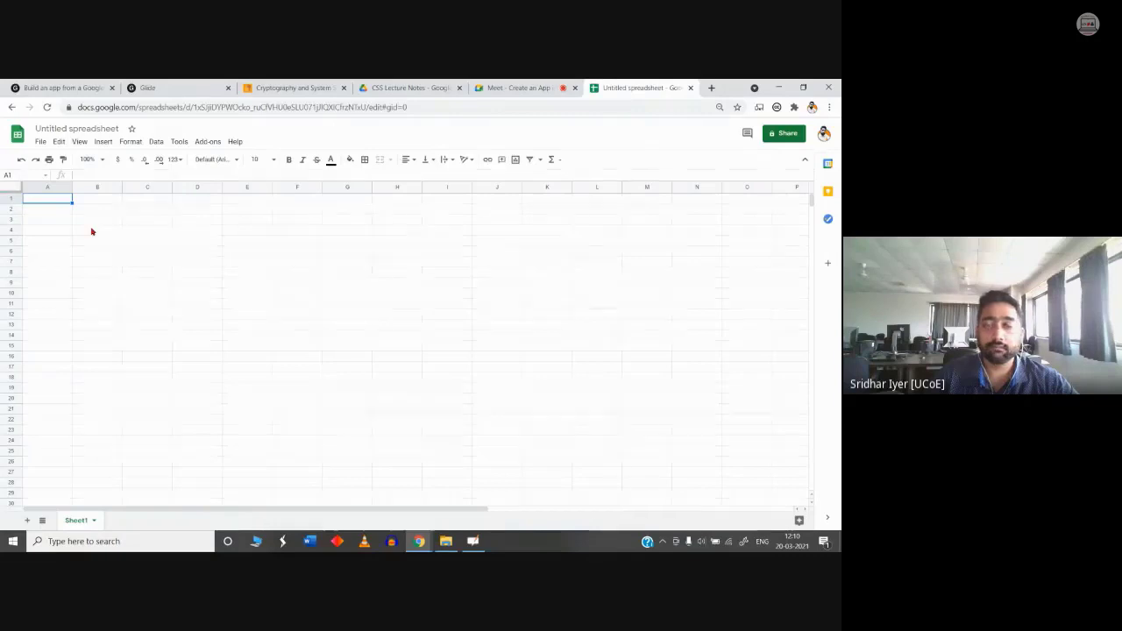
Step: Look over the sample cryptography app, the CSS Lecture Notes folder and the meeting chat, and return to the blank spreadsheet
click(271, 86)
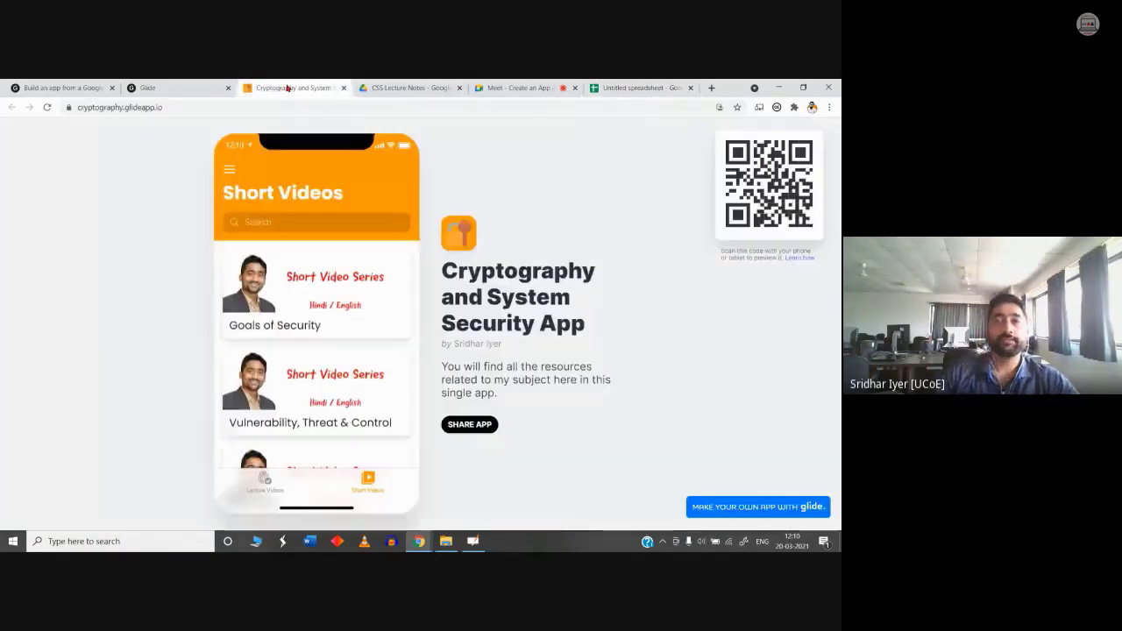
click(518, 88)
click(644, 87)
click(421, 88)
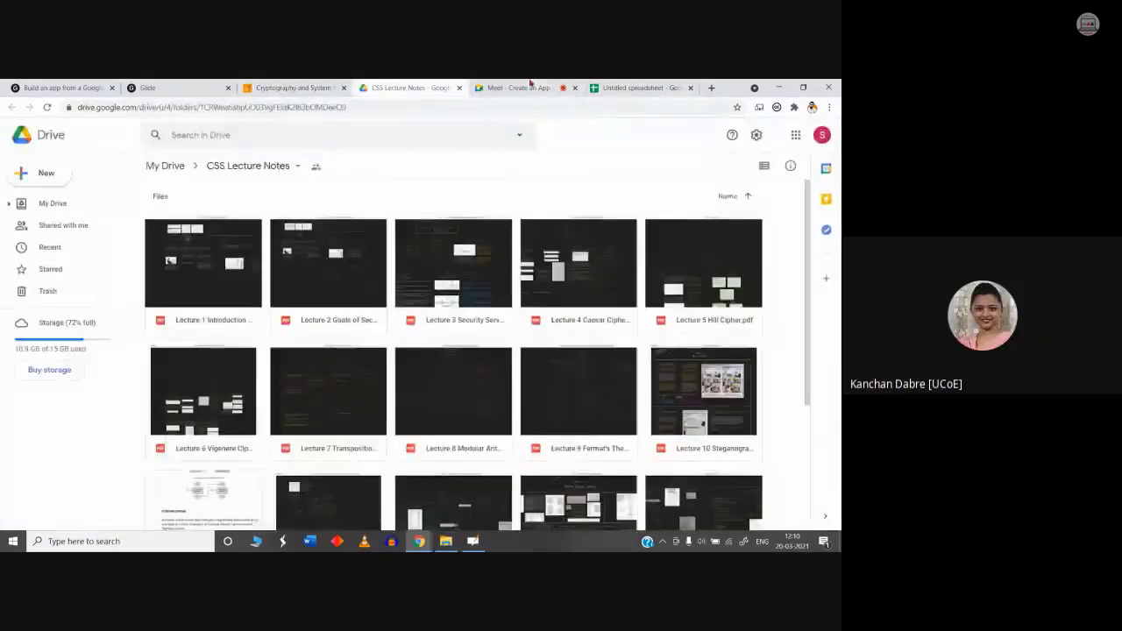
click(524, 88)
click(672, 136)
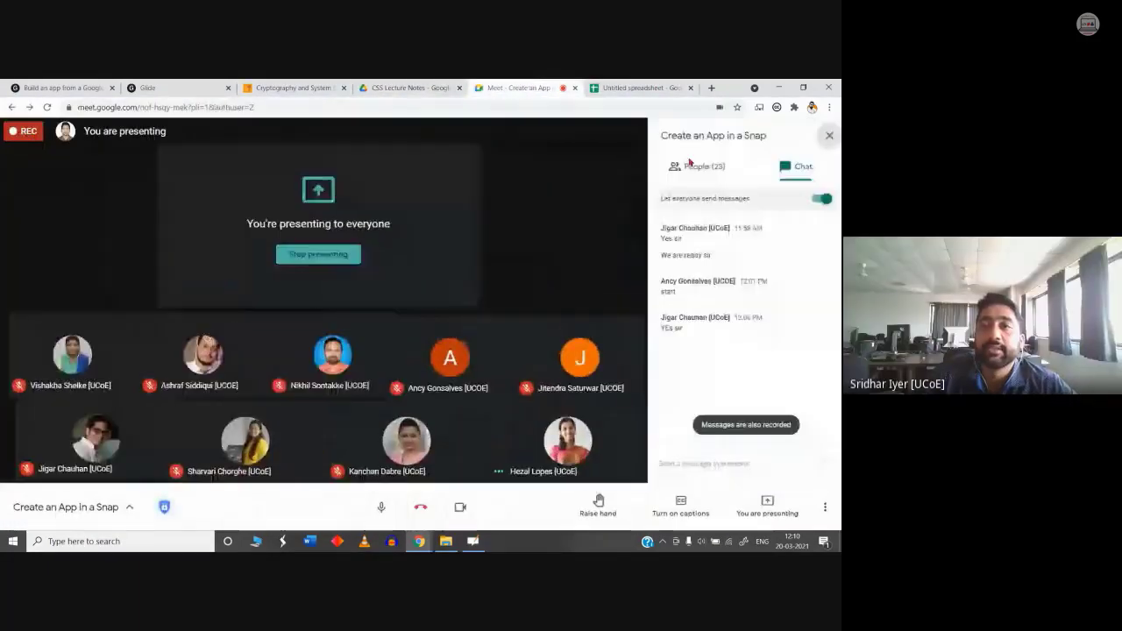
click(666, 86)
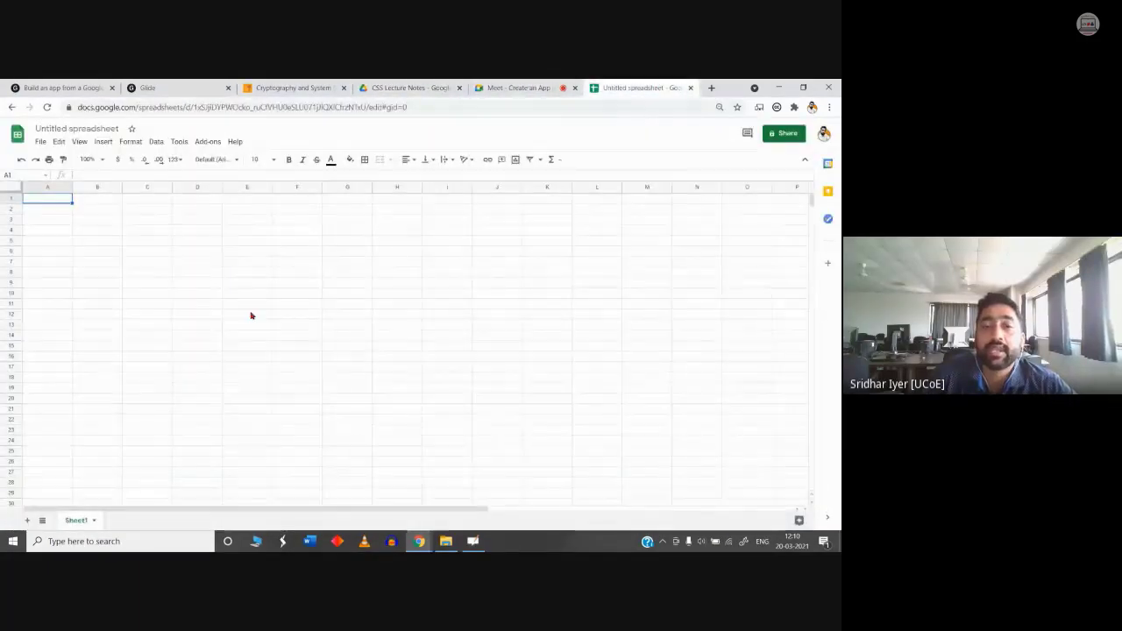
Step: Review the Short Videos section of the Cryptography and System Security sample app, and return to the Steps to Create an App page
click(314, 86)
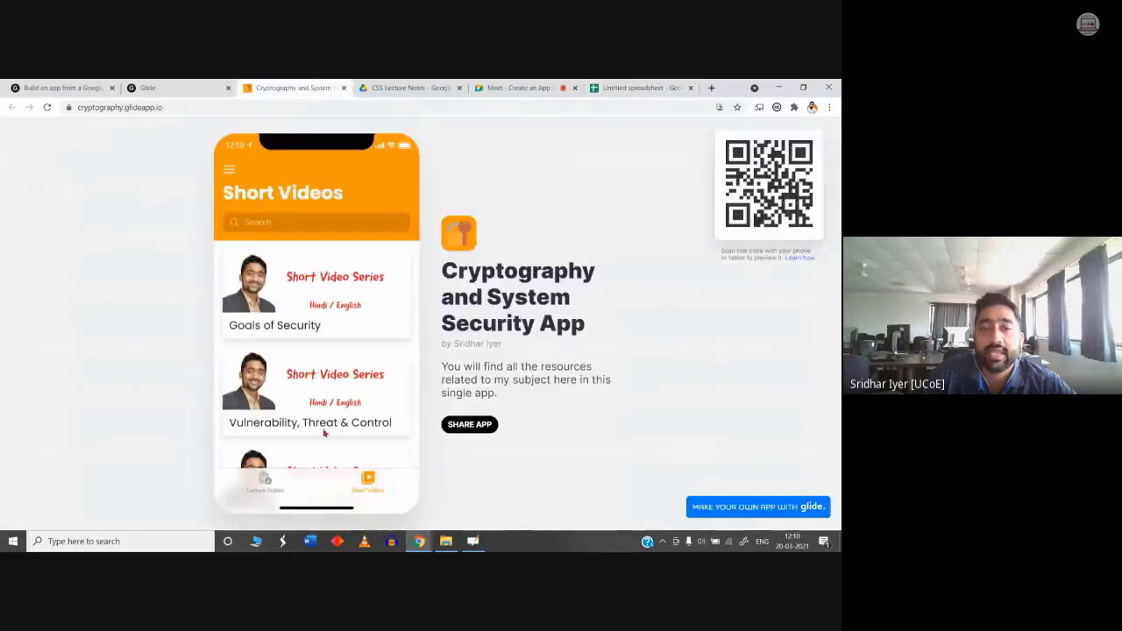
scroll(324, 433, down, 5)
click(367, 482)
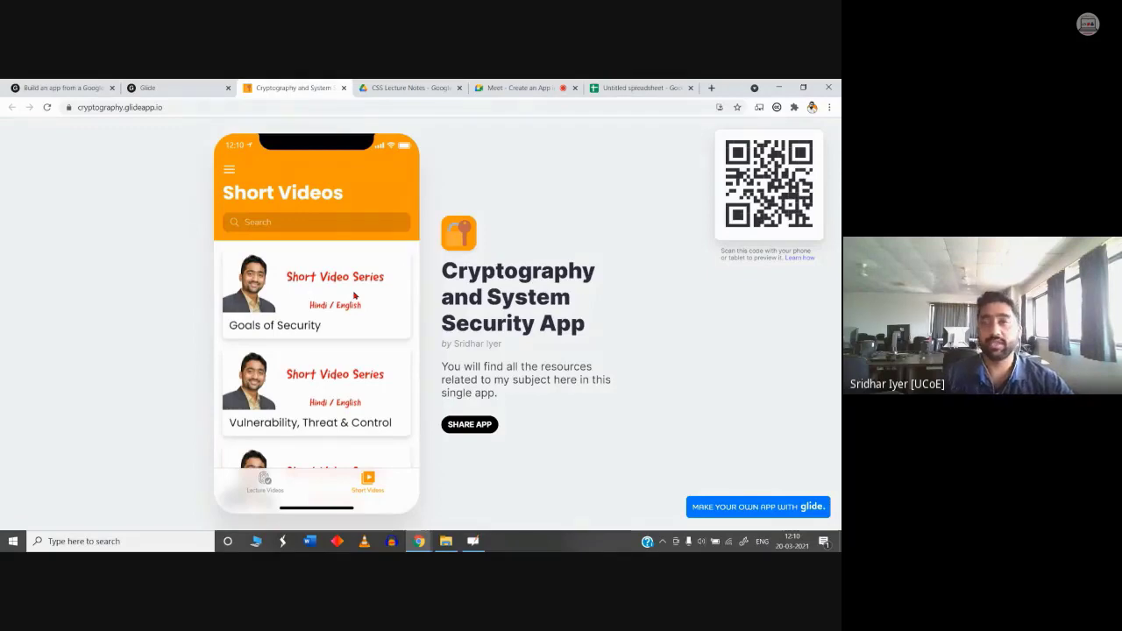
click(779, 88)
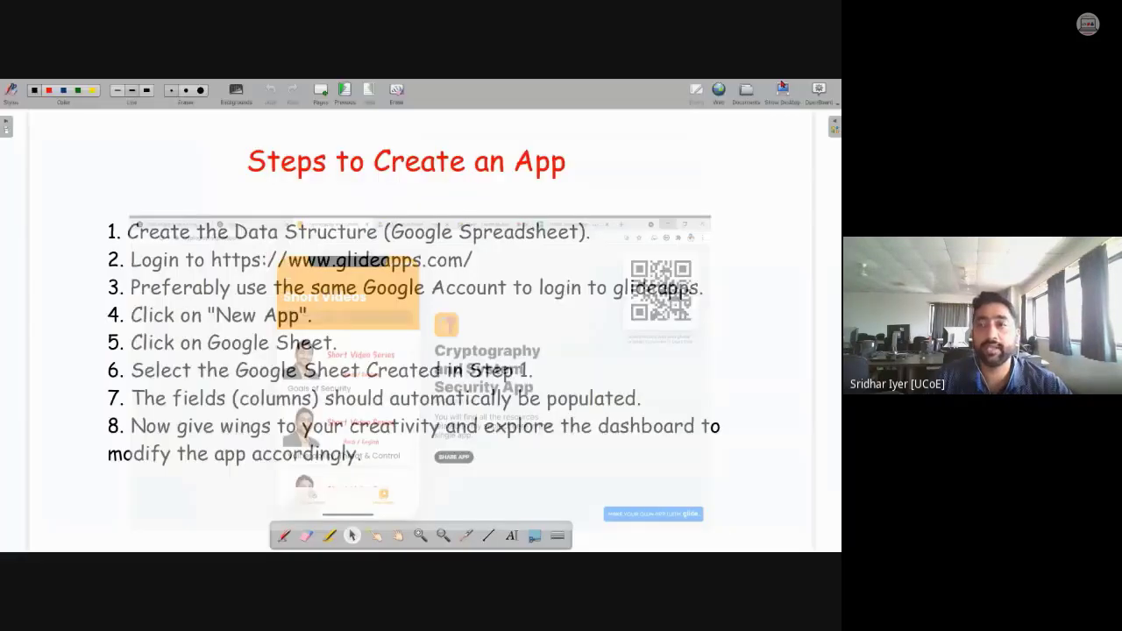
key(super)
right_click(607, 541)
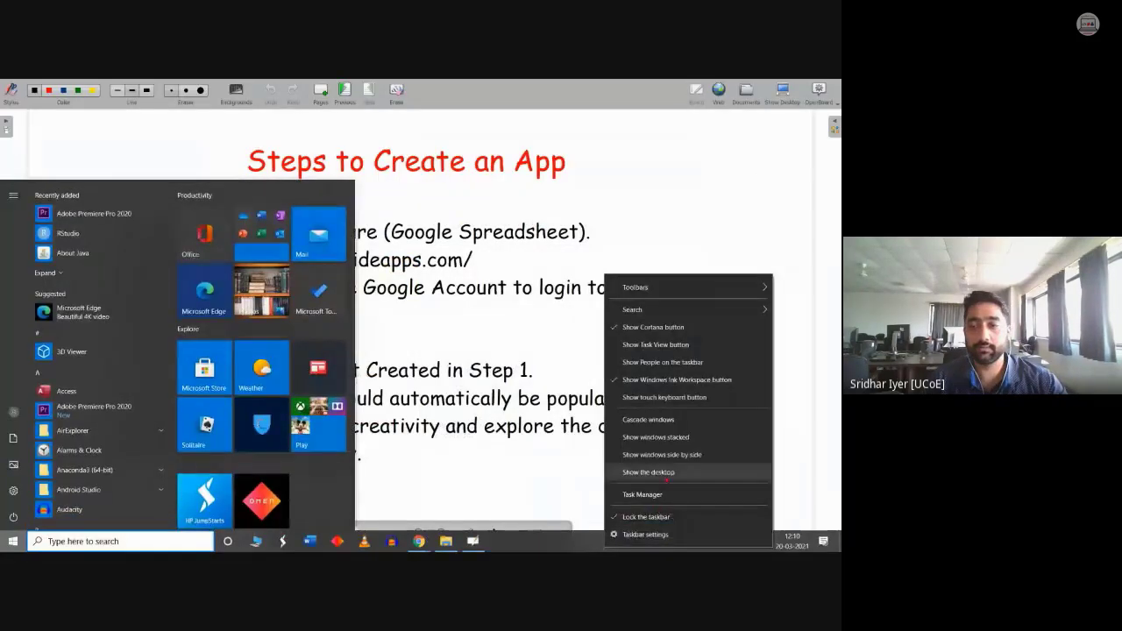
click(637, 240)
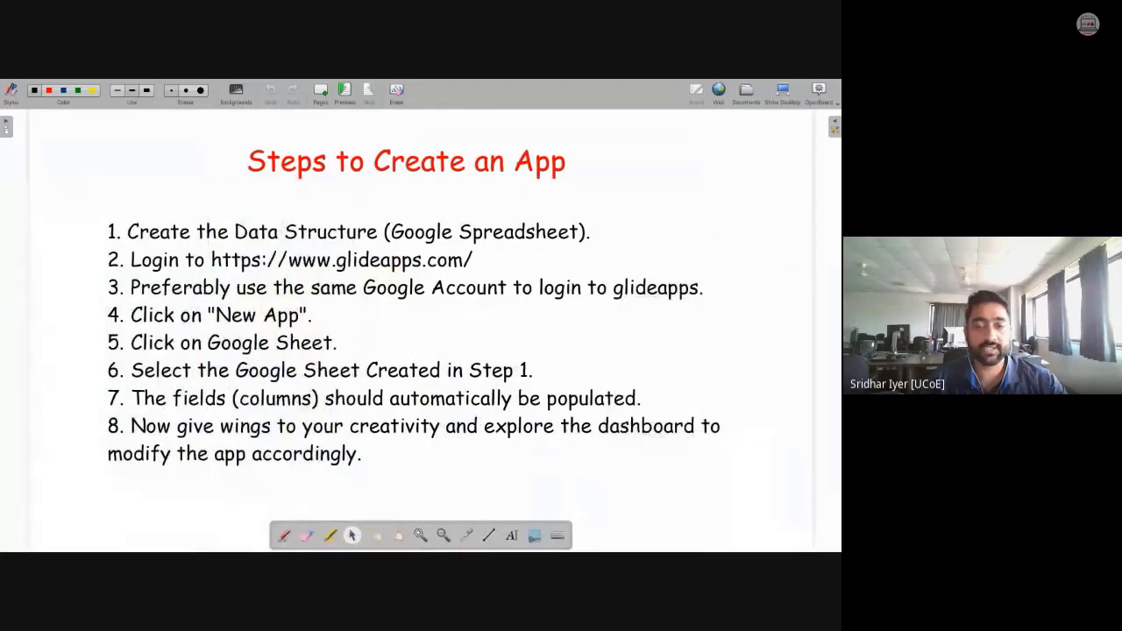
Step: Open the Lecture App Data Structure text file from the Desktop folder and reposition its window over the steps page
key(super)
click(446, 541)
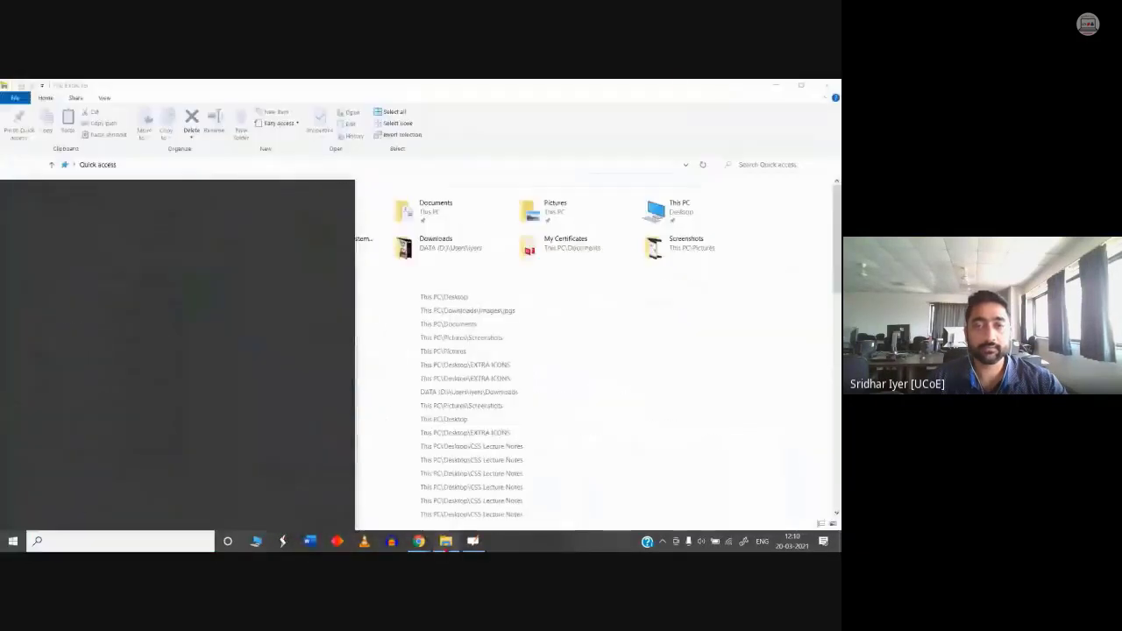
click(206, 211)
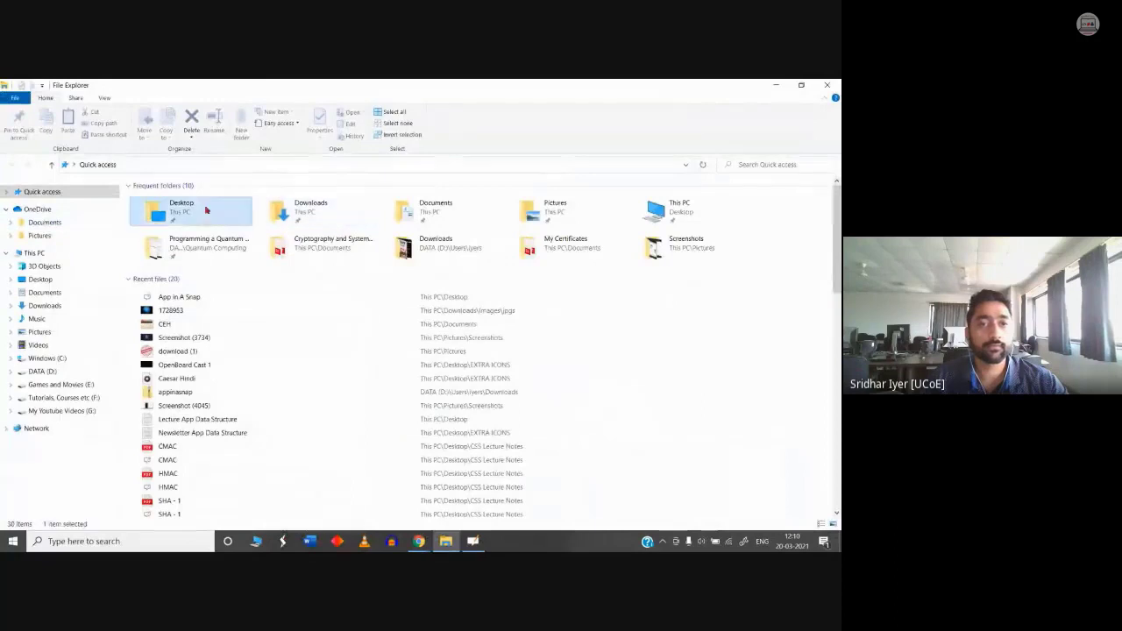
double_click(206, 211)
double_click(467, 232)
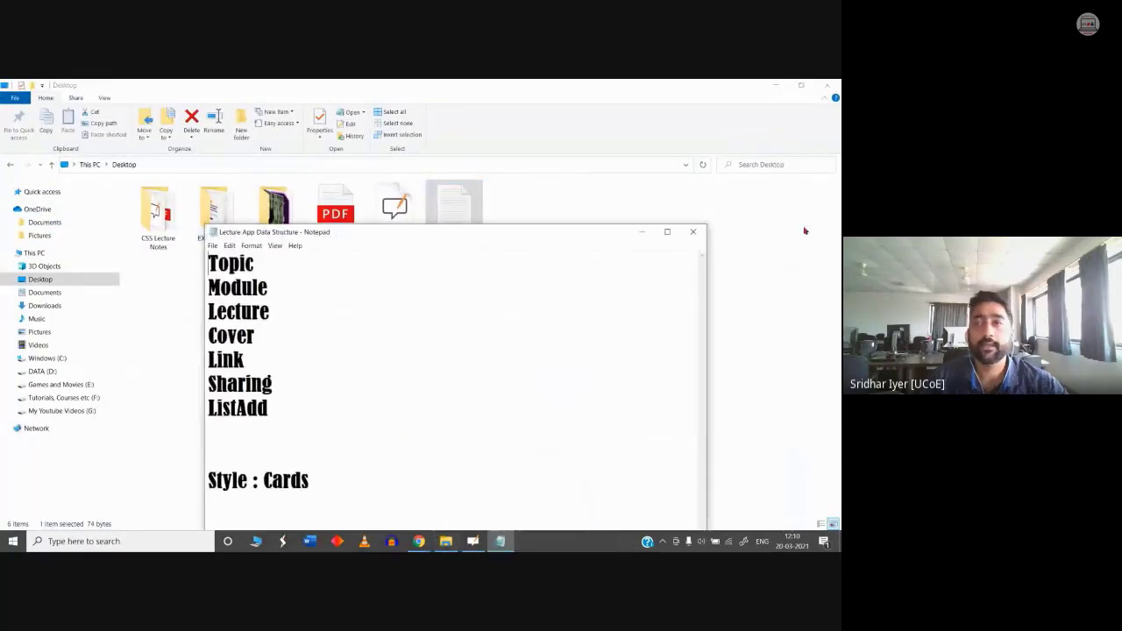
click(775, 85)
drag(511, 242, 572, 197)
Step: Copy the field names from Topic through ListAdd in the text file, and put the file out of the way
drag(344, 369, 268, 221)
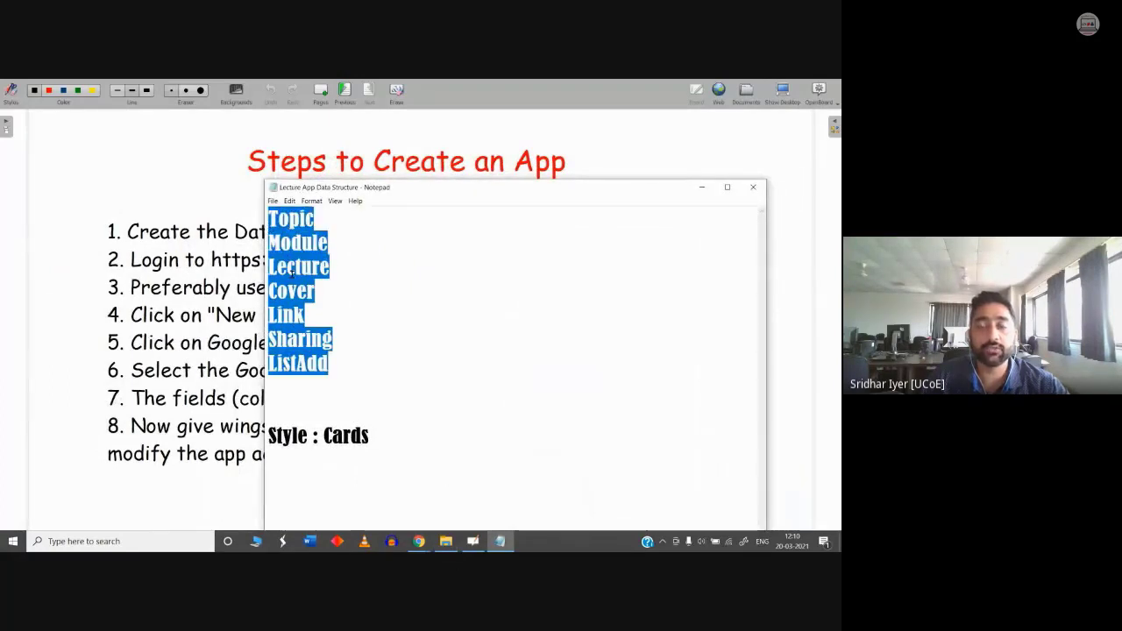
drag(596, 192, 614, 159)
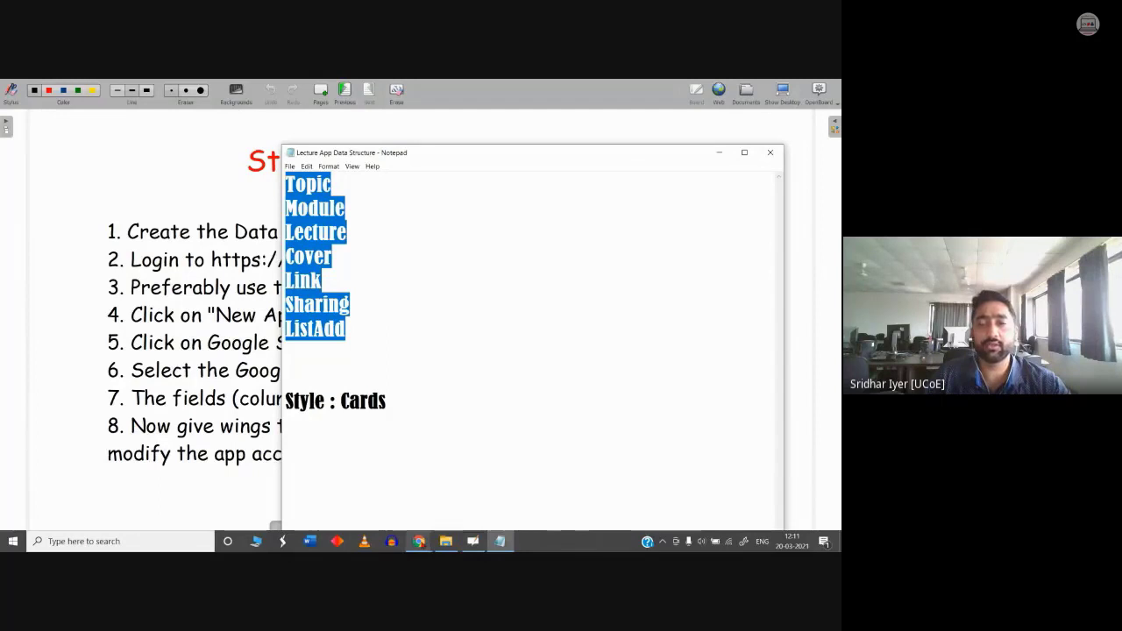
mouse_move(425, 541)
click(549, 300)
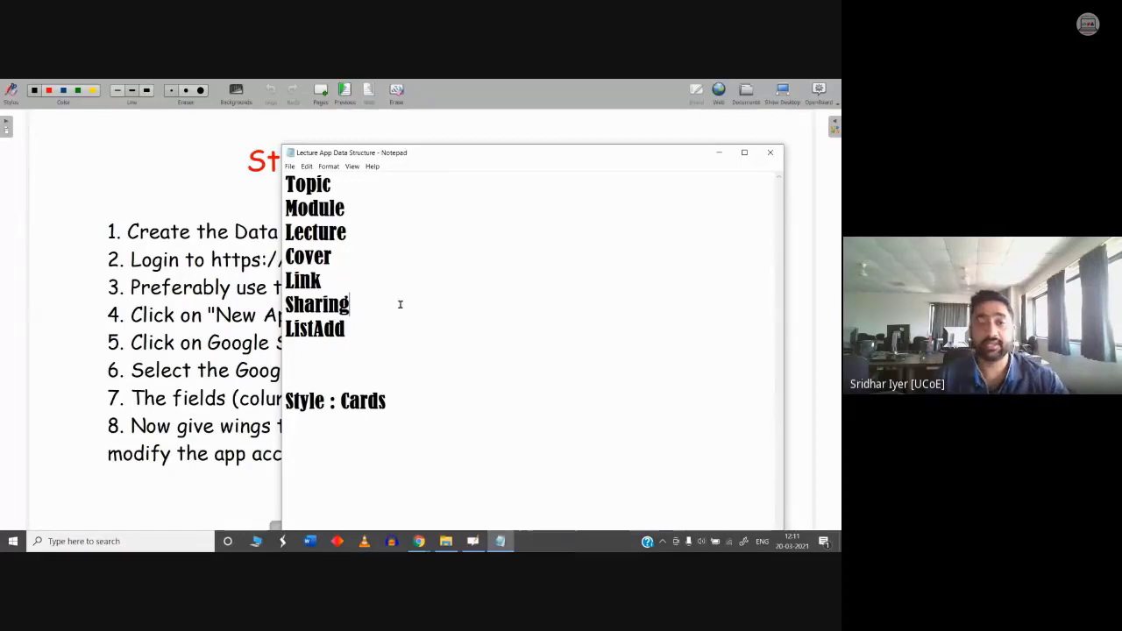
drag(360, 322, 284, 179)
key(ctrl+c)
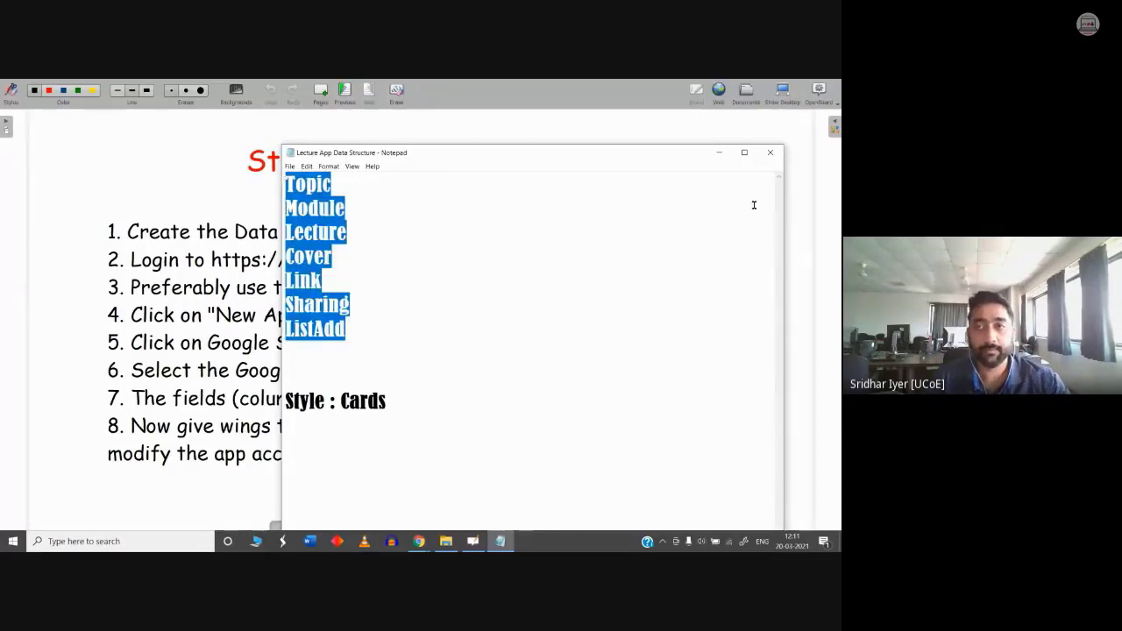
click(720, 151)
Step: Switch to the untitled spreadsheet in Chrome, paste the field list starting at cell E7, and copy Topic into cell A1
key(super)
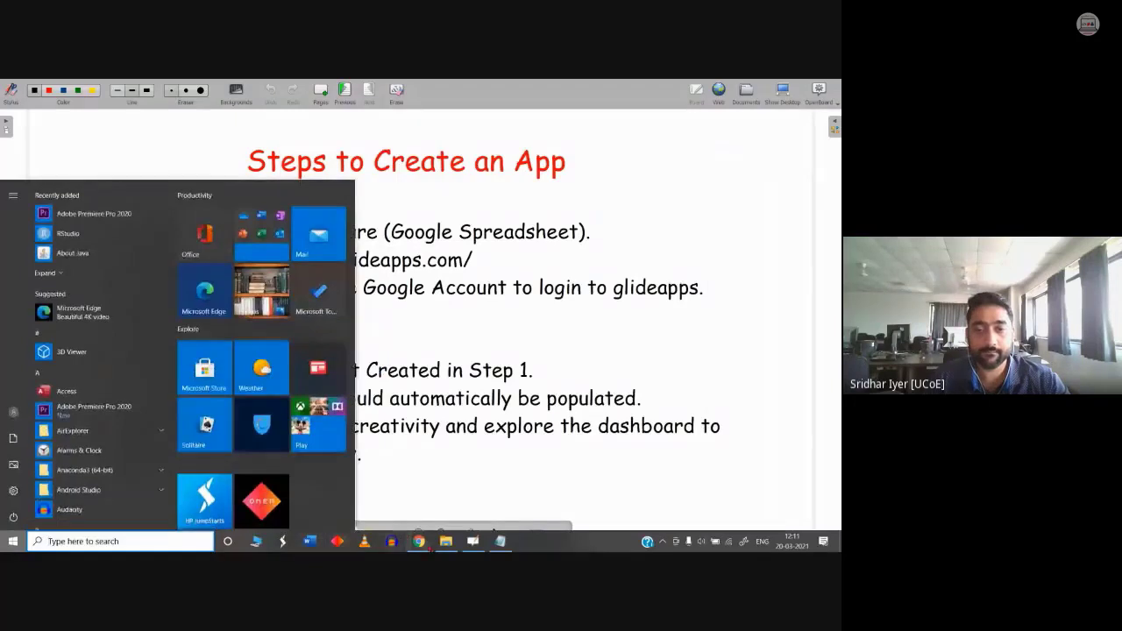
click(419, 541)
click(253, 265)
key(ctrl+v)
key(ctrl+c)
key(ctrl+Home)
key(ctrl+v)
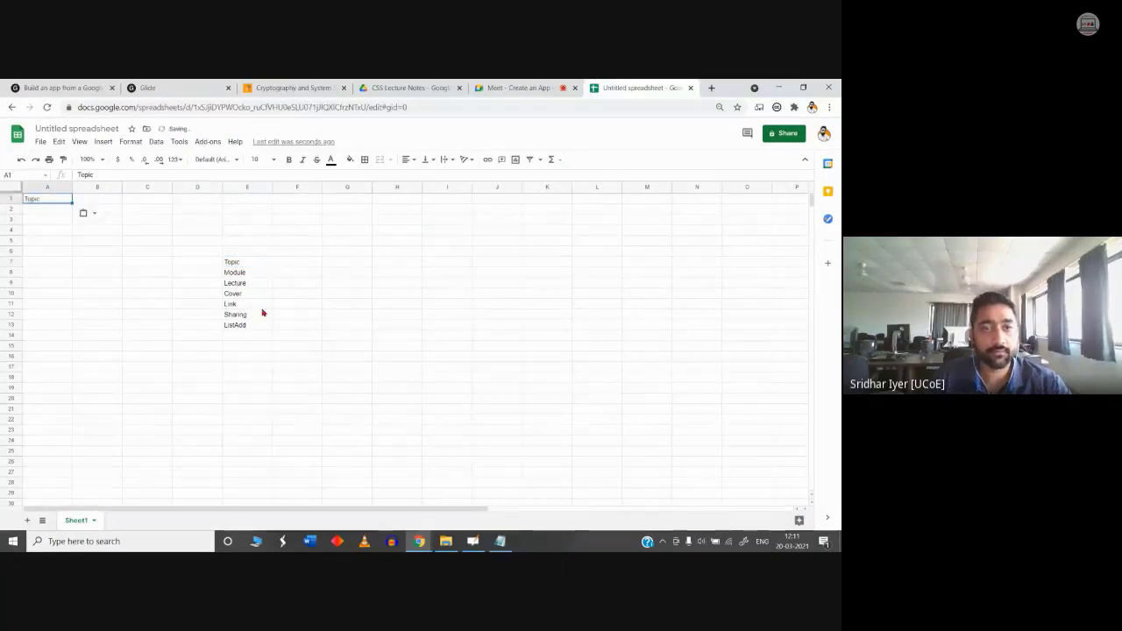
Step: Transfer the Module field name from the pasted list to cell B1
click(237, 272)
key(ctrl+c)
click(102, 201)
key(ctrl+v)
Step: Move the Cover field name from the pasted list to cell C1
click(233, 293)
key(ctrl+x)
click(135, 201)
key(ctrl+v)
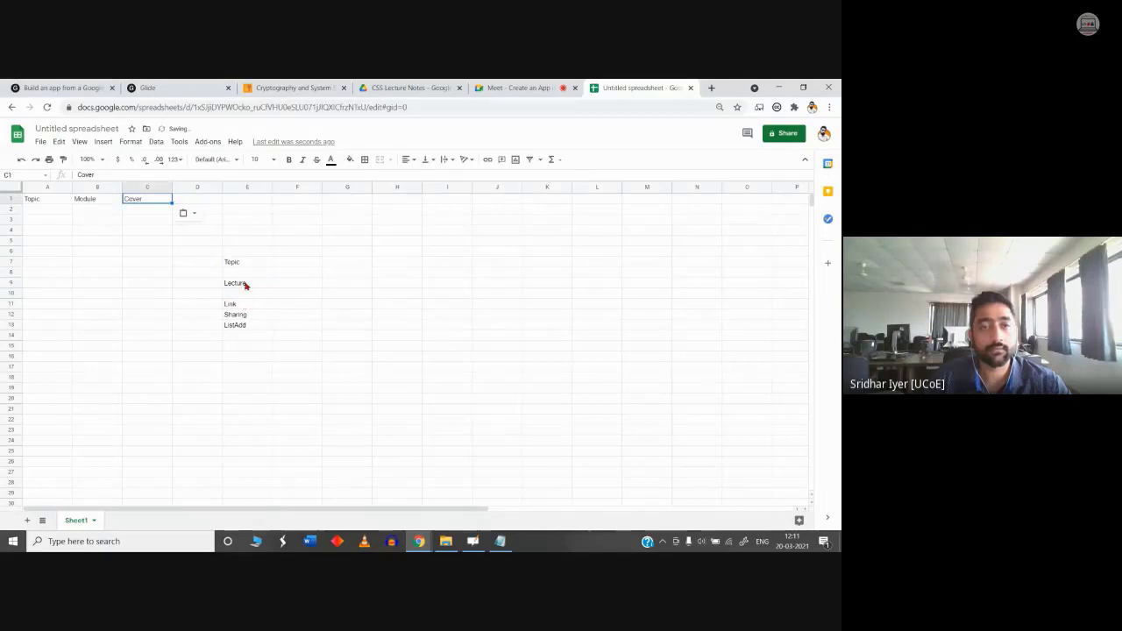
Step: Move the Lecture field name to cell C1 and enter Cover as the heading in cell D1
click(247, 285)
key(ctrl+x)
click(142, 203)
key(ctrl+v)
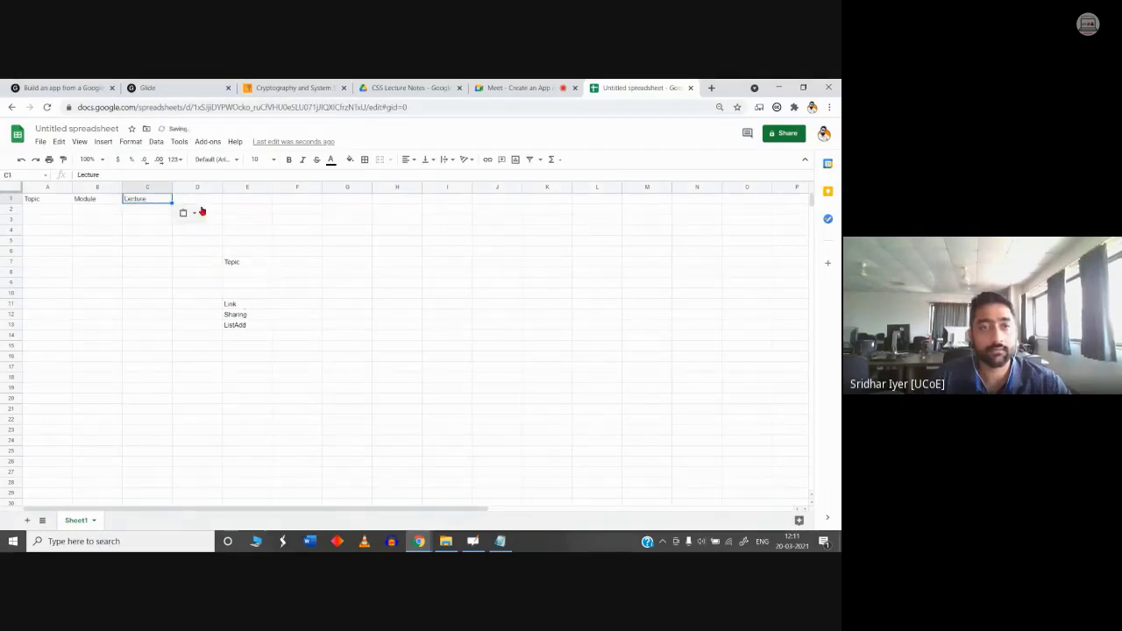
click(201, 198)
text(Cover)
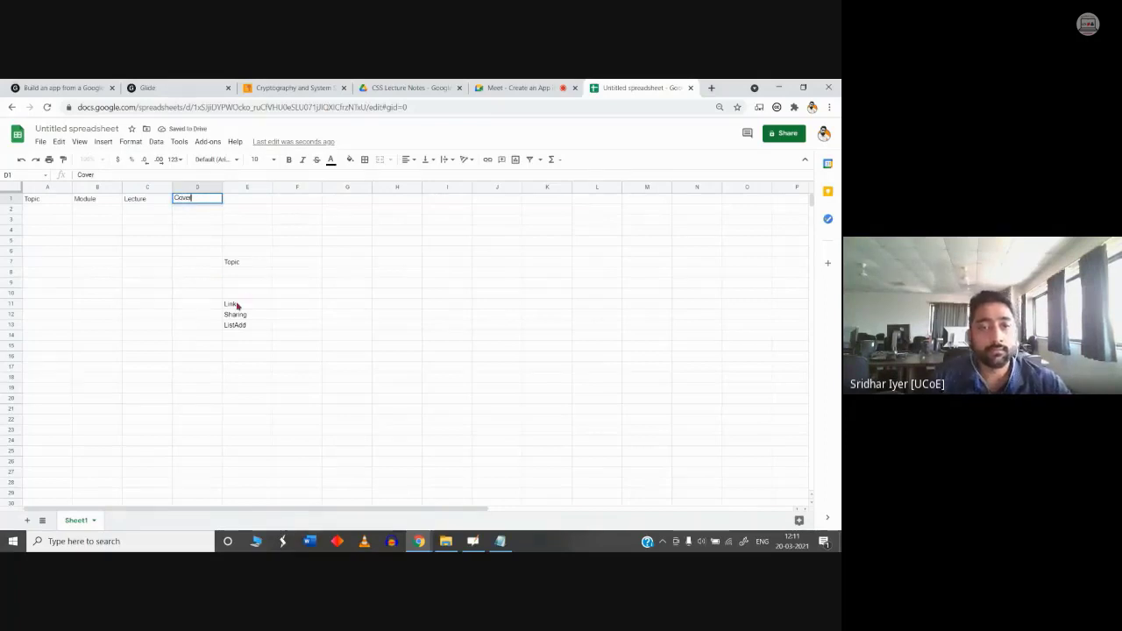
Step: Move the Link field name to cell E1 and the Sharing field name to cell F1
click(235, 305)
key(ctrl+x)
click(240, 198)
key(ctrl+v)
click(242, 314)
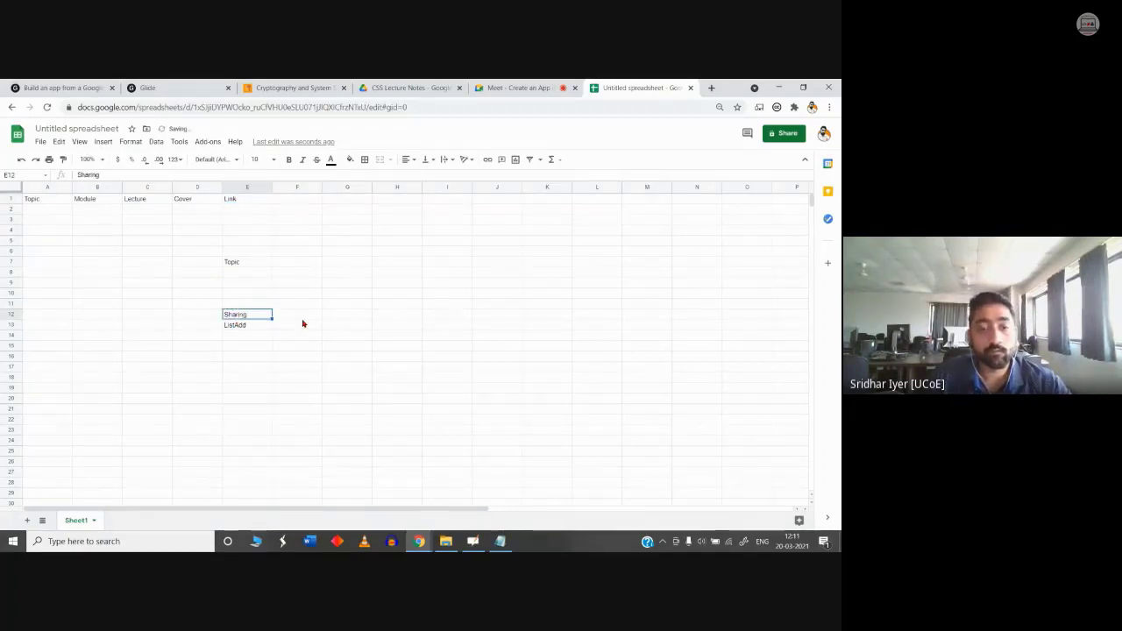
key(ctrl+x)
click(292, 200)
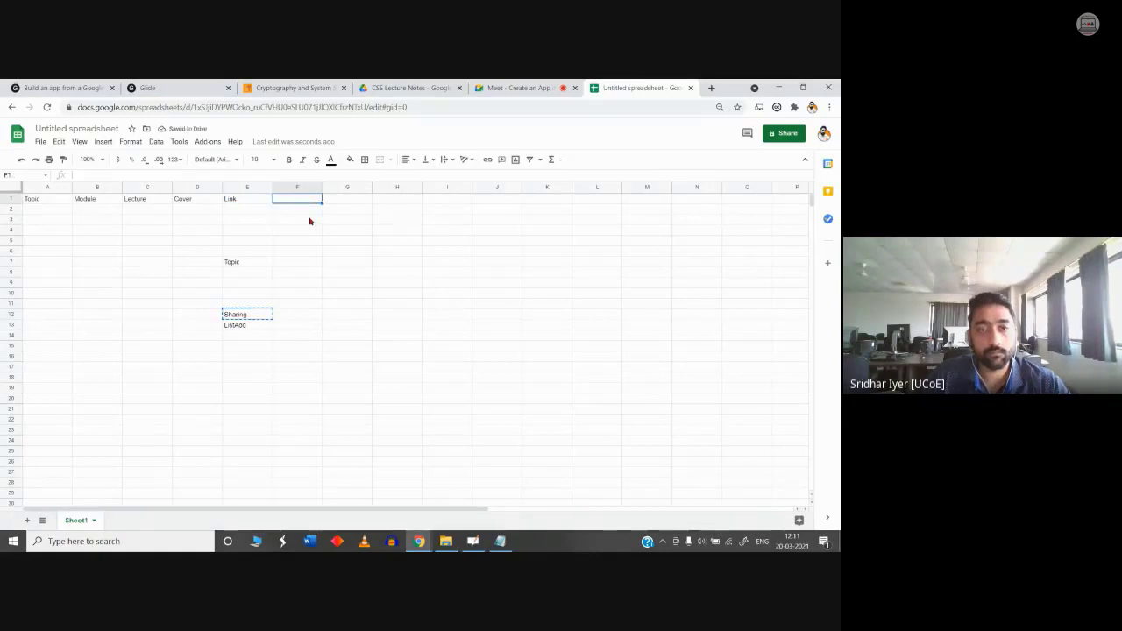
key(ctrl+v)
Step: Copy ListAdd into cell G1 and clear the leftover pasted list from cells E6 to E14
click(243, 327)
key(ctrl+c)
click(351, 200)
key(ctrl+v)
drag(237, 251, 253, 339)
key(Delete)
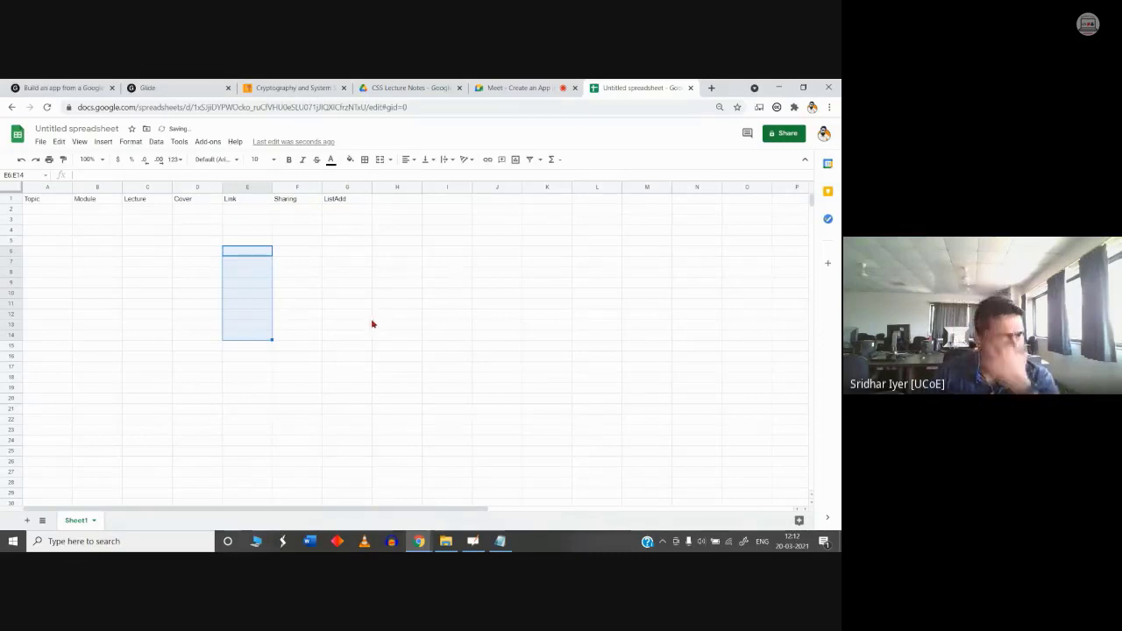
Step: Compare the spreadsheet's header row with the field list in the Lecture App Data Structure text file
click(43, 211)
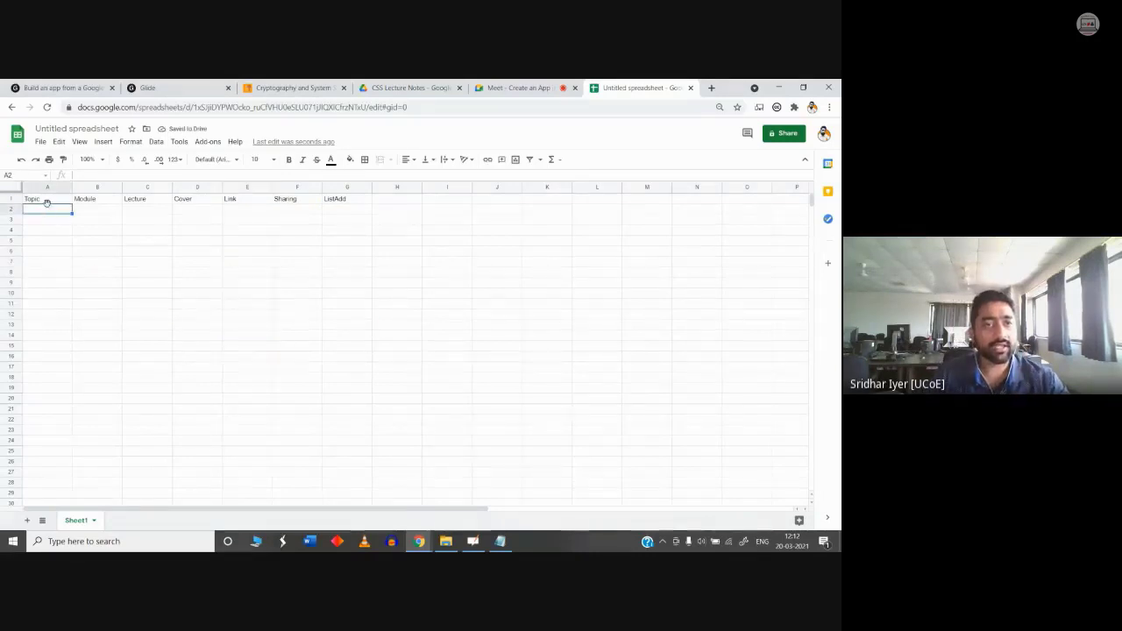
click(499, 541)
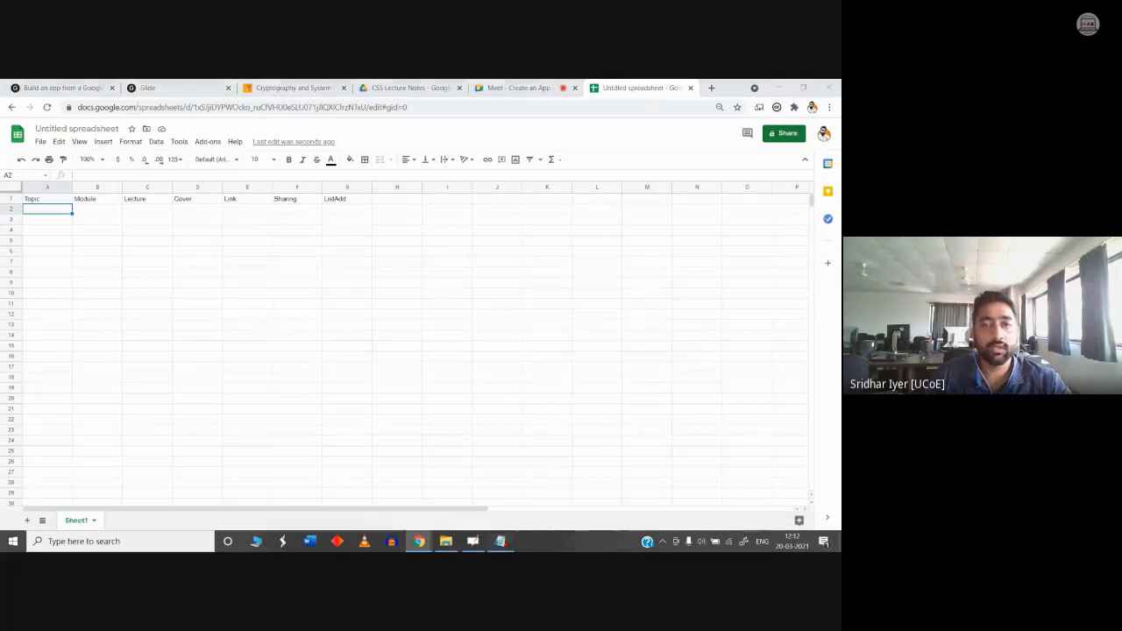
drag(462, 160, 539, 238)
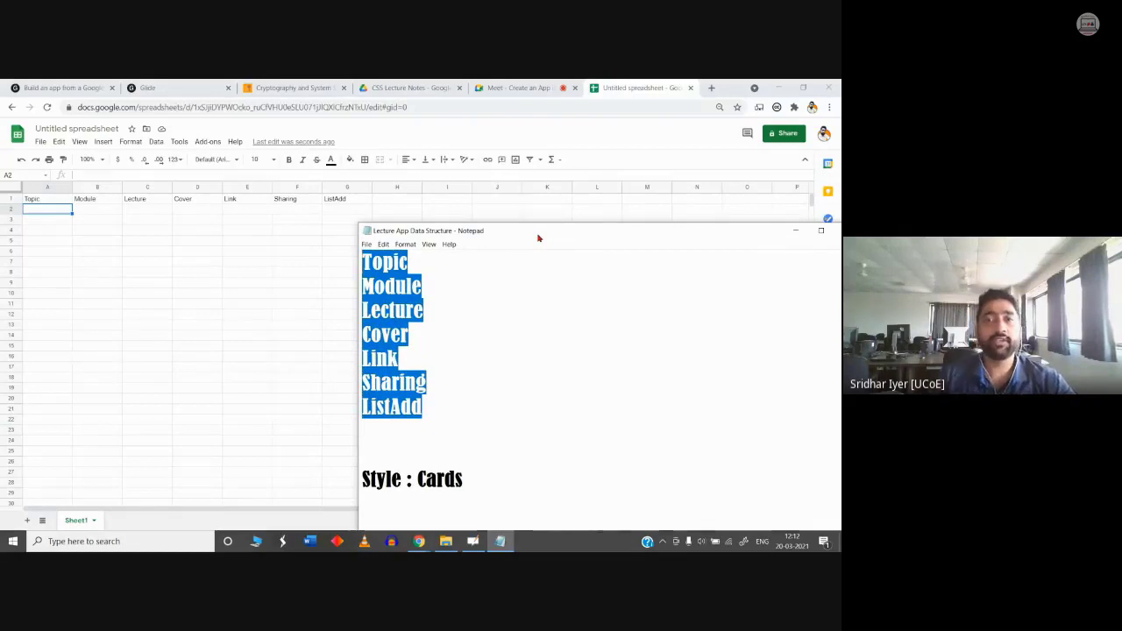
click(587, 133)
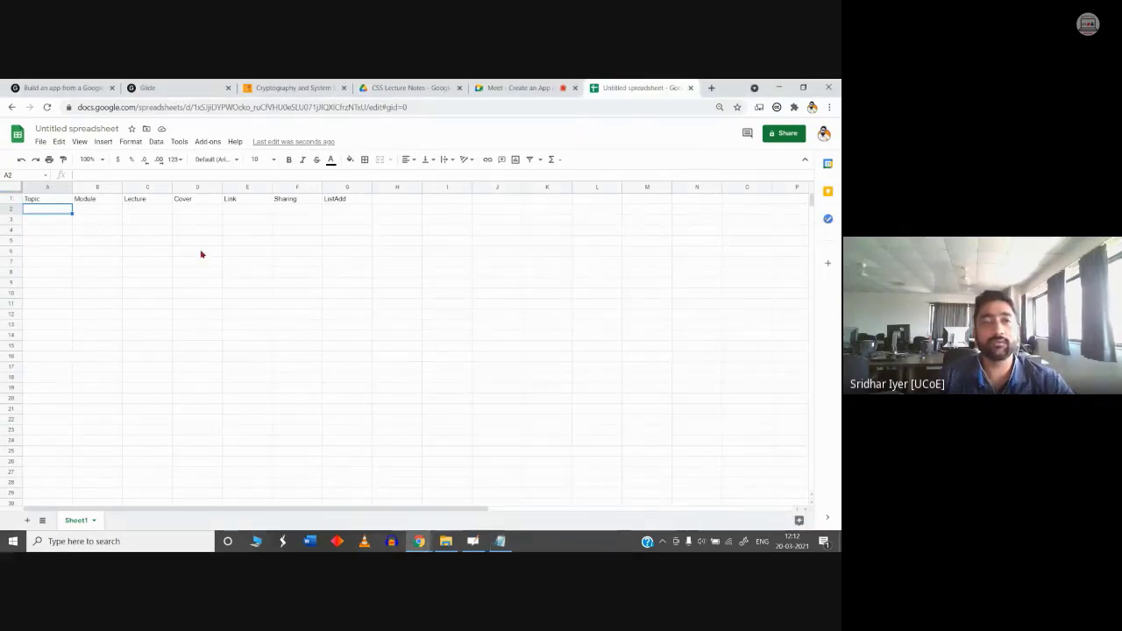
Step: Freeze row 1 of the sheet as the header row and check that it stays fixed
click(214, 347)
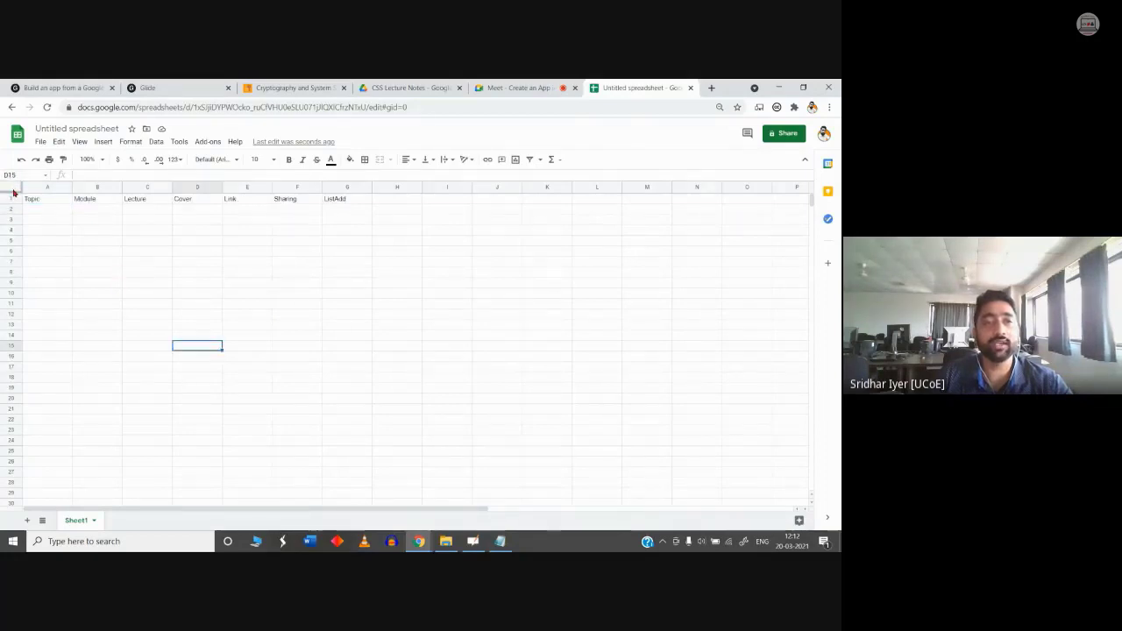
drag(13, 192, 13, 204)
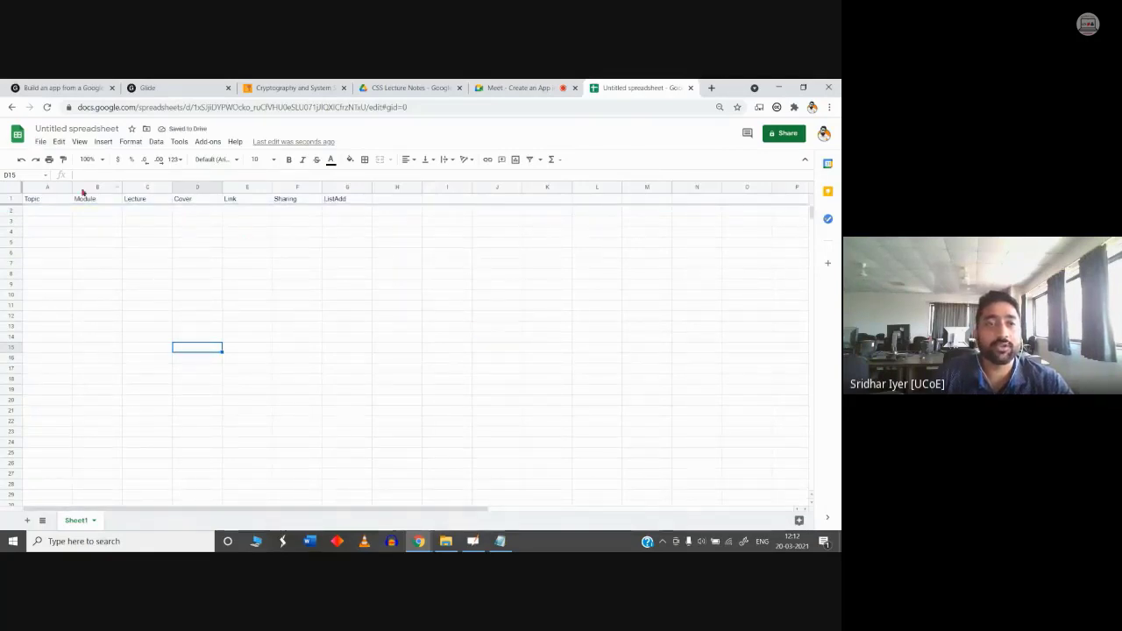
scroll(150, 328, down, 5)
scroll(162, 331, up, 5)
scroll(302, 358, down, 8)
scroll(263, 337, up, 8)
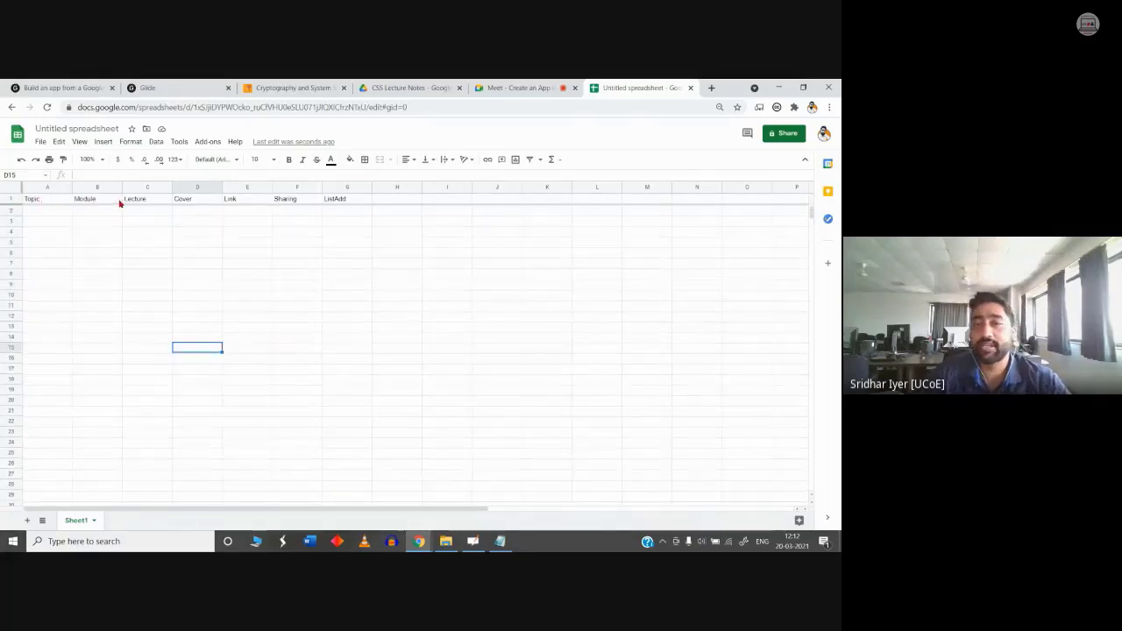
Step: Go through the header cells one by one, from Topic in A1 to ListAdd in G1
click(58, 205)
click(98, 203)
click(153, 205)
click(199, 207)
click(249, 203)
click(307, 203)
click(336, 201)
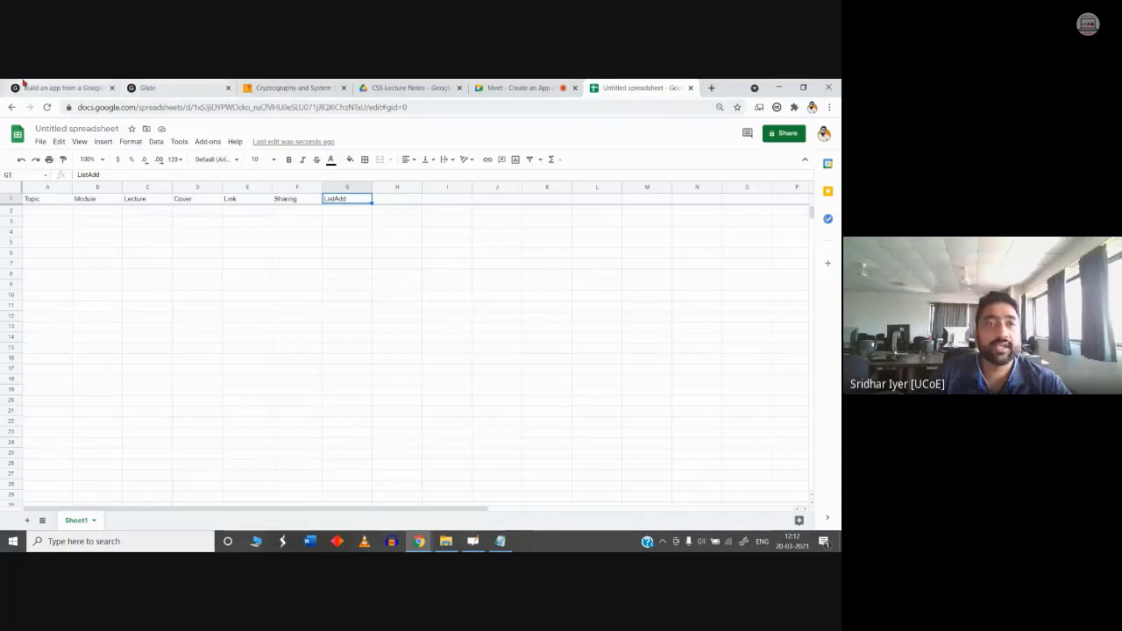
click(62, 88)
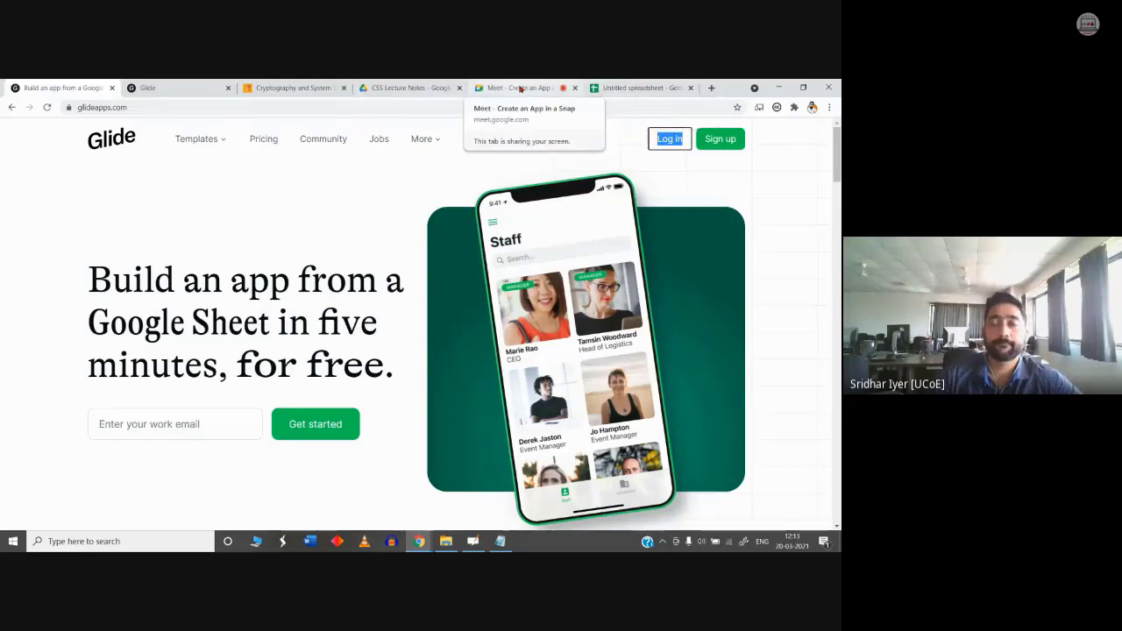
click(88, 106)
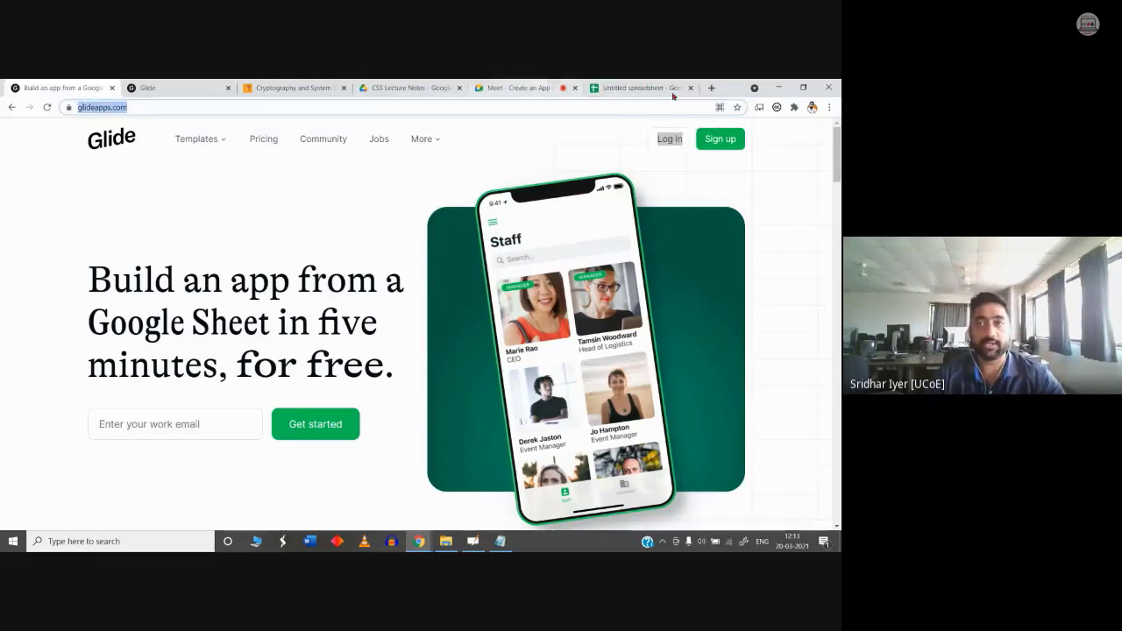
click(517, 88)
click(705, 462)
key(ctrl+v)
key(Return)
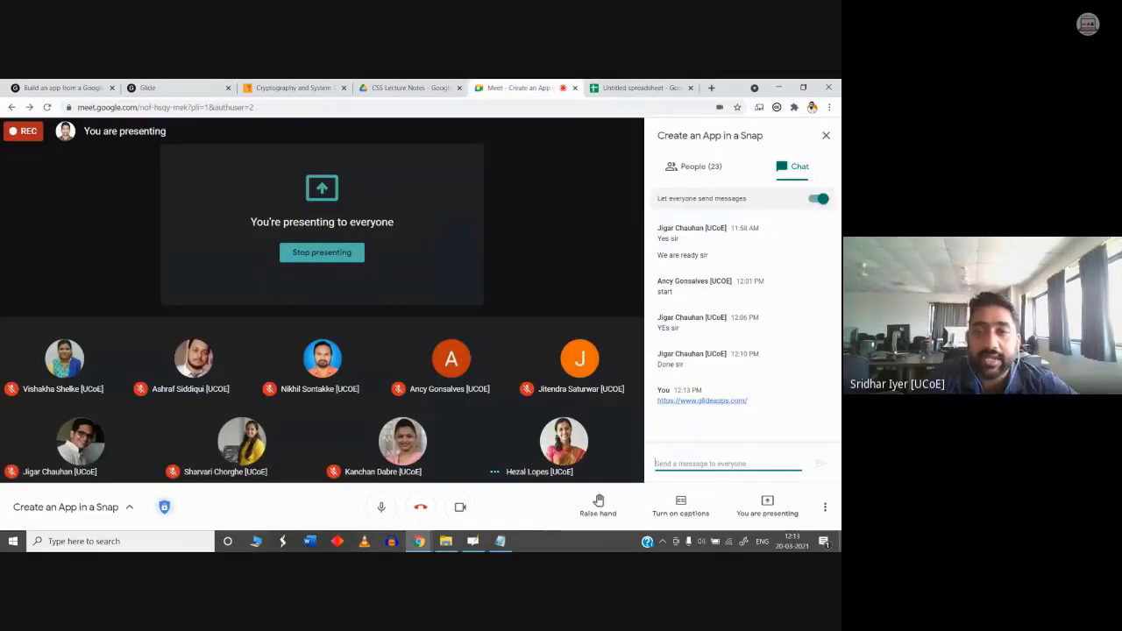
Step: Return to the Google Meet call, mute the microphone for participants' replies, and turn it back on
click(54, 88)
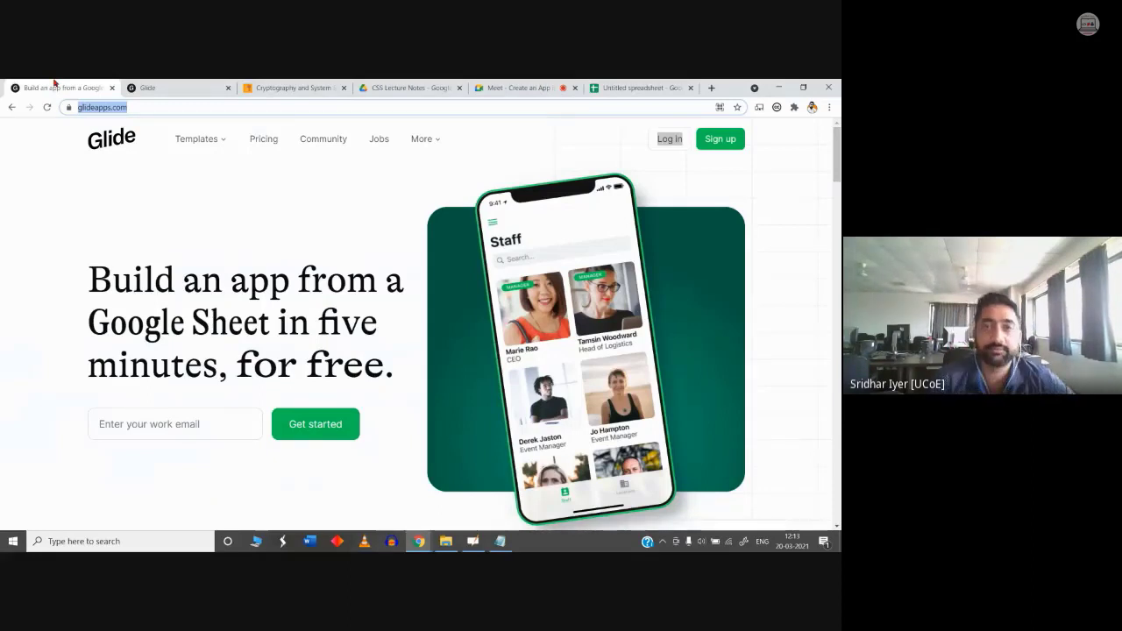
click(434, 87)
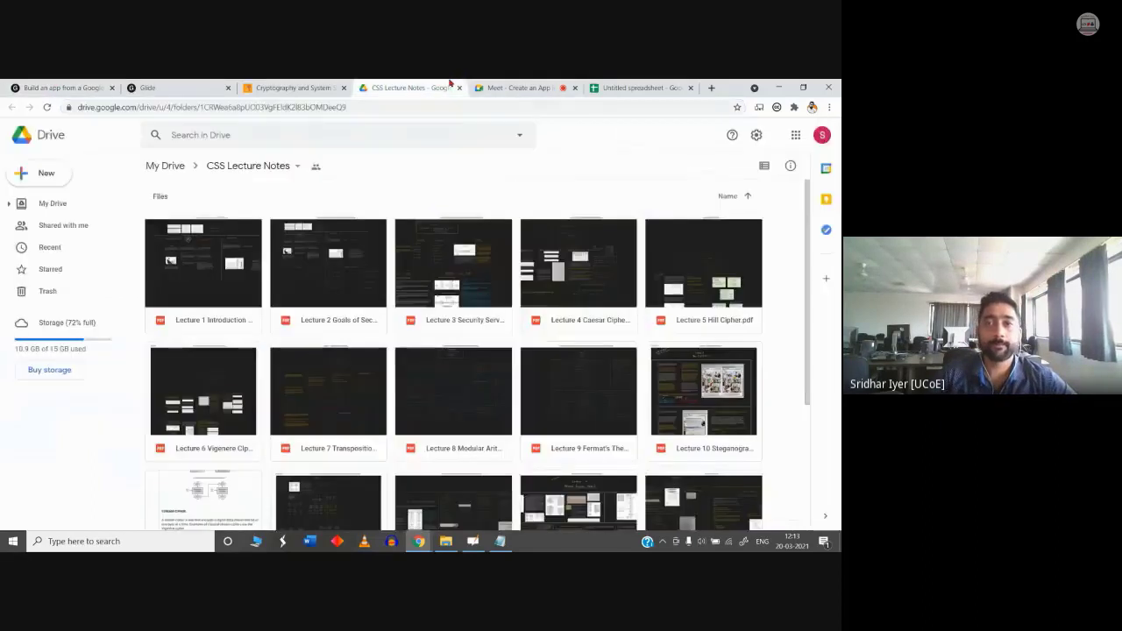
click(516, 85)
click(382, 507)
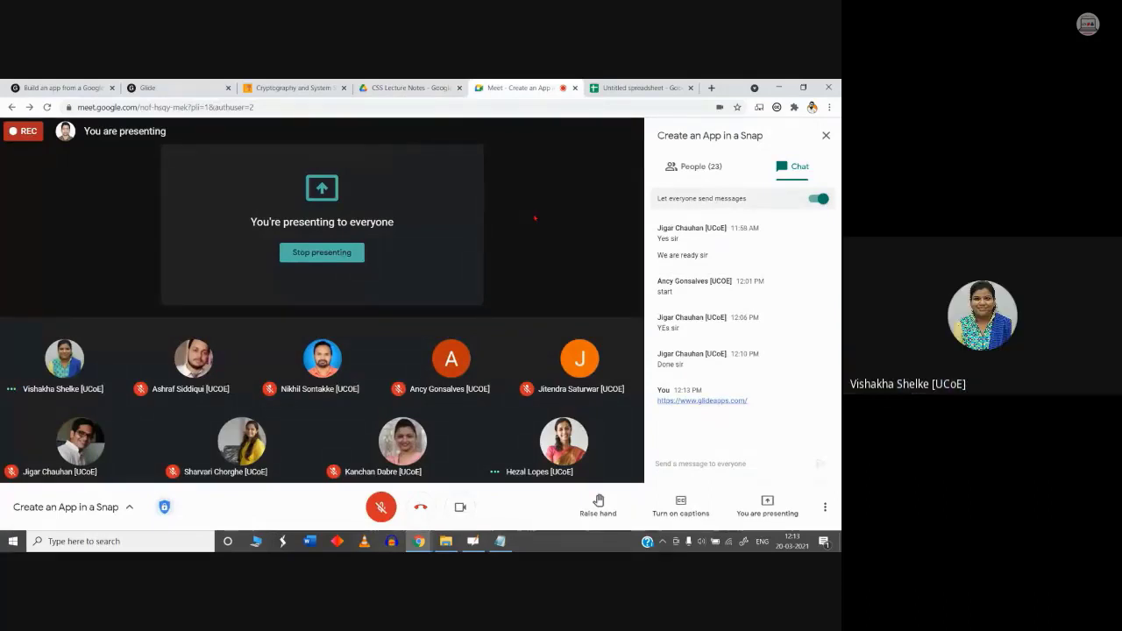
click(375, 515)
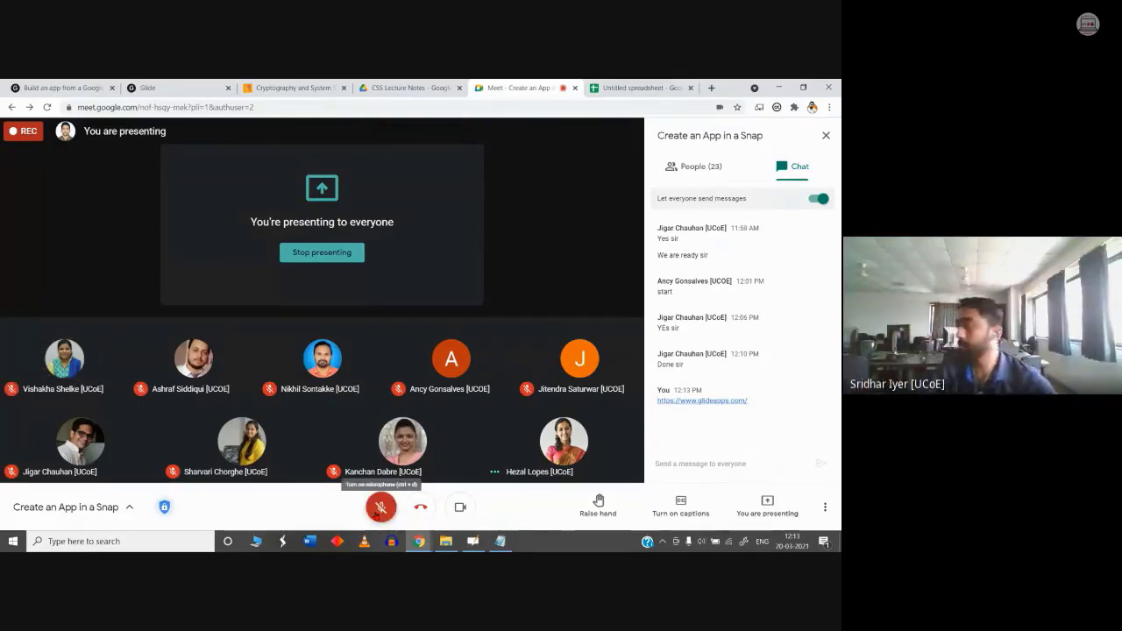
click(380, 506)
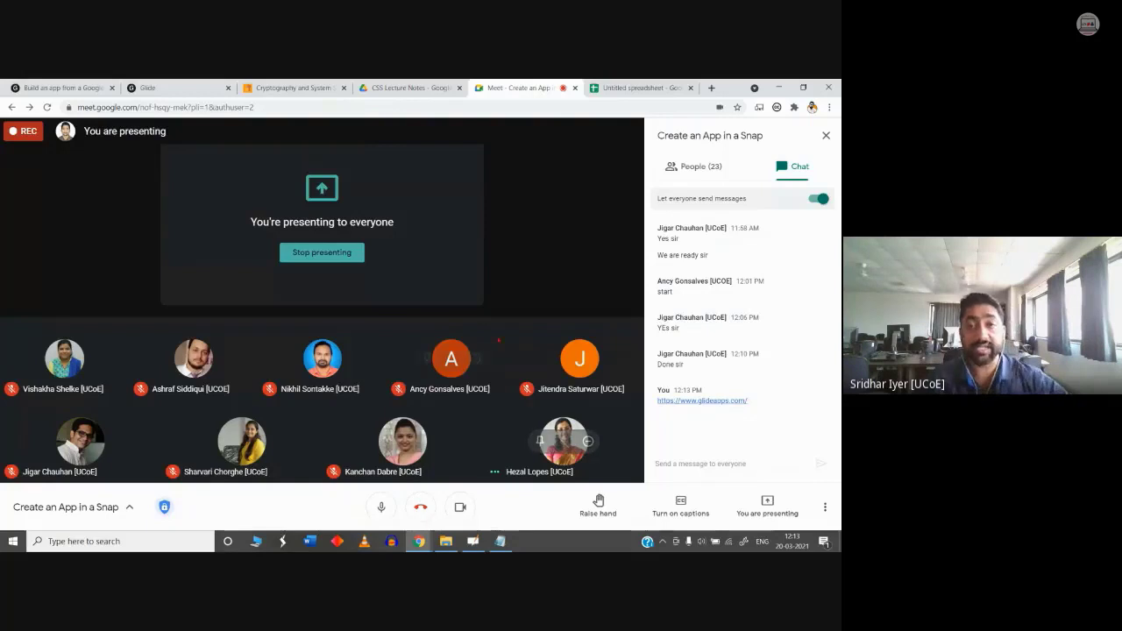
Step: Show the Glide homepage and My Apps dashboard, and switch the microphone and camera off and on again in the meeting
click(32, 84)
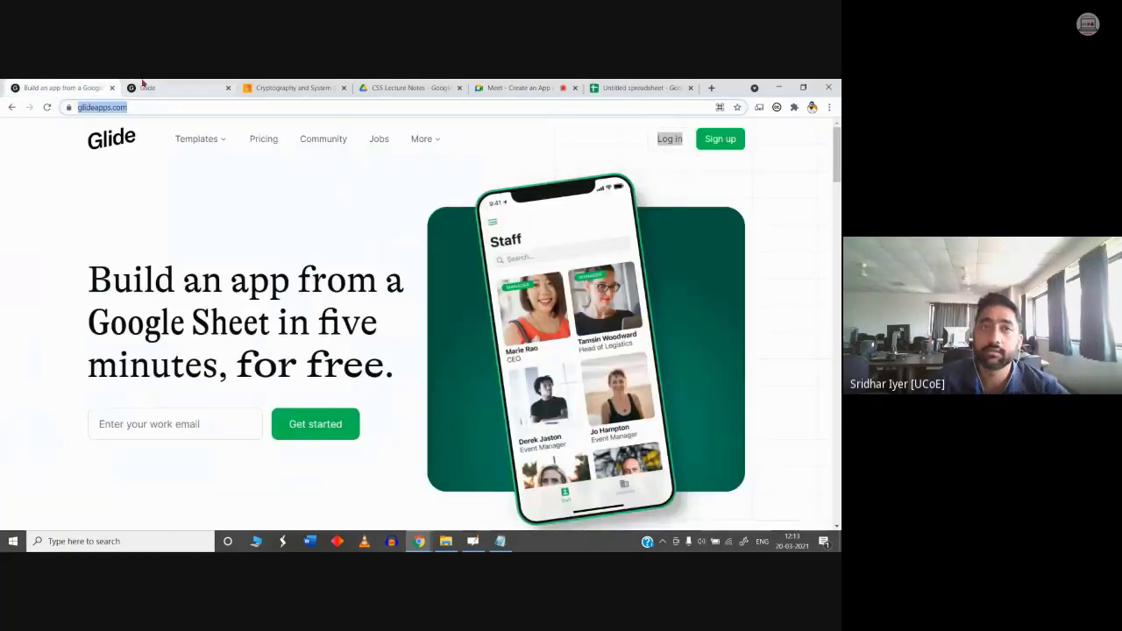
click(200, 85)
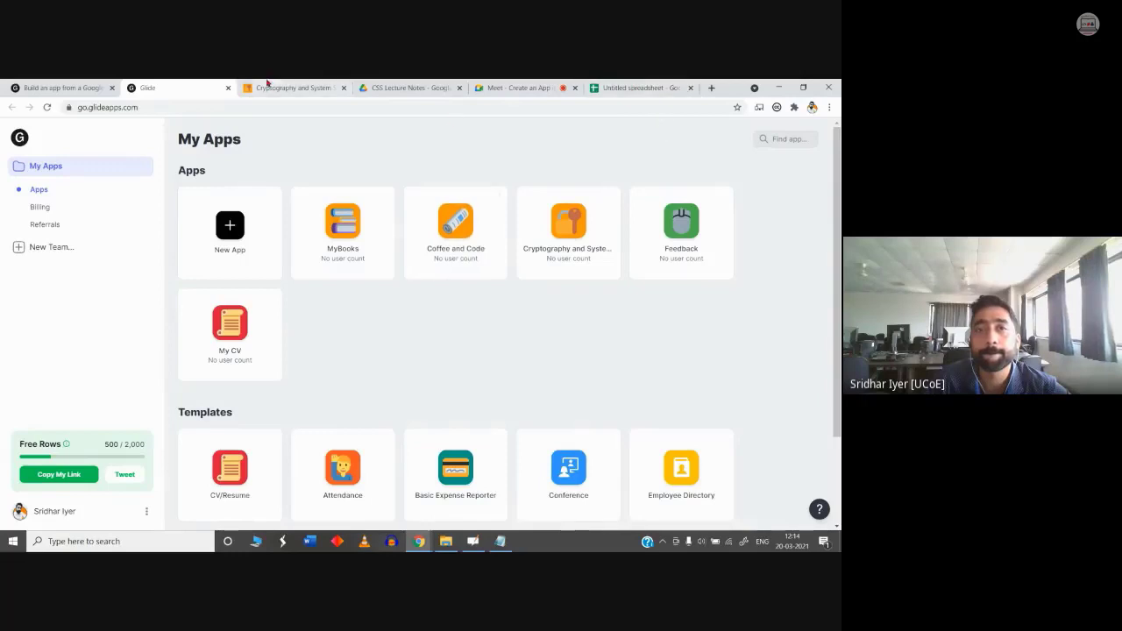
click(526, 87)
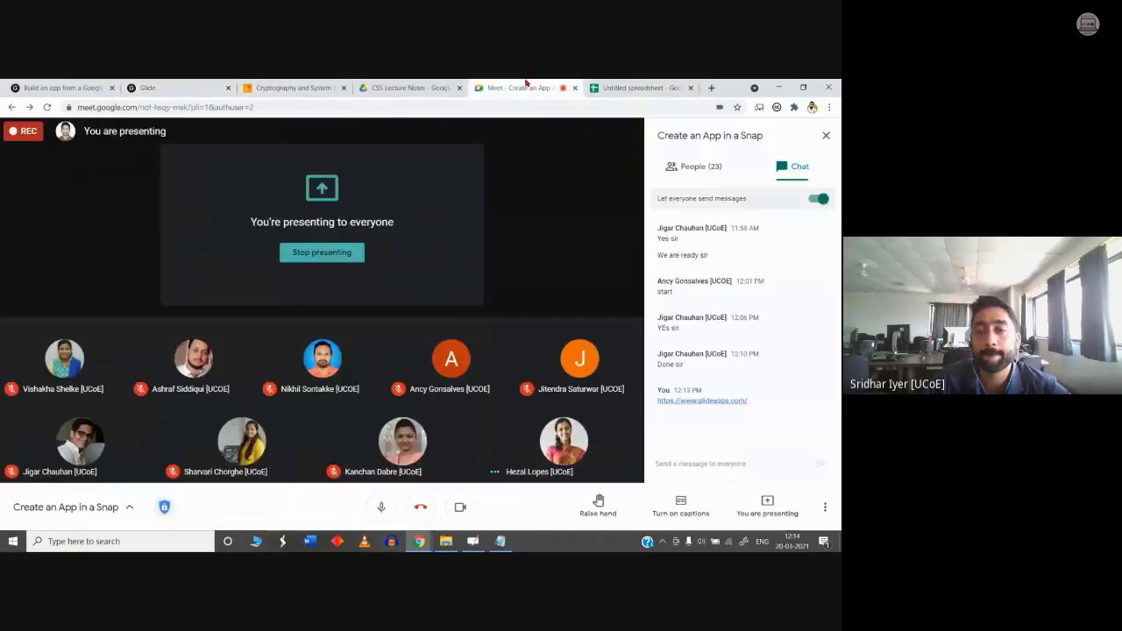
key(ctrl+d)
click(460, 507)
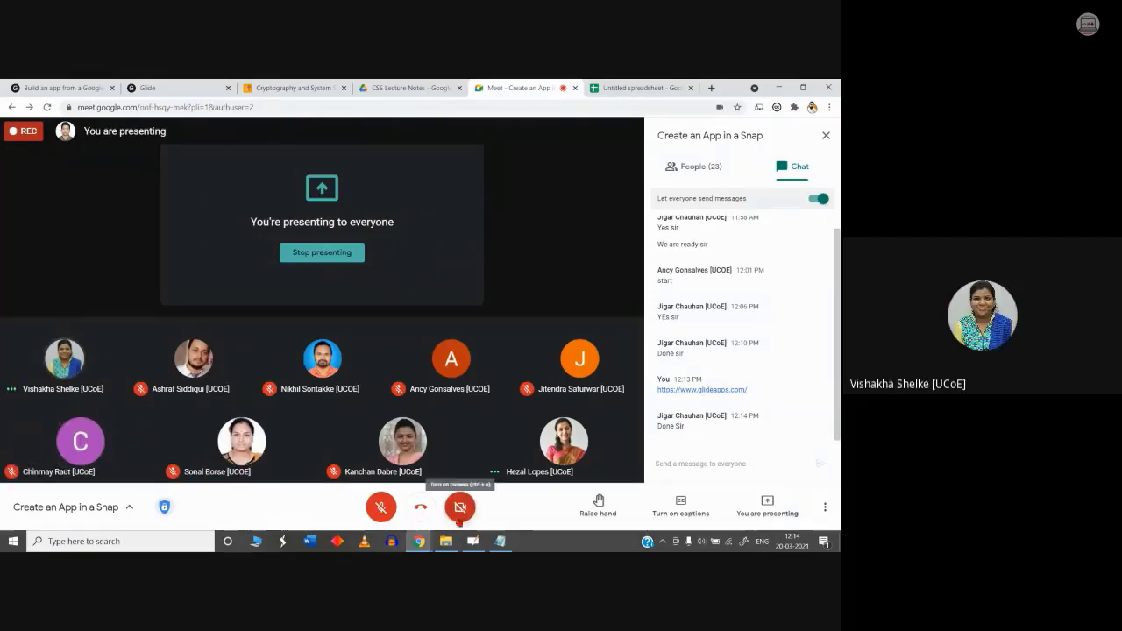
click(458, 509)
click(380, 507)
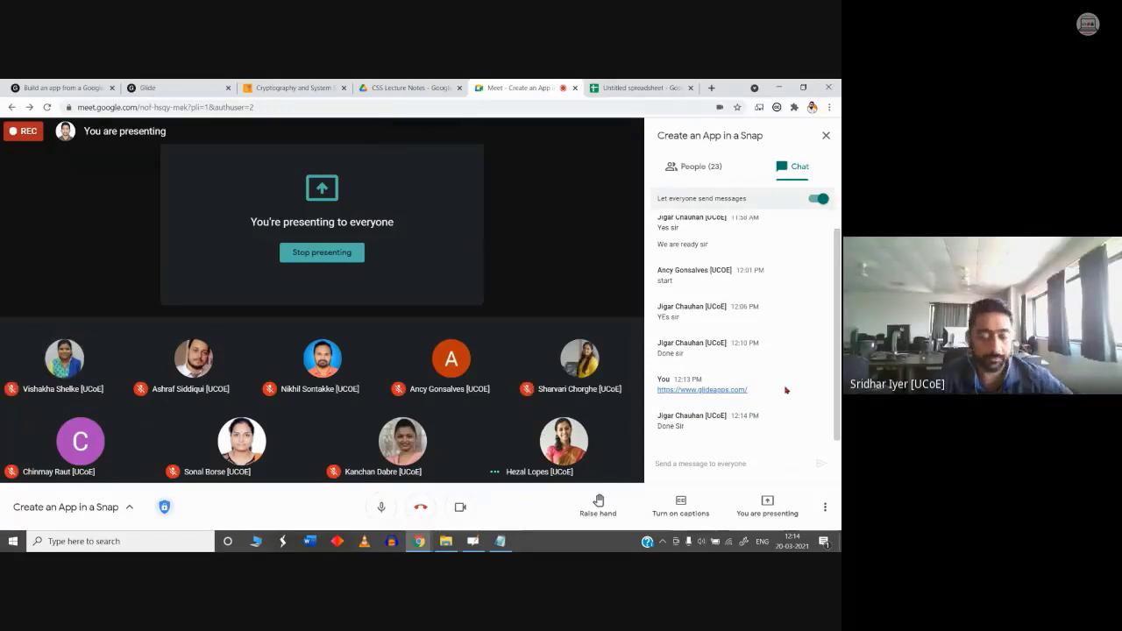
Step: Go to Glide's My Apps dashboard and start a new app
click(742, 355)
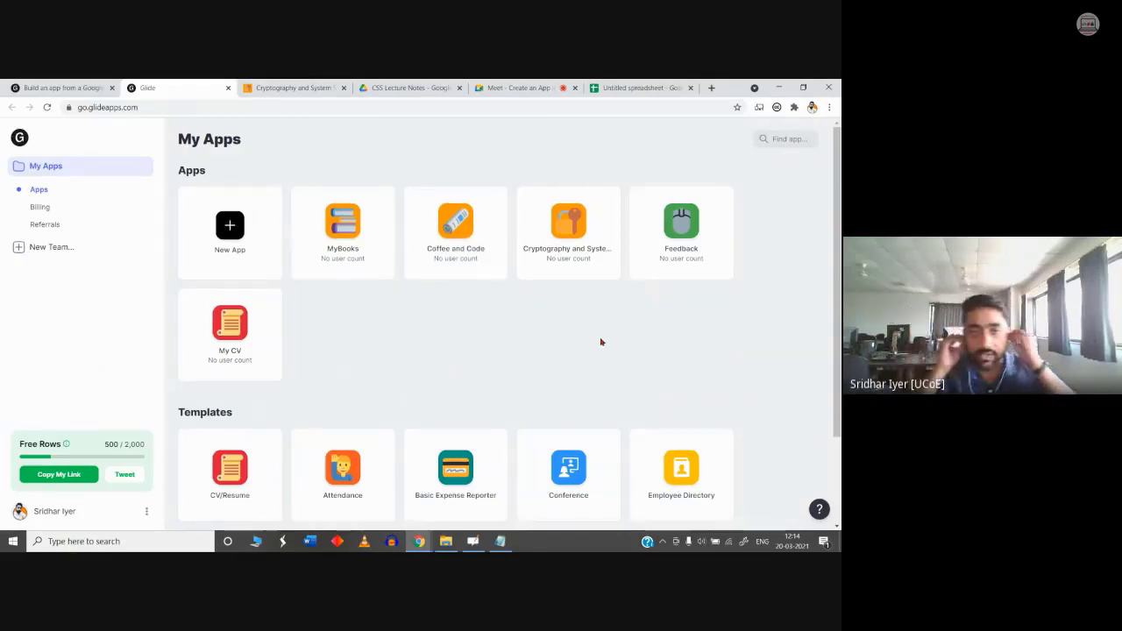
click(230, 230)
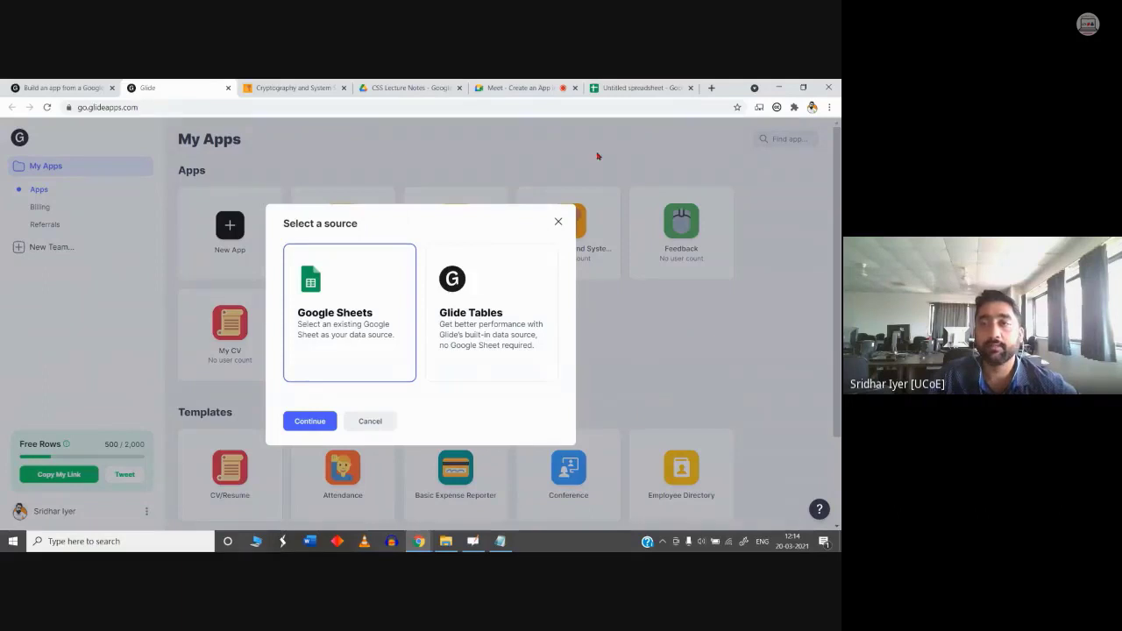
Step: Rename the untitled lecture spreadsheet as Demo
click(639, 81)
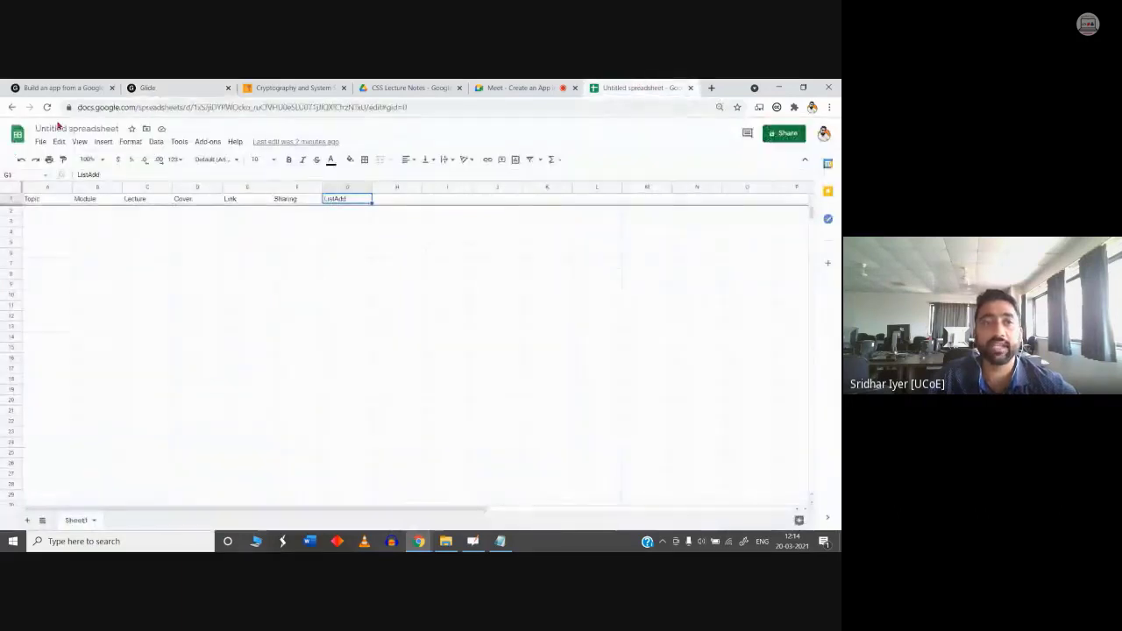
text(Demo)
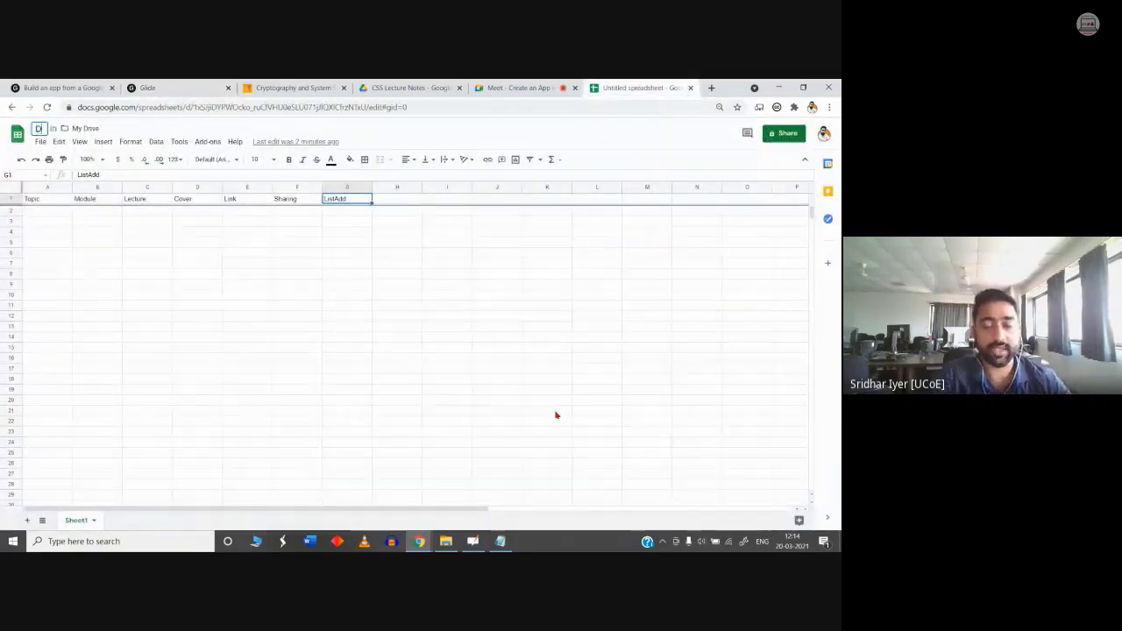
click(545, 400)
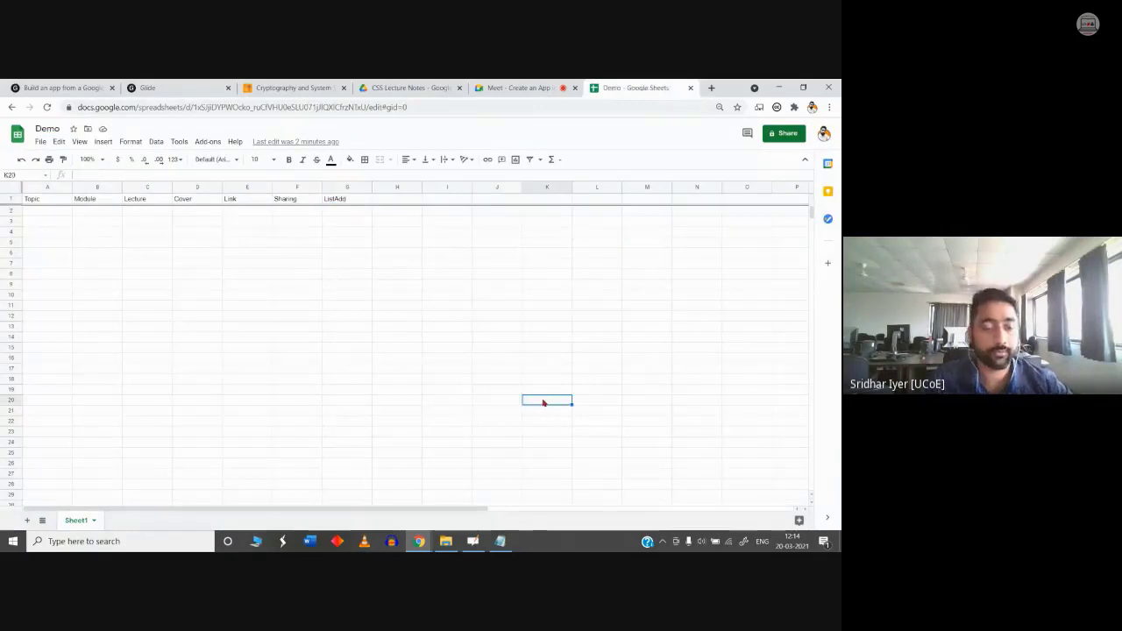
Step: Check the meeting chat for replies, and create the Glide app from Google Sheets with the Demo spreadsheet as its source
click(171, 87)
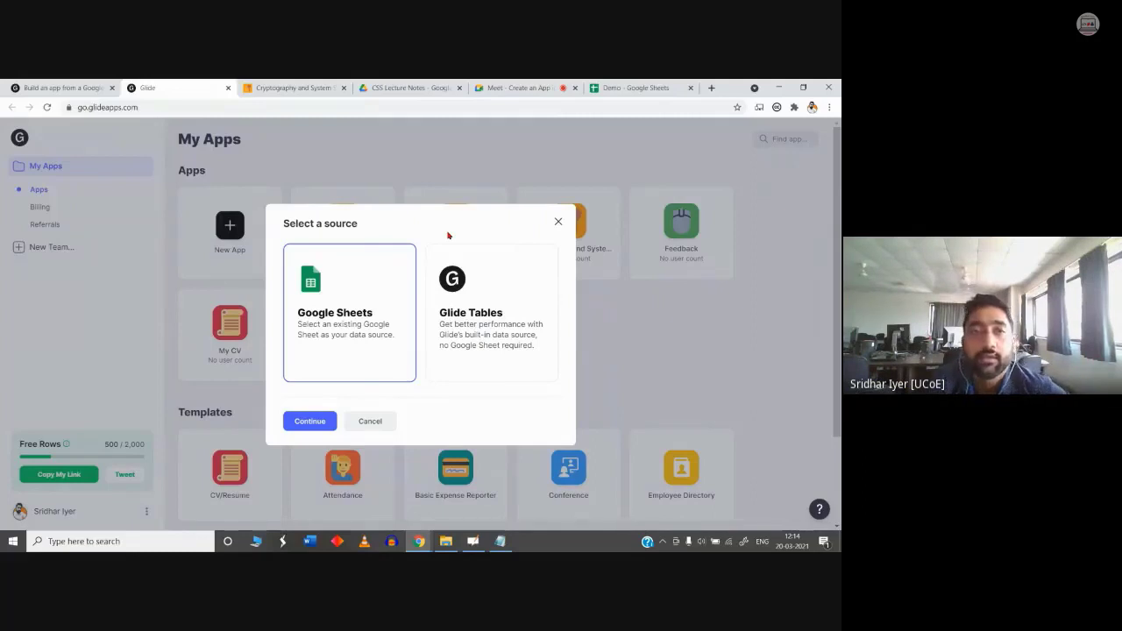
click(545, 84)
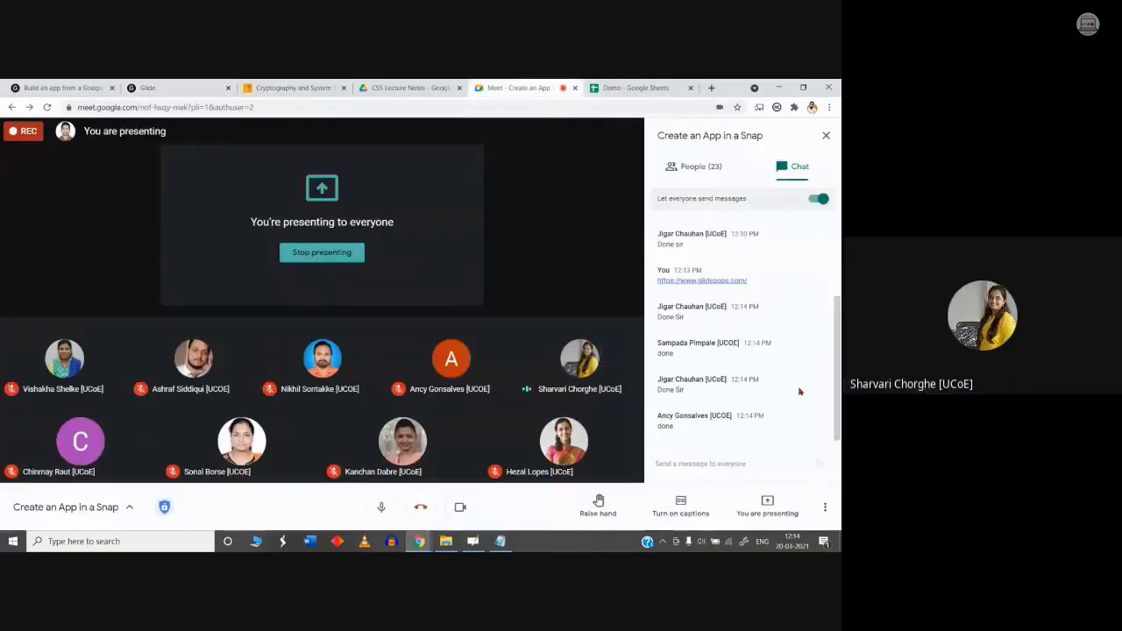
click(62, 87)
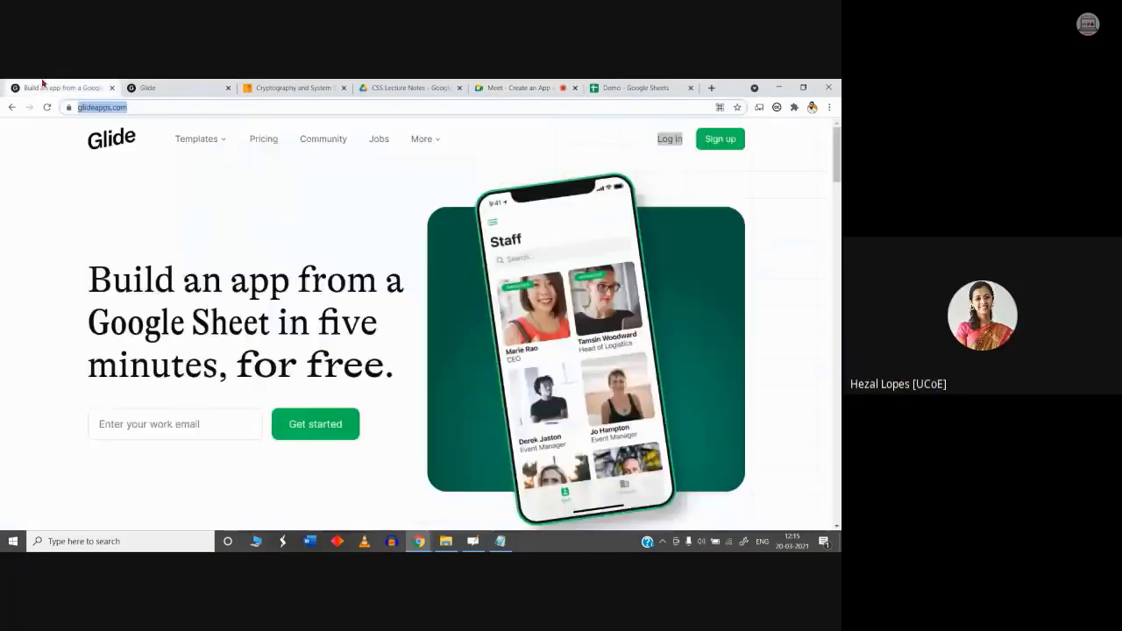
click(175, 88)
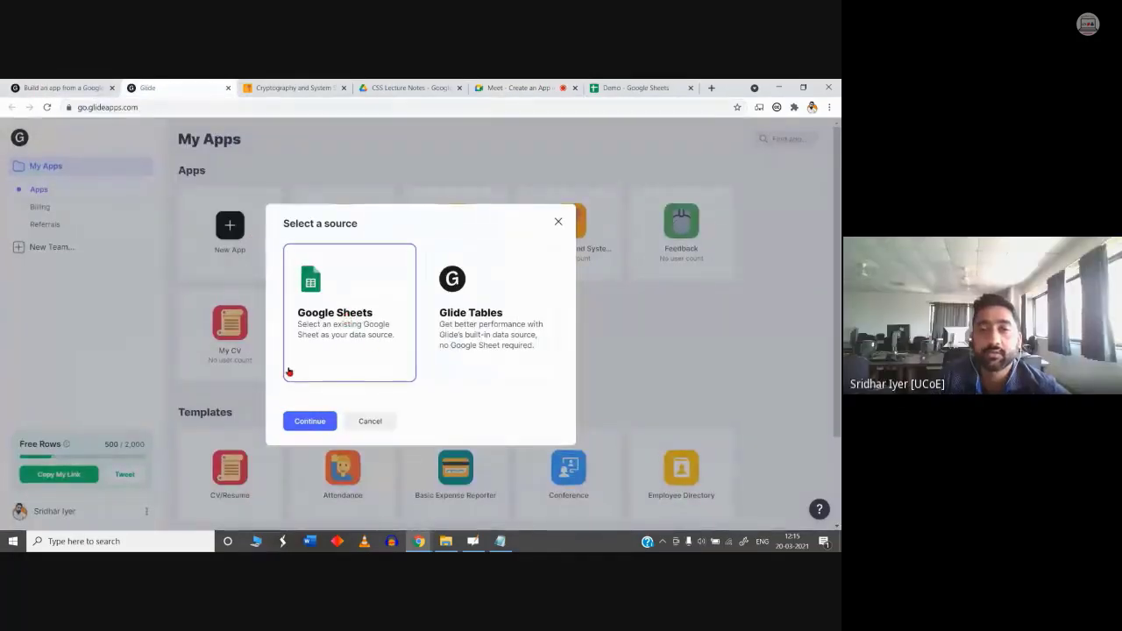
click(319, 423)
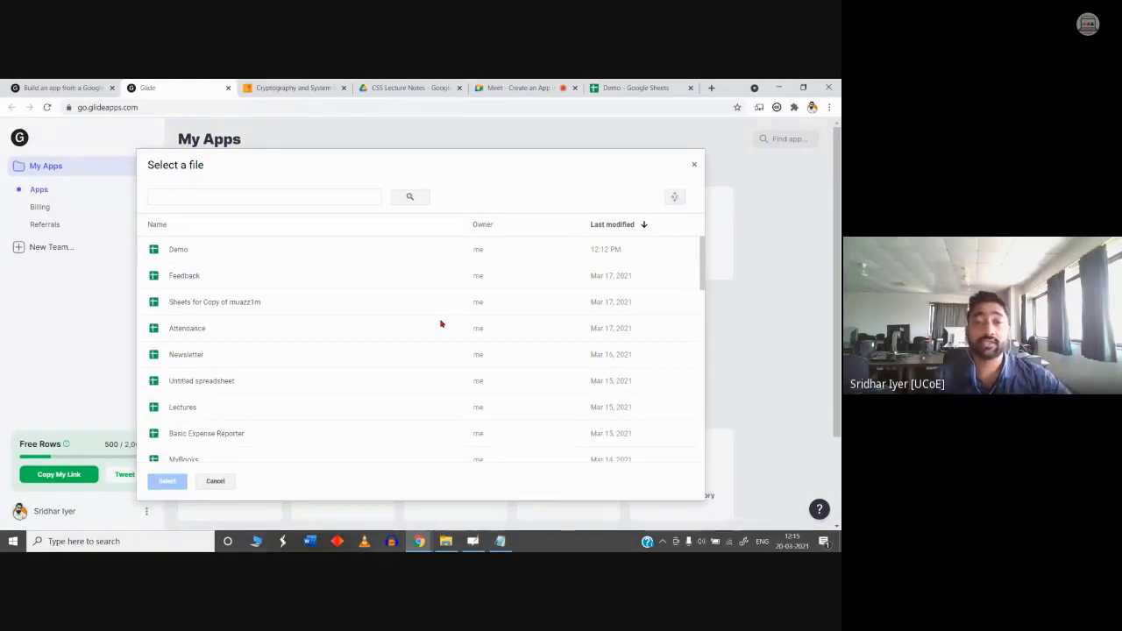
click(179, 252)
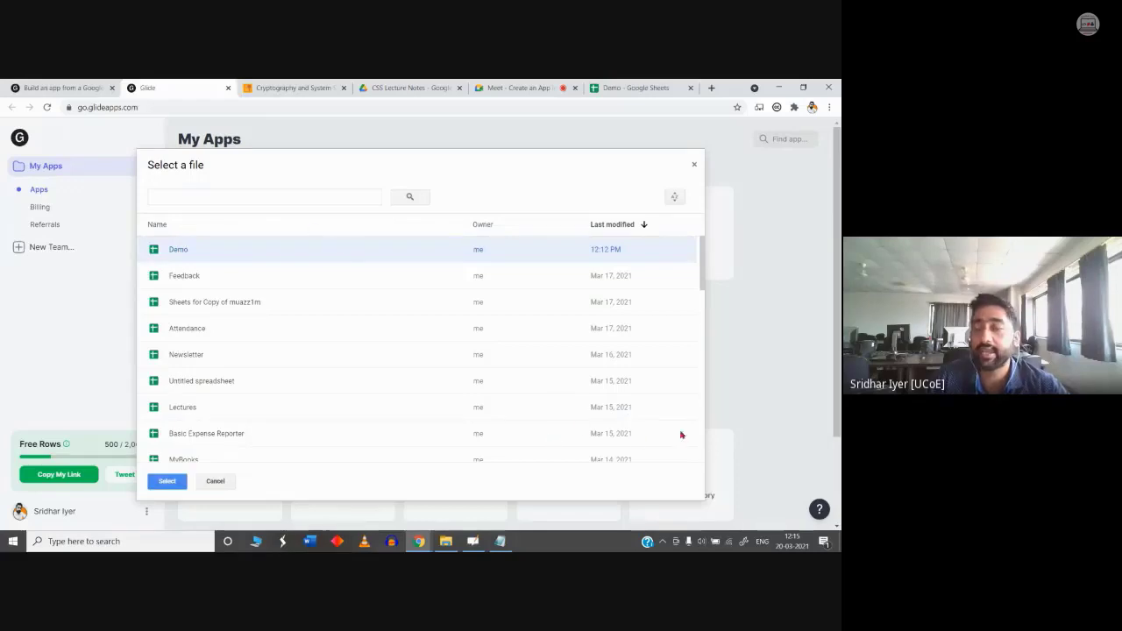
click(168, 482)
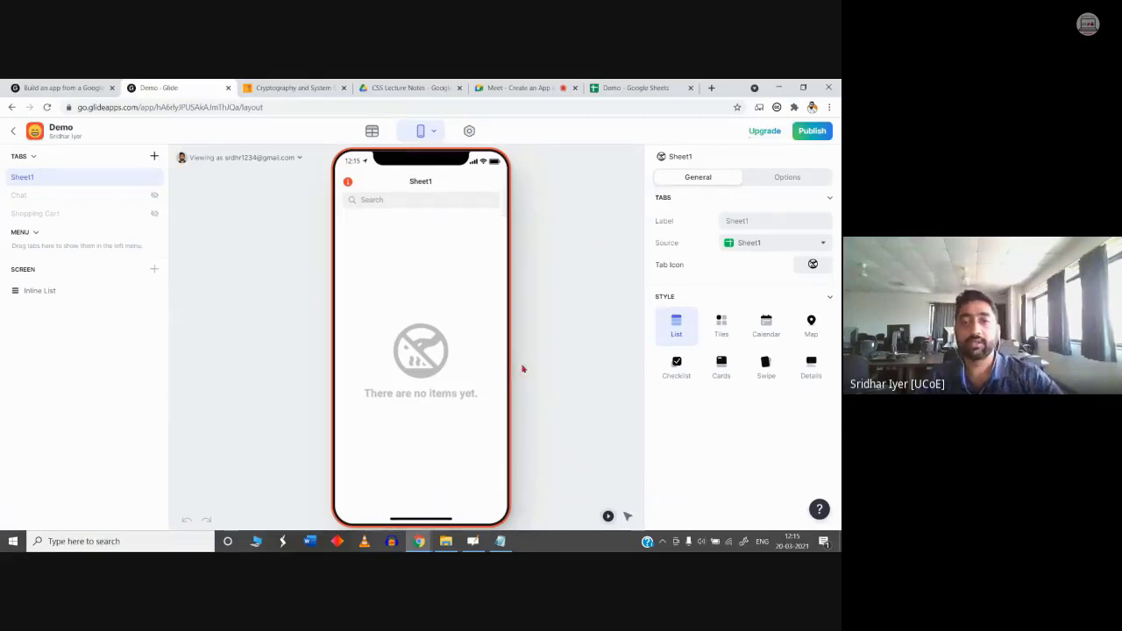
Step: Check the meeting chat and go over steps 1 to 7 on the "Steps to Create an App" board page in OpenBoard
click(512, 91)
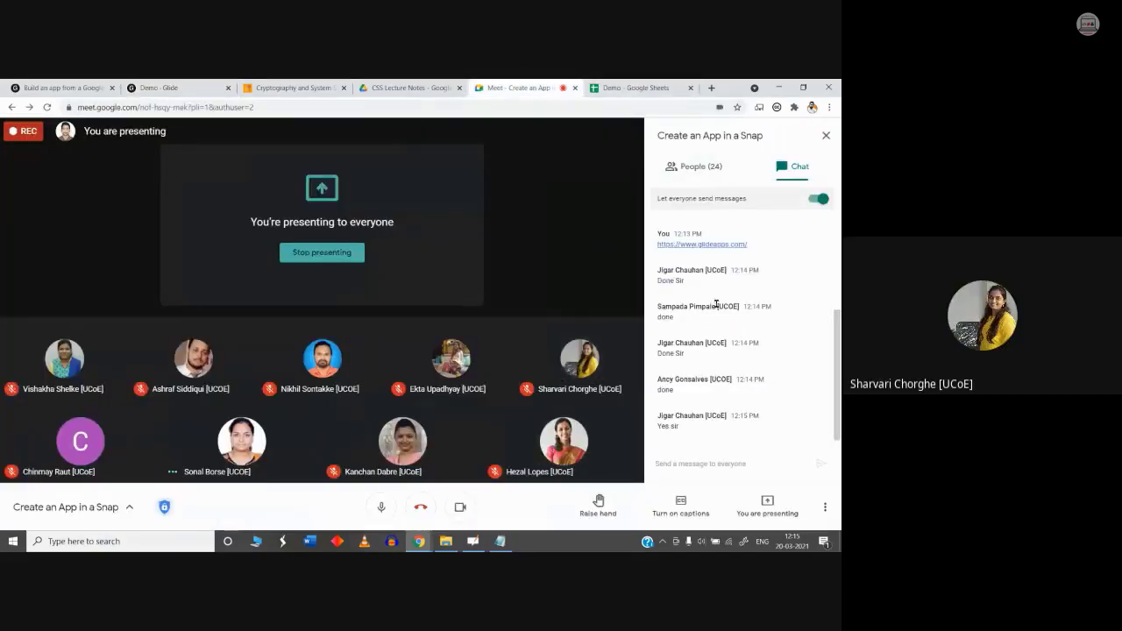
click(158, 88)
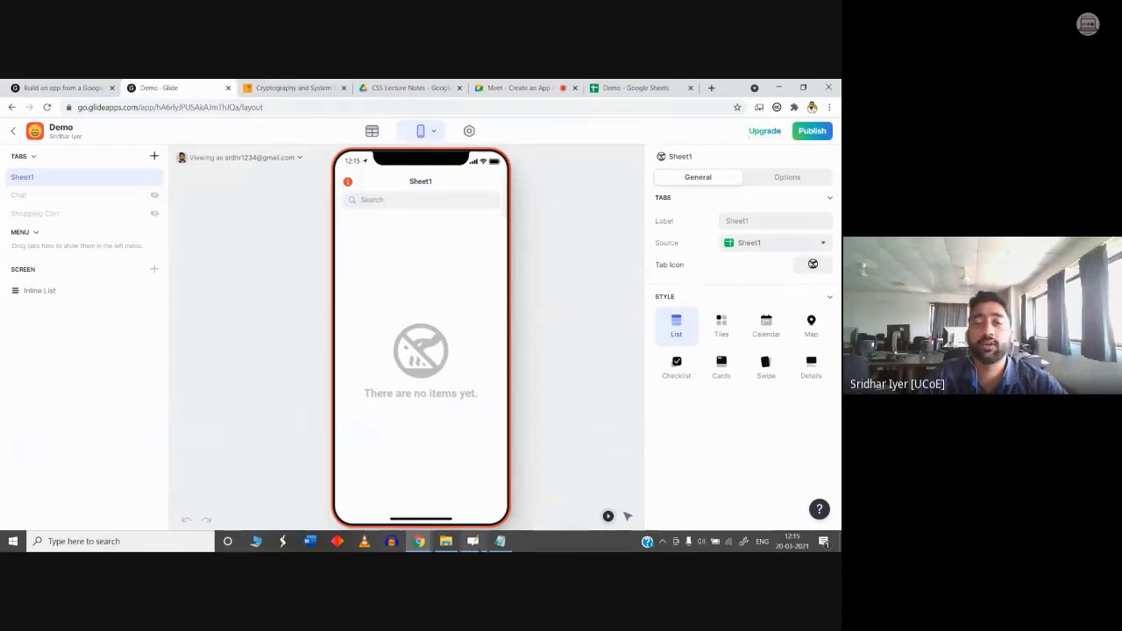
click(473, 540)
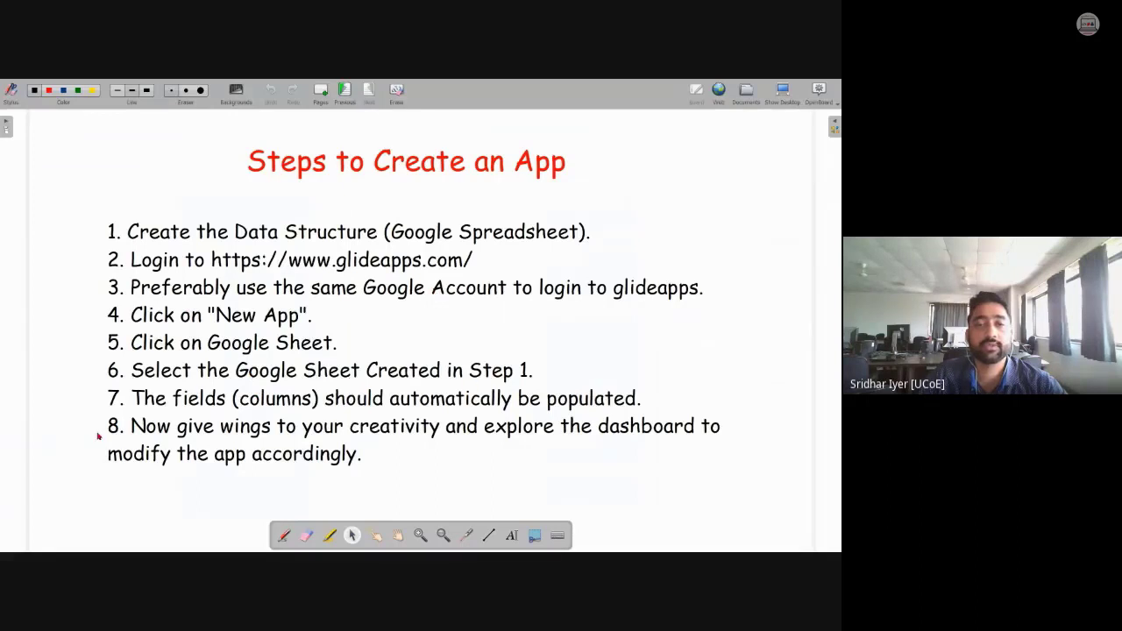
click(178, 408)
click(659, 406)
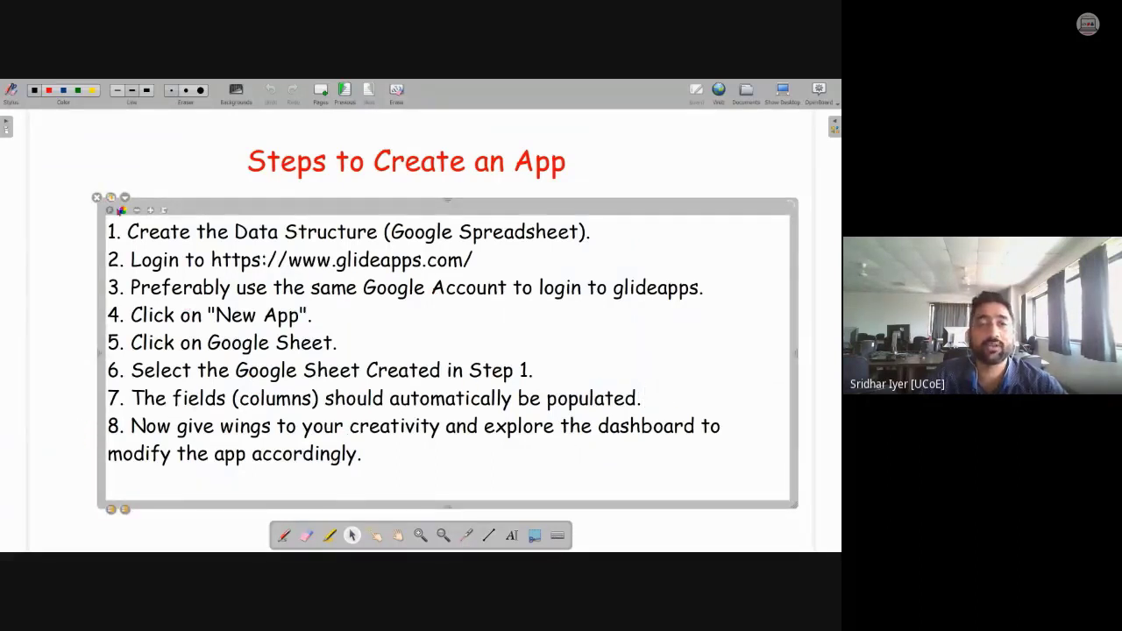
drag(129, 230, 643, 400)
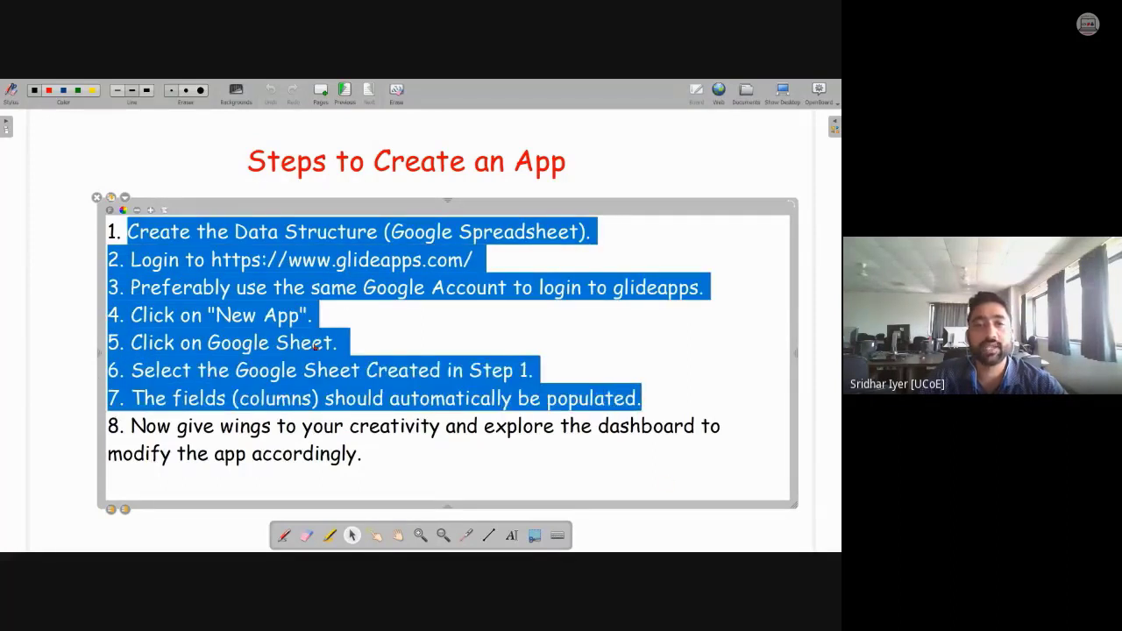
click(28, 342)
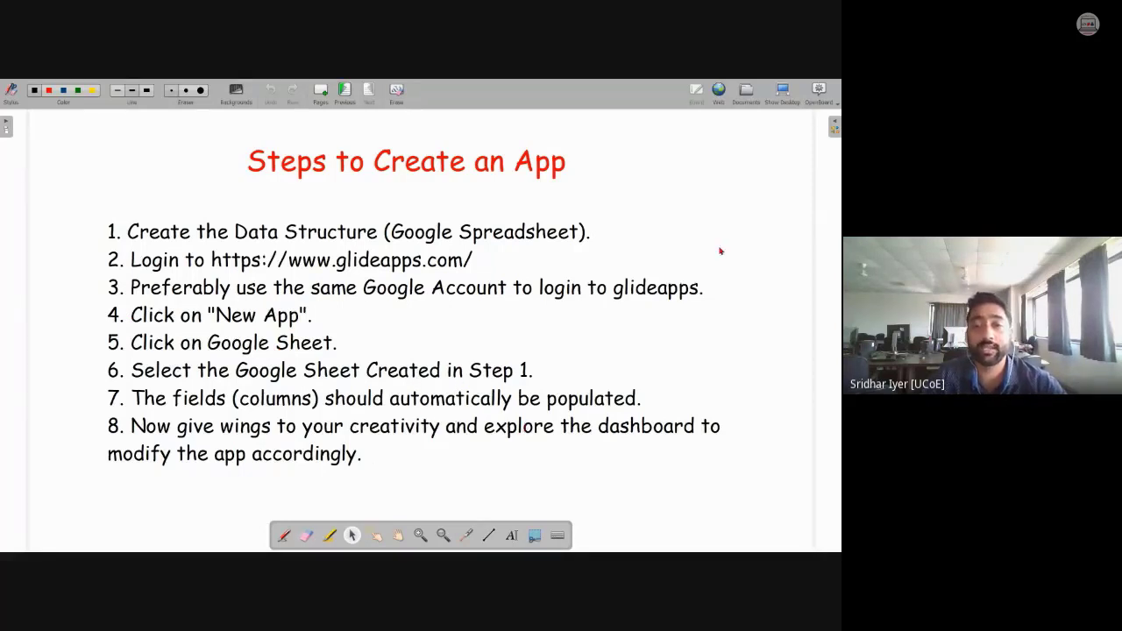
Step: Switch back to the Demo spreadsheet in Chrome and point out the empty row 2 cells under Topic and Lecture
key(super)
click(554, 438)
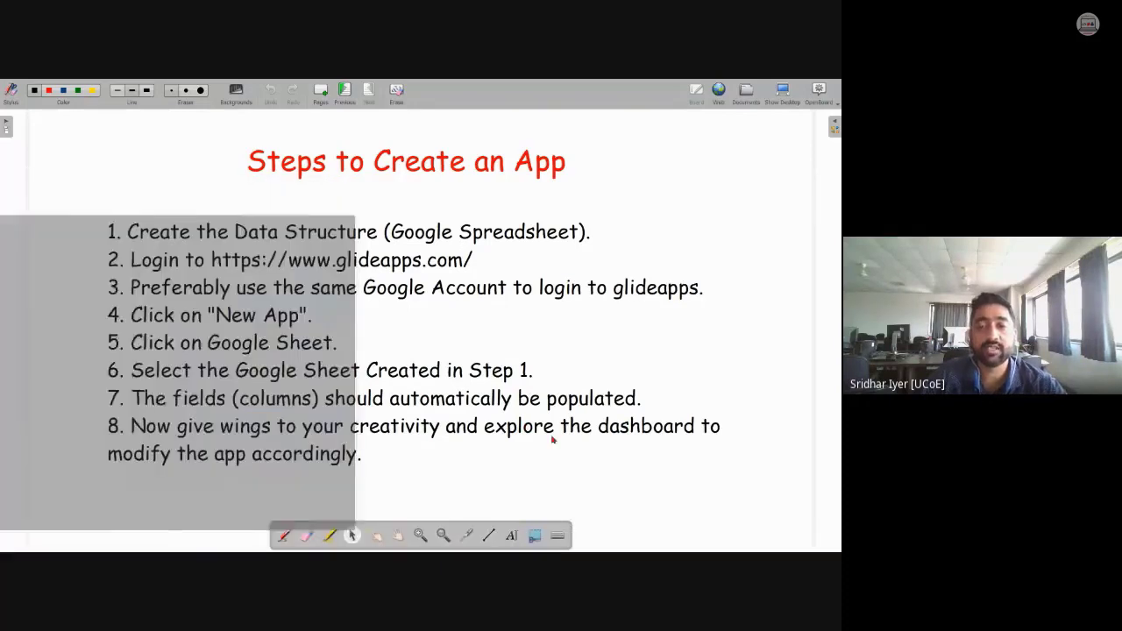
key(super)
mouse_move(419, 541)
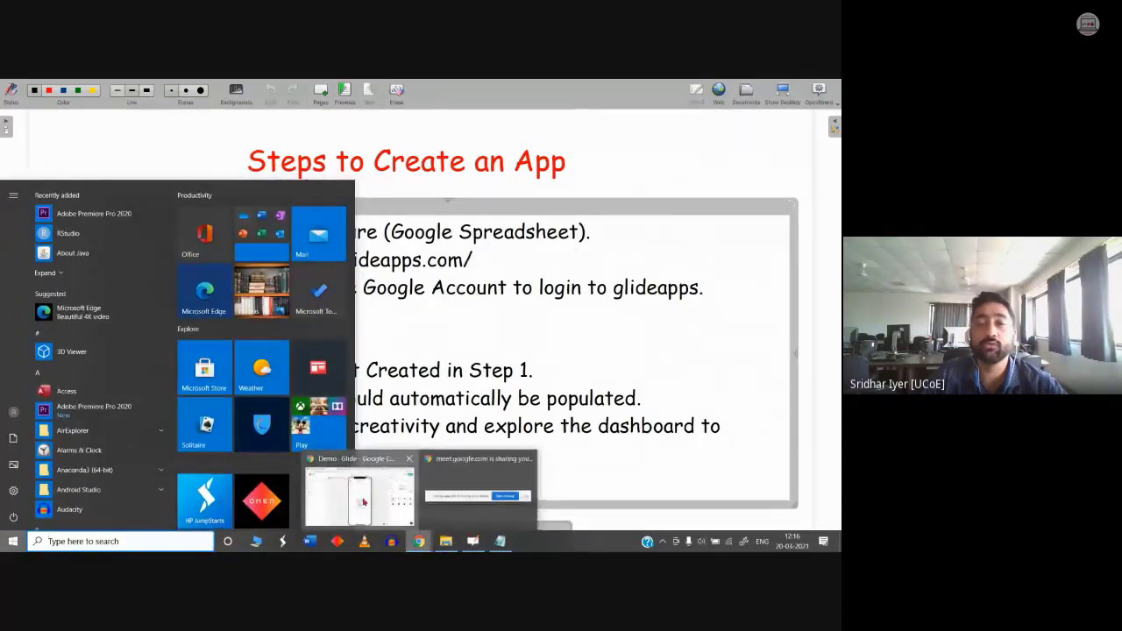
click(360, 496)
click(636, 88)
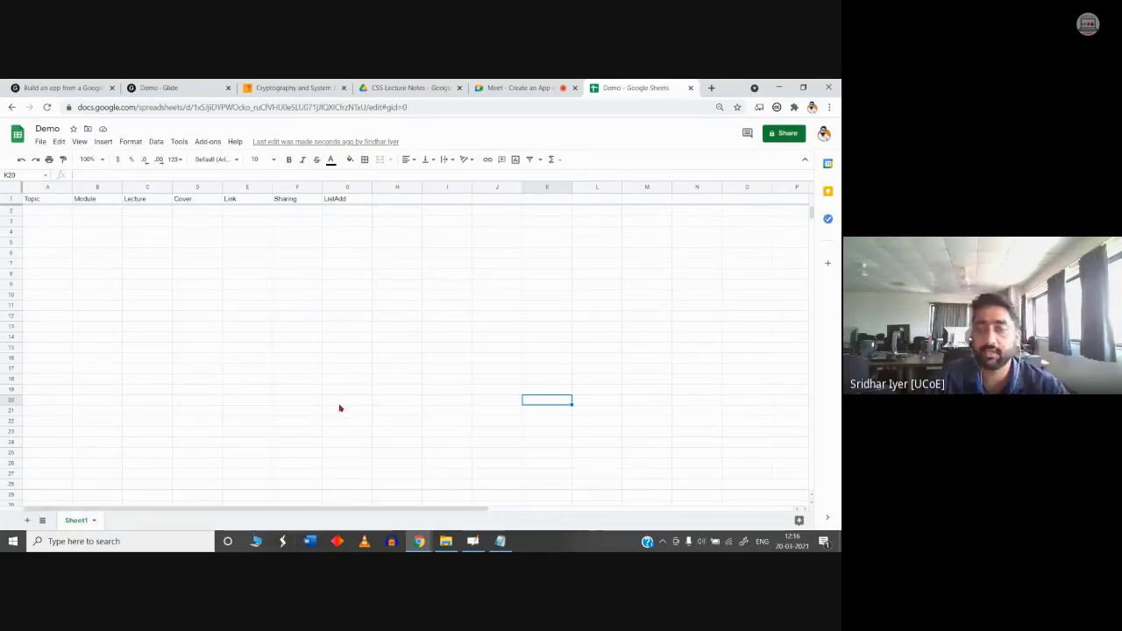
click(38, 211)
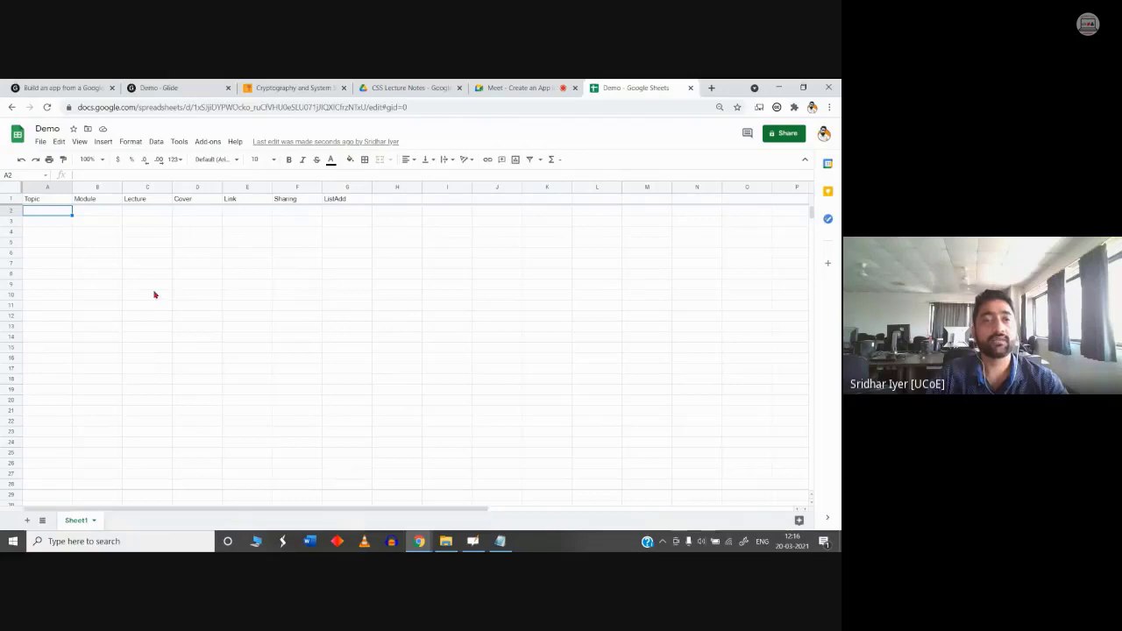
click(164, 211)
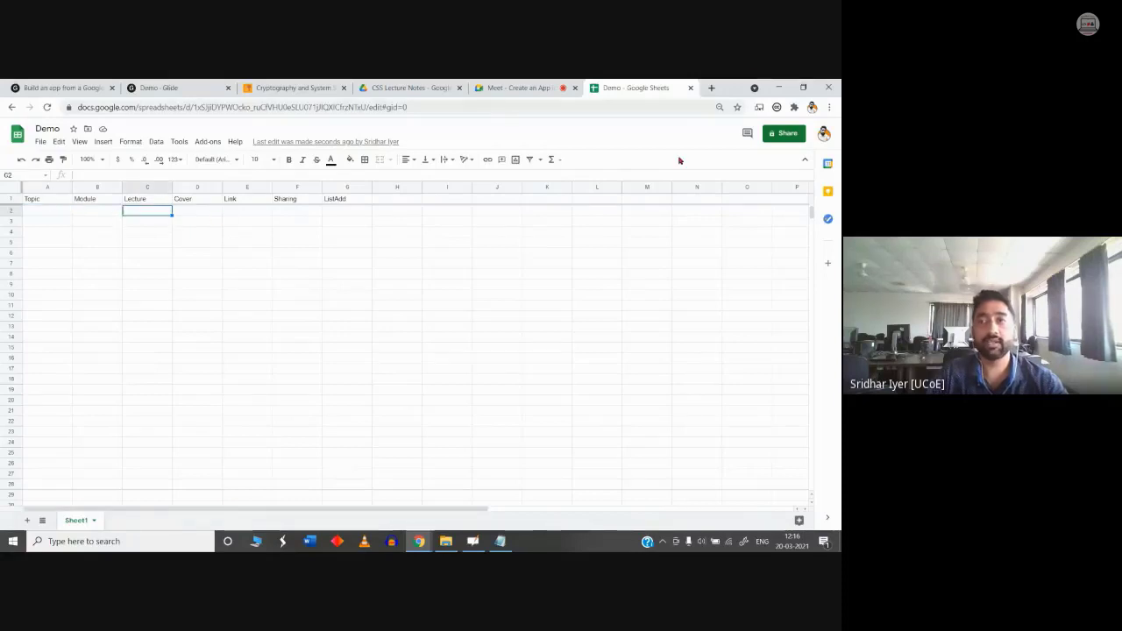
Step: Open Google Drive at drive.google.com in a new browser tab
click(710, 88)
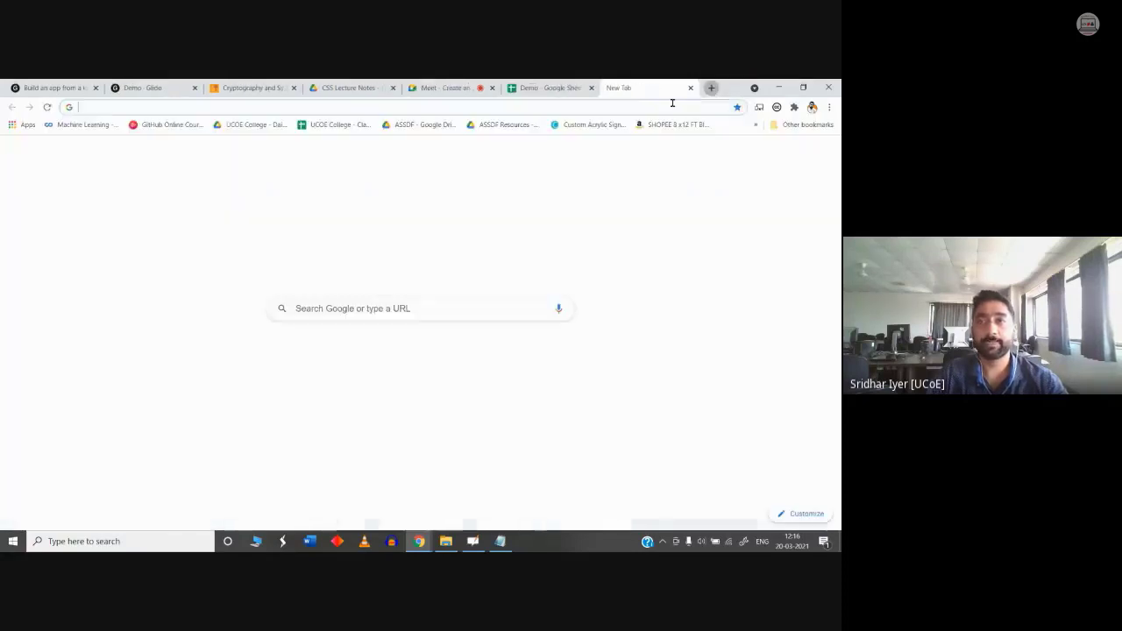
text(drive.google.com)
key(Return)
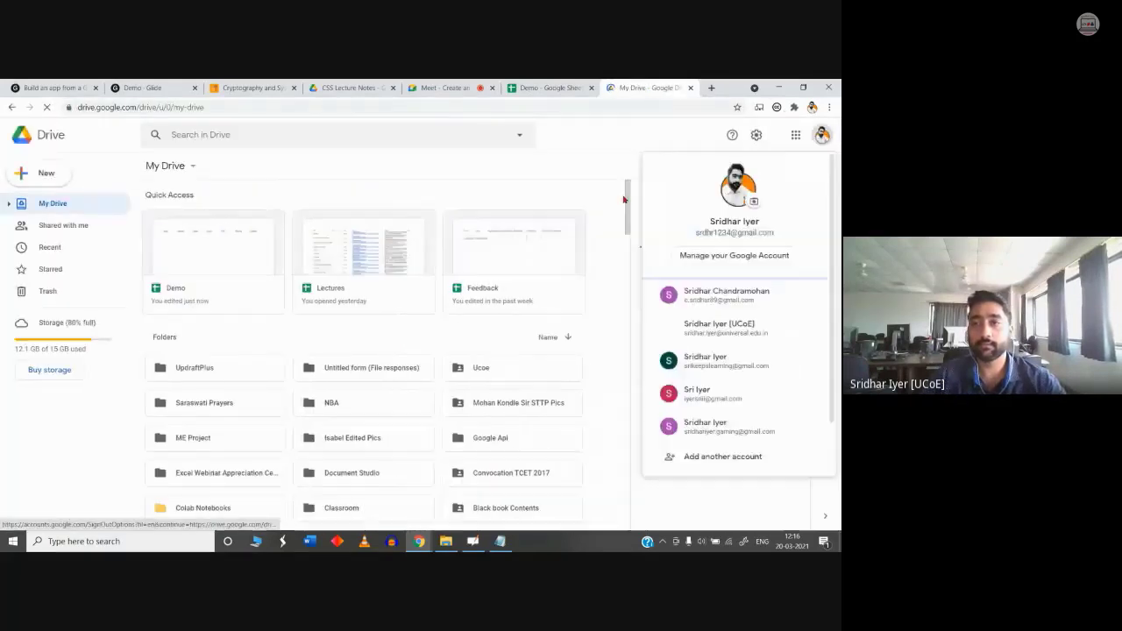
Step: Open the Lectures spreadsheet from Google Drive and set the font size of the whole CSS sheet table to 18
click(545, 182)
double_click(328, 295)
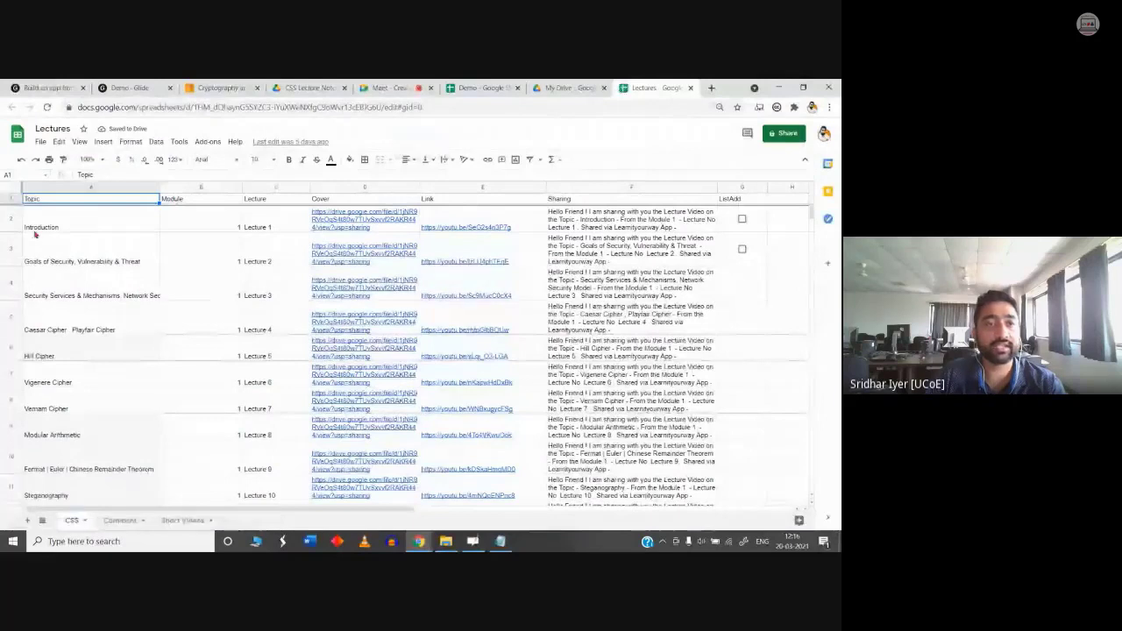
click(260, 160)
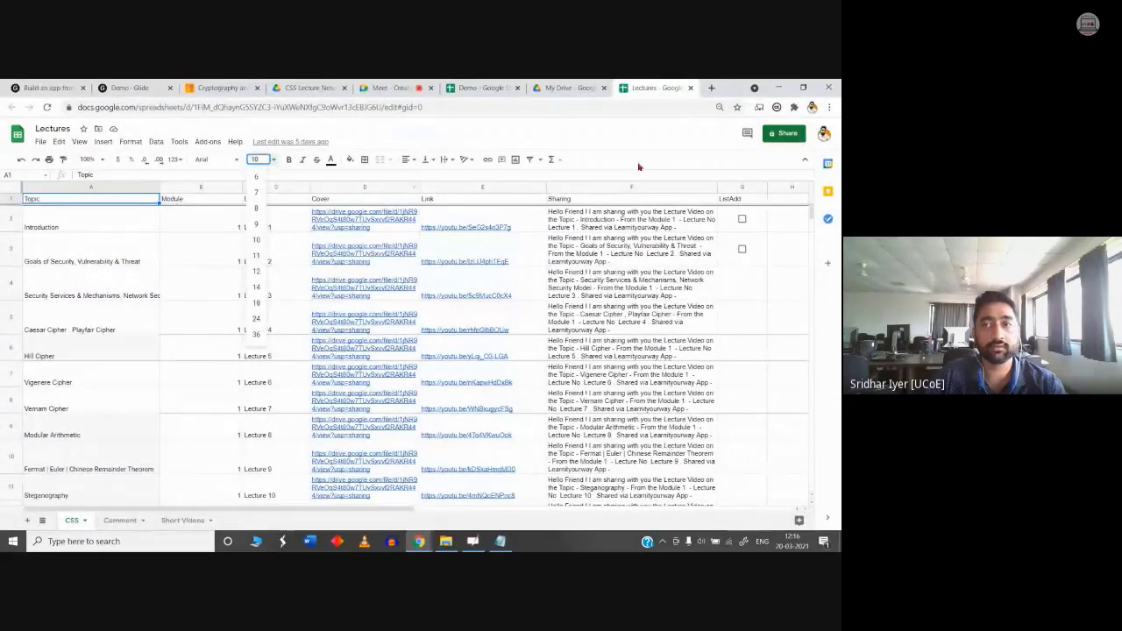
click(681, 139)
key(ctrl+a)
click(260, 159)
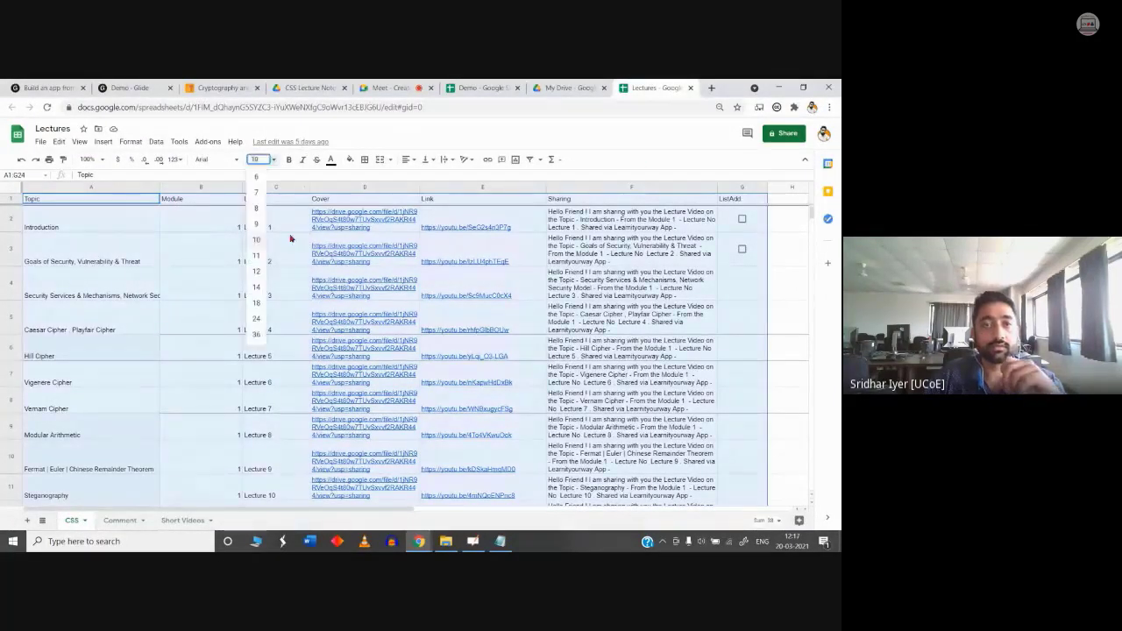
click(256, 303)
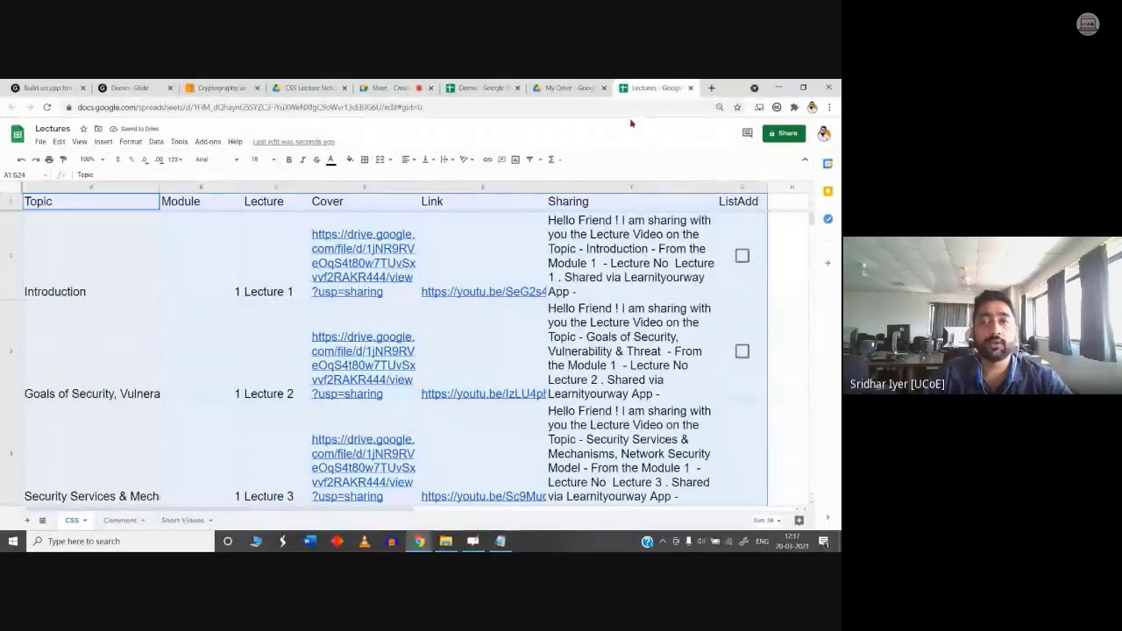
Step: Go over the Introduction lecture's row and examine the ARRAYFORMULA in its Sharing cell F2
click(84, 291)
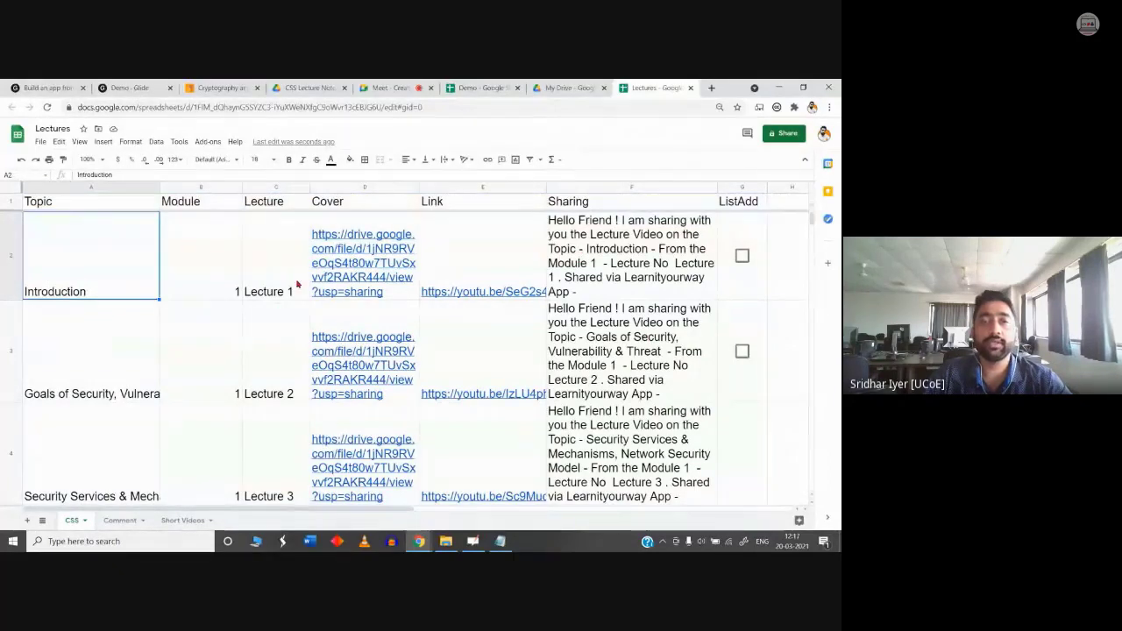
mouse_move(383, 285)
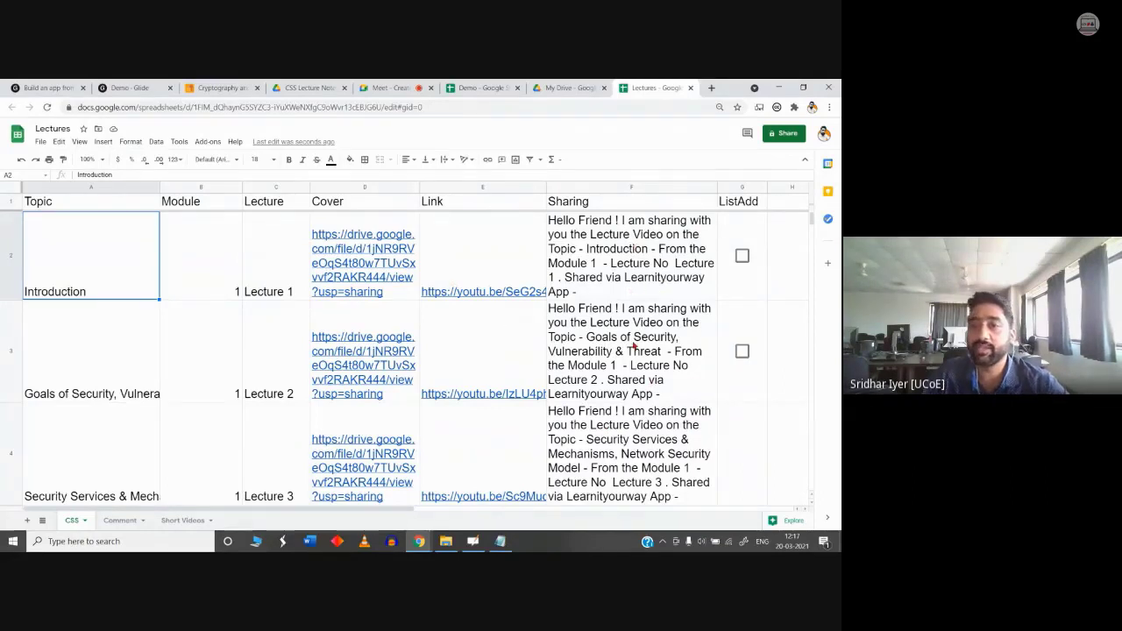
click(629, 281)
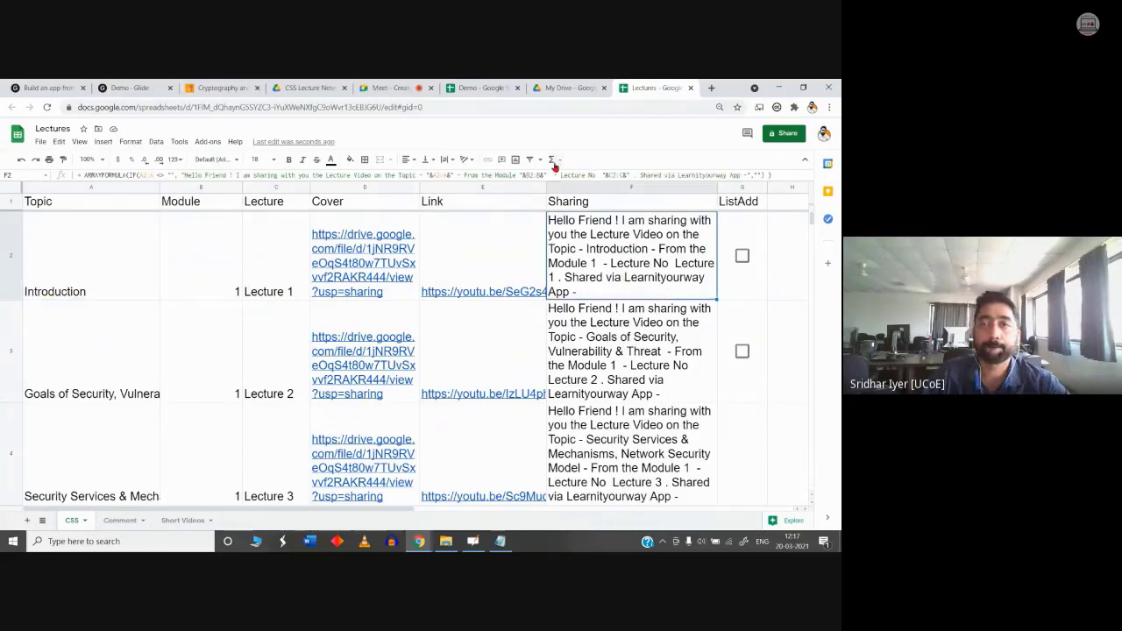
click(590, 174)
drag(545, 175, 605, 175)
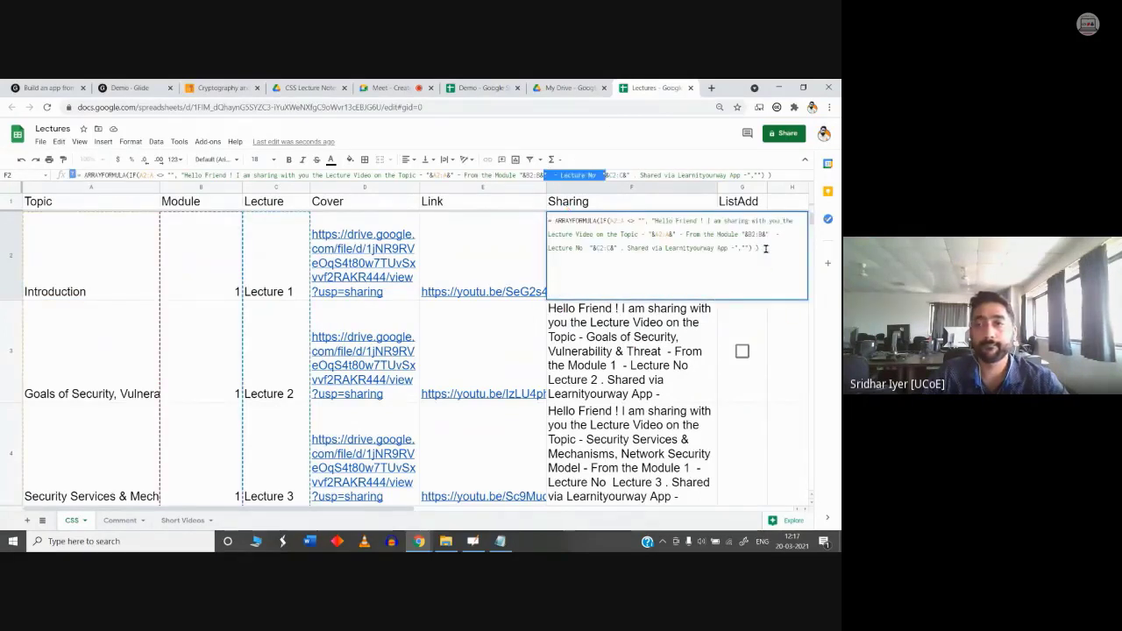
drag(765, 248, 550, 220)
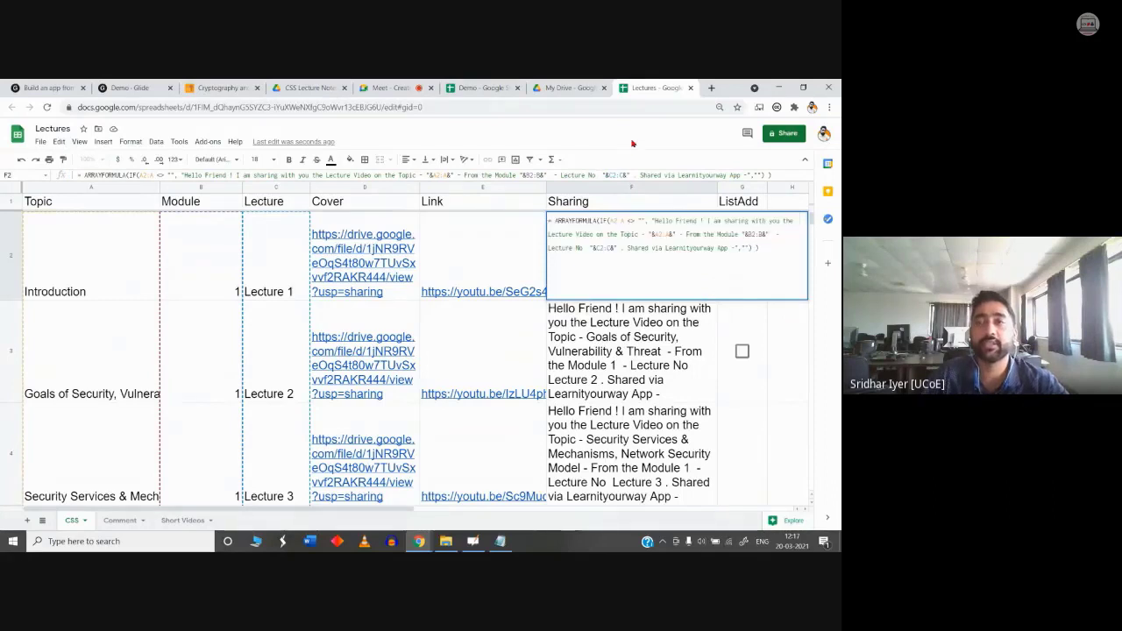
Step: Check the meeting chat for replies and return to the Sharing formula in the Lectures spreadsheet
click(383, 86)
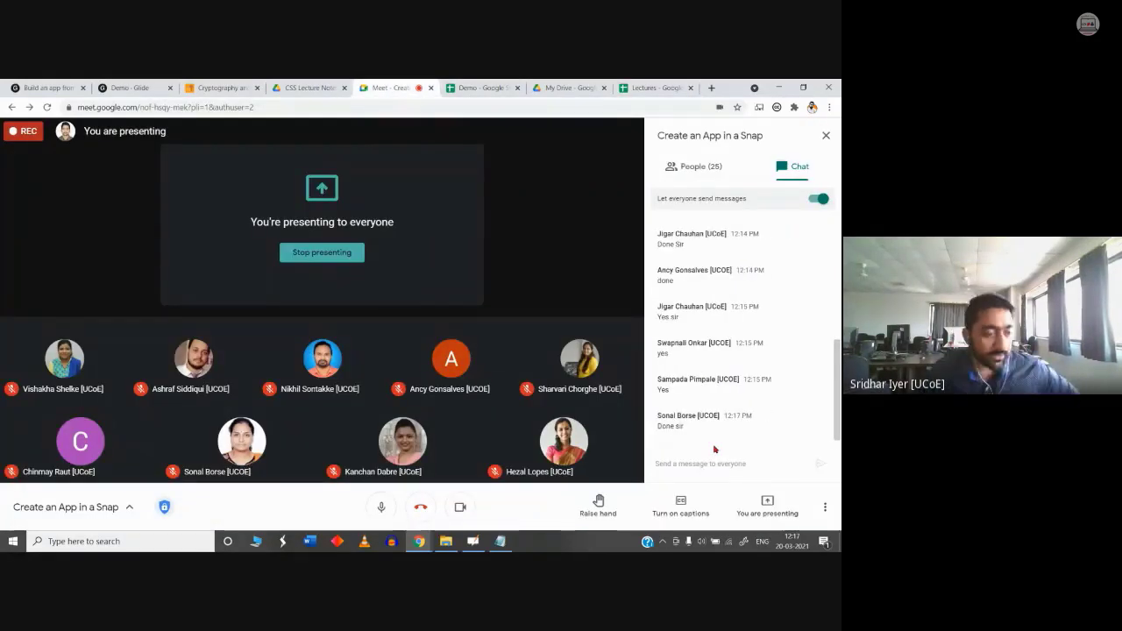
click(635, 83)
click(668, 245)
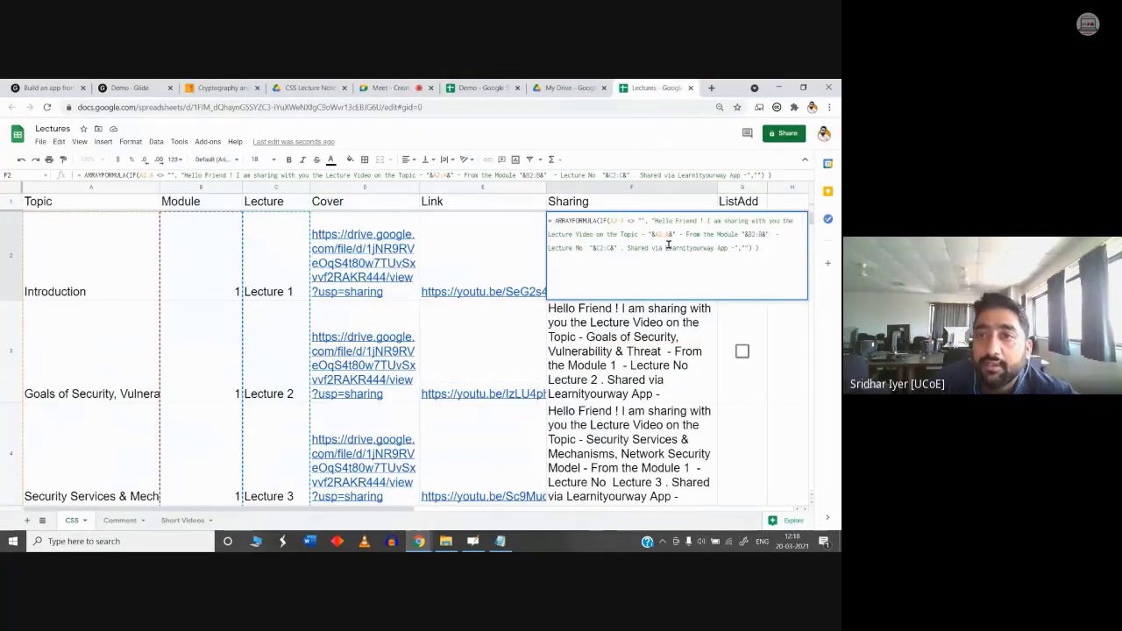
Step: Copy the complete ARRAYFORMULA text from Sharing cell F2 and select the Module cell B2
drag(762, 248, 548, 223)
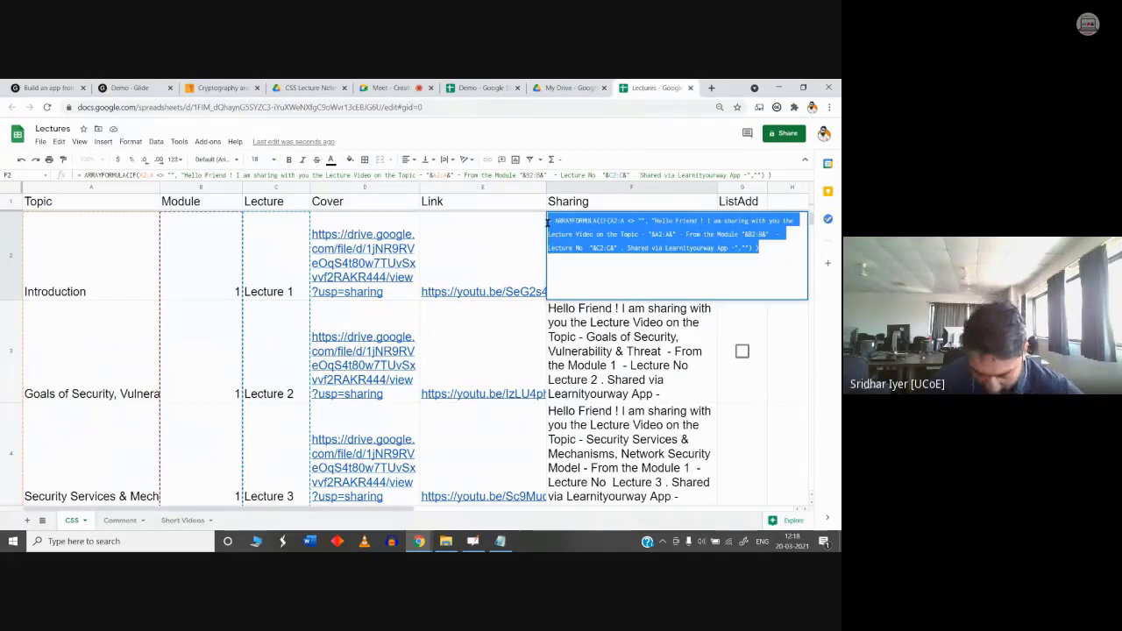
right_click(603, 223)
click(594, 266)
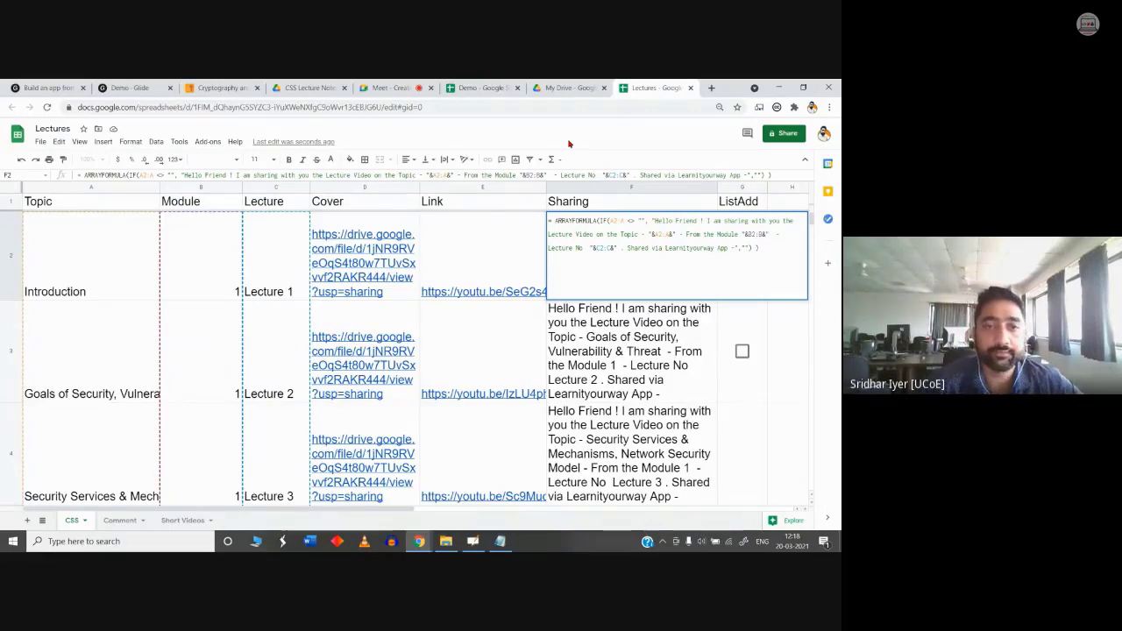
click(252, 331)
click(230, 284)
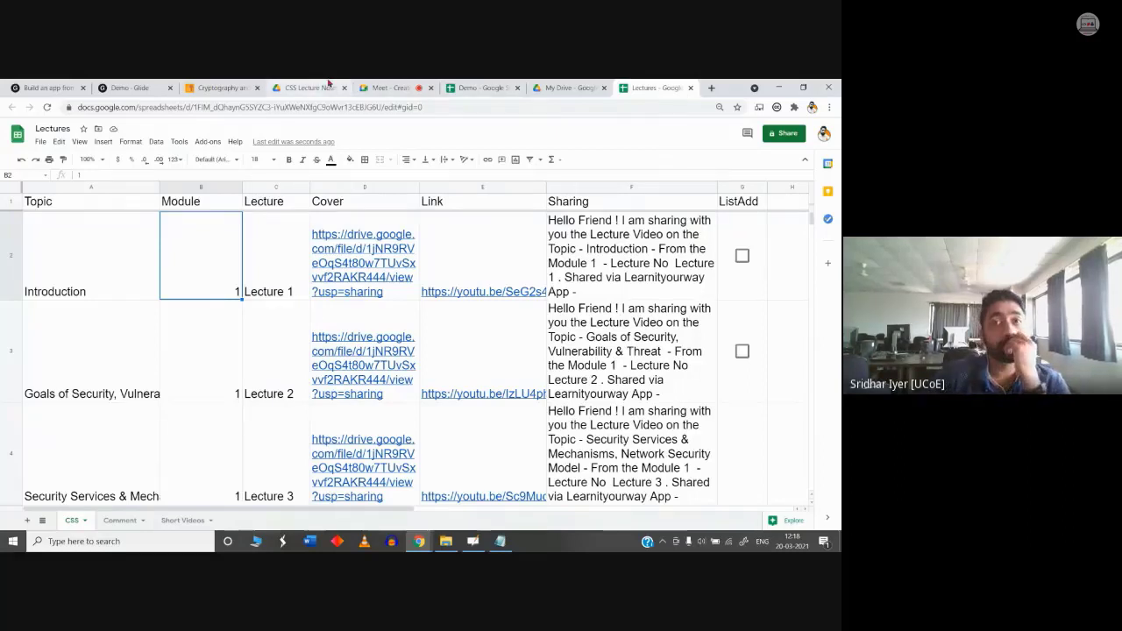
Step: Check the meeting chat for participants' replies, going back and forth with the Lectures spreadsheet
click(389, 88)
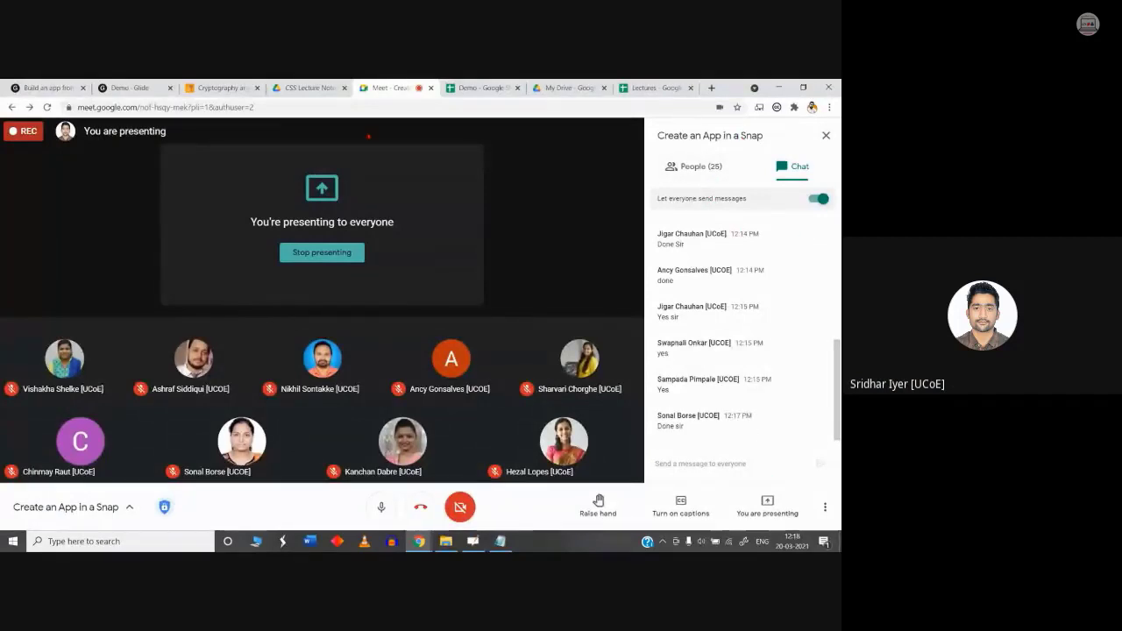
click(653, 88)
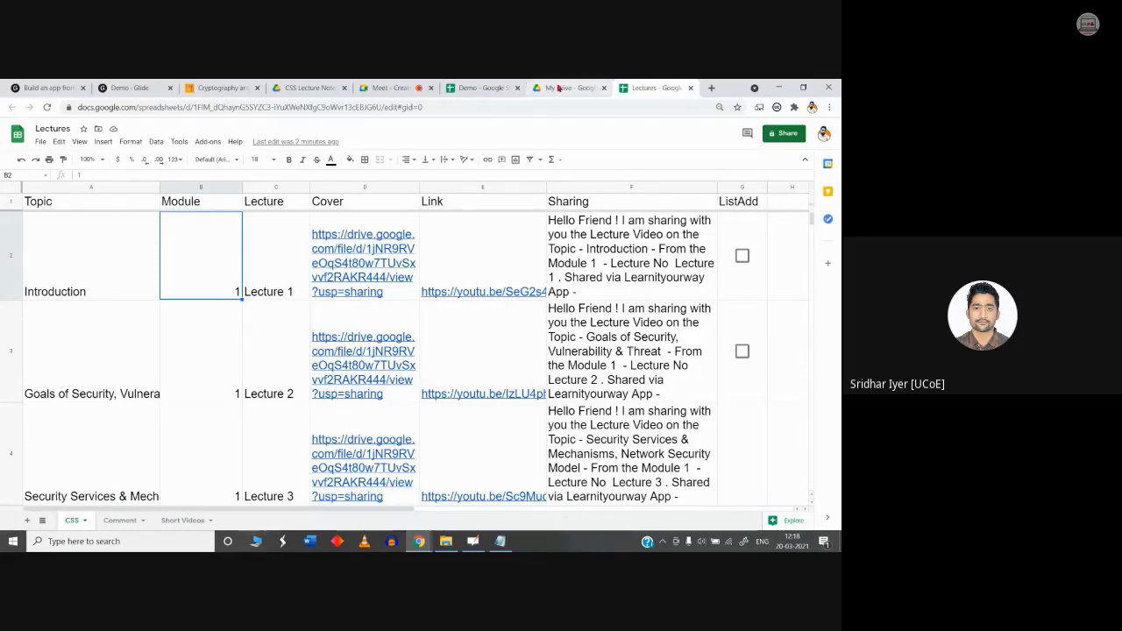
click(389, 89)
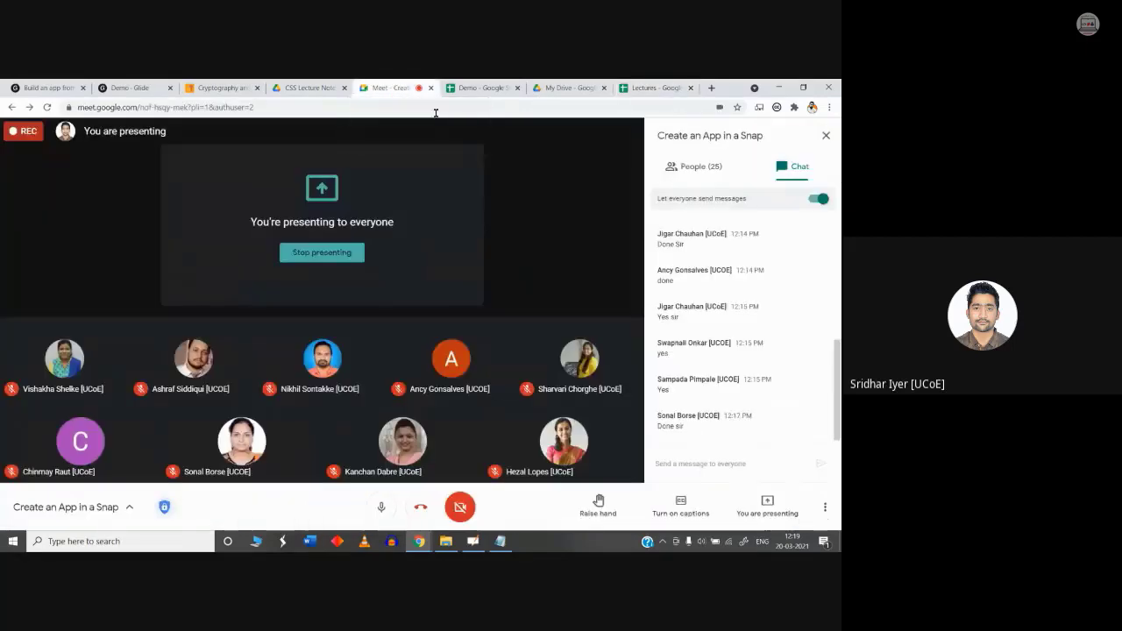
click(662, 87)
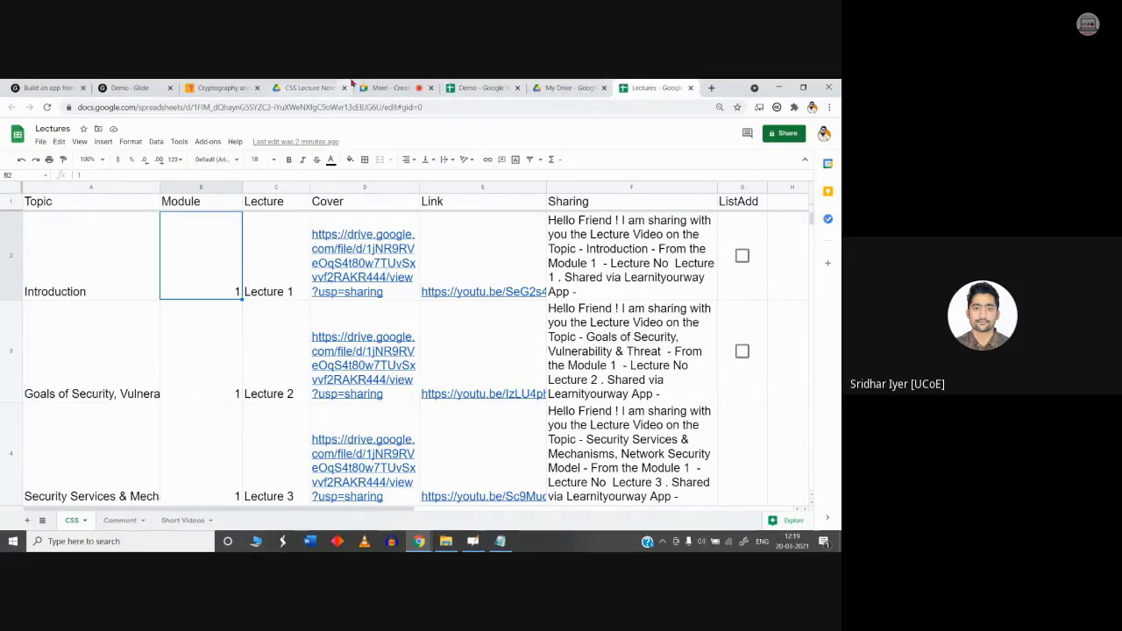
click(377, 82)
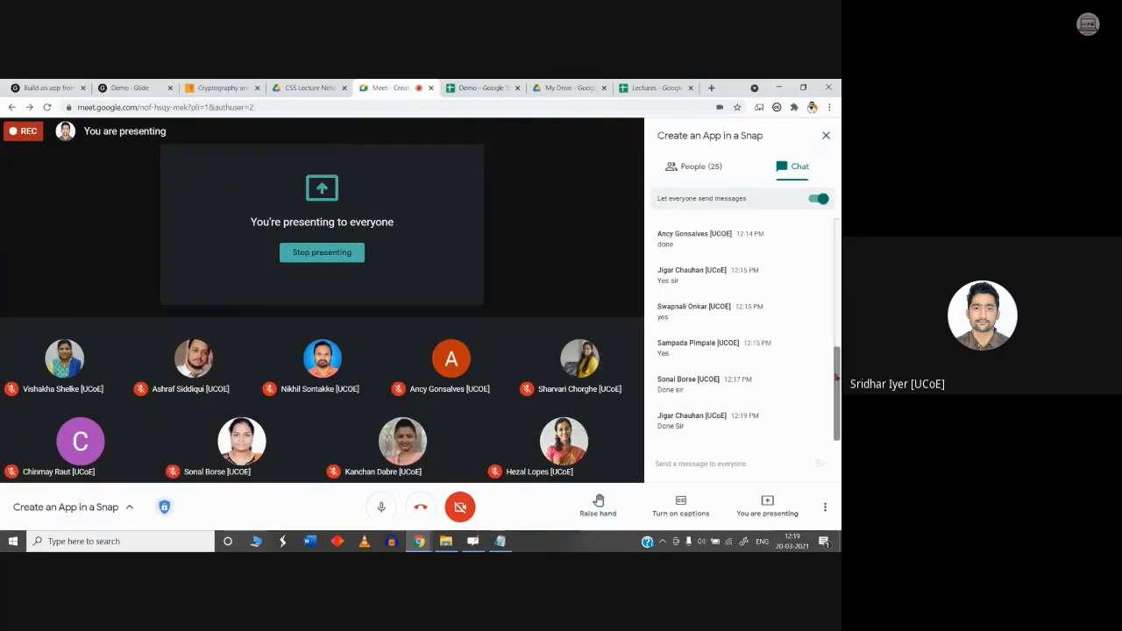
scroll(770, 361, up, 2)
scroll(745, 333, down, 1)
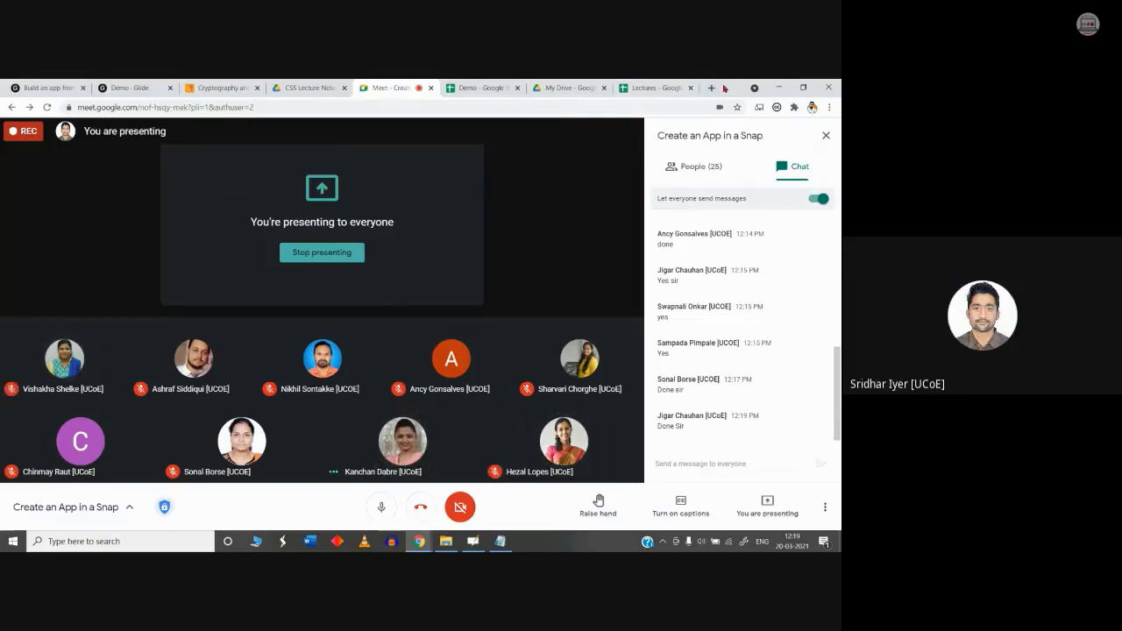
Step: Return to the Lectures spreadsheet and preview the cover image linked in Cover cell D2
click(646, 83)
mouse_move(386, 252)
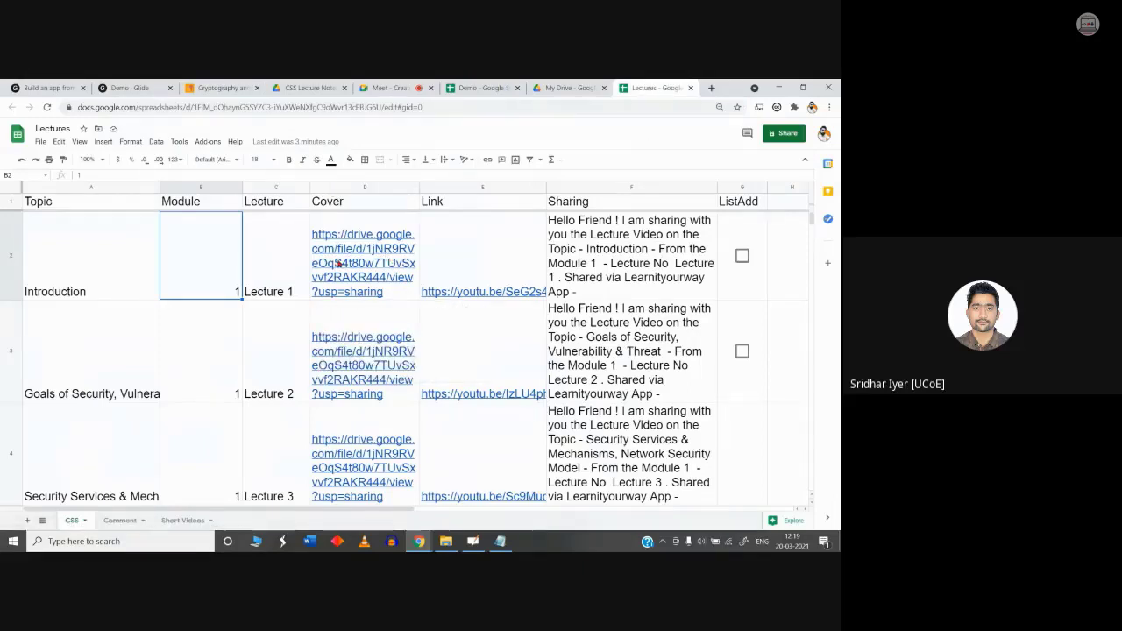
mouse_move(338, 263)
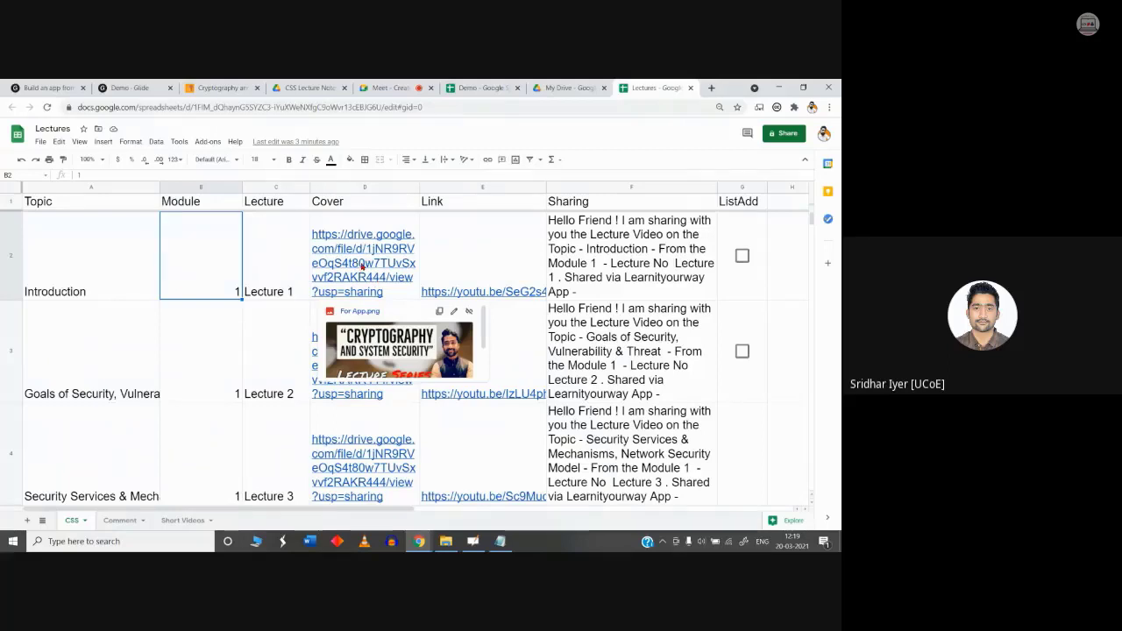
click(362, 268)
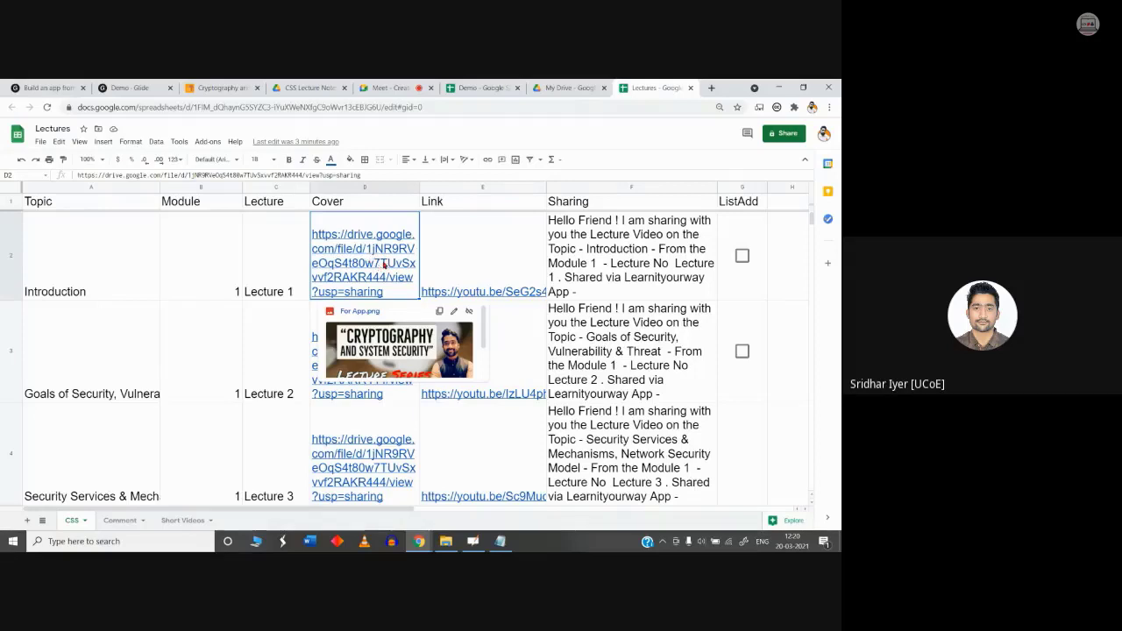
Step: Open Paint and enlarge the blank canvas to about 1047 × 517 px
click(123, 541)
text(paint)
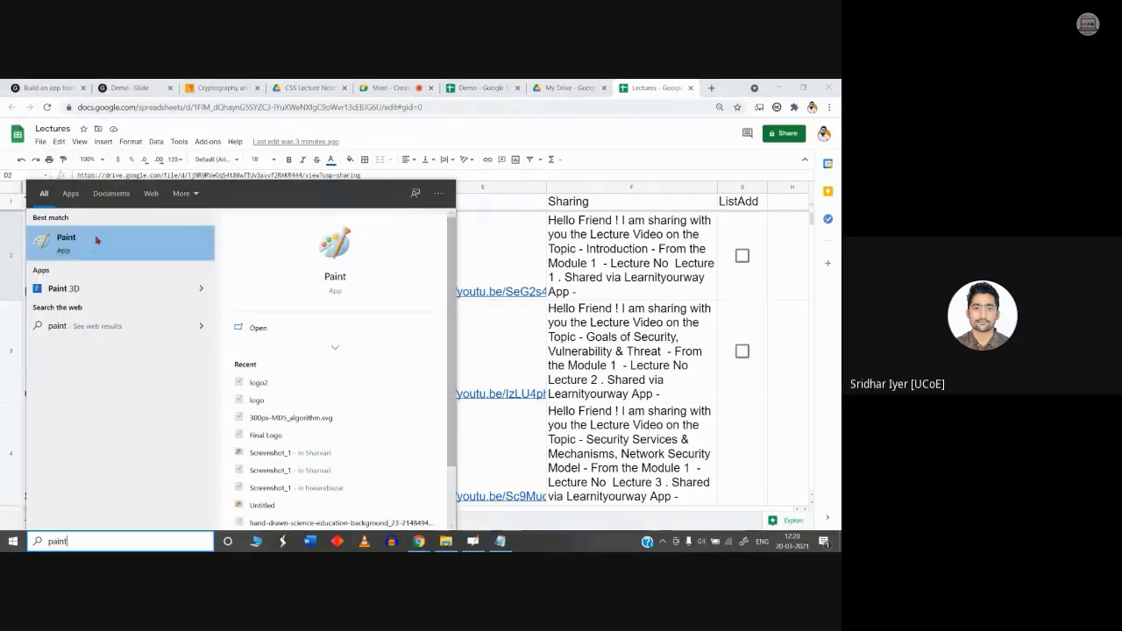
click(96, 240)
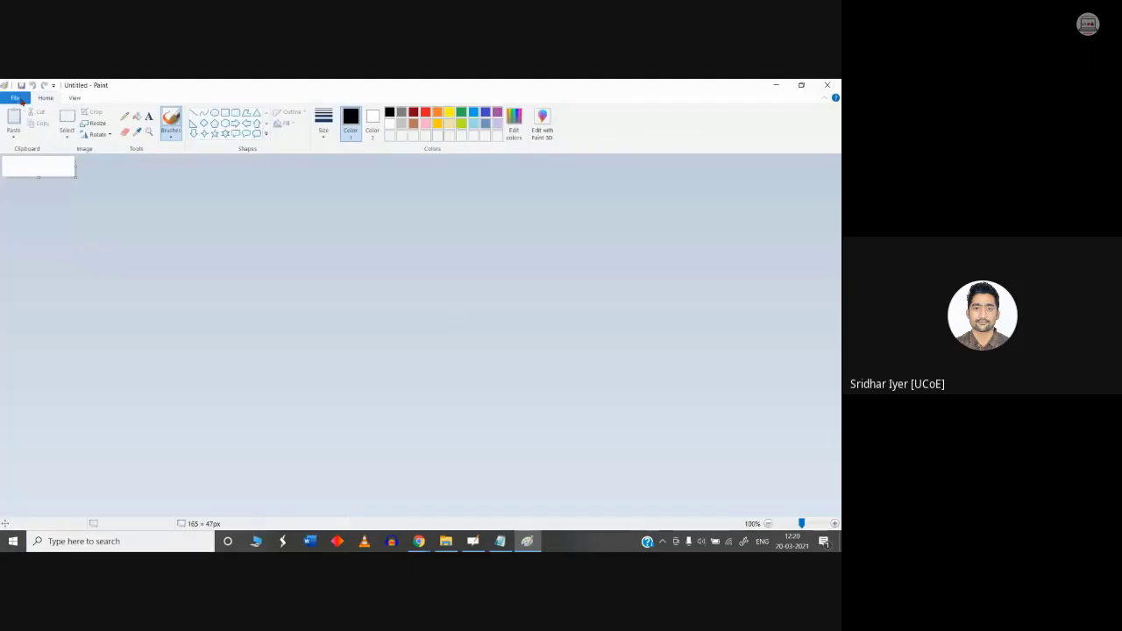
click(15, 98)
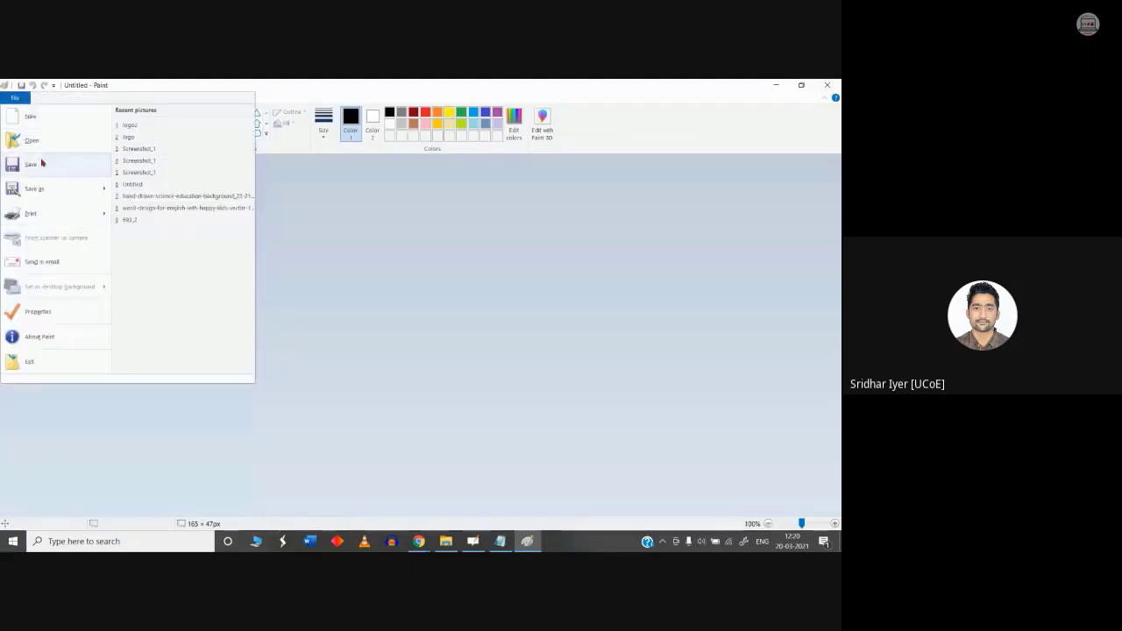
click(35, 117)
drag(76, 176, 462, 383)
Step: Place a text box across the middle of the canvas with the text "Demo Video Lecture"
click(148, 116)
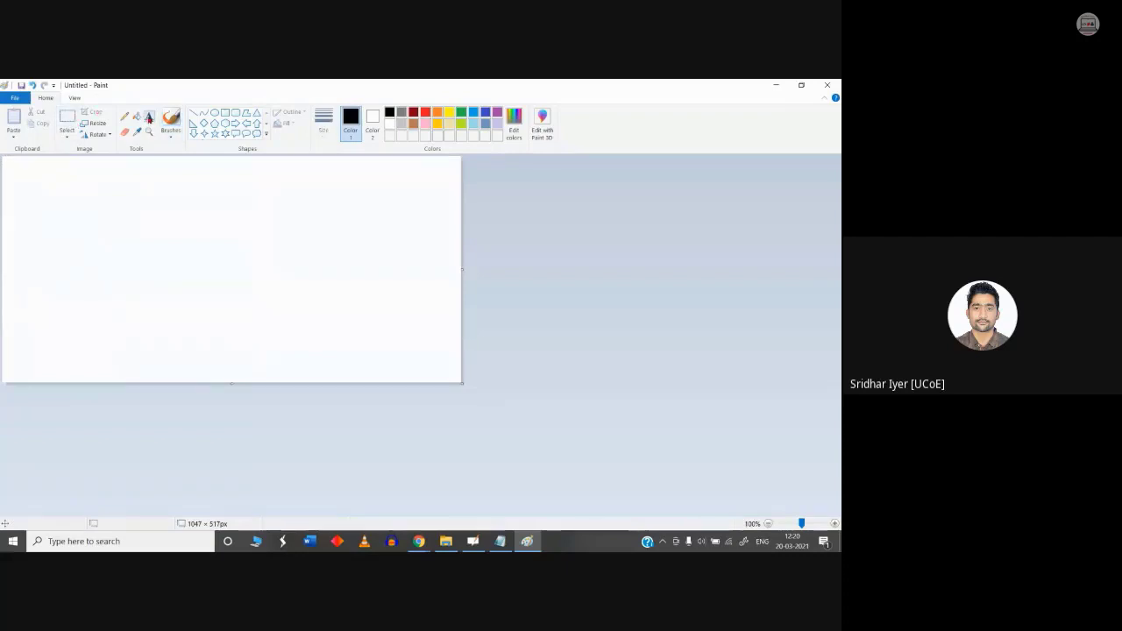
click(102, 213)
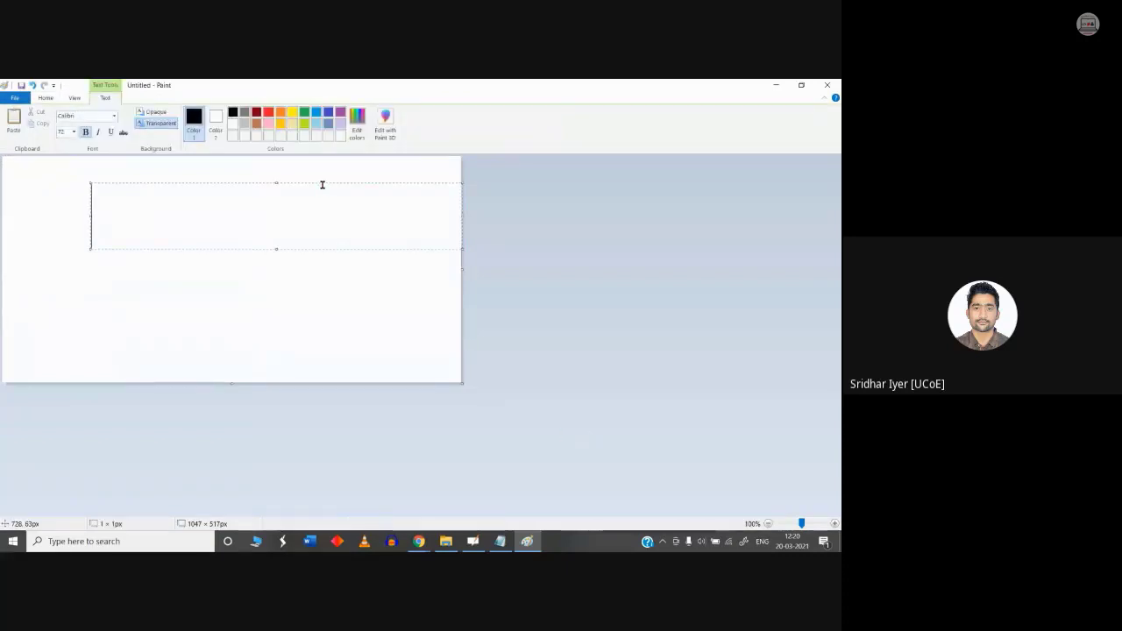
drag(325, 182, 285, 200)
text(Dem)
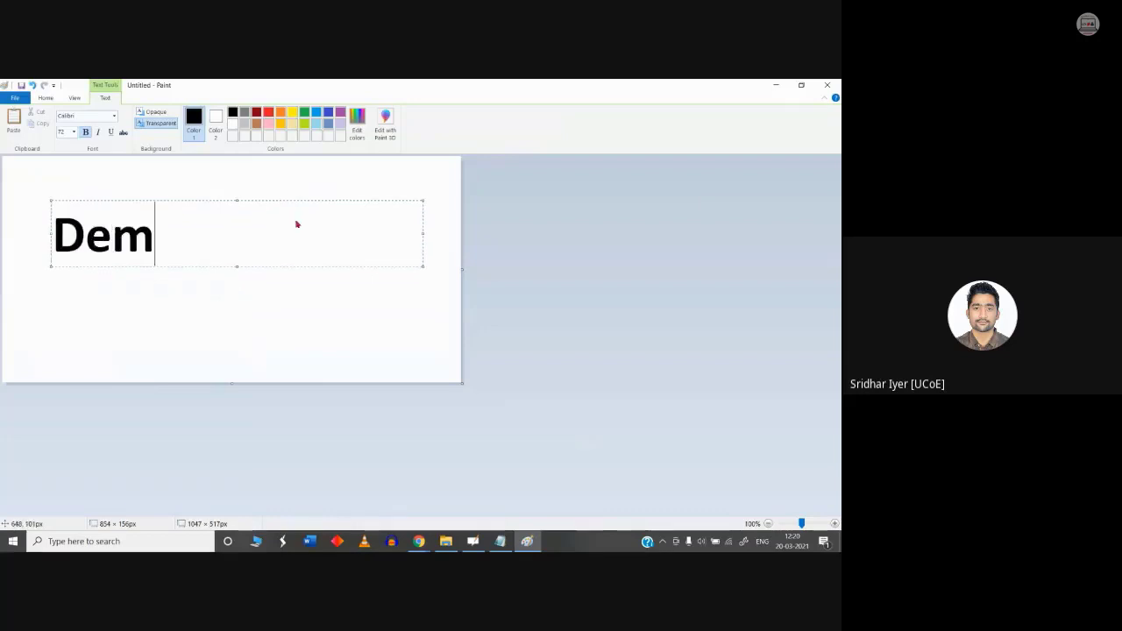
text(o V)
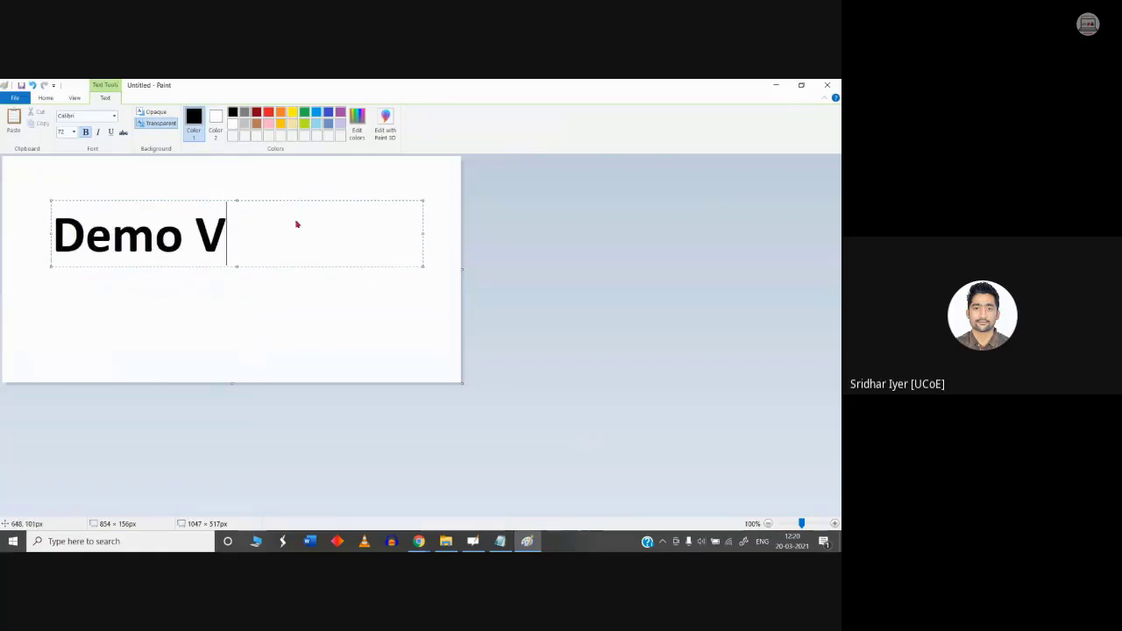
text(ideo Lecture)
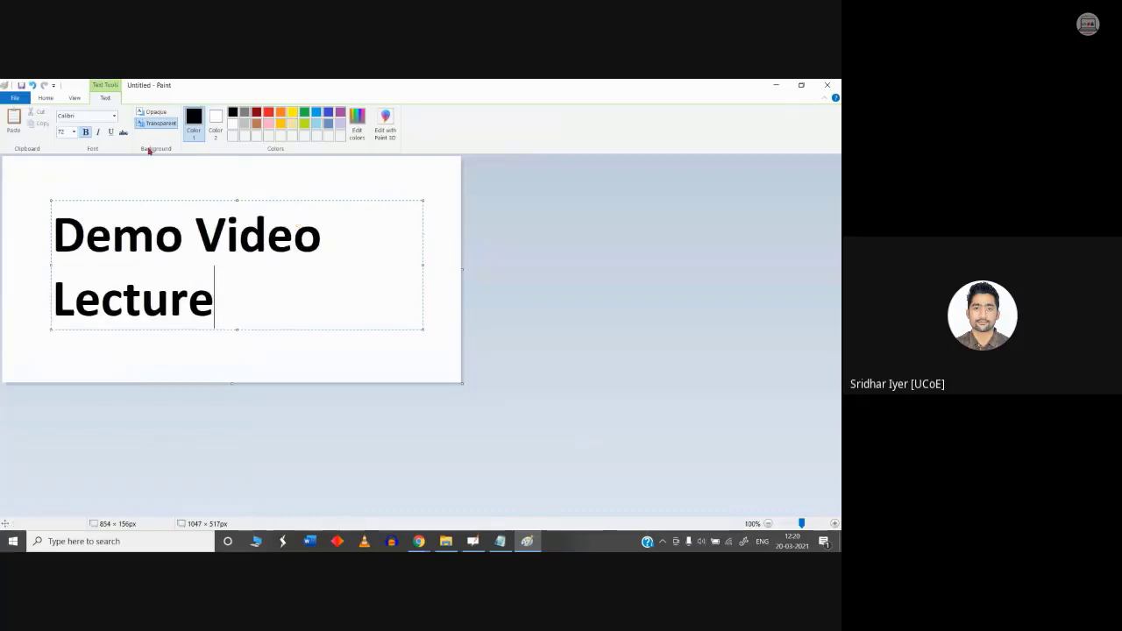
Step: Widen the text box slightly, remove the word "Lecture", and finish the text as "Demo Video"
drag(422, 330, 429, 321)
key(ctrl+a)
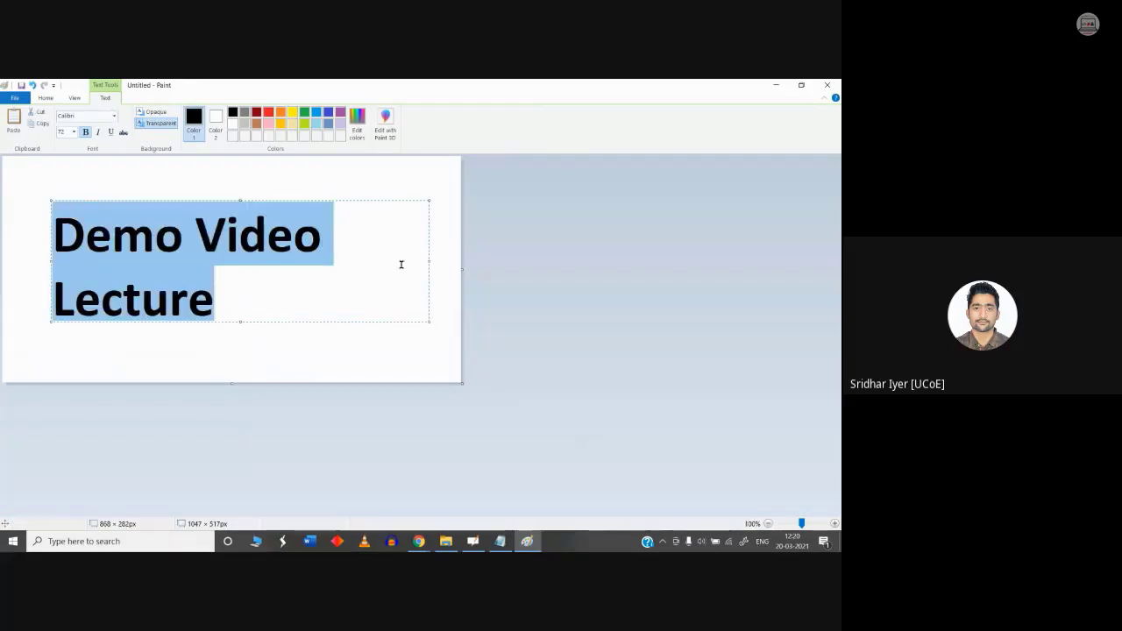
drag(221, 308, 45, 300)
key(Delete)
click(351, 358)
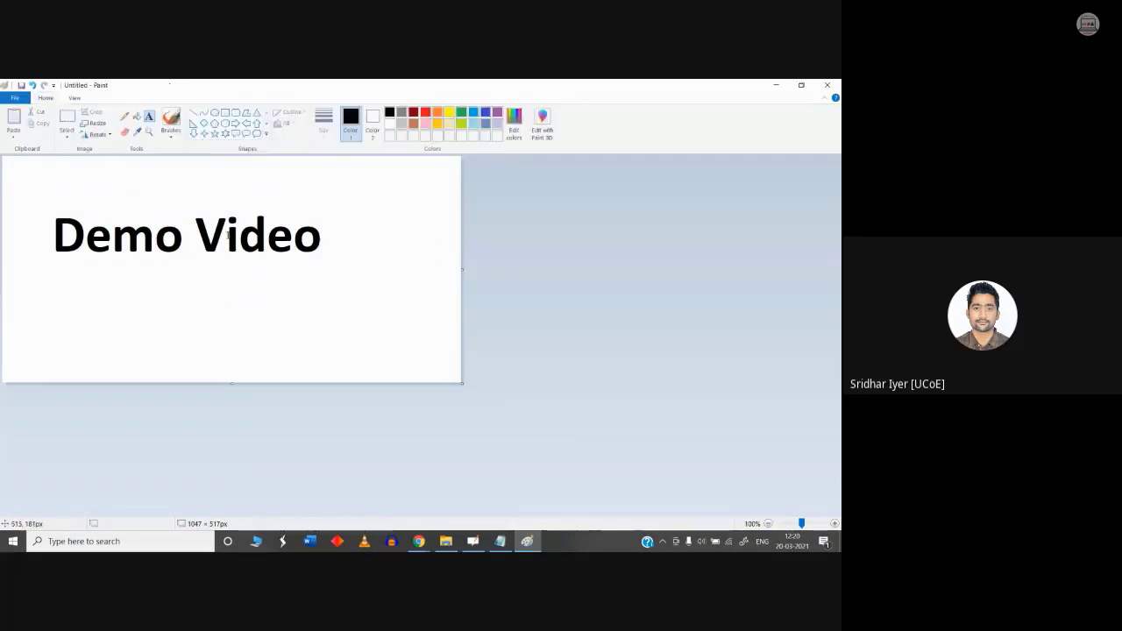
Step: Save the drawing to the Desktop as a JPEG picture named "Demo" and minimize Paint
click(15, 97)
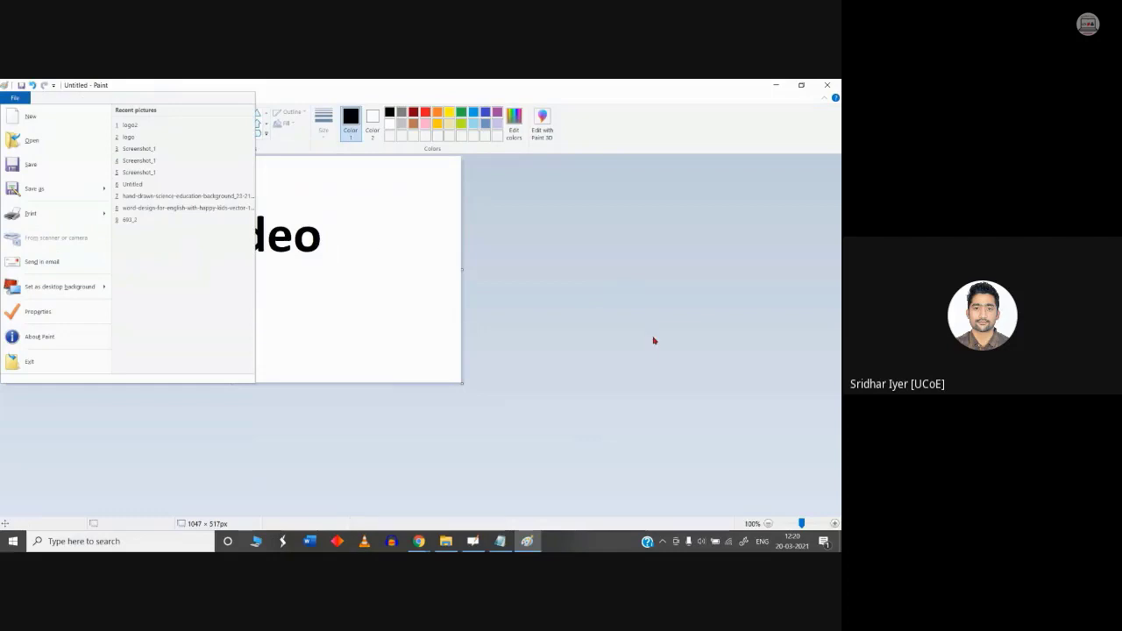
click(611, 344)
click(15, 97)
mouse_move(104, 187)
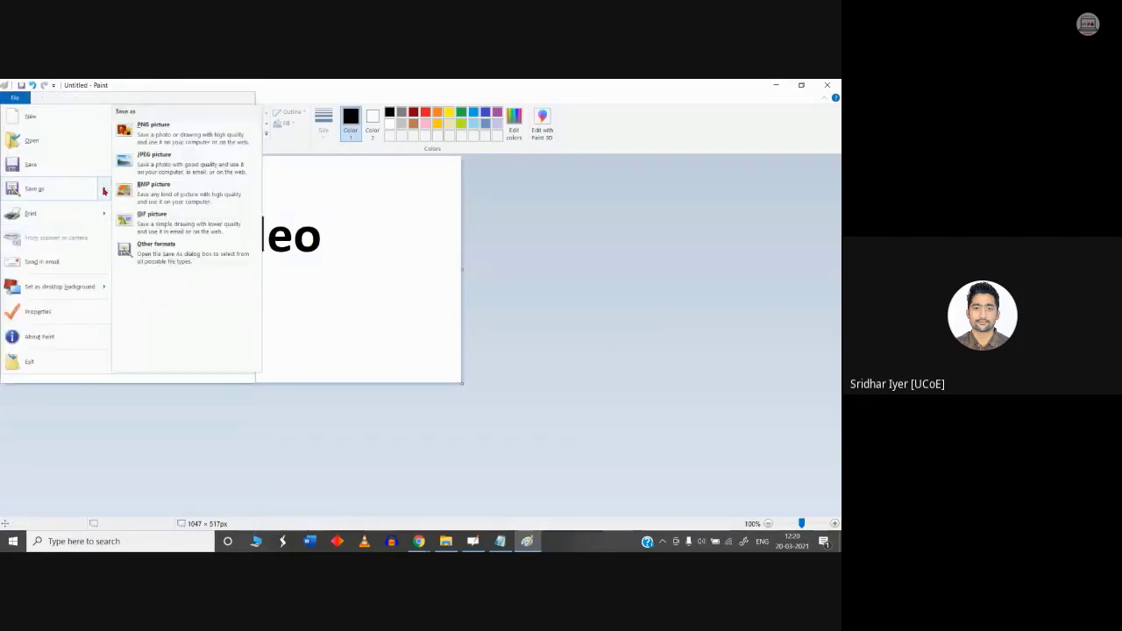
click(178, 164)
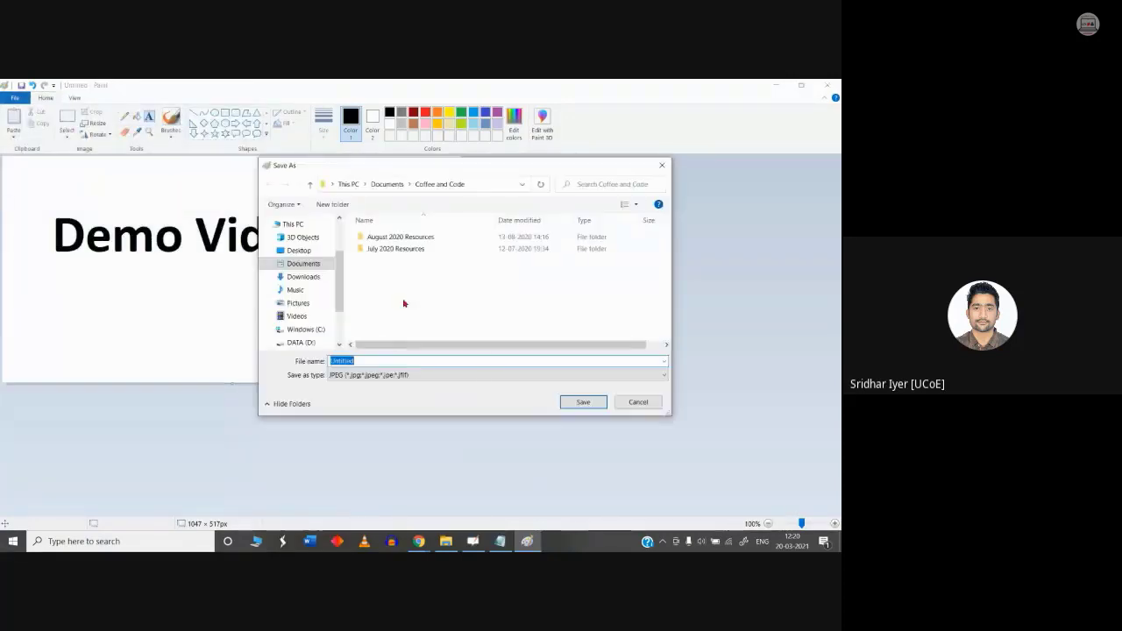
click(299, 251)
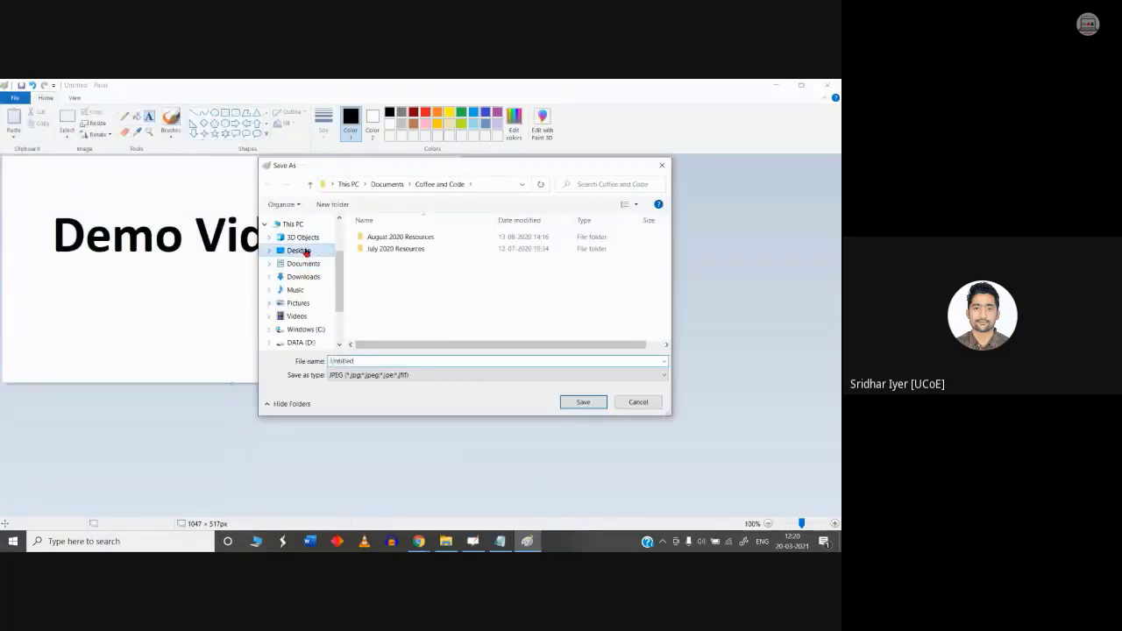
double_click(388, 360)
text(Demo)
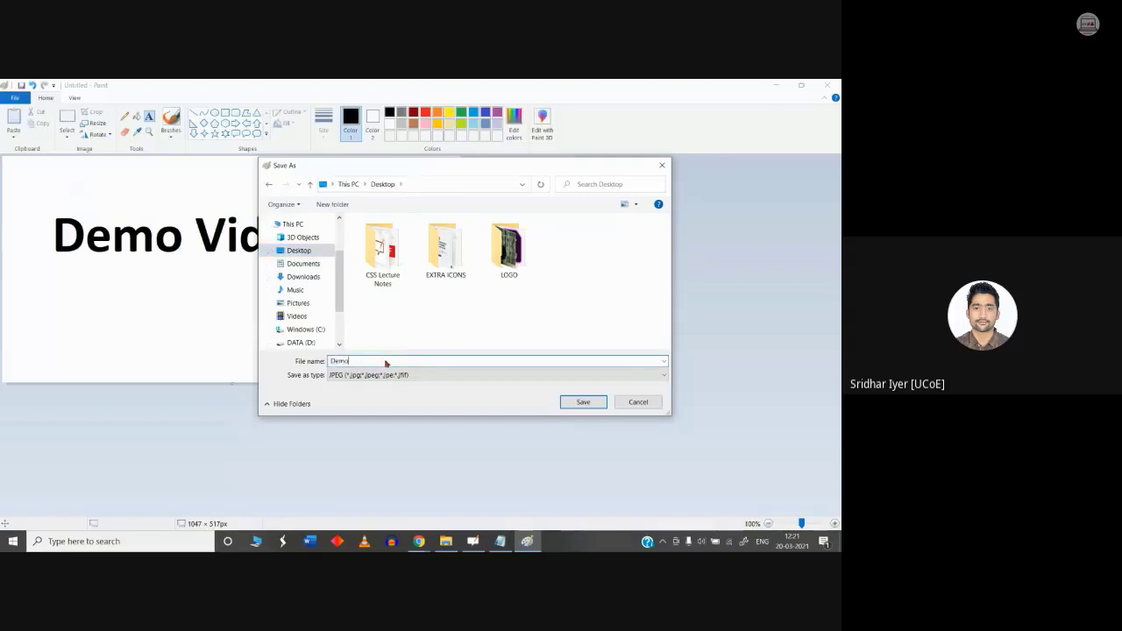
click(583, 401)
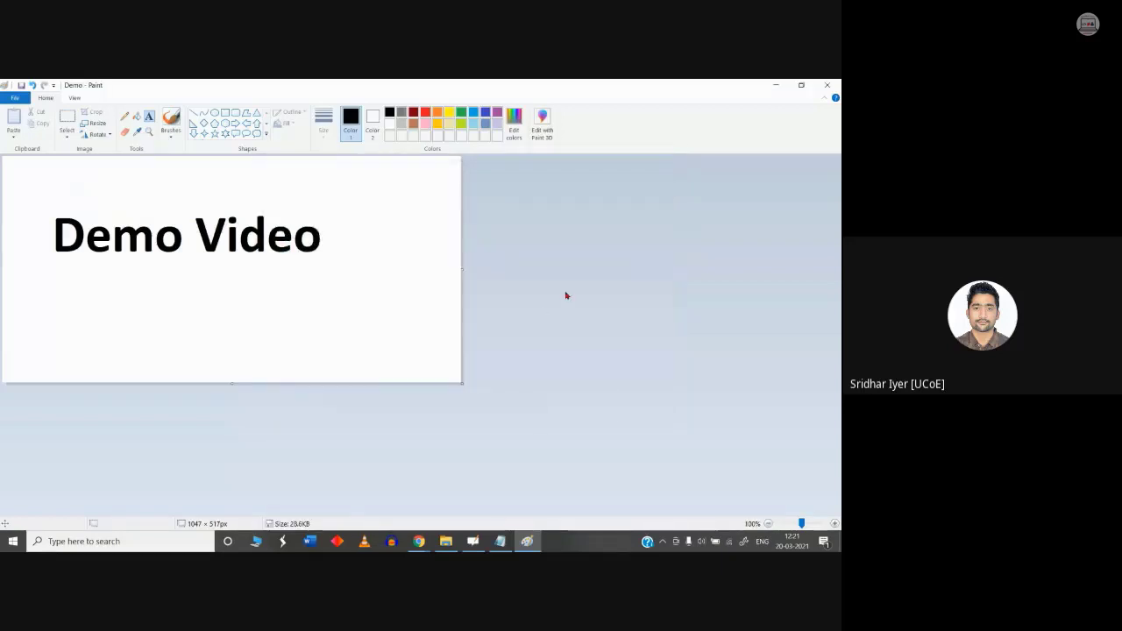
click(776, 87)
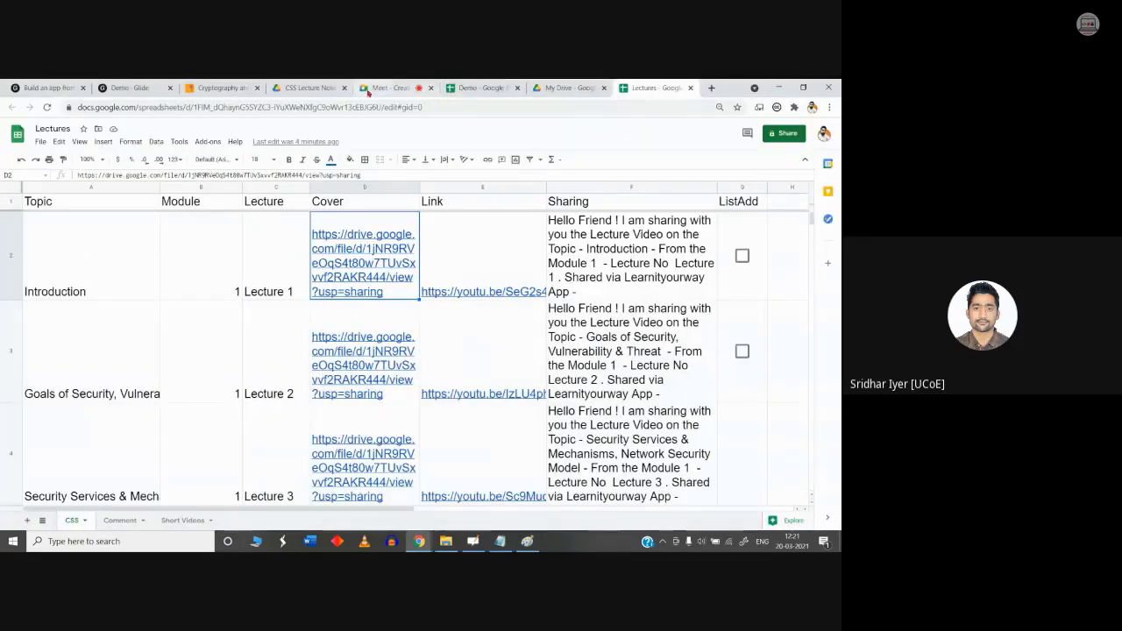
Step: Switch to the Google Meet call and turn on the presenter's camera
click(390, 88)
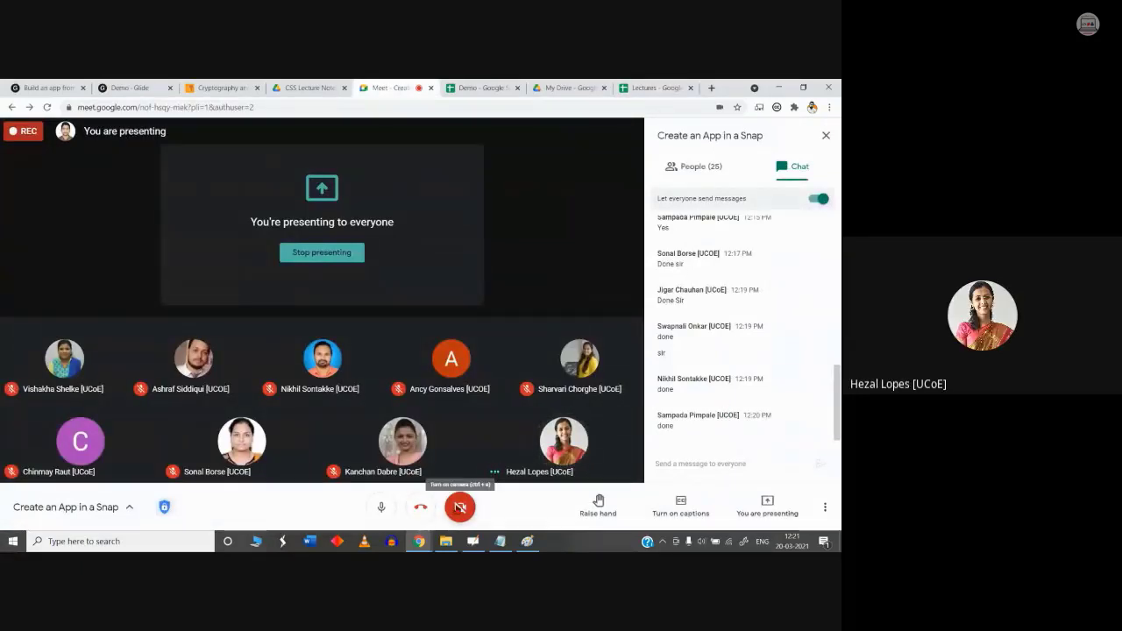
click(460, 507)
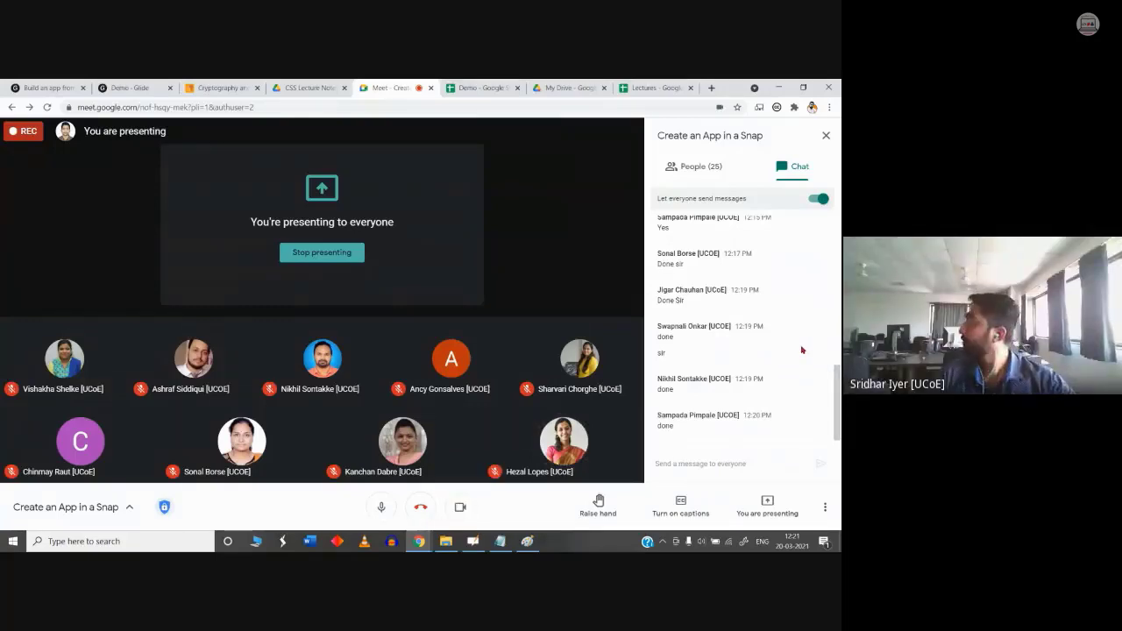
click(456, 507)
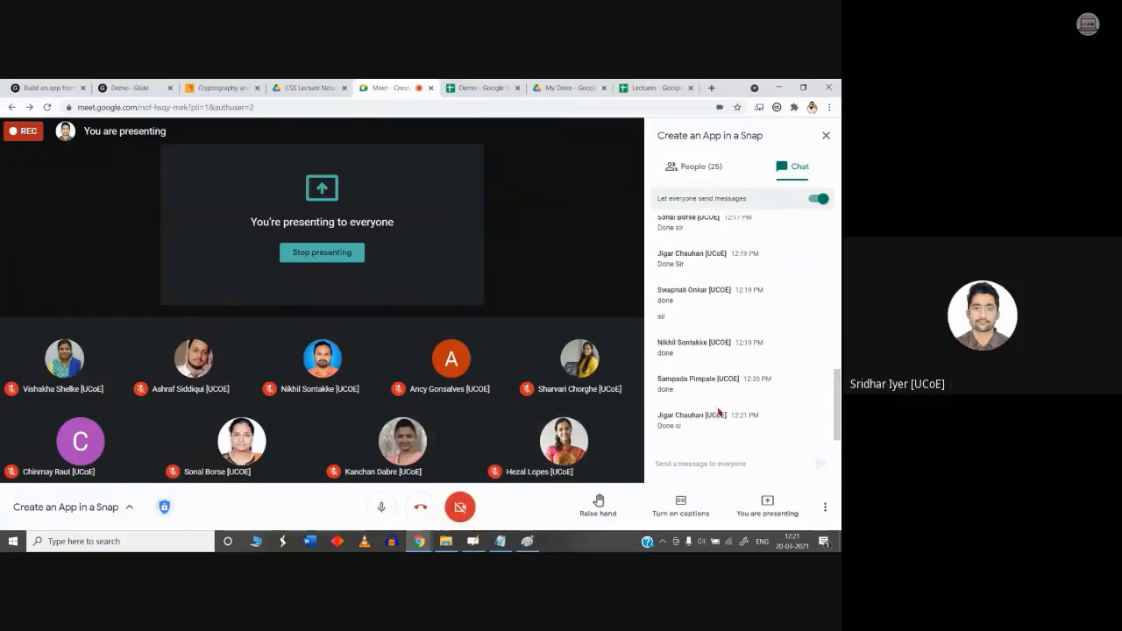
click(459, 507)
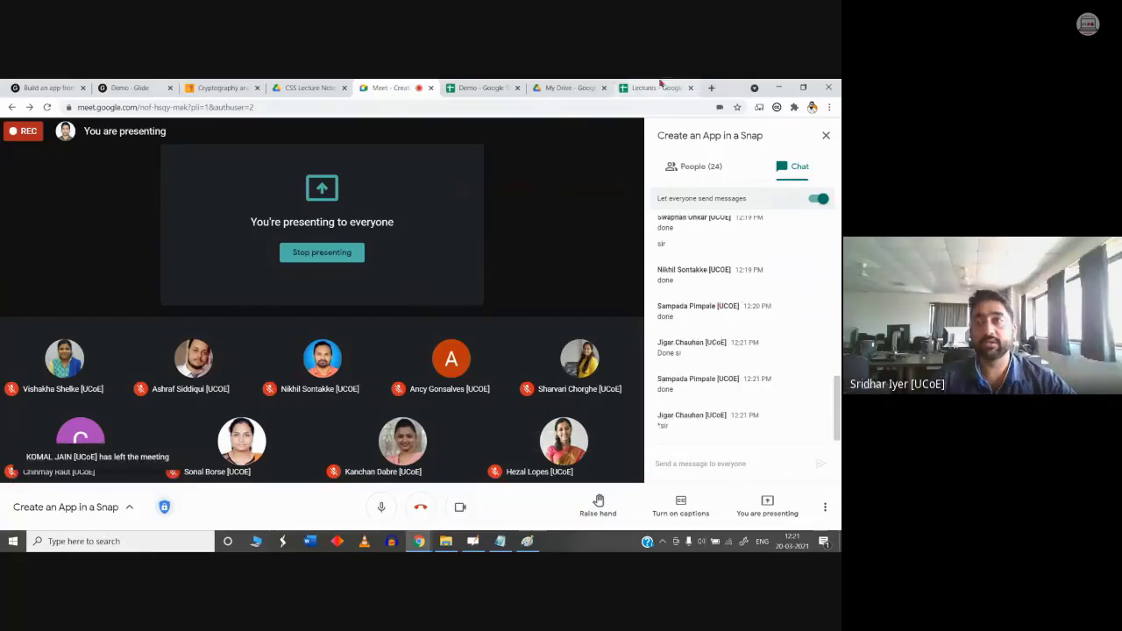
Step: Minimize the browser, open the Desktop folder in File Explorer, and select the Demo image
click(780, 87)
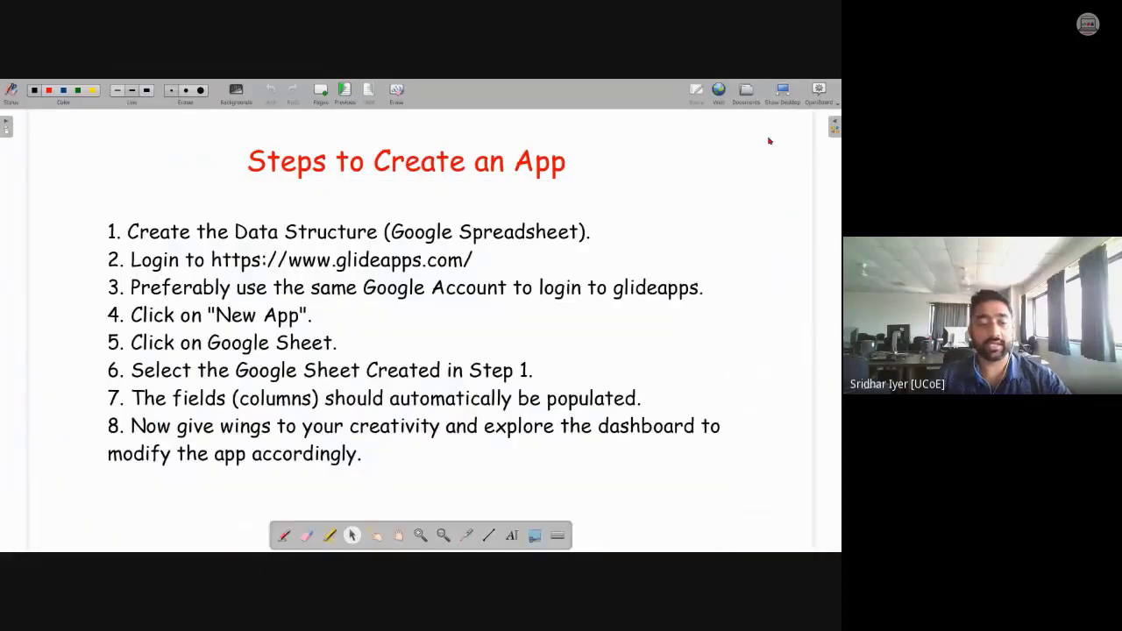
key(super)
click(445, 541)
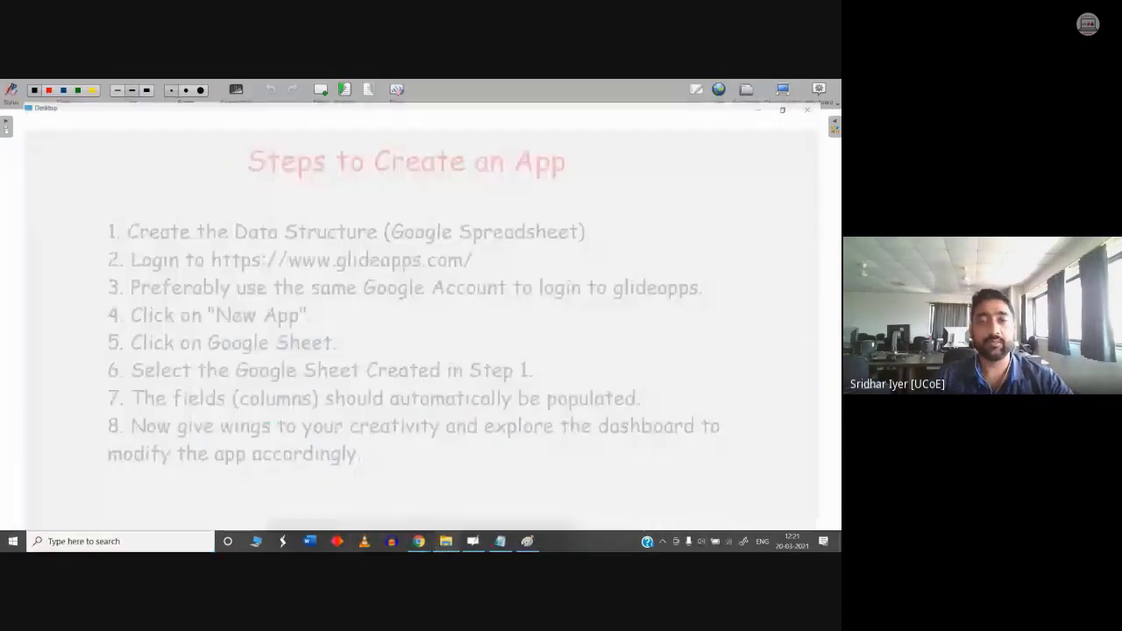
click(522, 226)
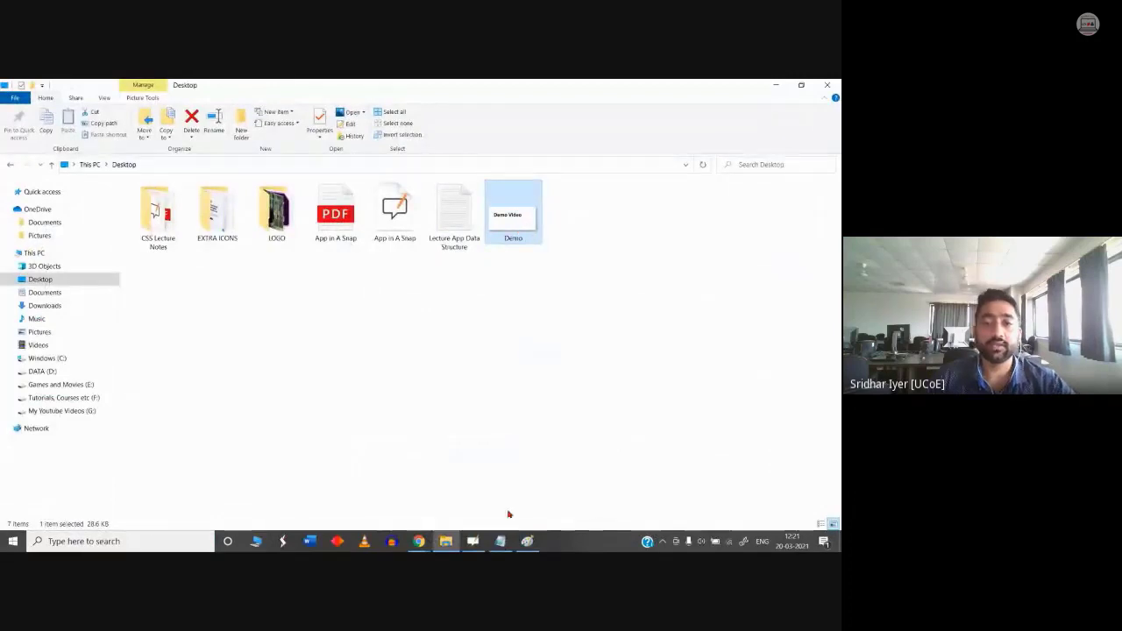
Step: Switch to My Drive in the browser and upload the Demo image from the Desktop folder
mouse_move(419, 541)
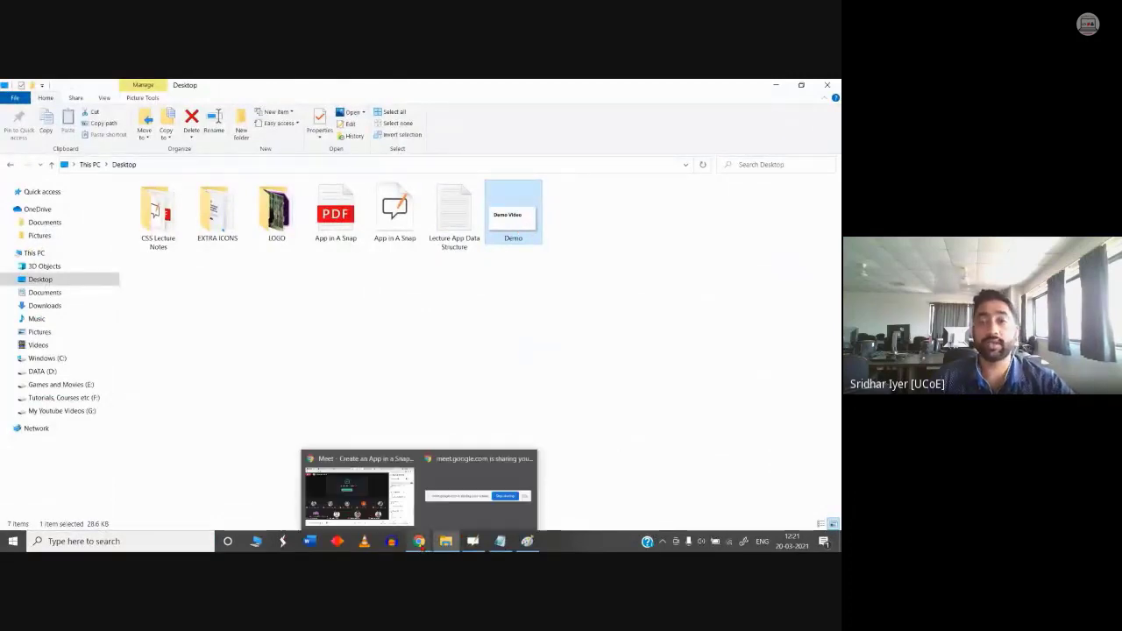
click(396, 518)
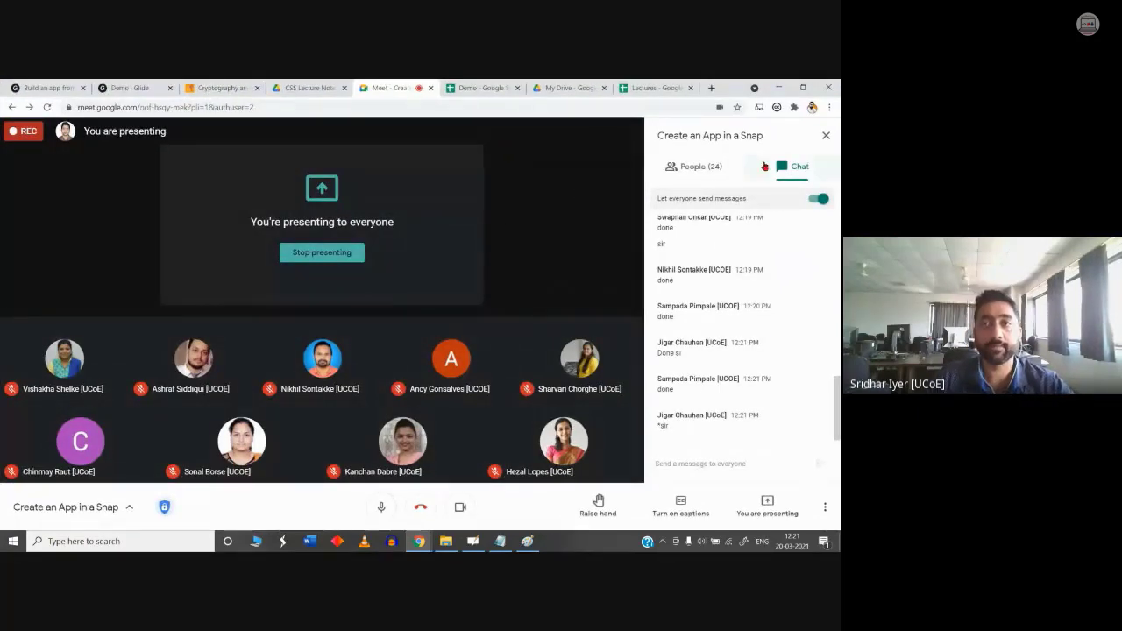
click(570, 88)
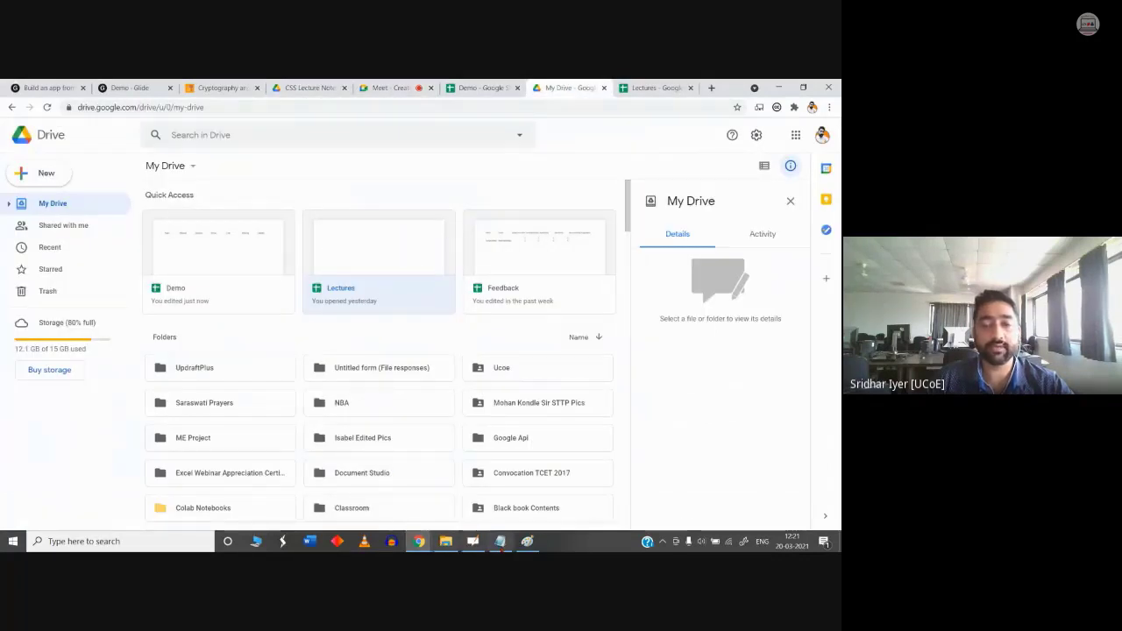
click(445, 540)
drag(512, 215, 460, 332)
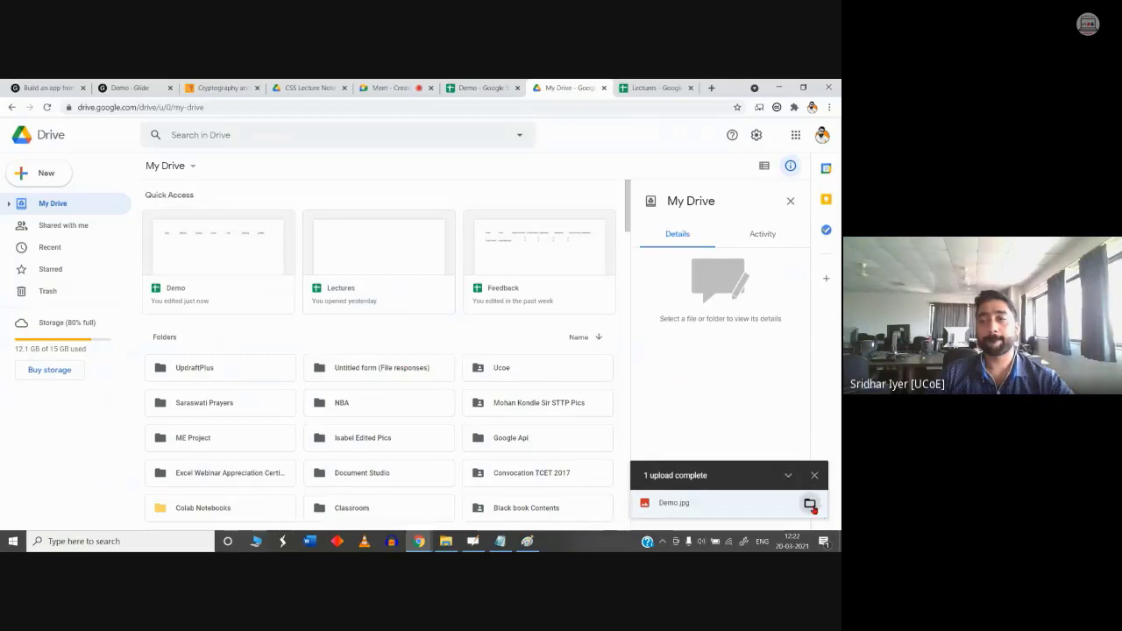
Step: Preview the uploaded Demo.jpg in Drive and bring up its sharing settings
click(809, 504)
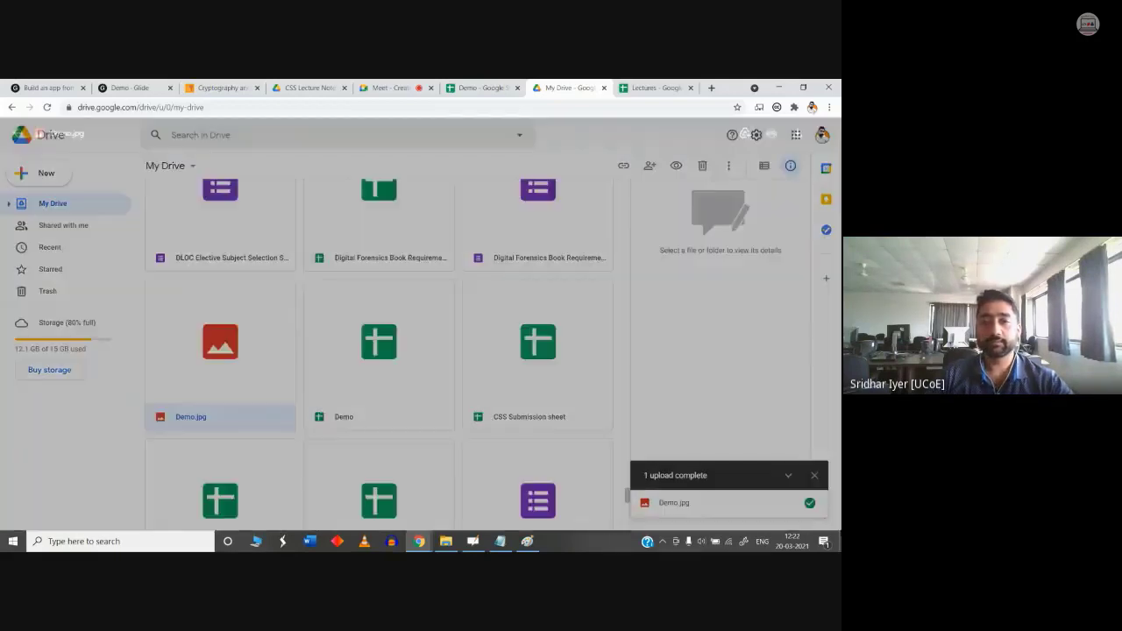
click(675, 503)
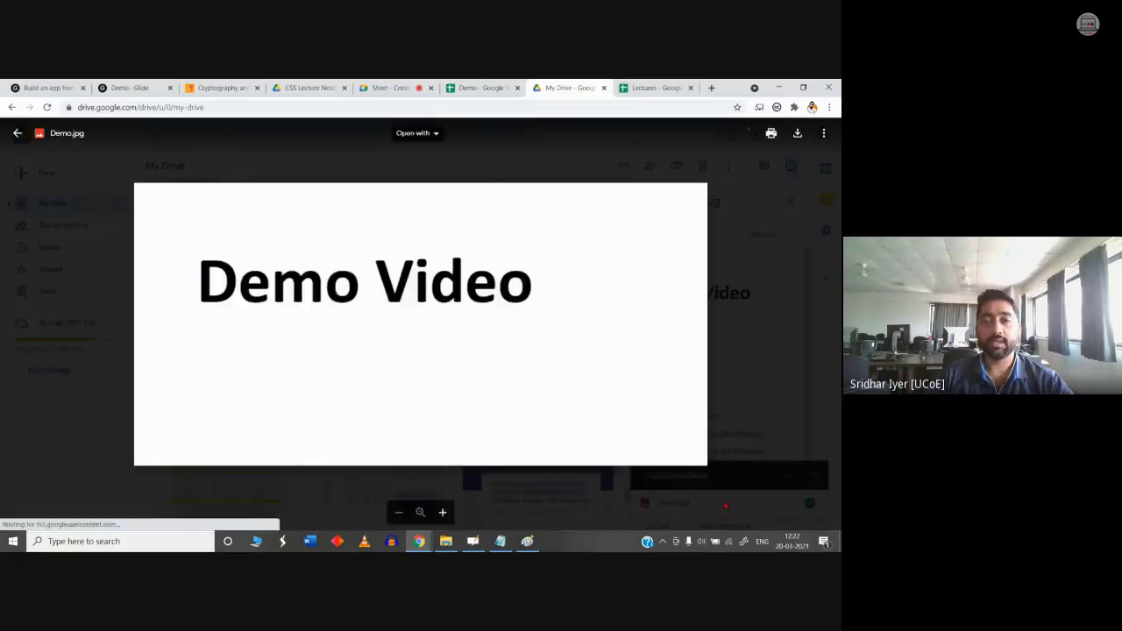
click(824, 133)
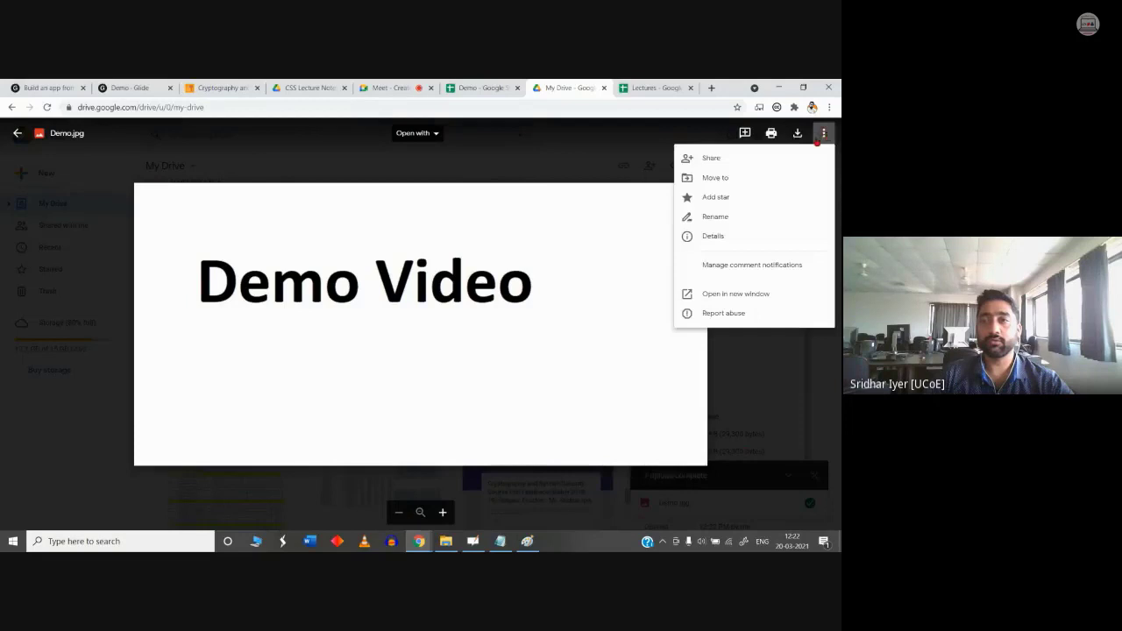
click(711, 159)
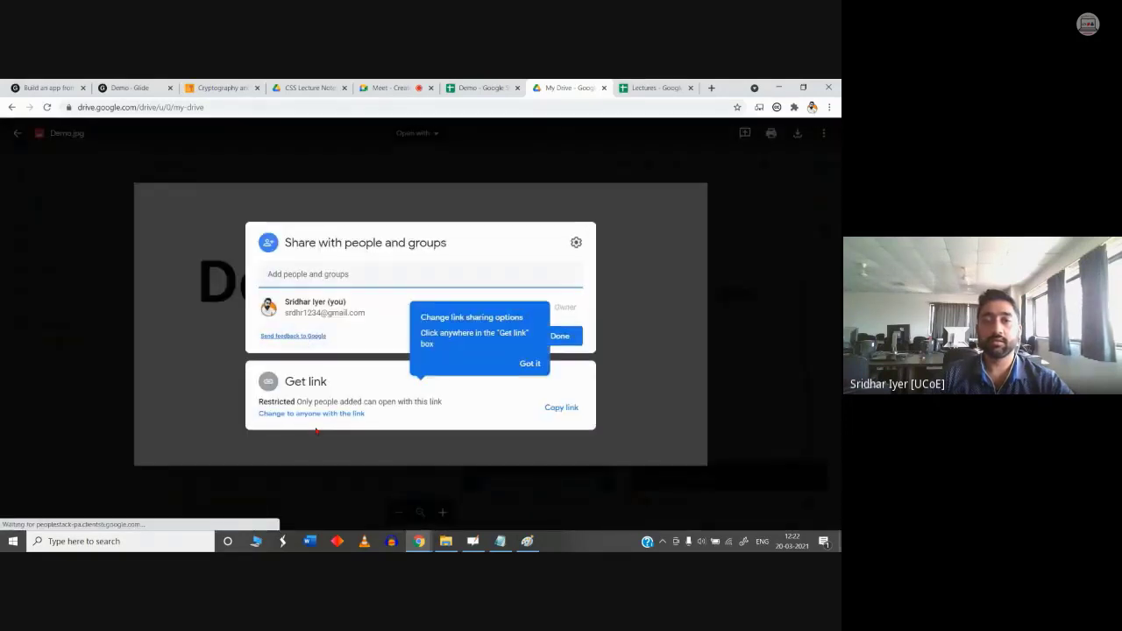
Step: Set Demo.jpg's access to "Anyone with the link" and copy its sharing link
click(297, 415)
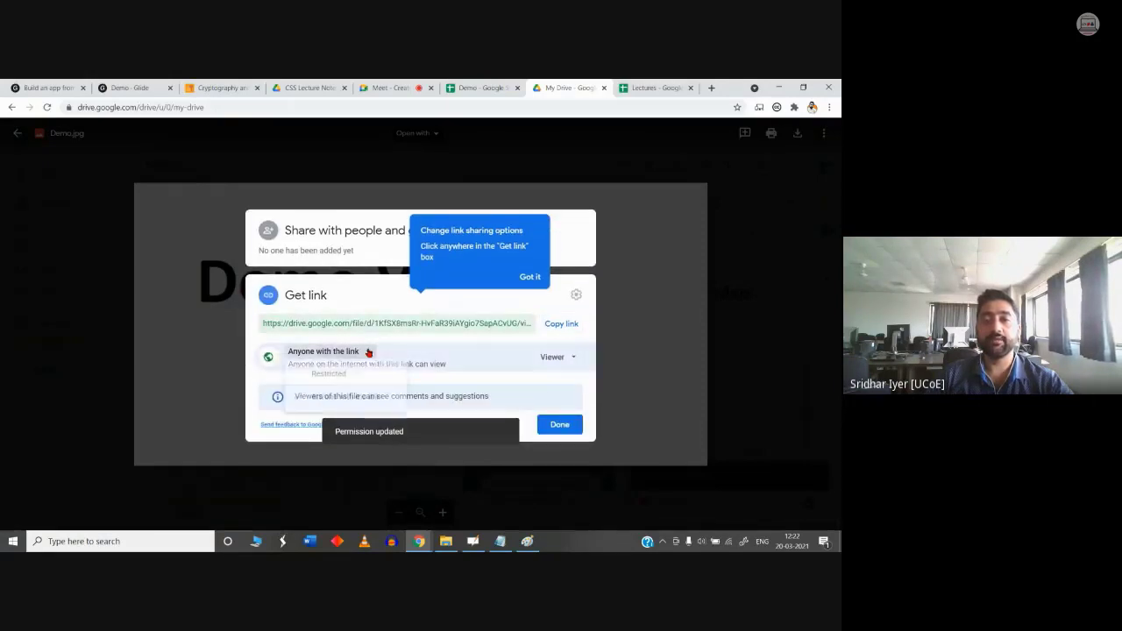
click(367, 351)
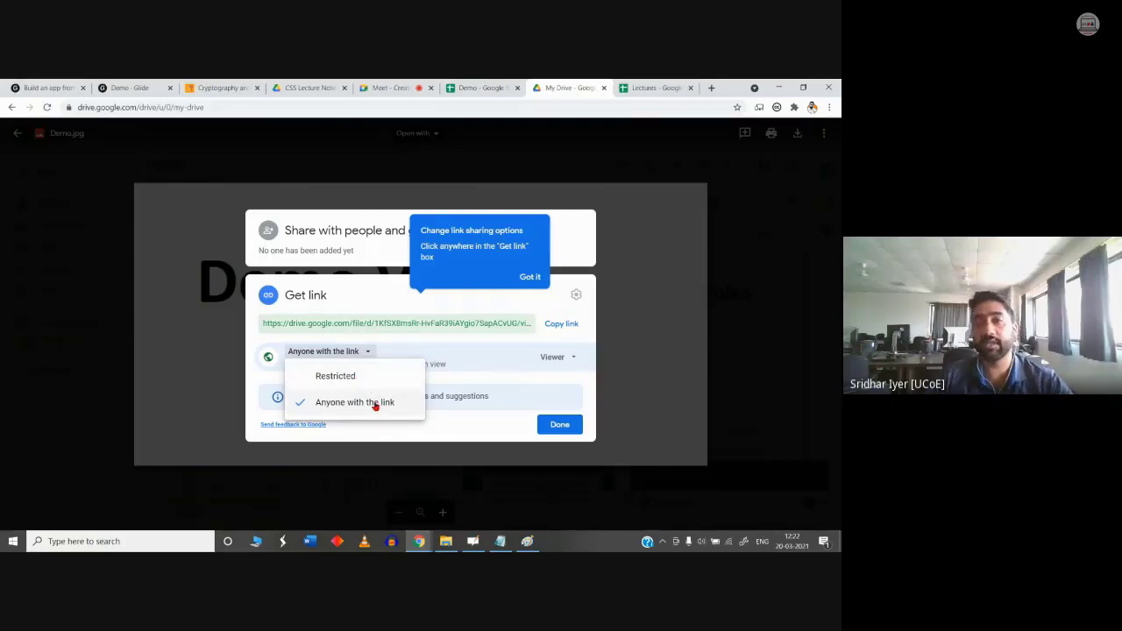
click(374, 409)
click(560, 324)
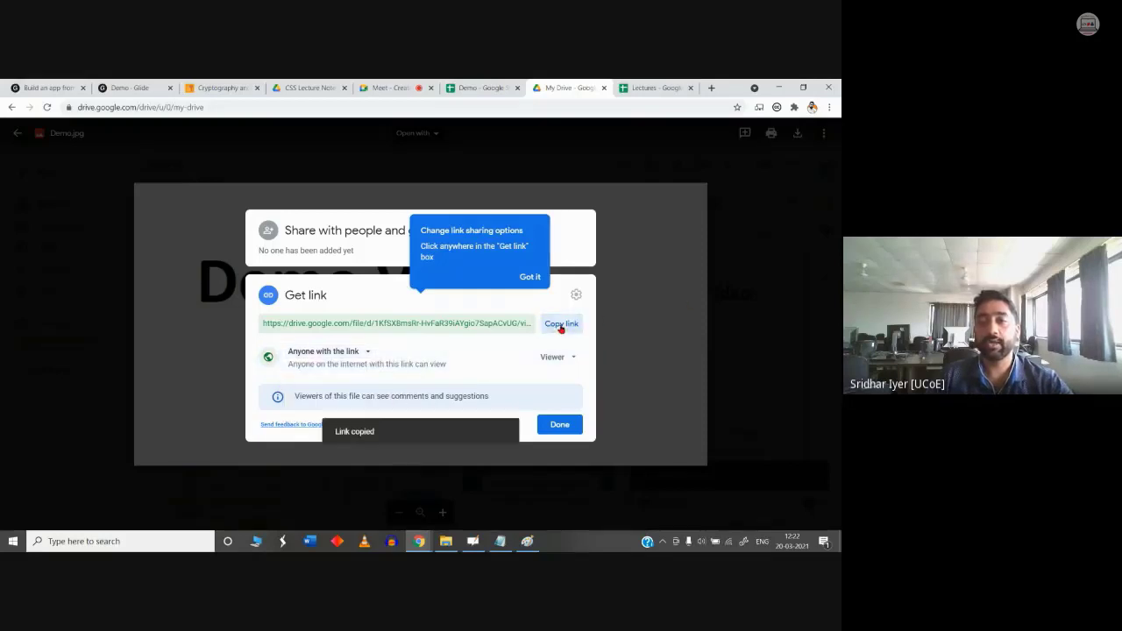
click(554, 426)
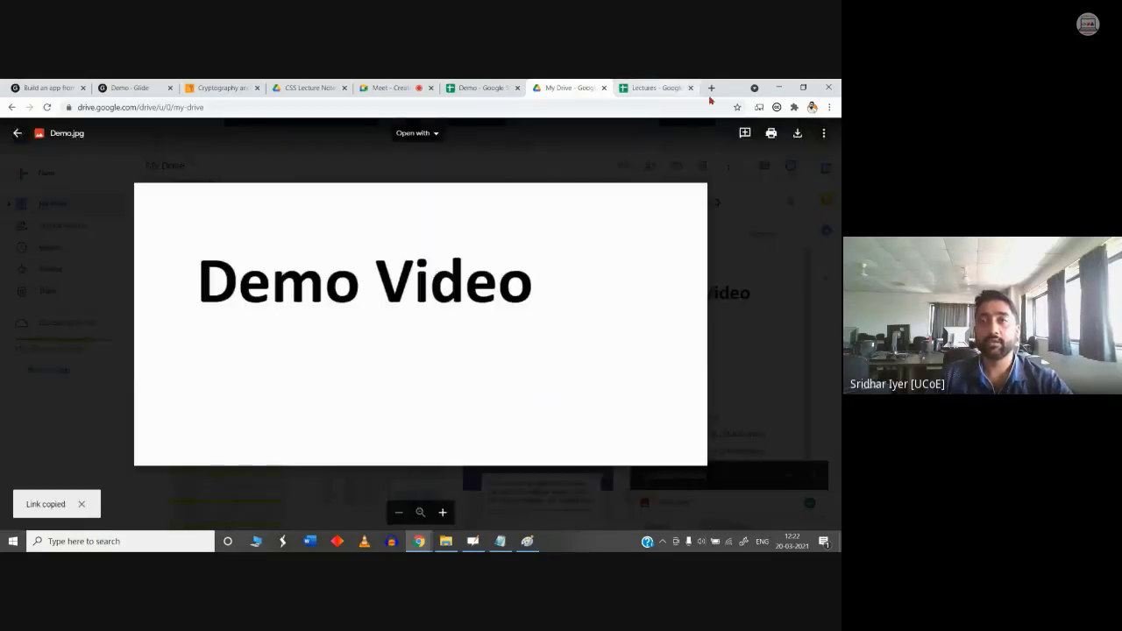
Step: Paste the copied image link into Cover cell D2 of the Demo spreadsheet and clip its overflowing text
click(481, 87)
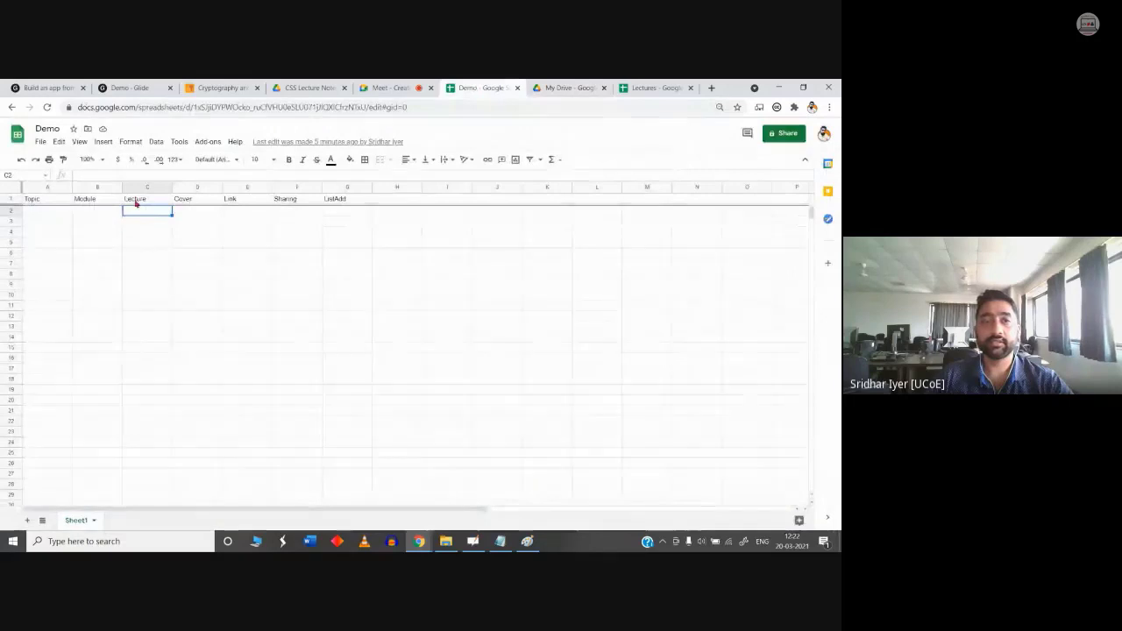
click(249, 215)
click(216, 216)
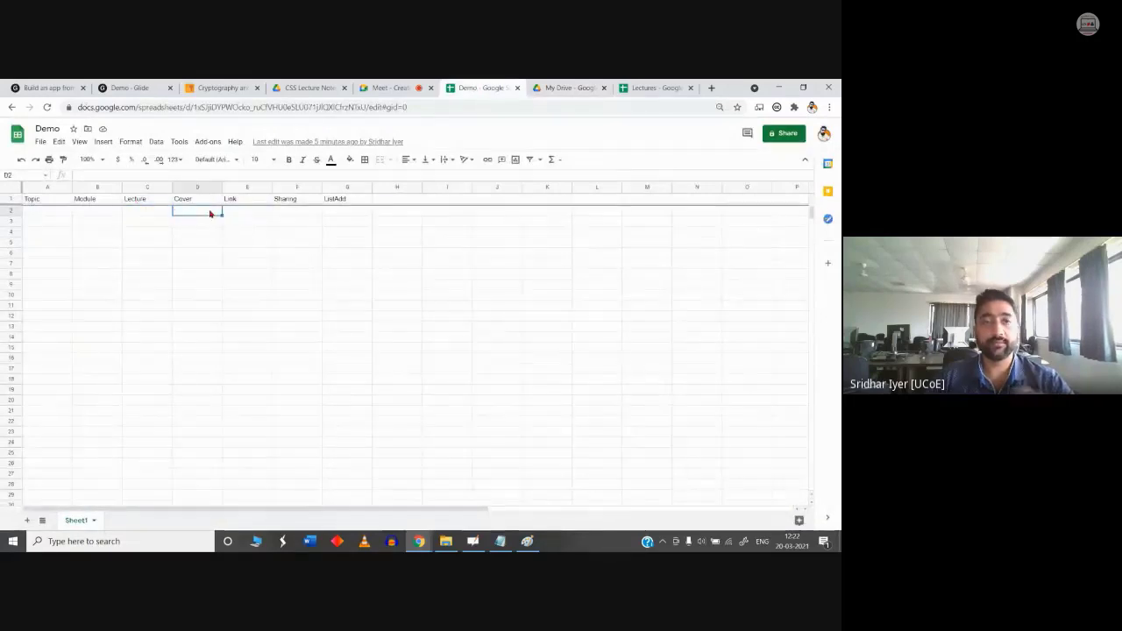
key(ctrl+v)
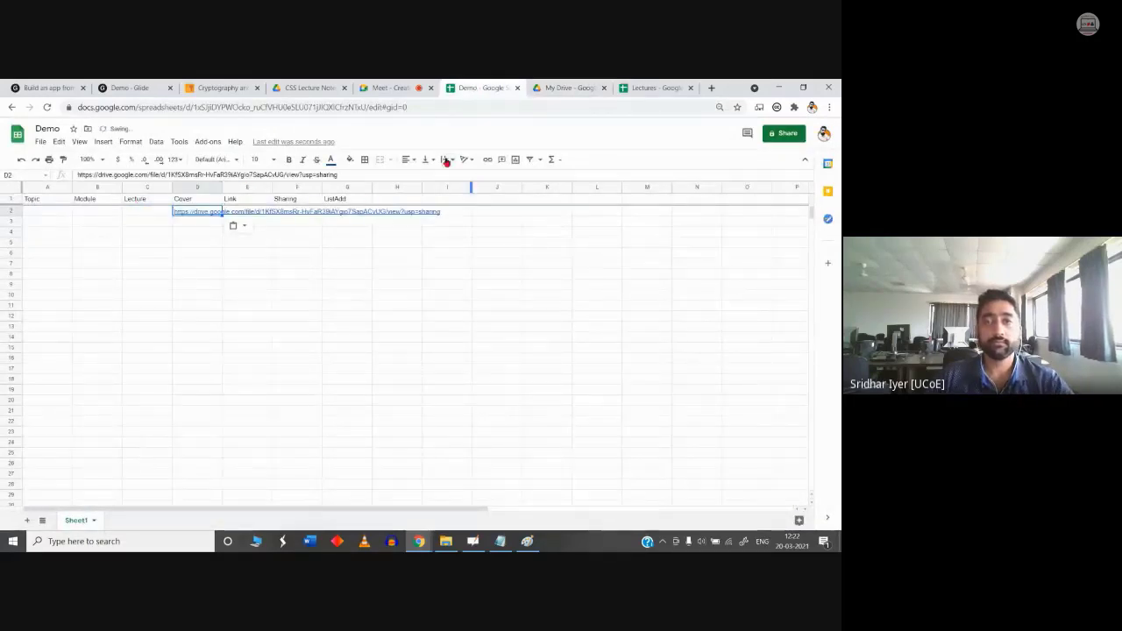
click(448, 161)
click(469, 179)
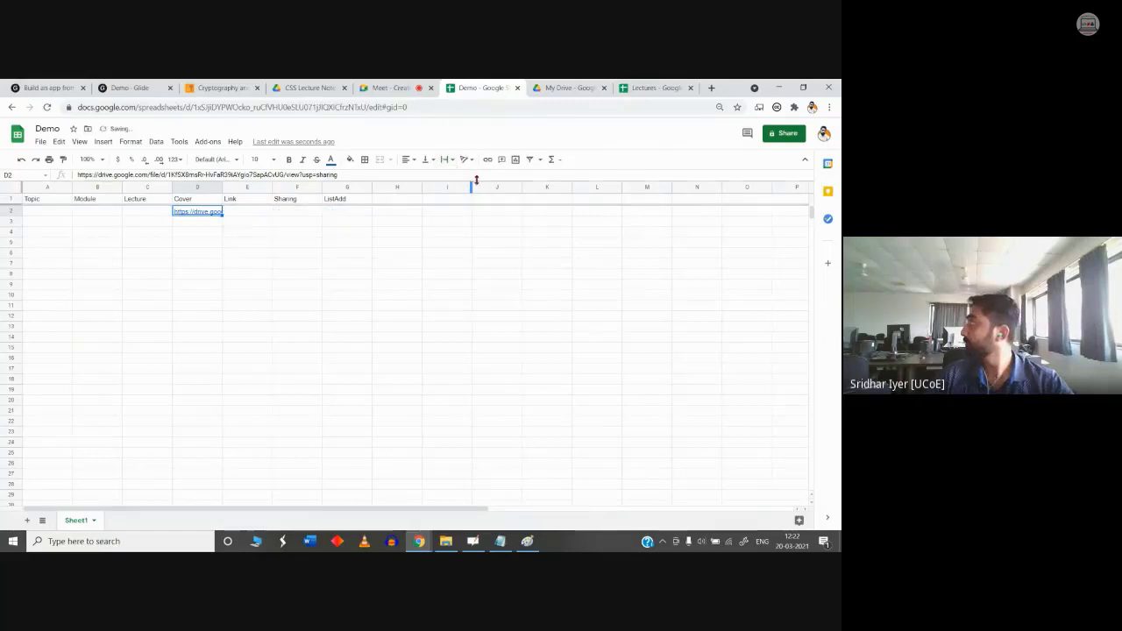
Step: Check the meeting briefly, return to Demo.jpg in My Drive, and reopen its sharing settings from the file list
click(397, 87)
click(490, 88)
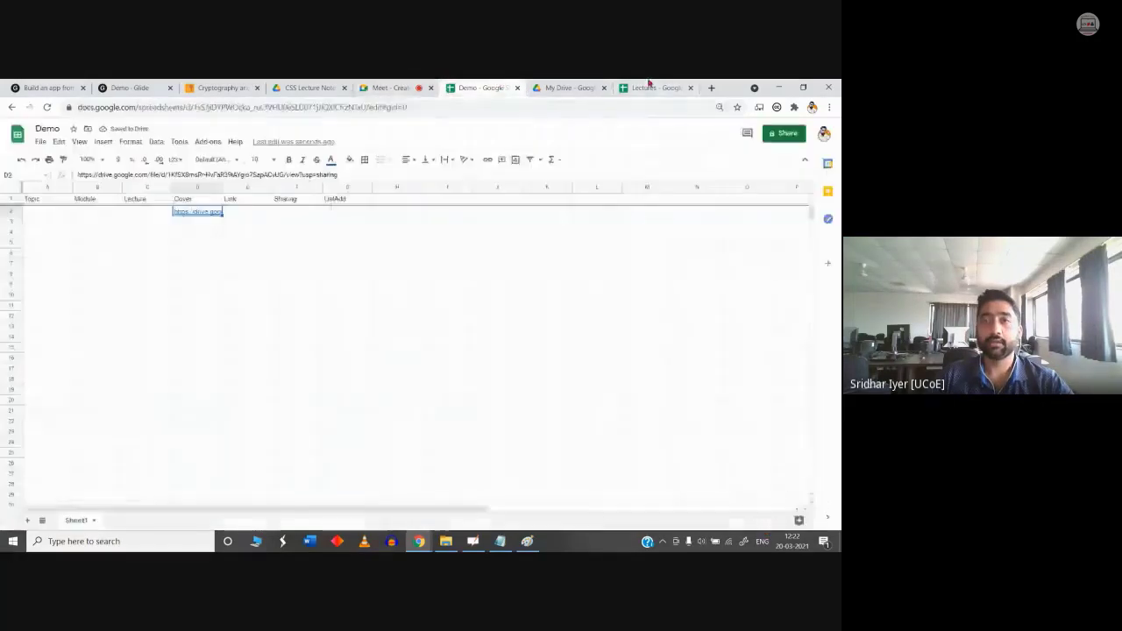
click(569, 87)
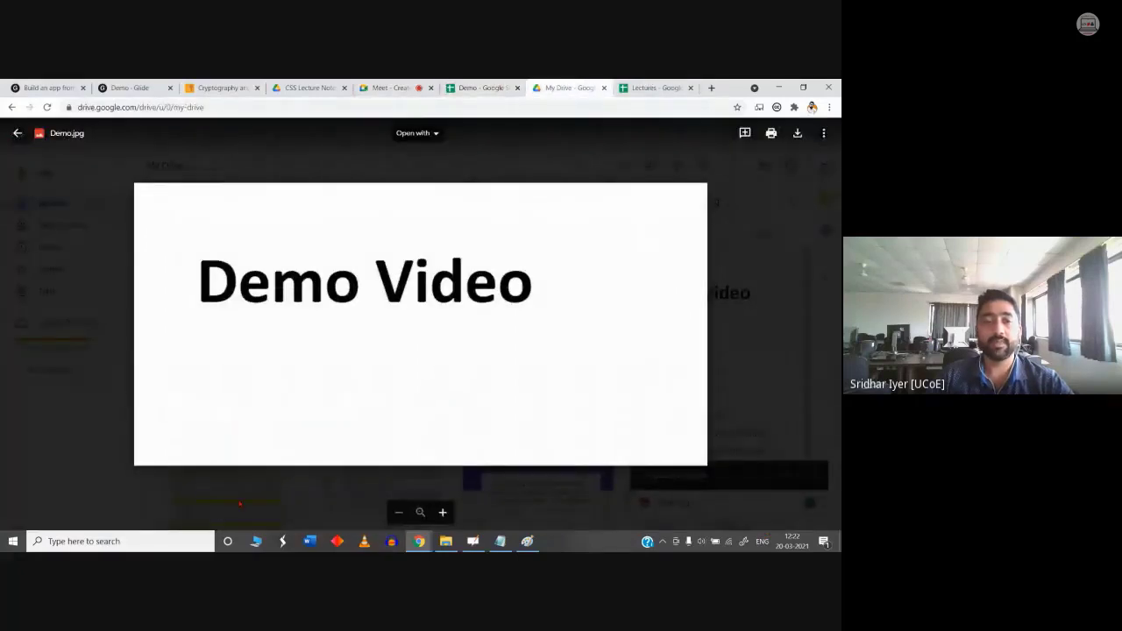
click(219, 516)
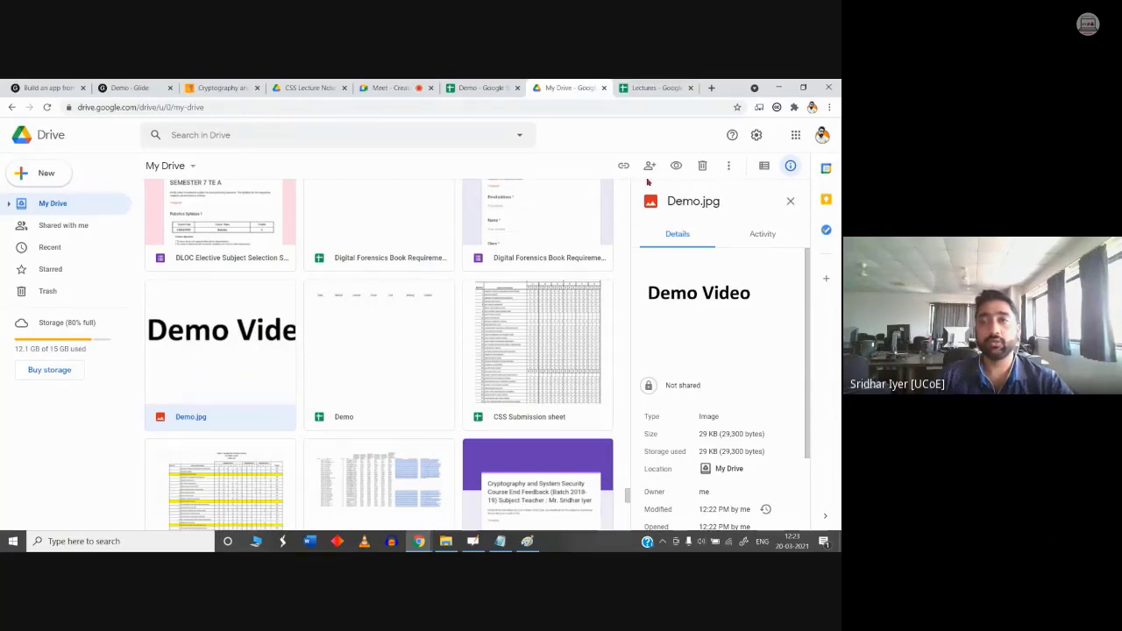
right_click(202, 358)
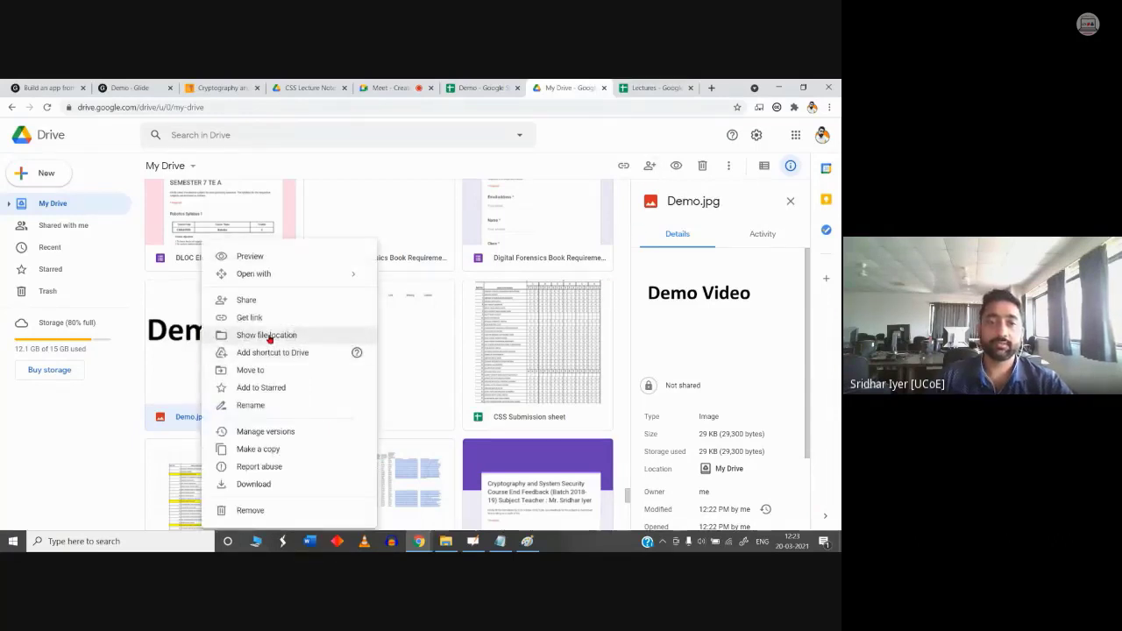
click(246, 300)
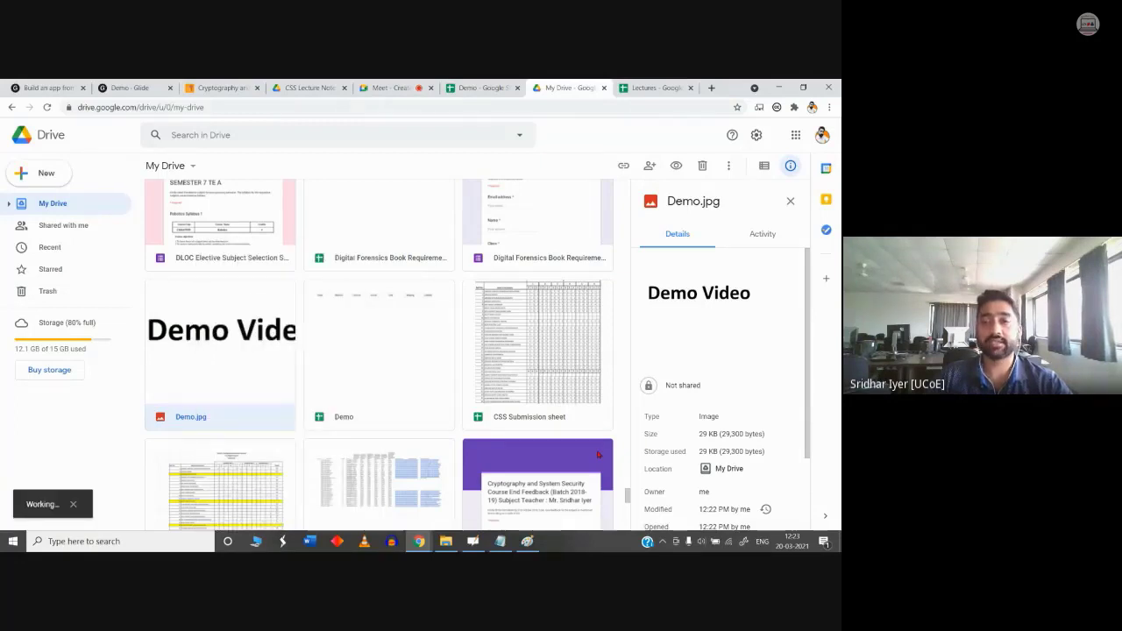
Step: Check the meeting briefly and return to Demo.jpg's sharing settings in My Drive
click(392, 88)
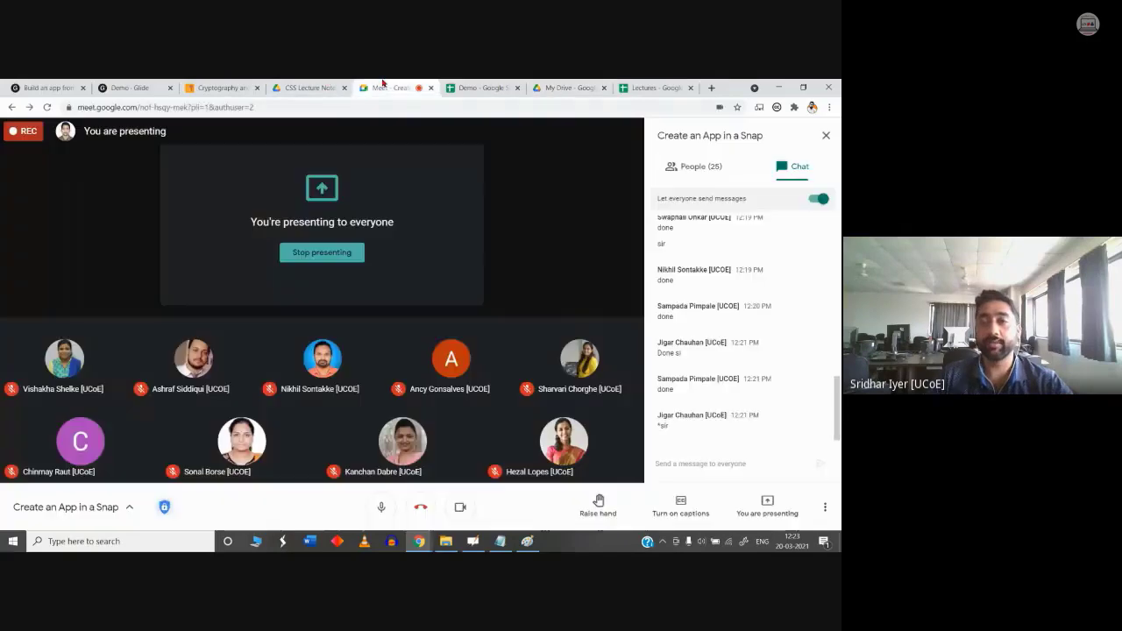
click(611, 90)
click(653, 87)
click(569, 88)
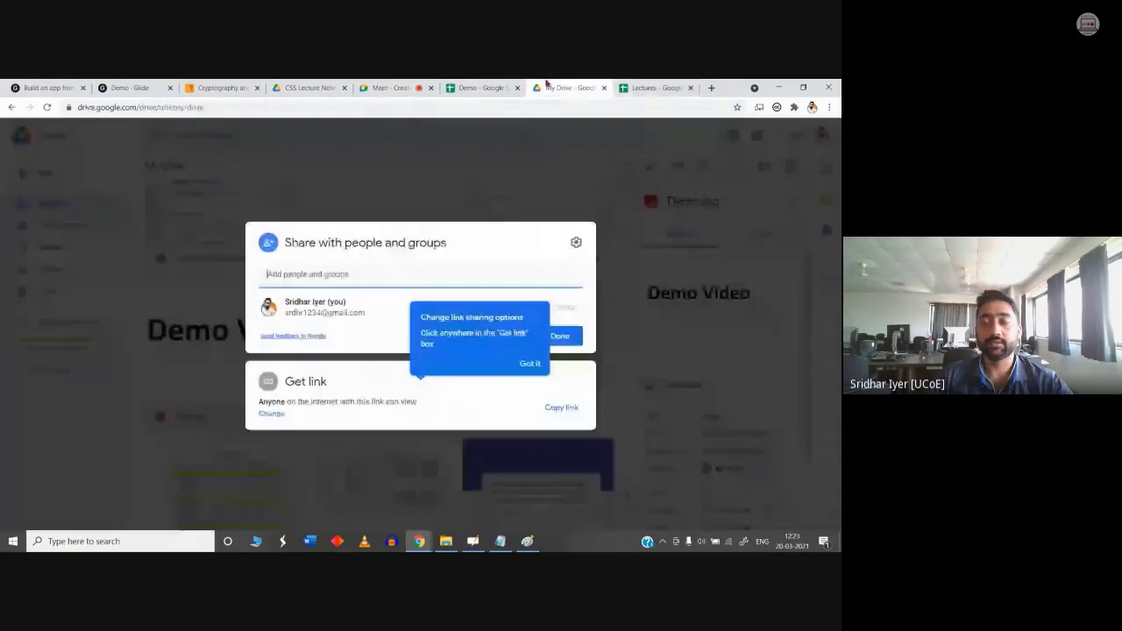
Step: Keep Demo.jpg's "Anyone with the link" access as Viewer and copy its sharing link, closing the sharing settings
click(270, 414)
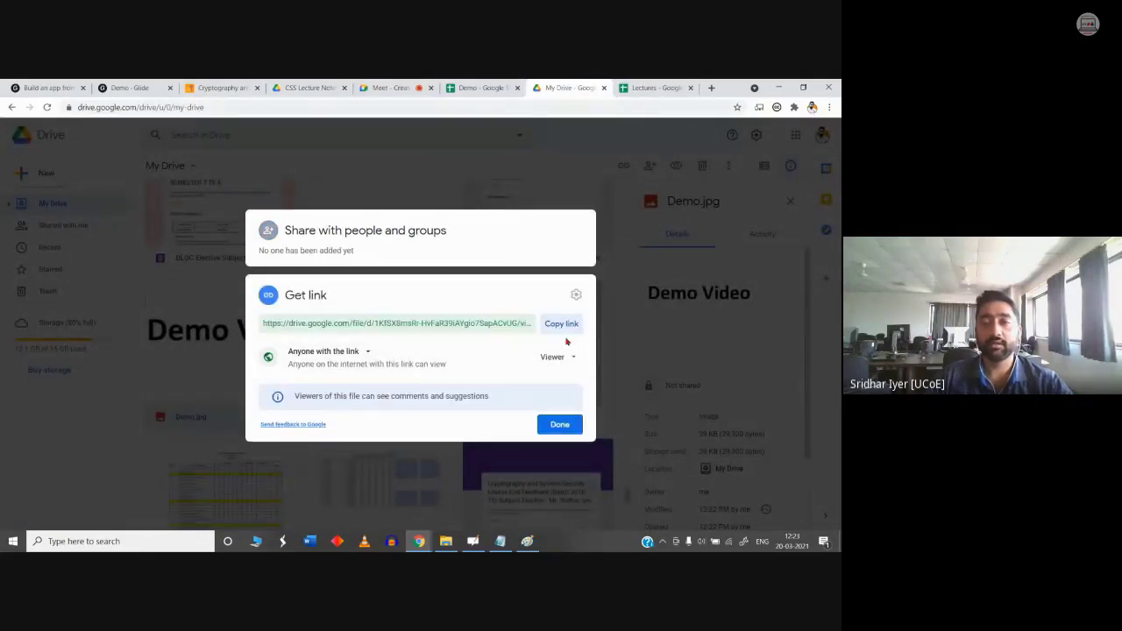
click(564, 326)
click(568, 358)
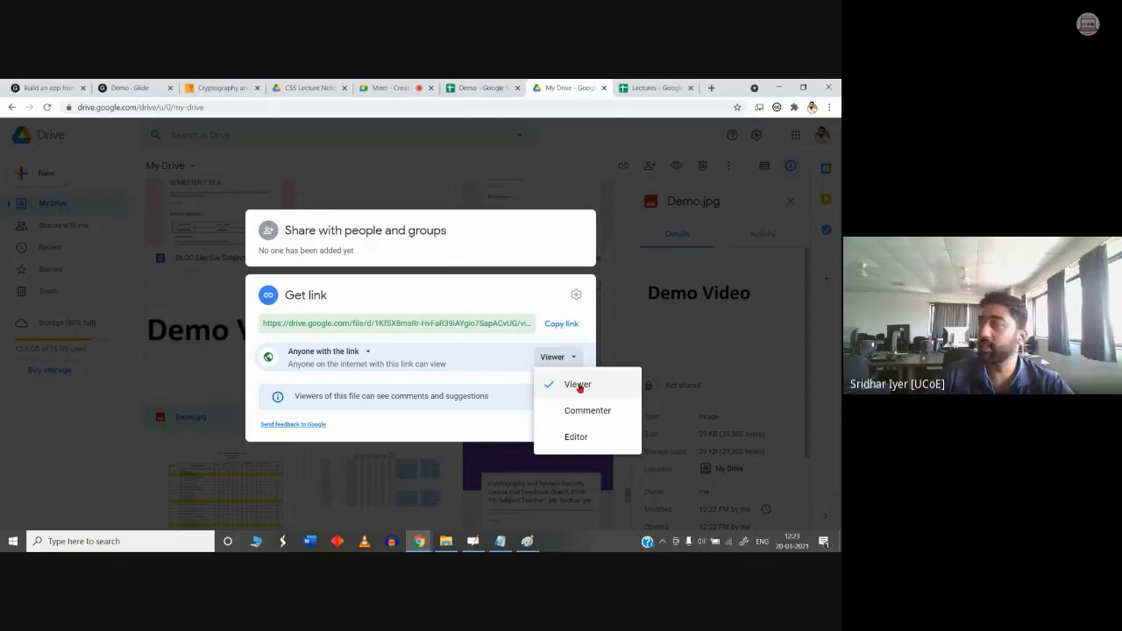
click(580, 387)
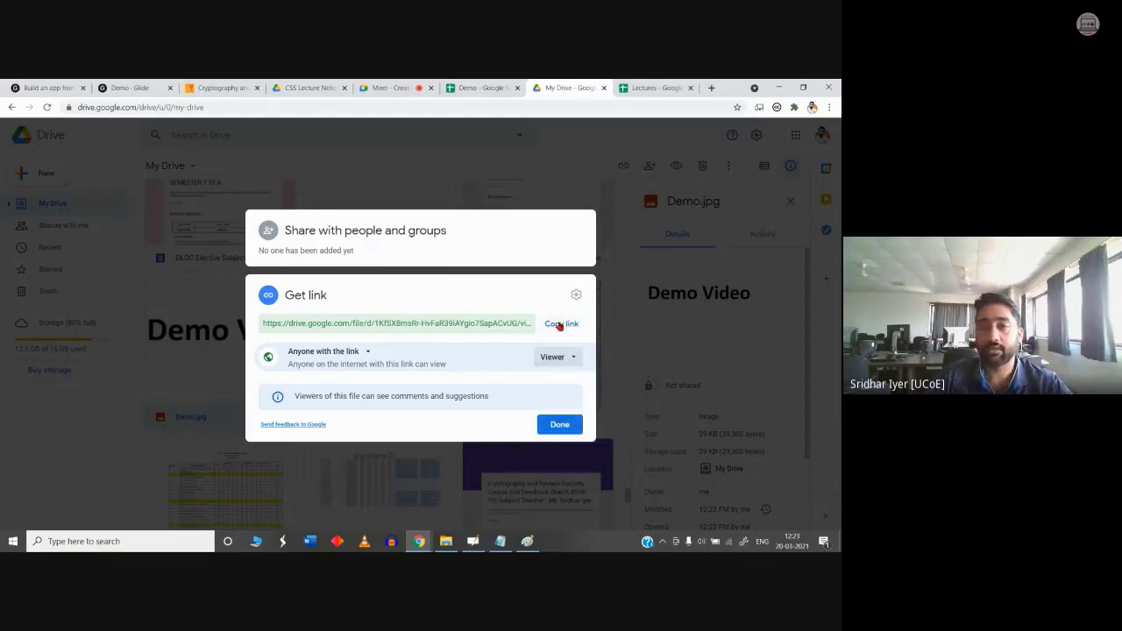
click(559, 324)
click(562, 428)
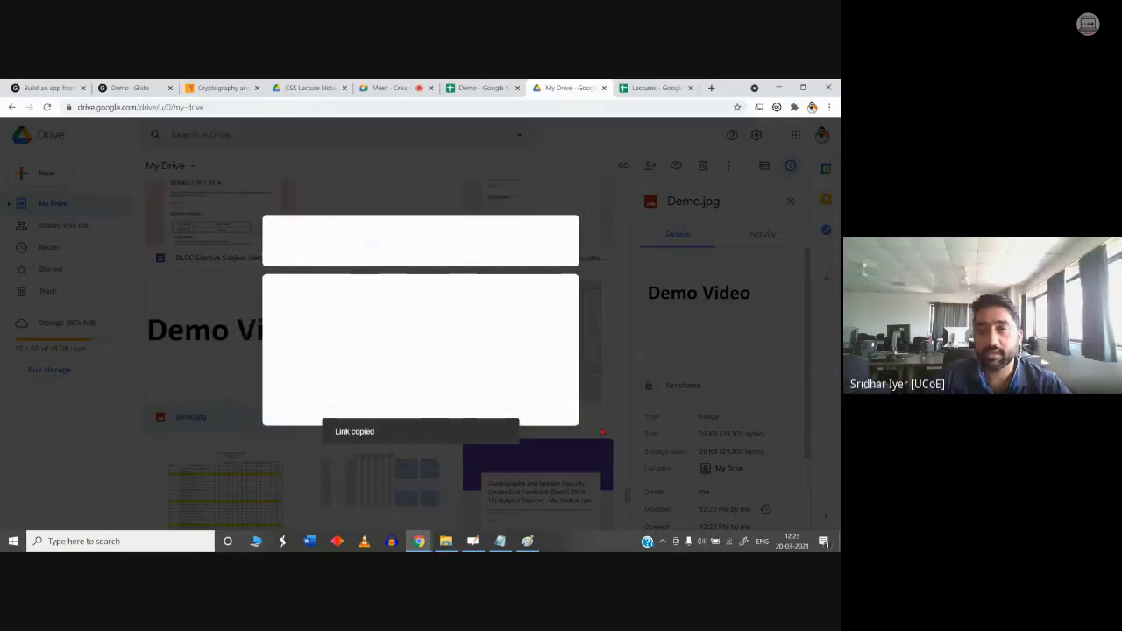
Step: Paste the copied image link into Cover cell D2 of the Demo spreadsheet and widen the Cover column
click(476, 87)
key(ctrl+v)
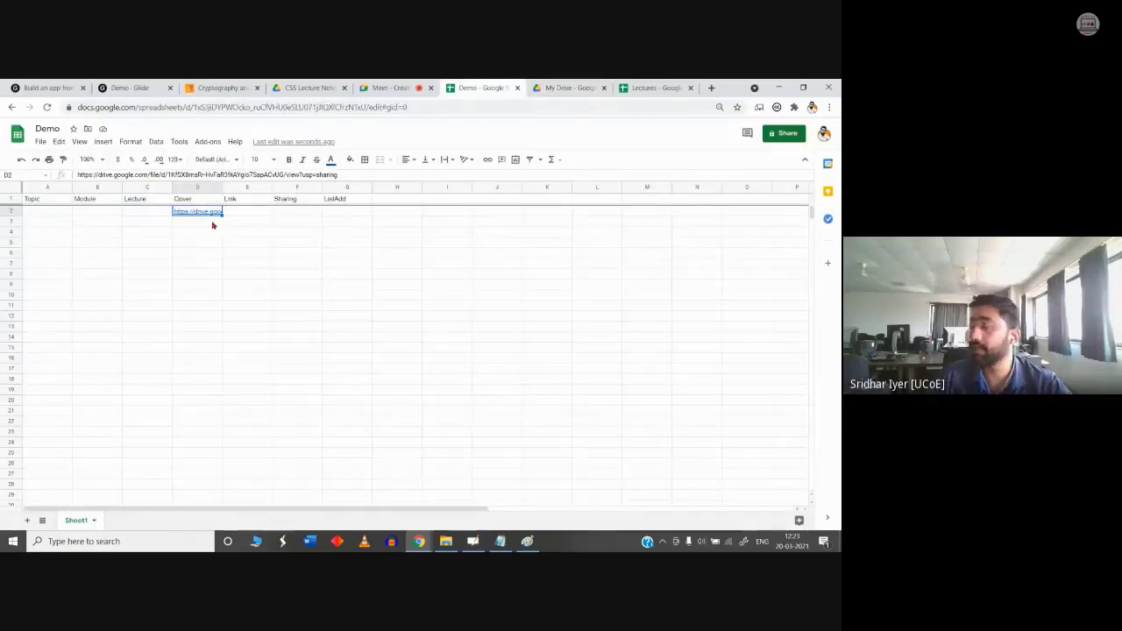
drag(223, 186, 248, 187)
Step: Fill row 2 with the topic "introduction", module 1 and lecture 1, ending on Link cell E2
click(47, 211)
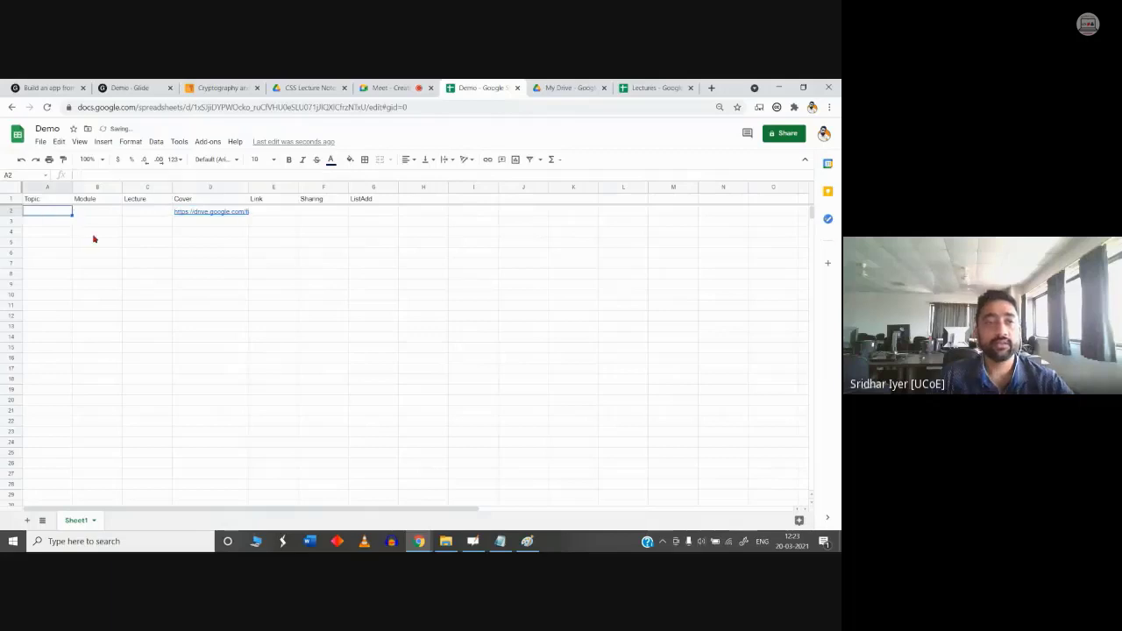
text(1)
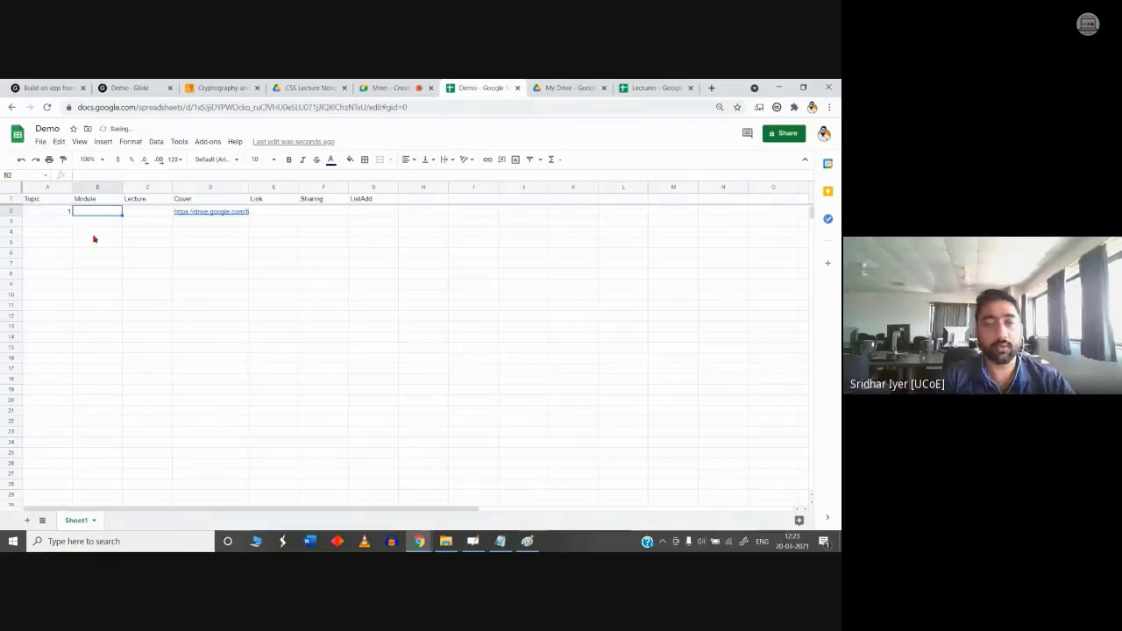
key(Return)
text(ntroduction)
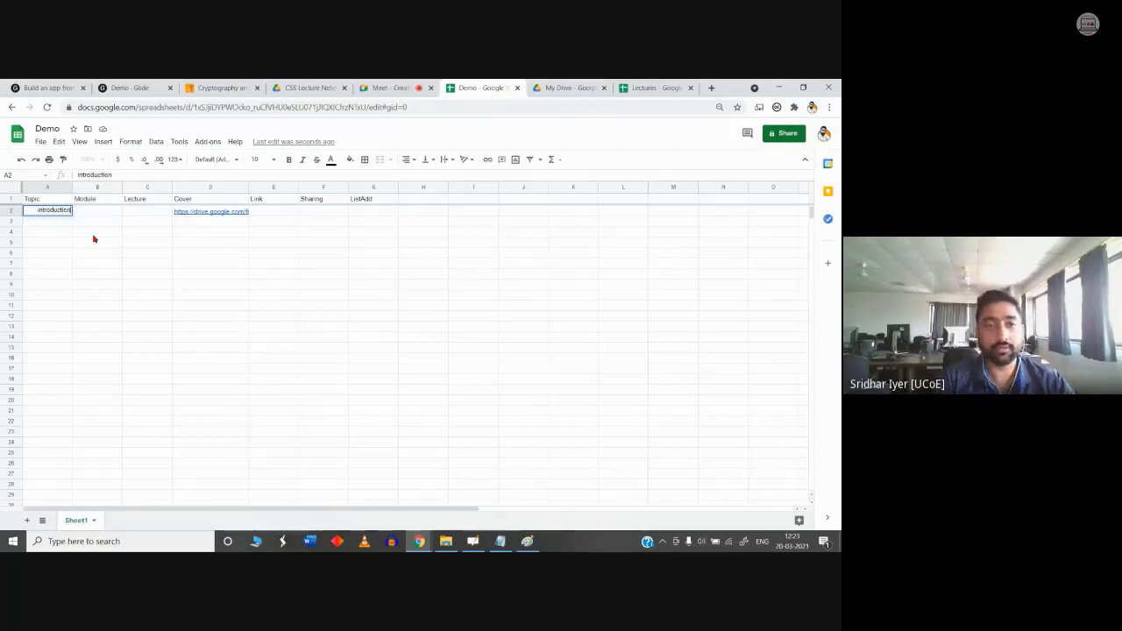
key(Tab)
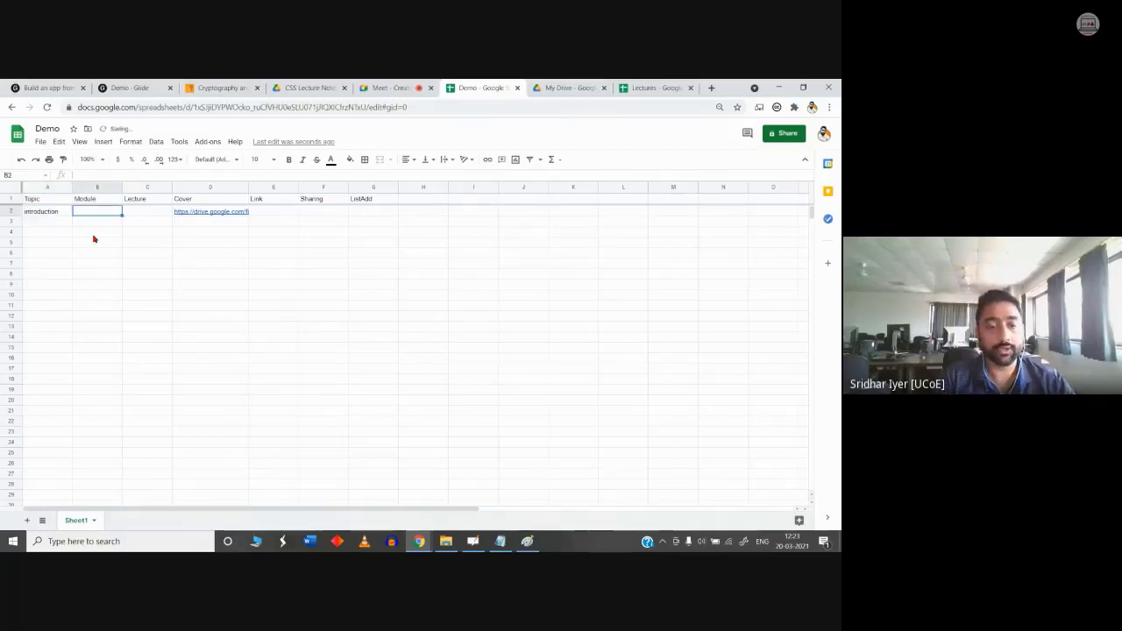
text(1)
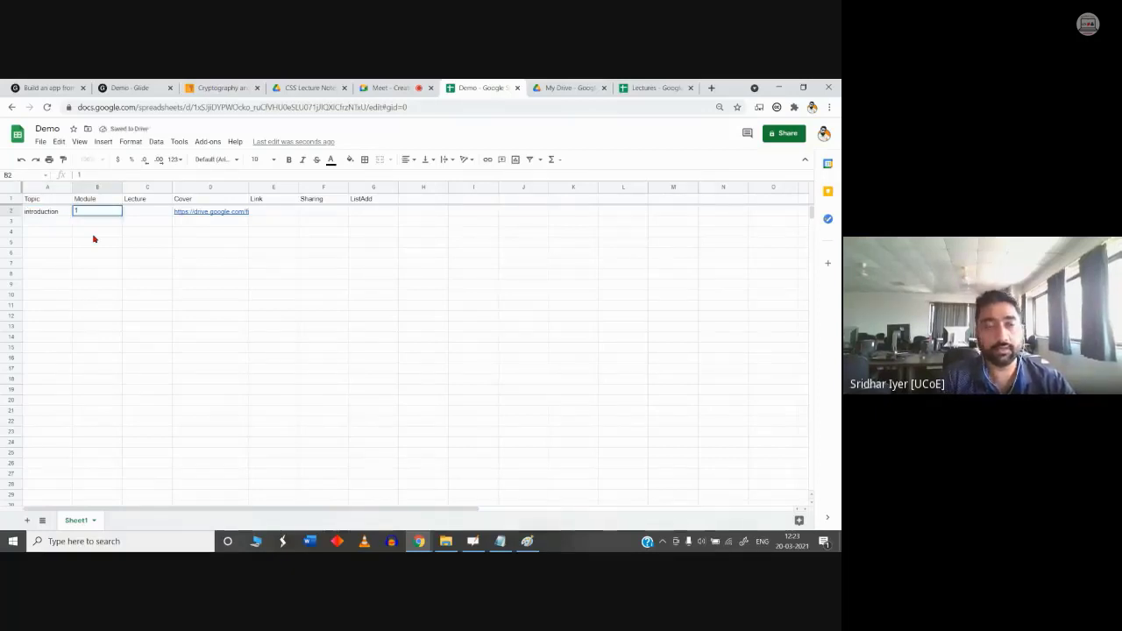
key(Tab)
text(1)
key(Tab)
key(Tab)
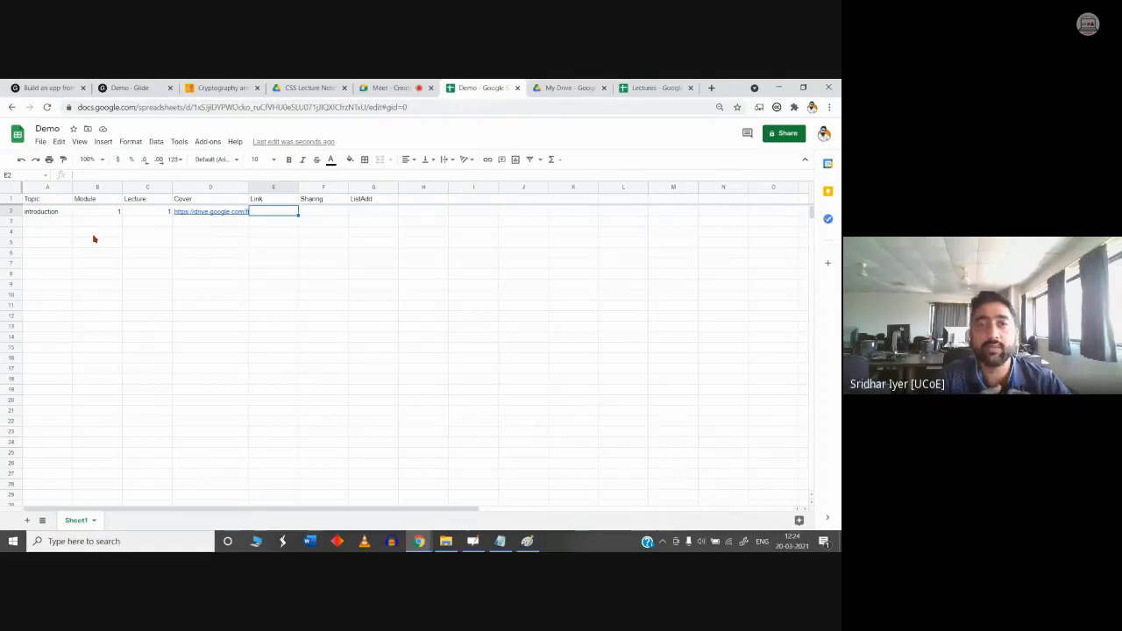
Step: Open YouTube in a new browser tab and show the signed-in account's own channel videos
click(711, 88)
text(yout)
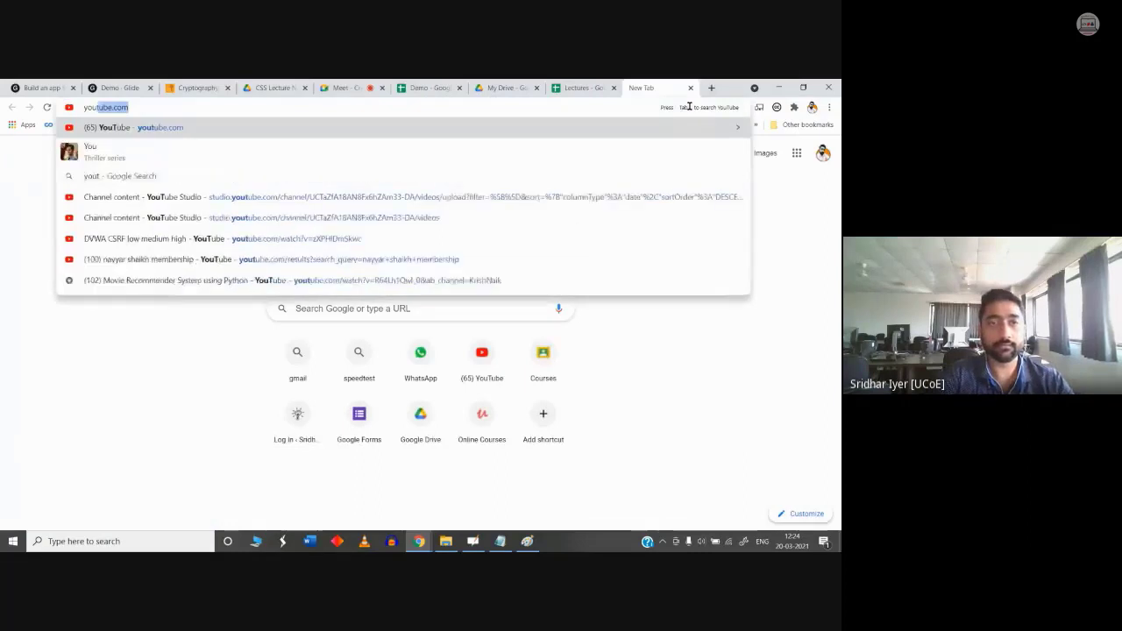
key(Return)
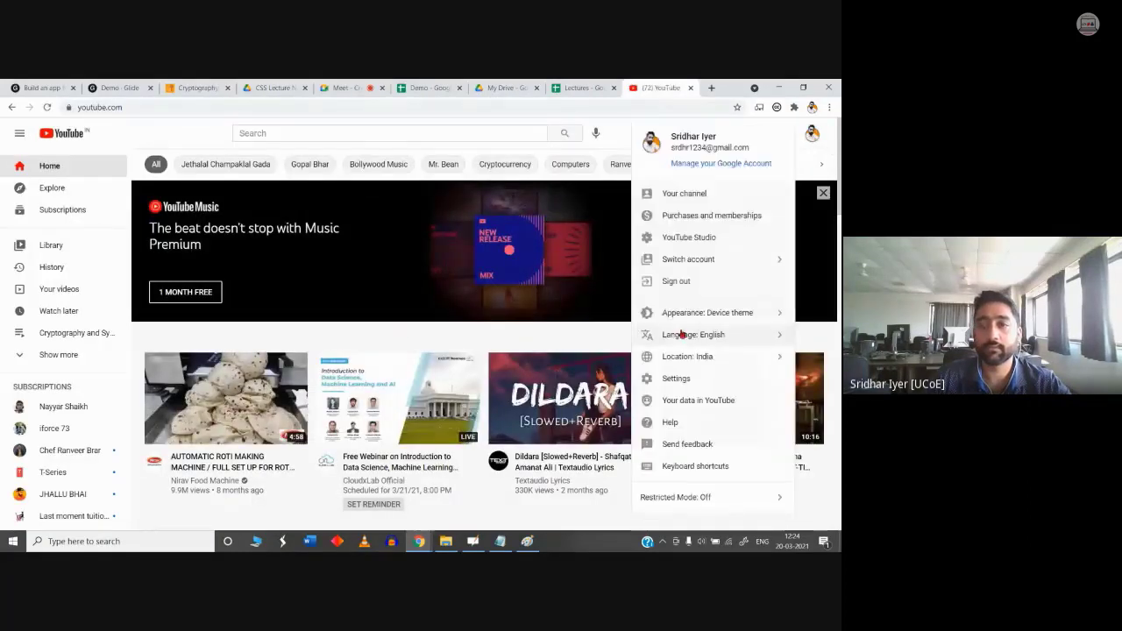
click(784, 193)
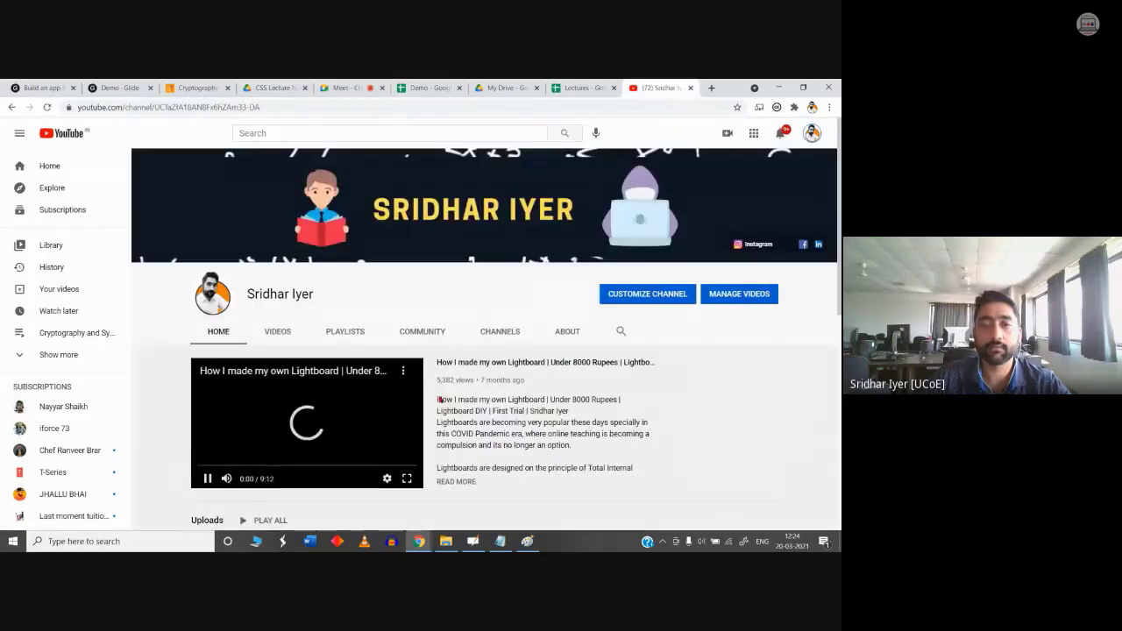
click(277, 331)
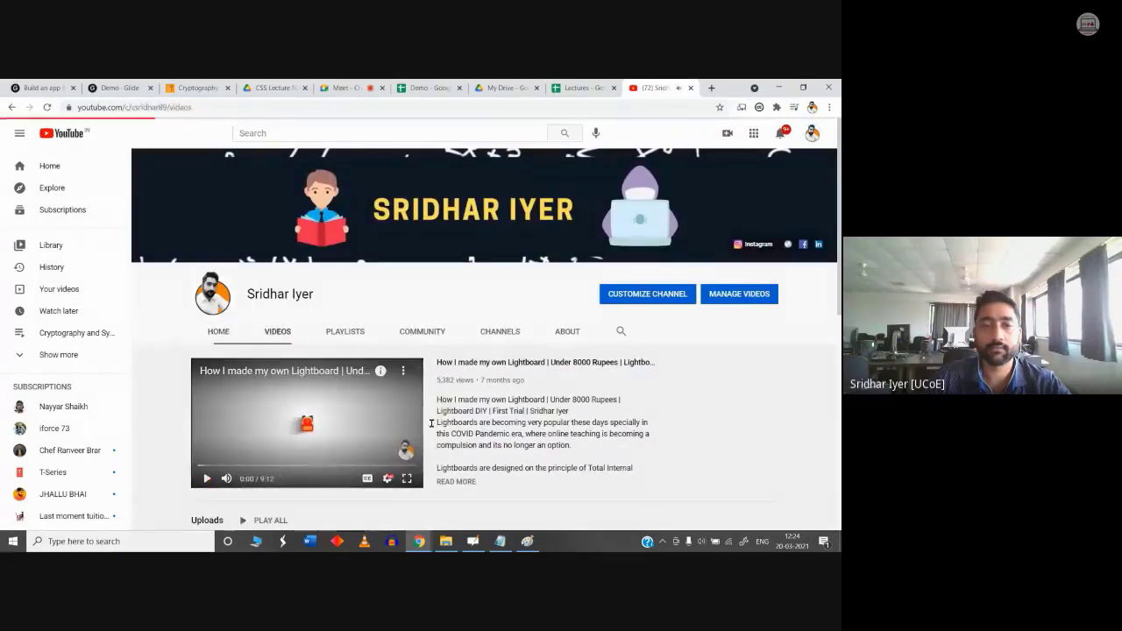
Step: Copy the link address of the Lecture 25 video and paste it into Link cell E2 of the Demo spreadsheet
click(229, 406)
right_click(245, 408)
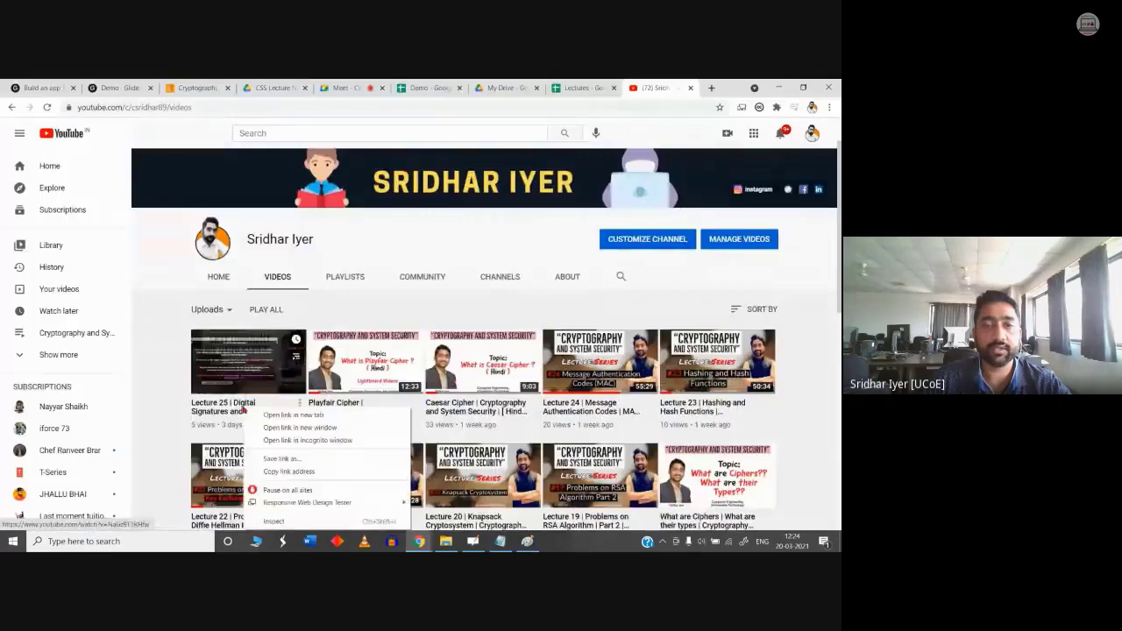
click(298, 471)
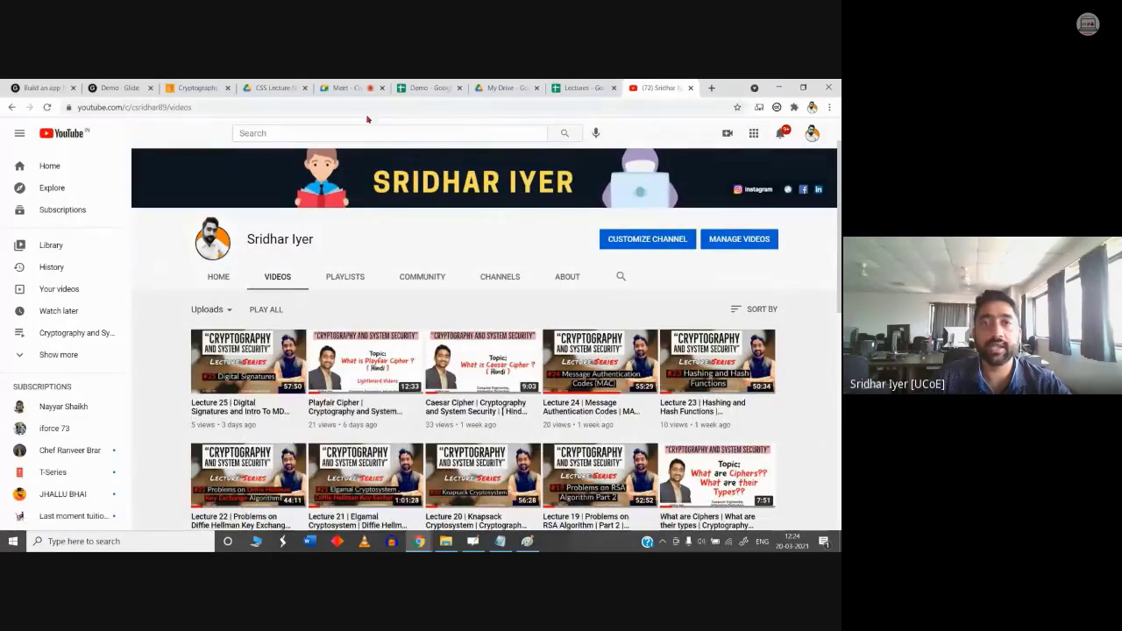
click(275, 88)
click(428, 87)
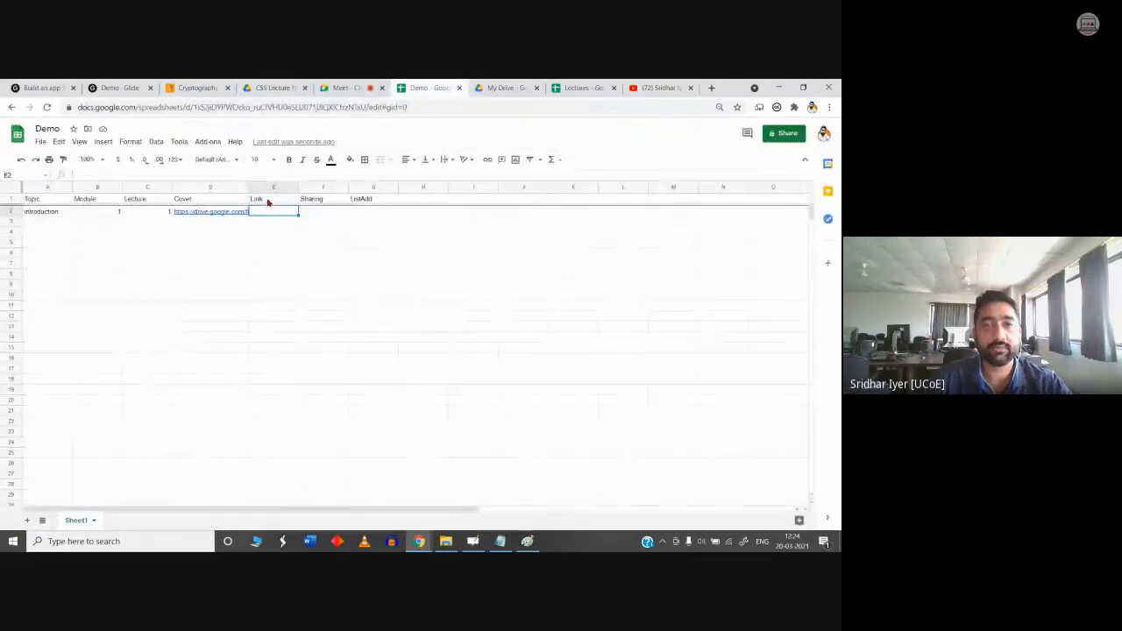
text(https://www.youtube.com/watch?v=NaGz9T1RHfw)
click(284, 282)
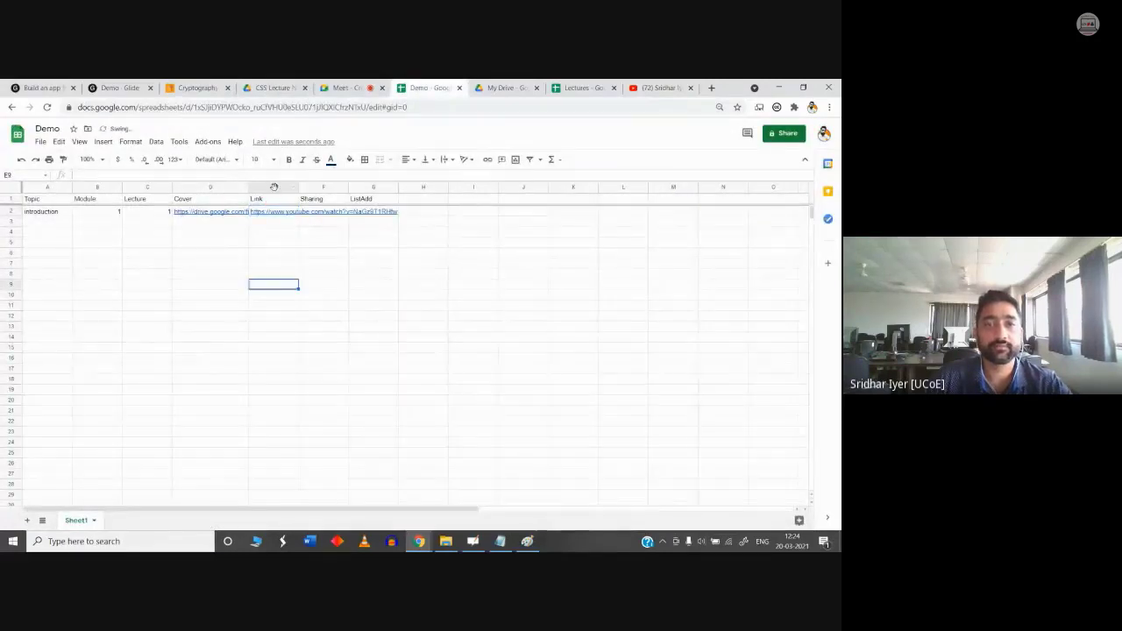
Step: Clip the overflowing text in the Link column and widen the Link and Cover columns
click(272, 187)
click(448, 160)
click(469, 177)
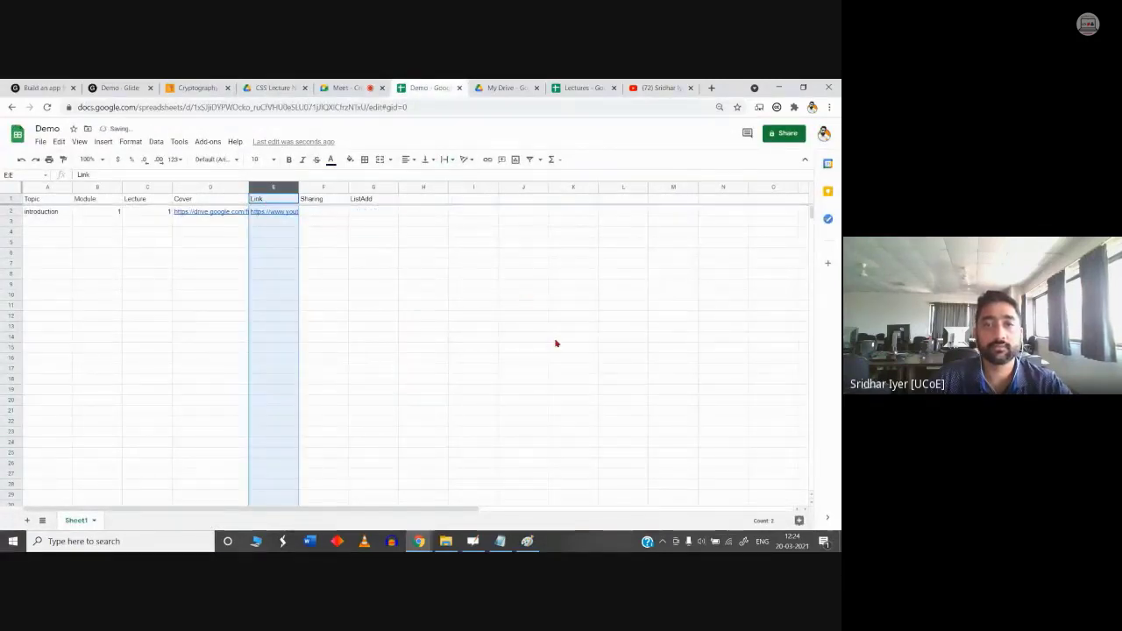
click(573, 336)
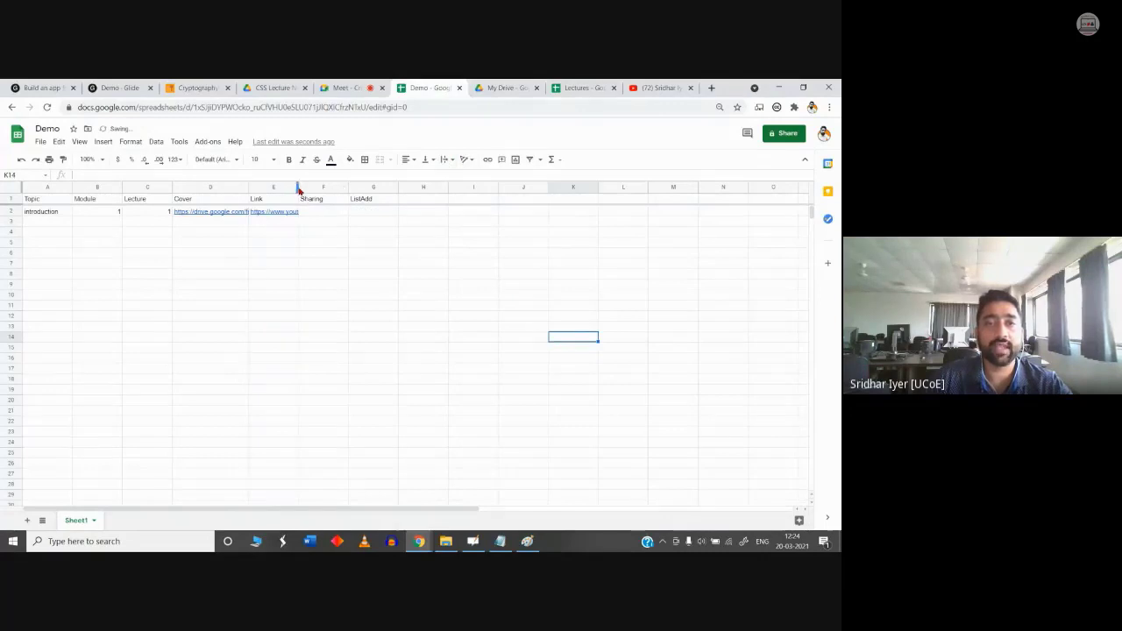
drag(299, 190, 382, 190)
drag(247, 187, 292, 187)
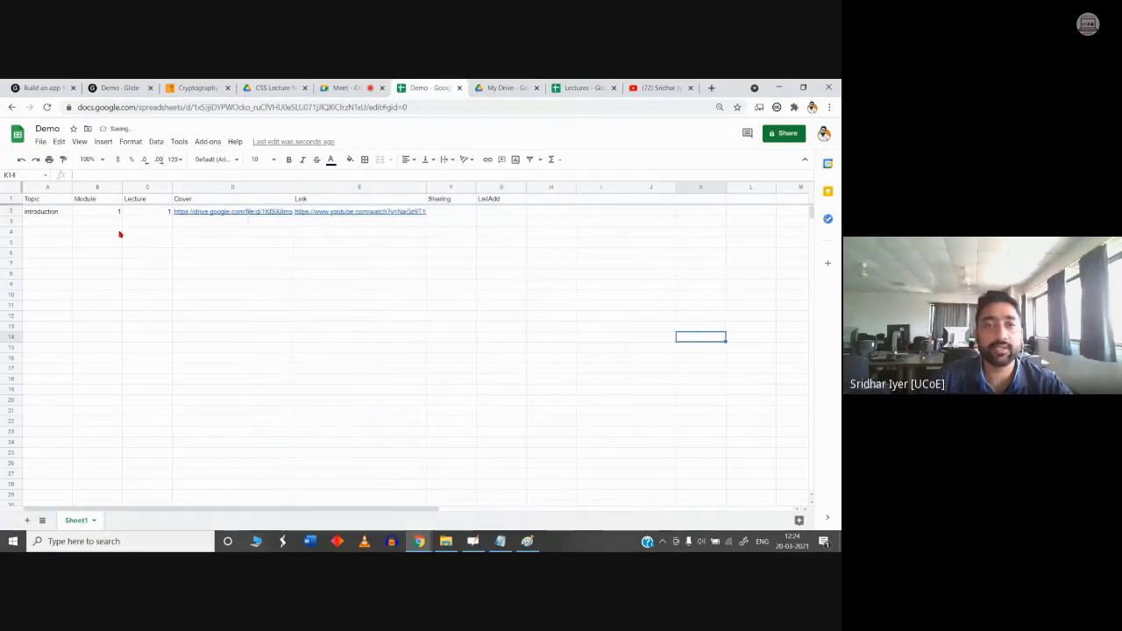
Step: Capitalize the topic in cell A2 so it reads "Introduction"
click(26, 212)
double_click(27, 212)
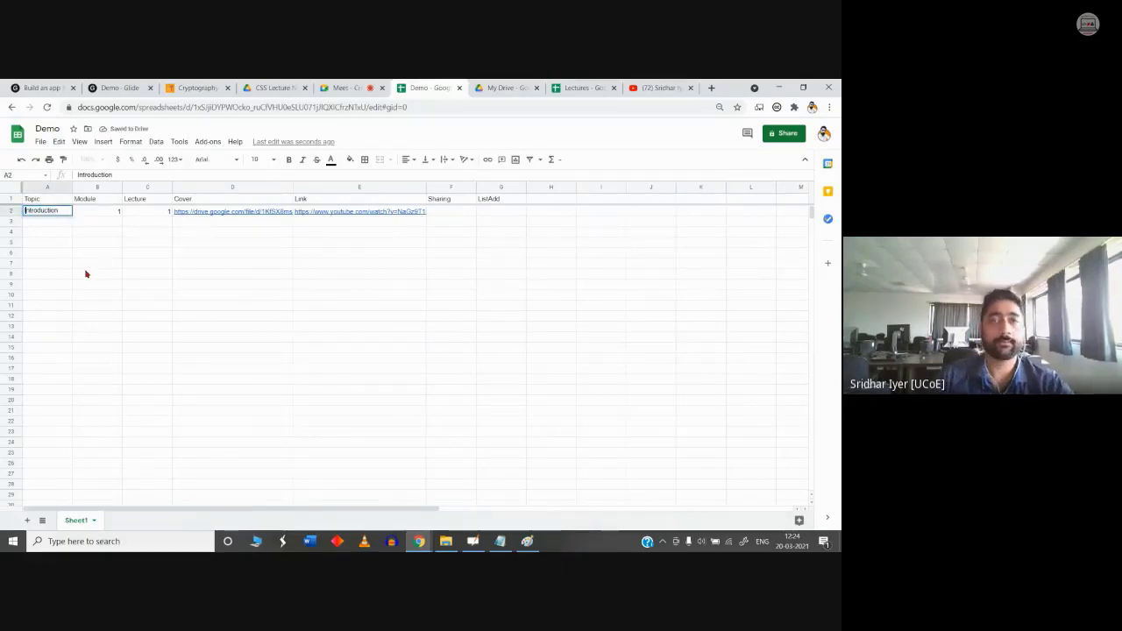
click(450, 470)
Step: Check the participants' replies in the meeting chat and return to the Demo spreadsheet
click(342, 88)
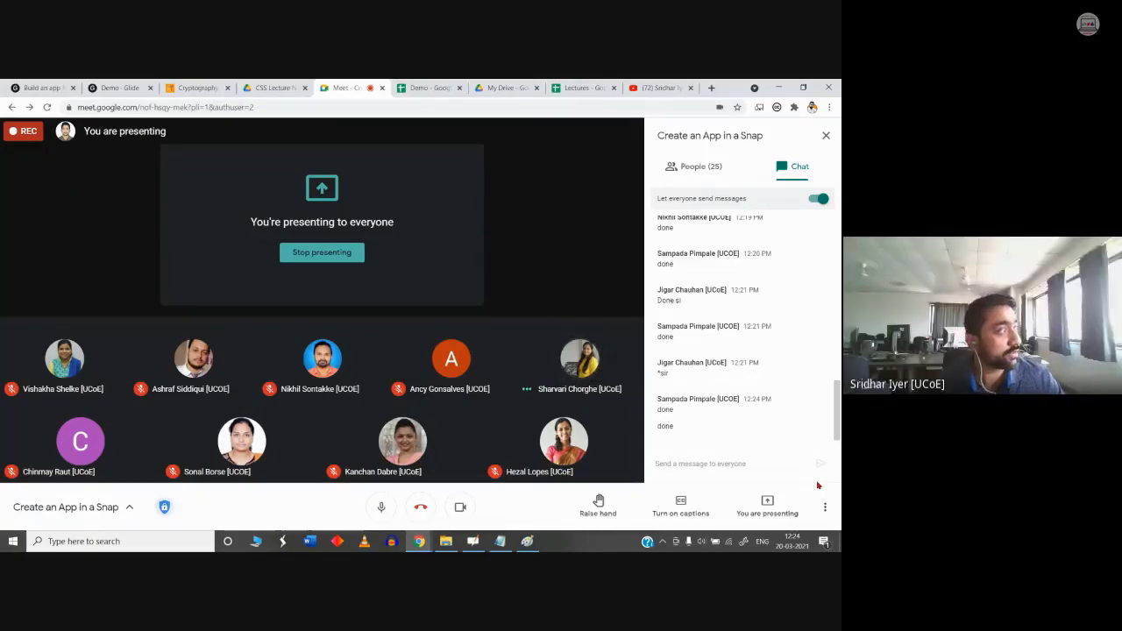
key(ctrl+Tab)
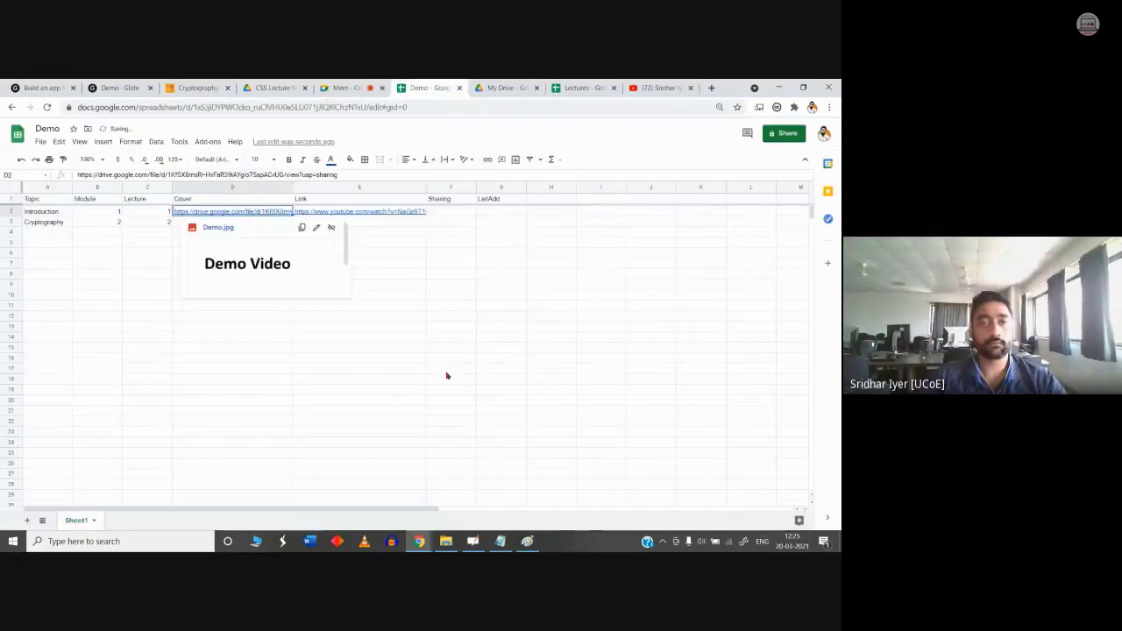
mouse_move(271, 221)
click(514, 387)
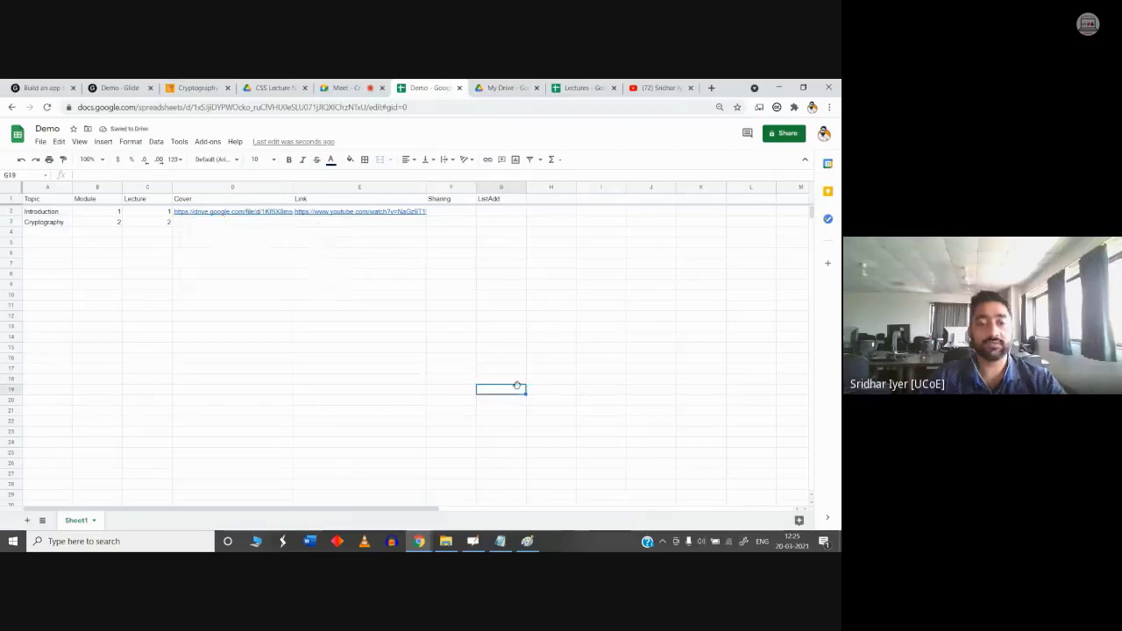
Step: Copy the image link from Cover cell D2 into D3 for the Cryptography row
click(251, 213)
key(ctrl+c)
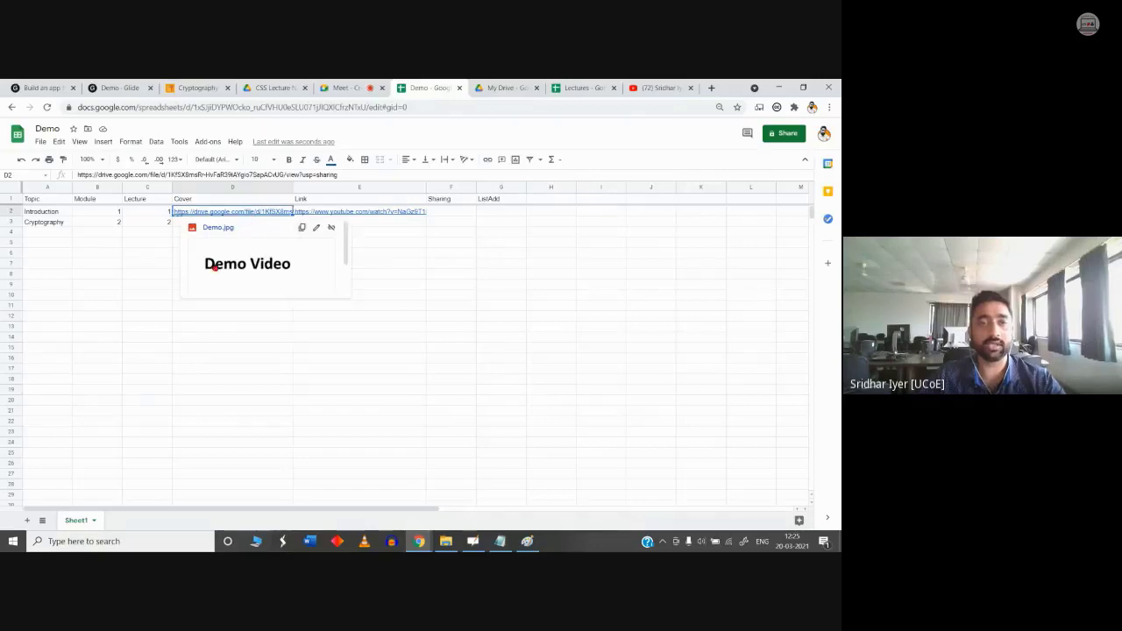
click(204, 342)
click(210, 223)
key(ctrl+v)
click(307, 332)
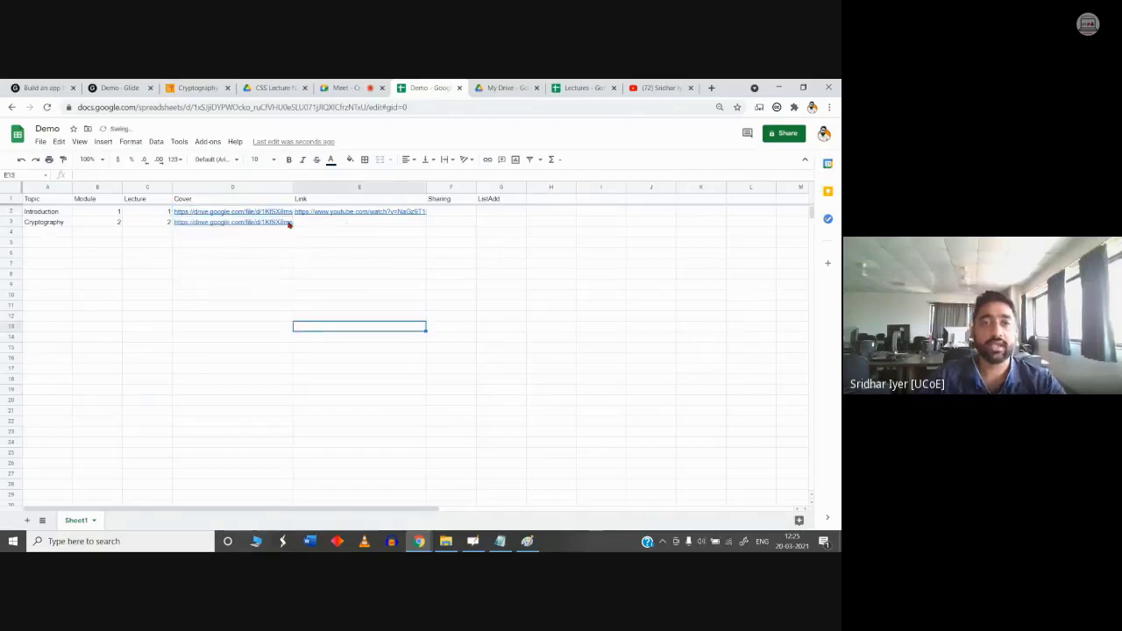
Step: Widen the Cover column further and fill the image link down through cell D5
drag(291, 186, 323, 186)
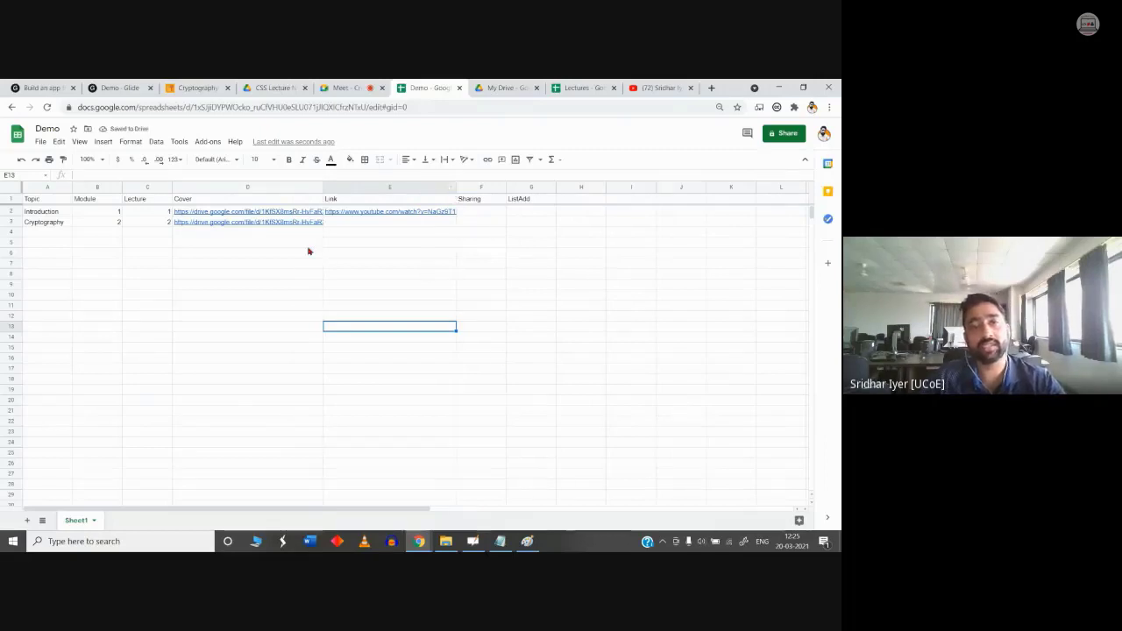
drag(254, 214, 263, 241)
mouse_move(321, 225)
click(390, 284)
Step: Enter "Symmetrical Encryption" as the topic in cell A4
click(42, 213)
click(39, 227)
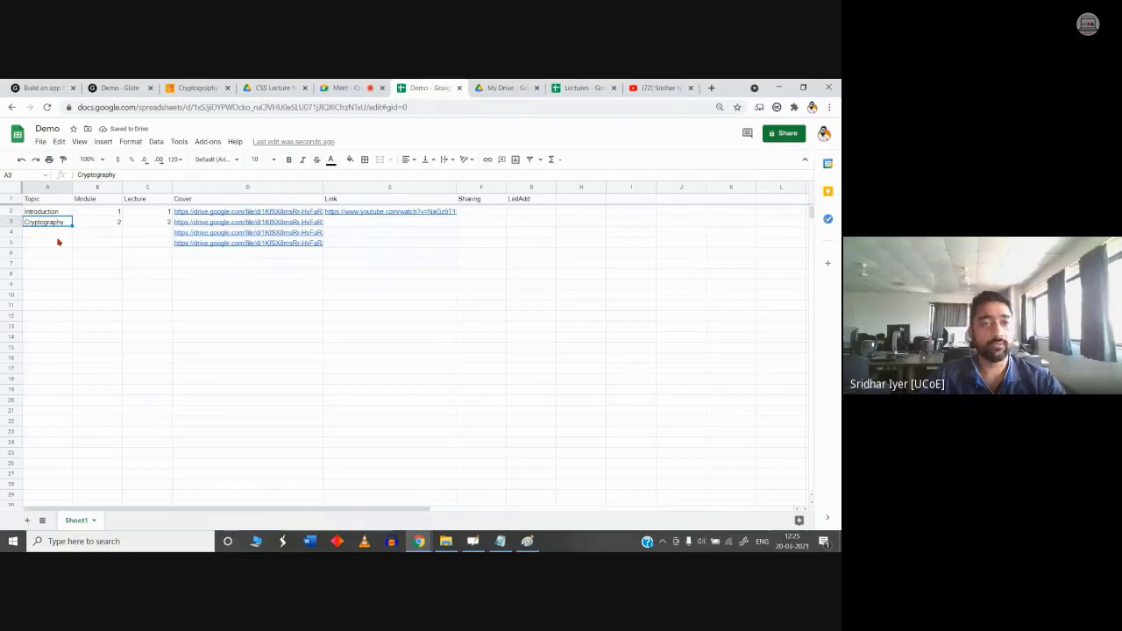
click(61, 233)
text(Symm)
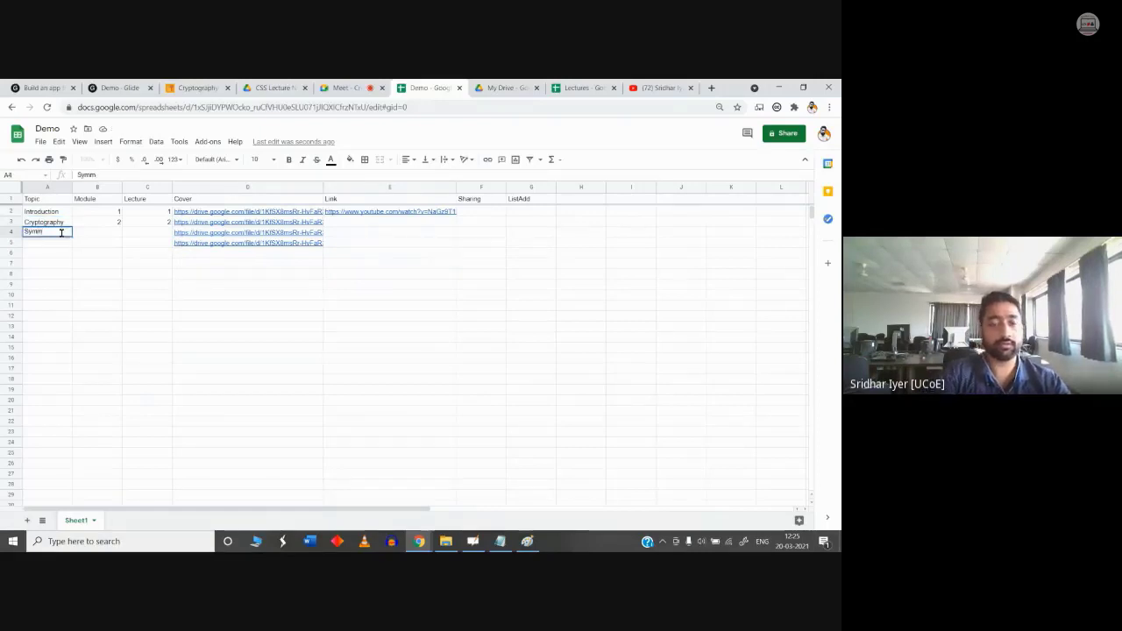
text(etrical)
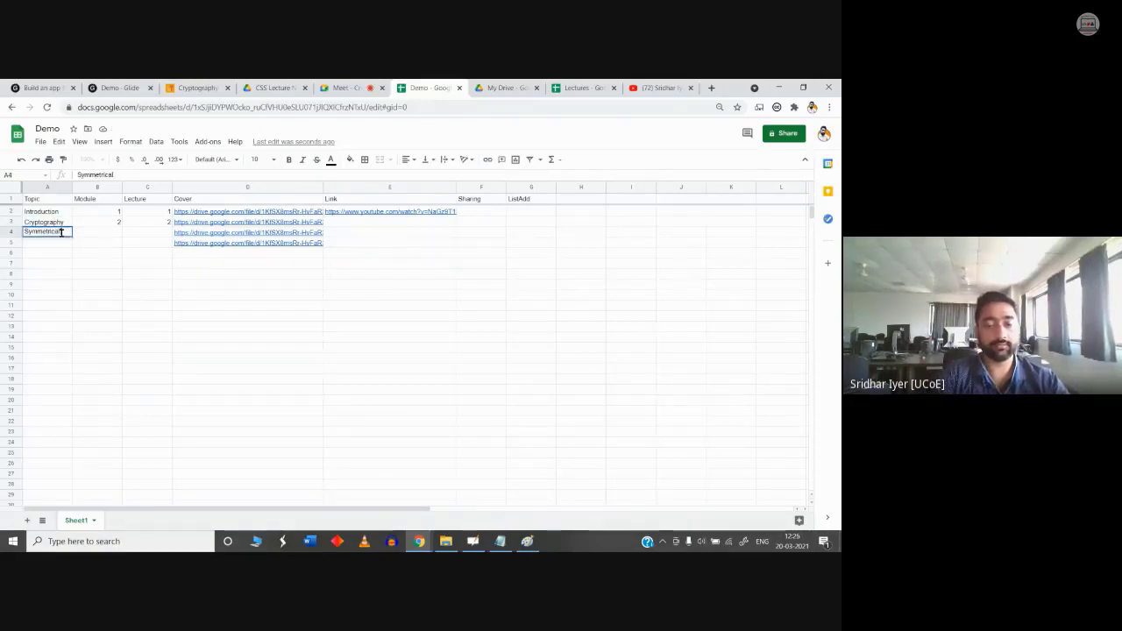
text( Encryption)
key(Return)
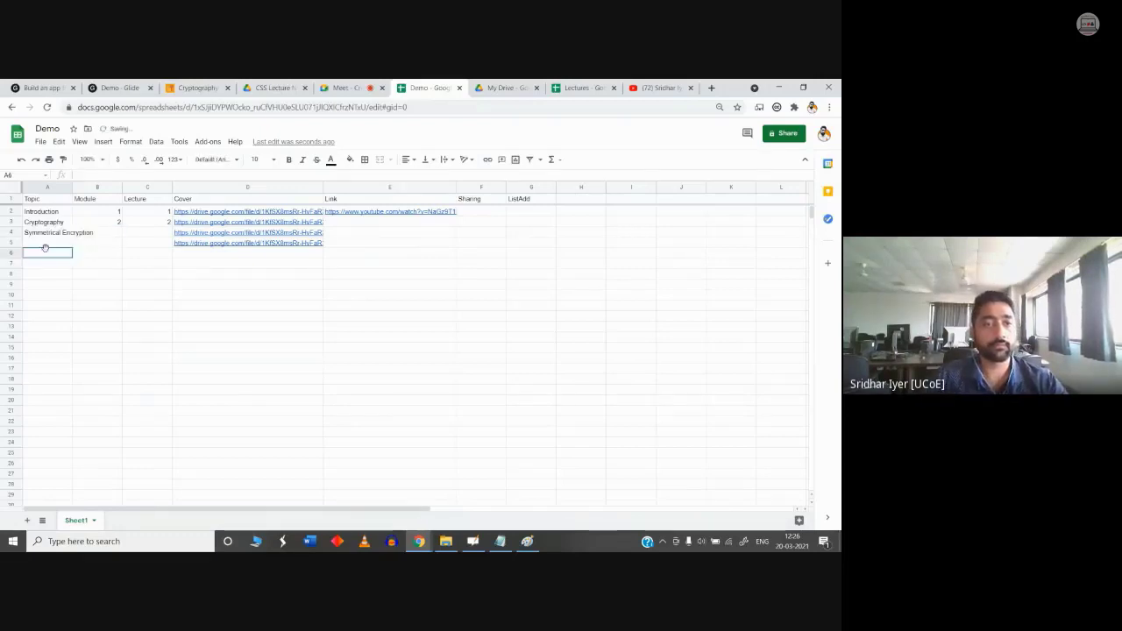
Step: Enter "Assymmetrical Encryption" as the topic in cell A5 and widen the Topic column to fit it
text(Assymmetrical Encryption)
click(153, 330)
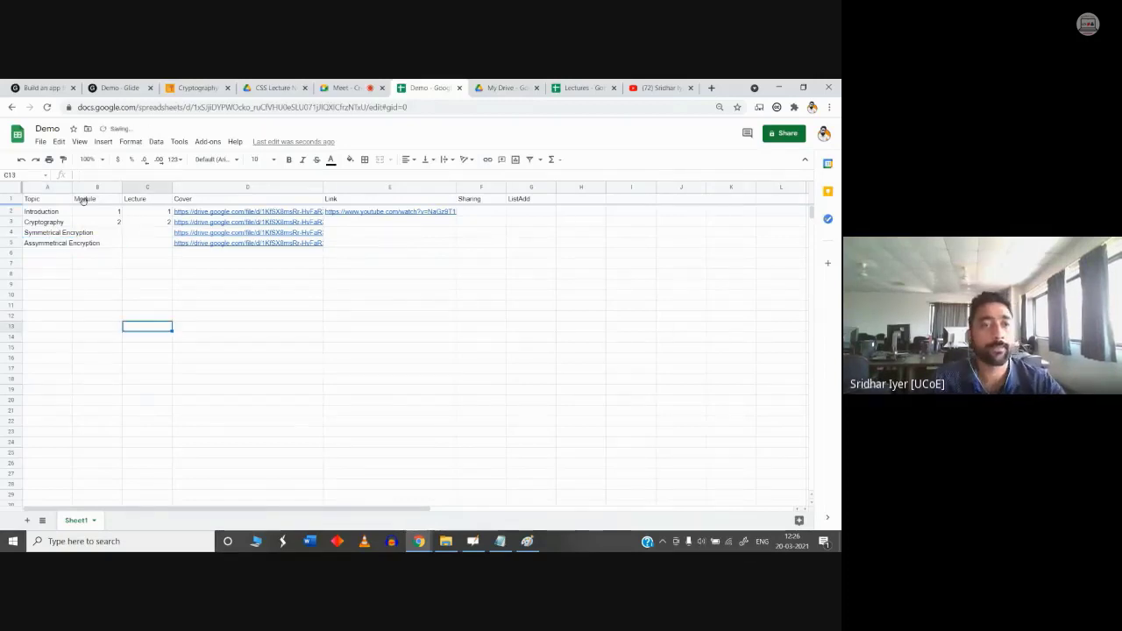
drag(73, 189, 103, 190)
Step: Fill in module and lecture numbers 3 for the Symmetrical Encryption row and 4 for the Assymmetrical Encryption row
click(123, 232)
text(3)
click(140, 245)
click(182, 232)
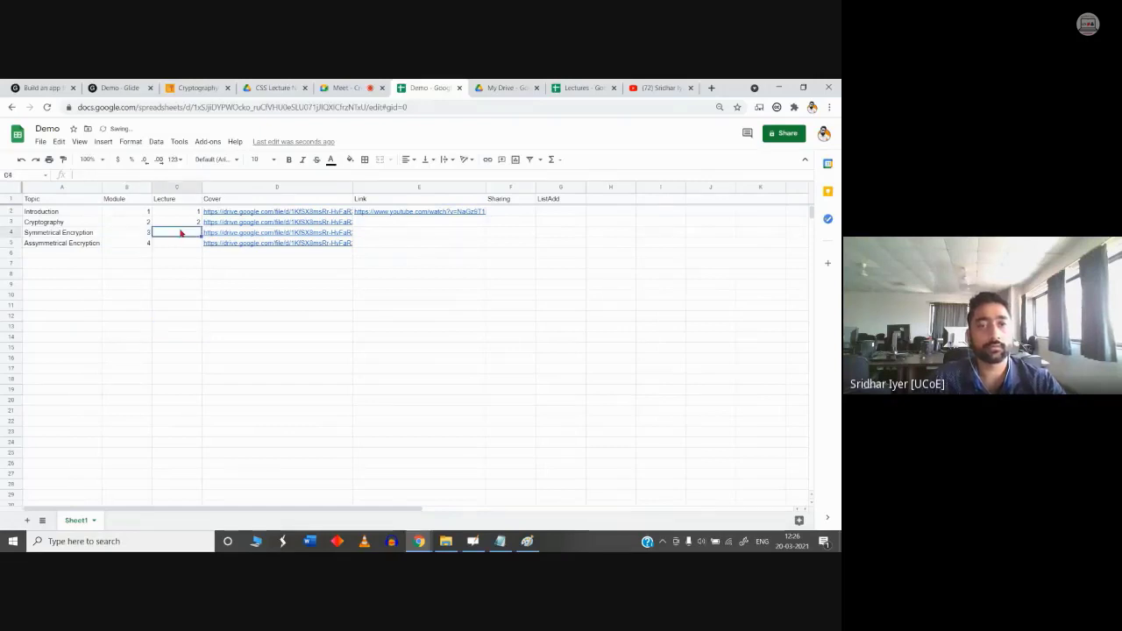
text(3)
click(182, 245)
text(4)
click(283, 389)
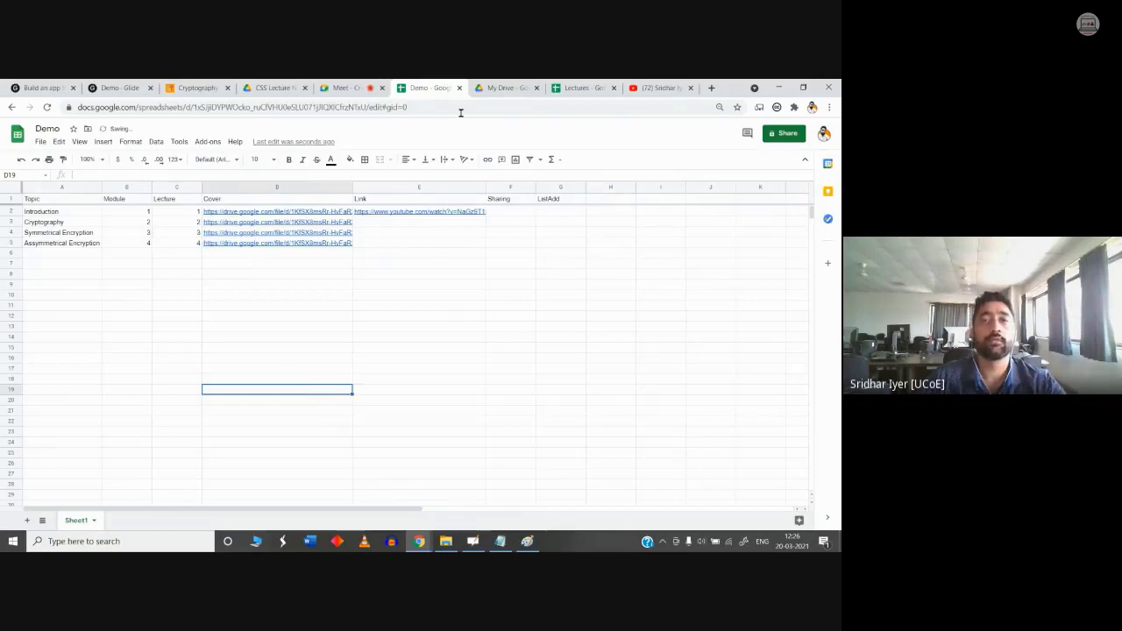
Step: Copy the YouTube link from Link cell E2 into E3 through E5 and widen the Link and Cover columns
click(460, 214)
click(481, 229)
click(370, 223)
key(ctrl+v)
click(400, 233)
key(ctrl+v)
click(395, 245)
key(ctrl+v)
drag(485, 187, 522, 186)
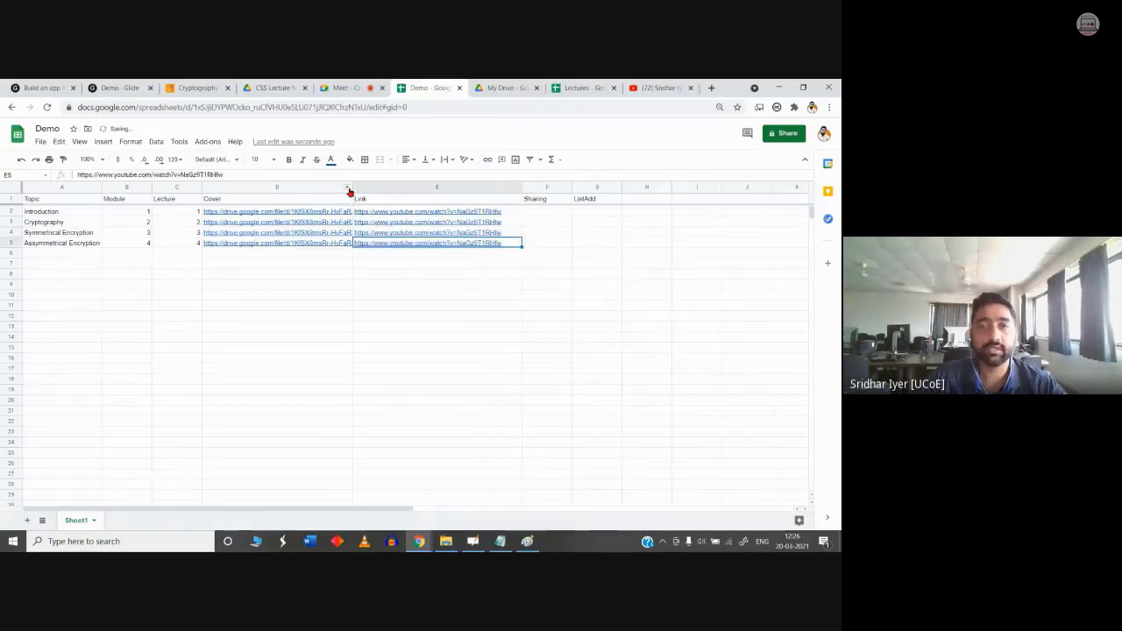
drag(352, 187, 380, 186)
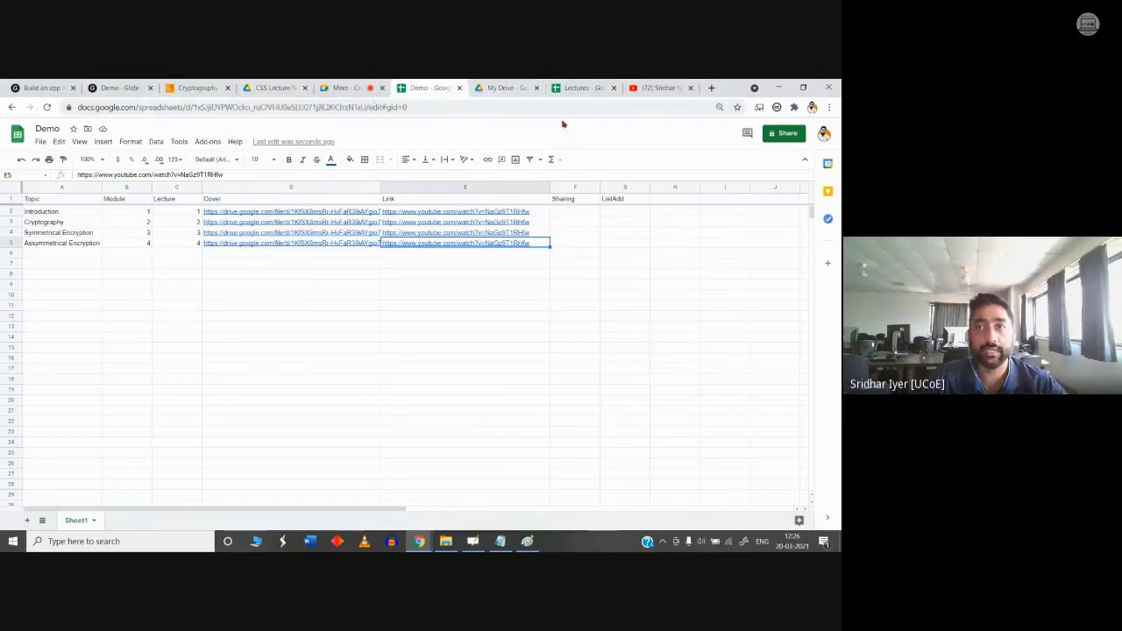
Step: Check the participants' replies in the Google Meet chat and look through the participant list
click(343, 88)
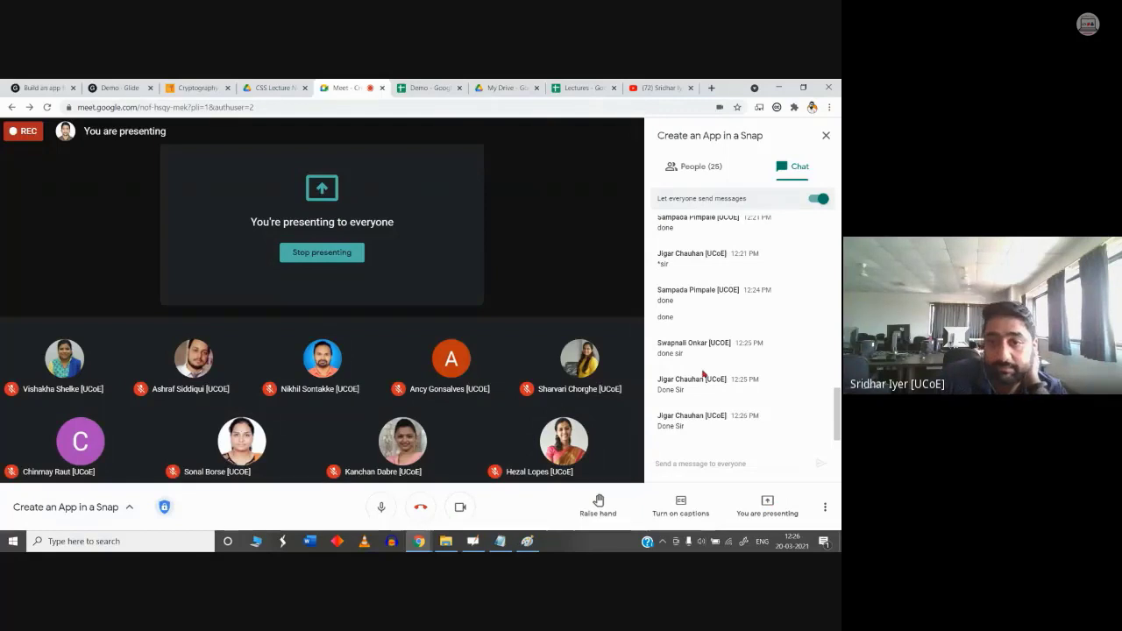
click(710, 166)
scroll(737, 412, down, 3)
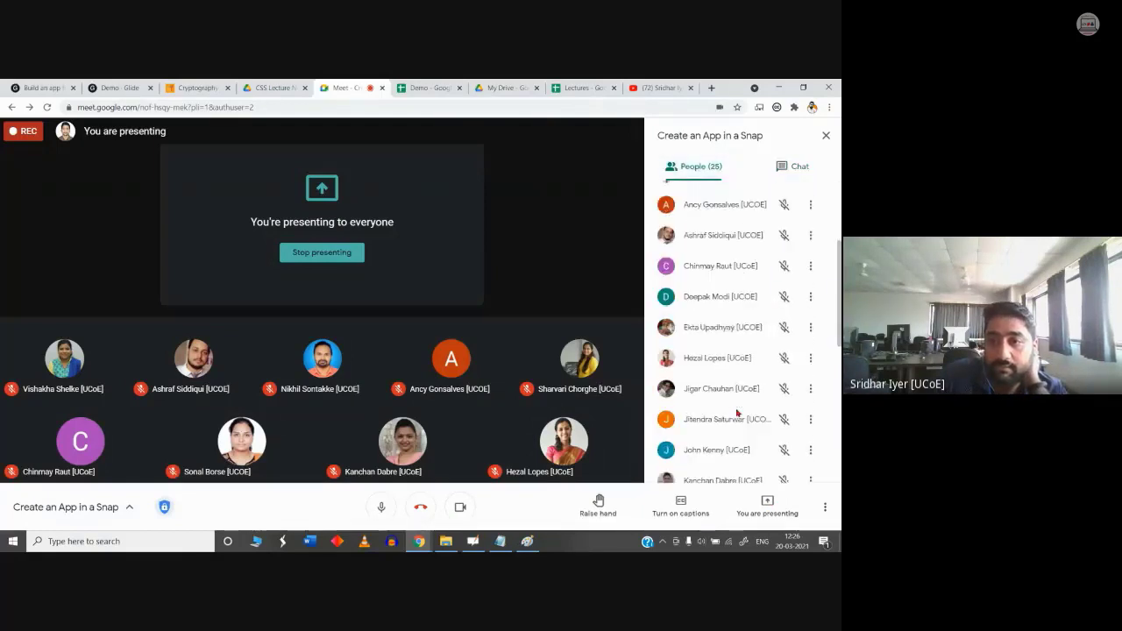
scroll(754, 368, down, 5)
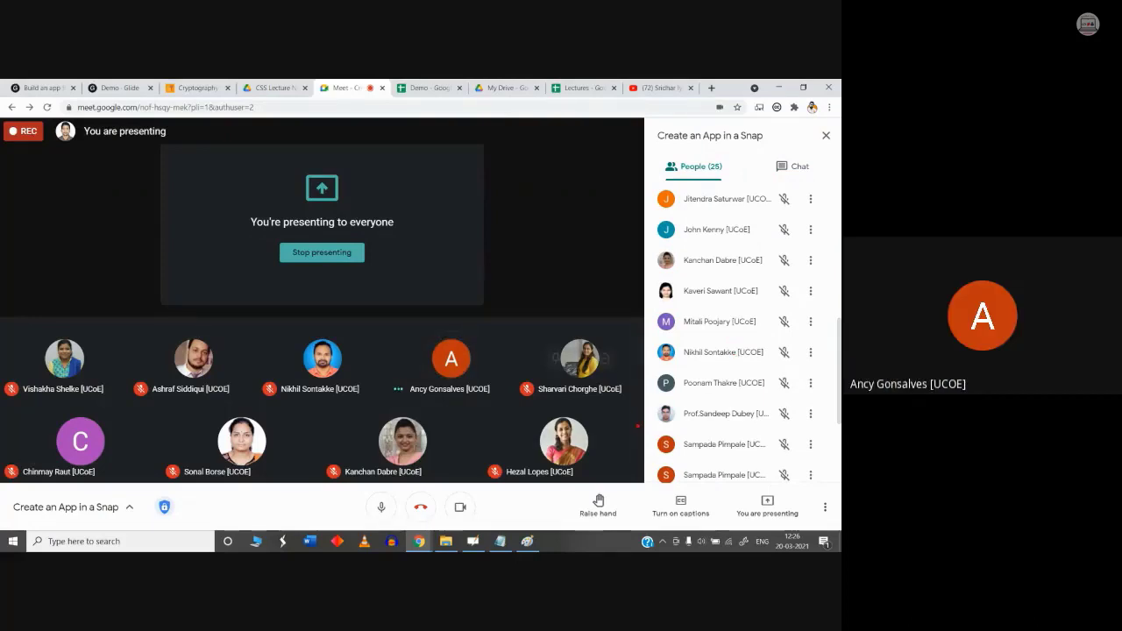
Step: Turn off the camera and microphone in the meeting and return to the Demo spreadsheet
click(459, 508)
click(383, 509)
scroll(785, 379, down, 4)
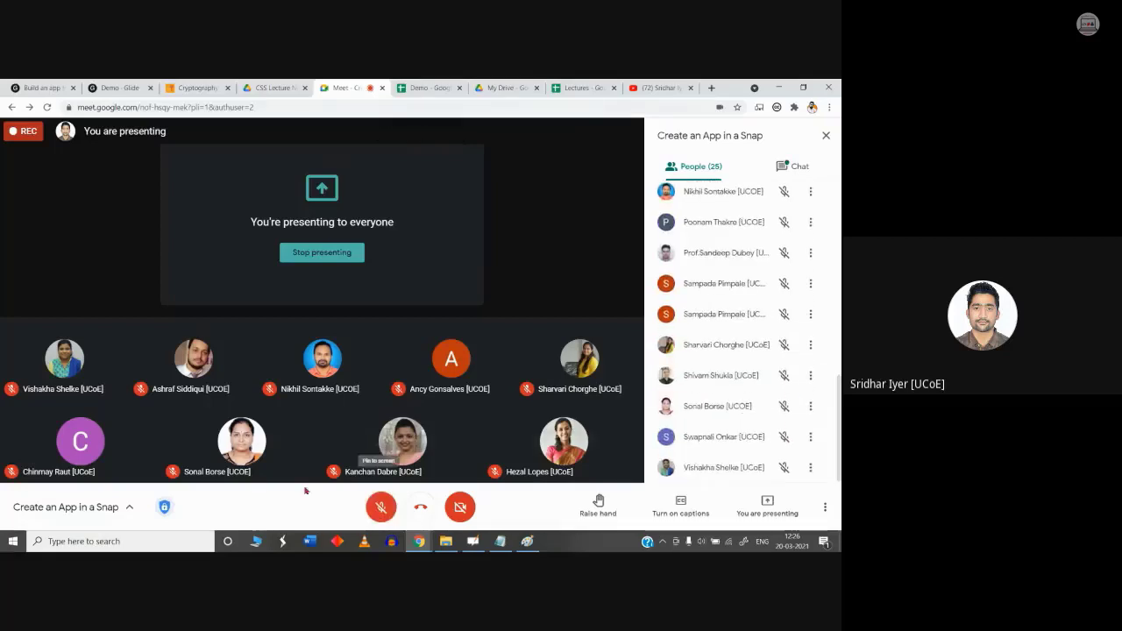
click(379, 508)
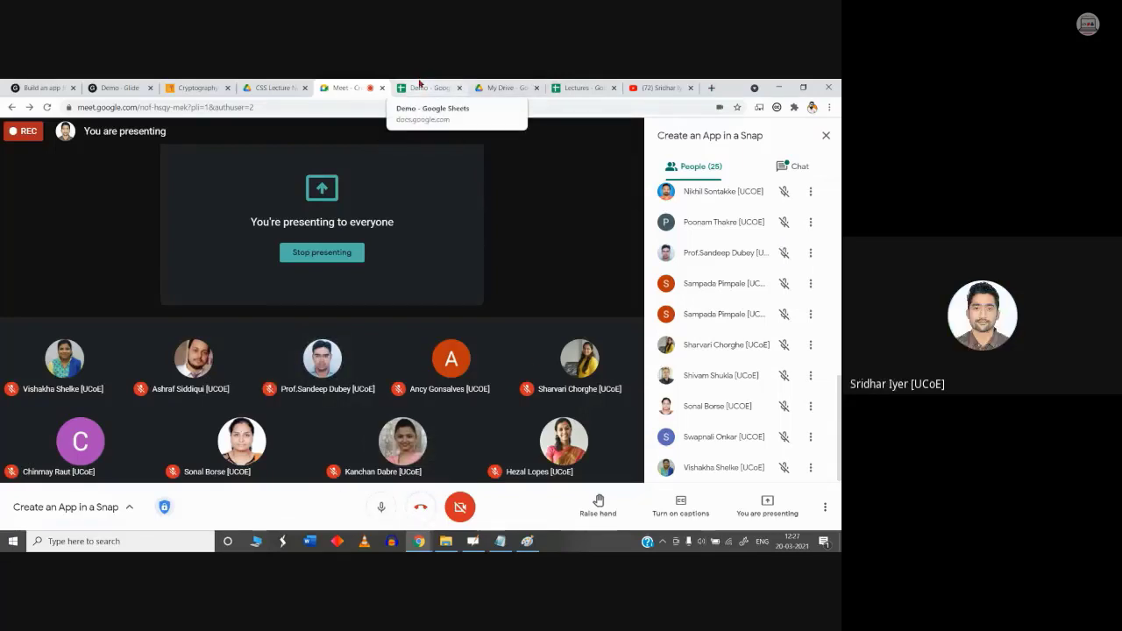
key(ctrl+d)
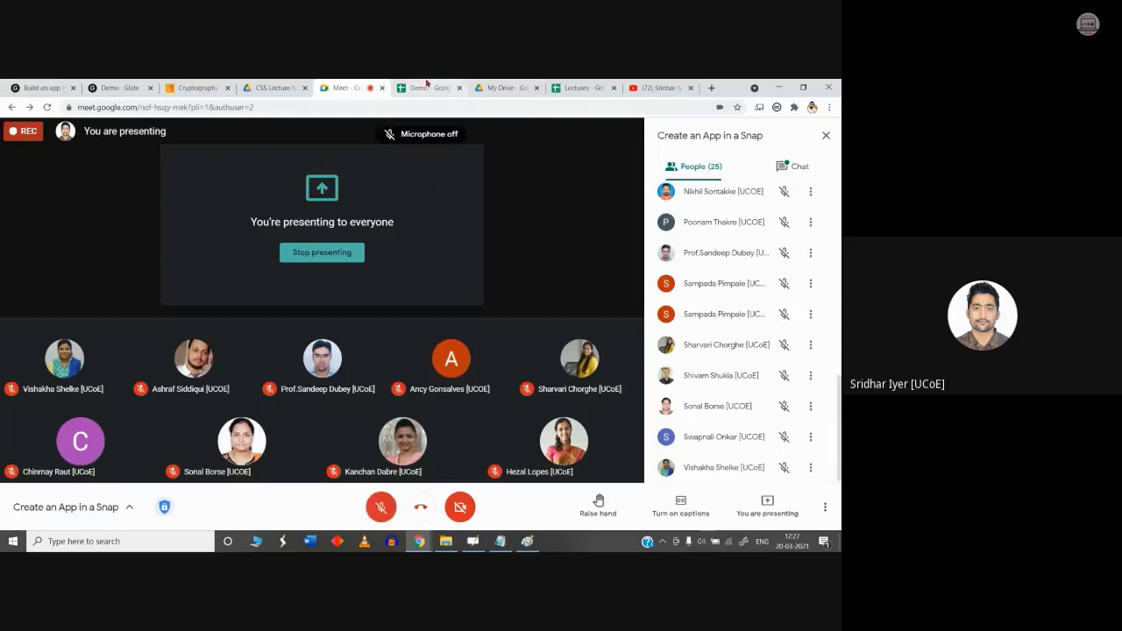
click(427, 85)
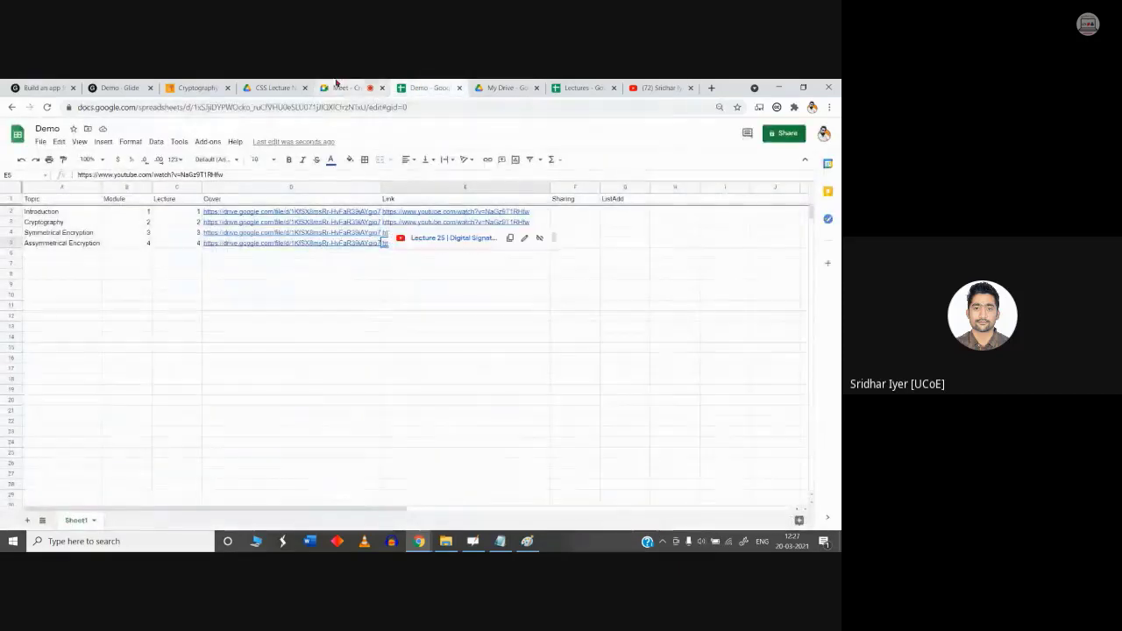
Step: Set the font size of range A1:G8 to 14 and widen the Sharing and ListAdd columns
click(421, 357)
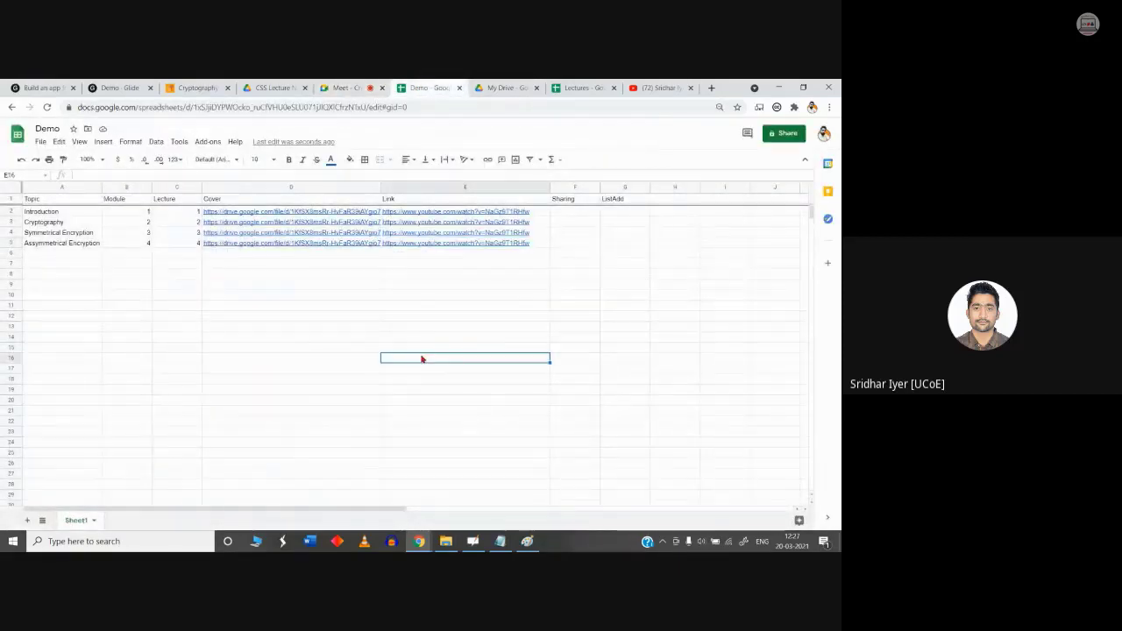
drag(618, 274, 26, 200)
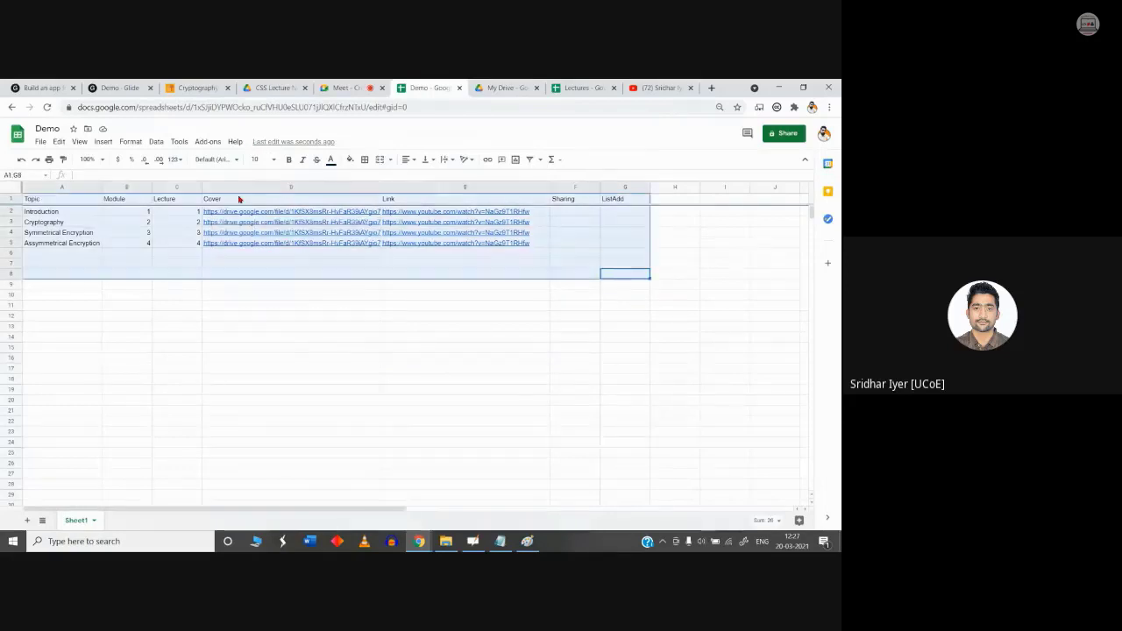
click(277, 160)
click(257, 293)
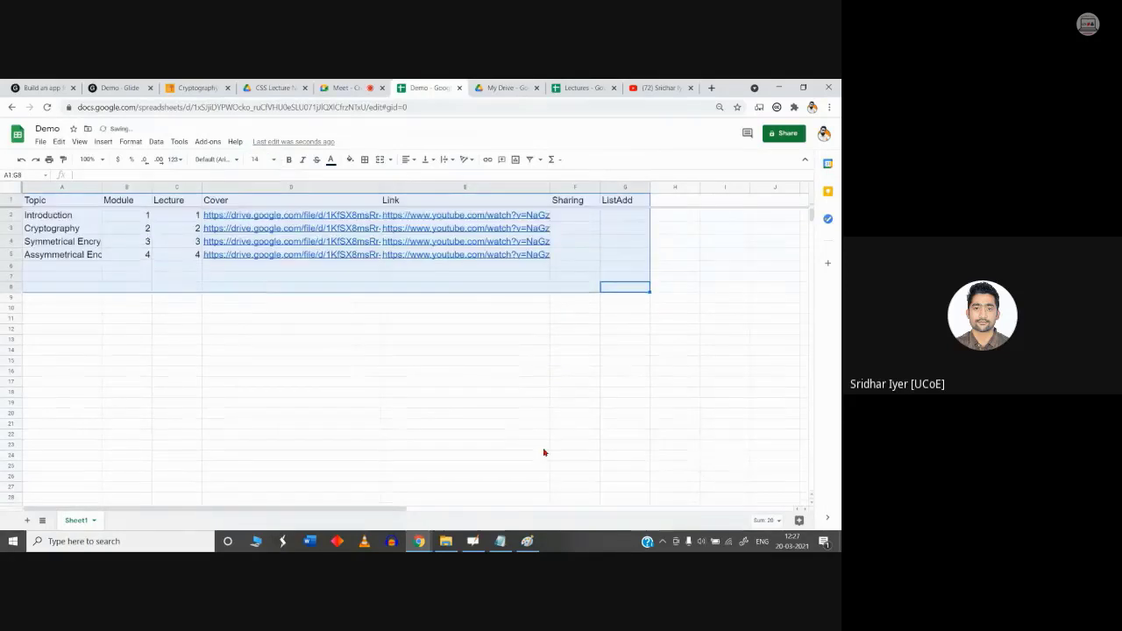
click(465, 445)
drag(600, 186, 749, 188)
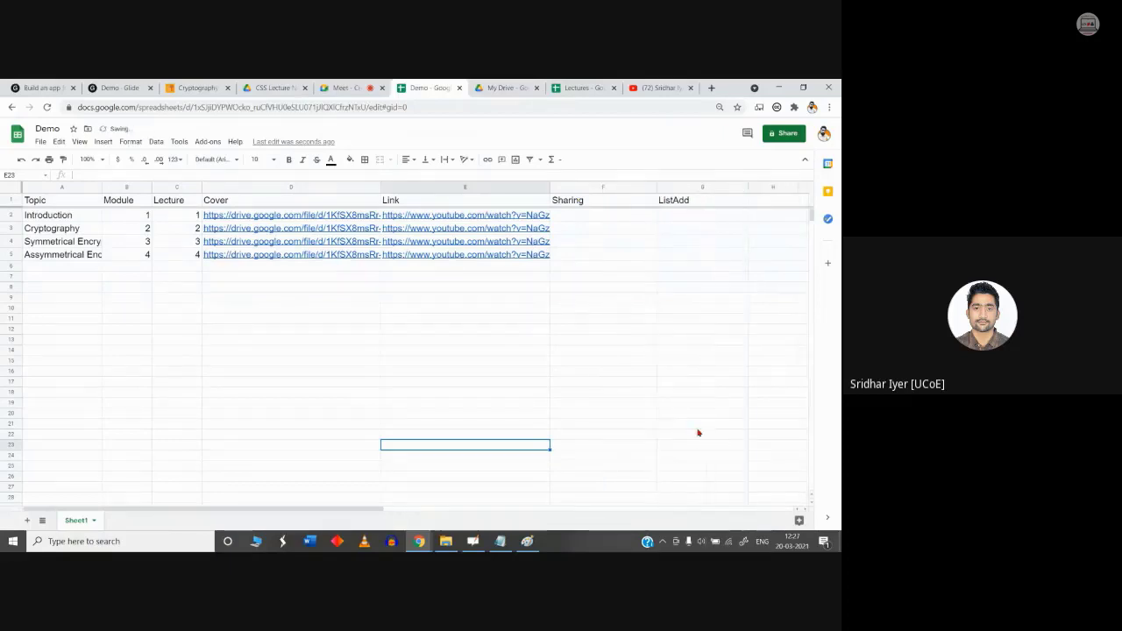
click(699, 426)
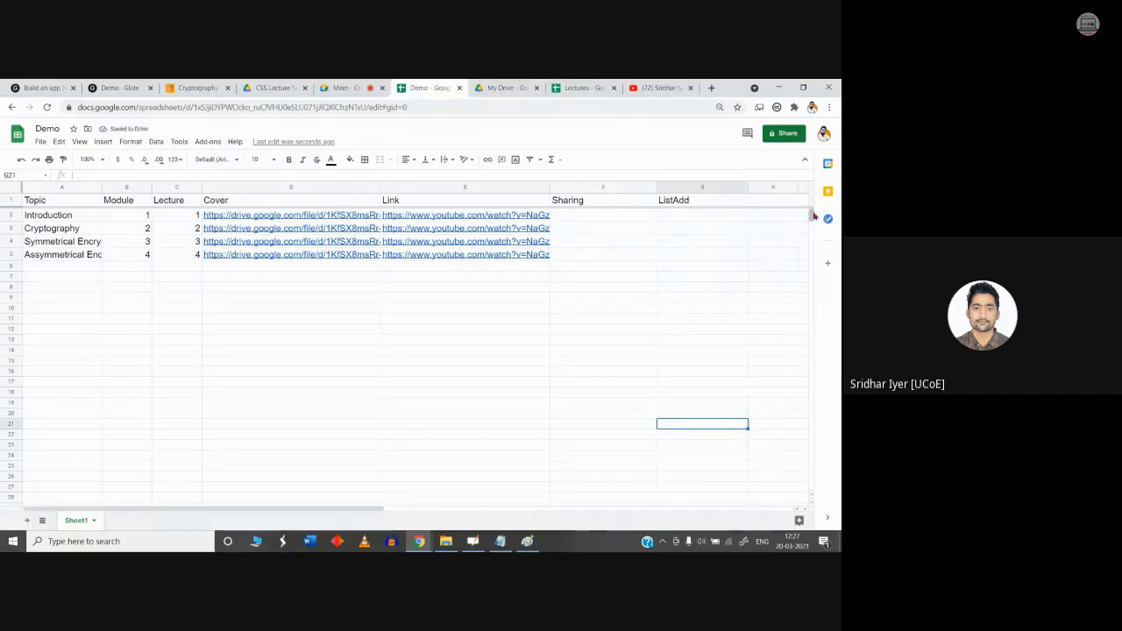
Step: Enter False in ListAdd cell G2 for the Introduction row, after a brief look at the meeting
click(692, 220)
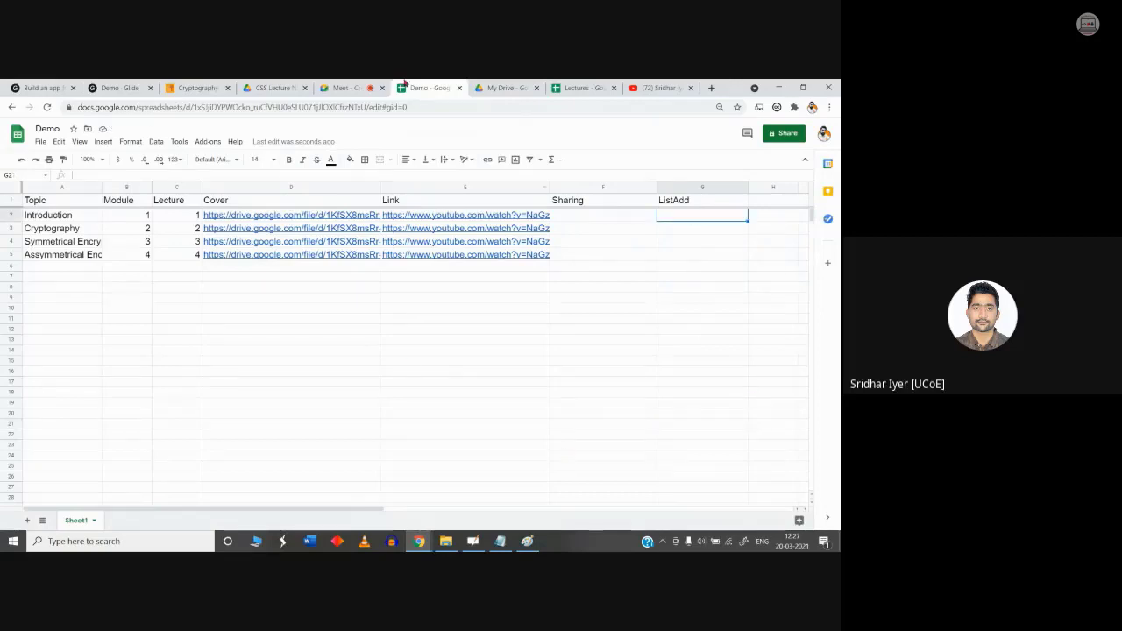
click(346, 88)
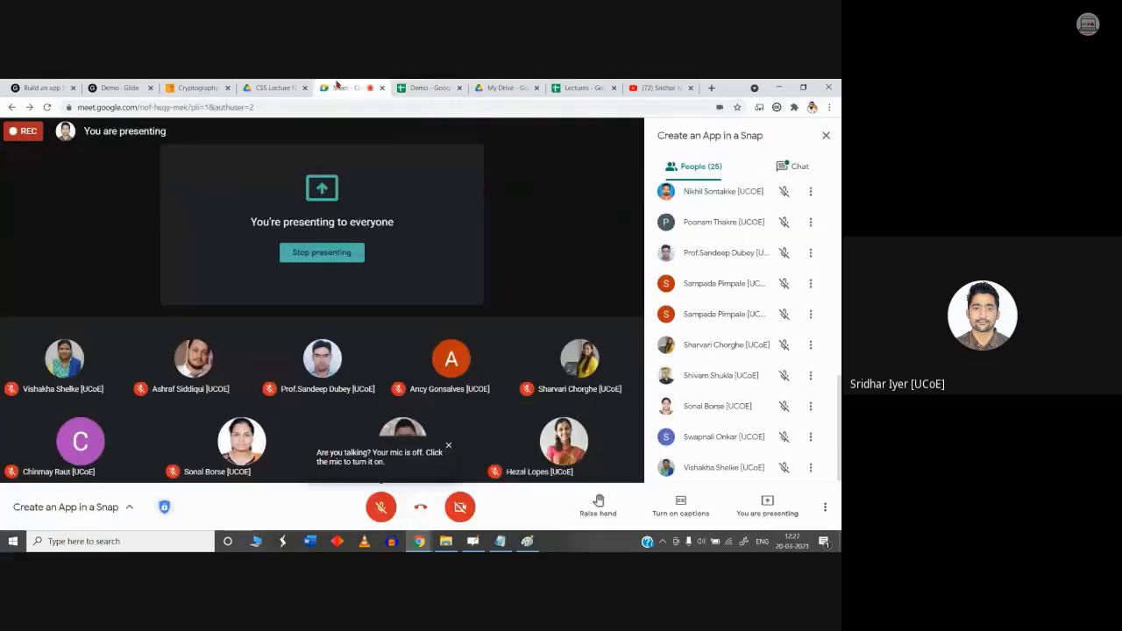
click(428, 88)
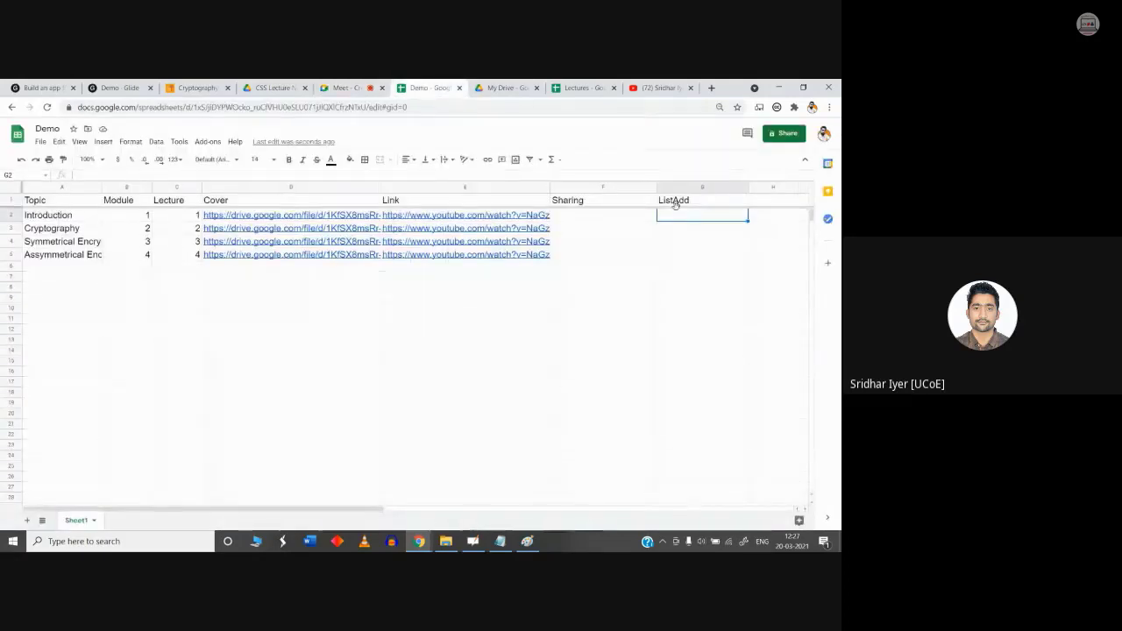
text(False)
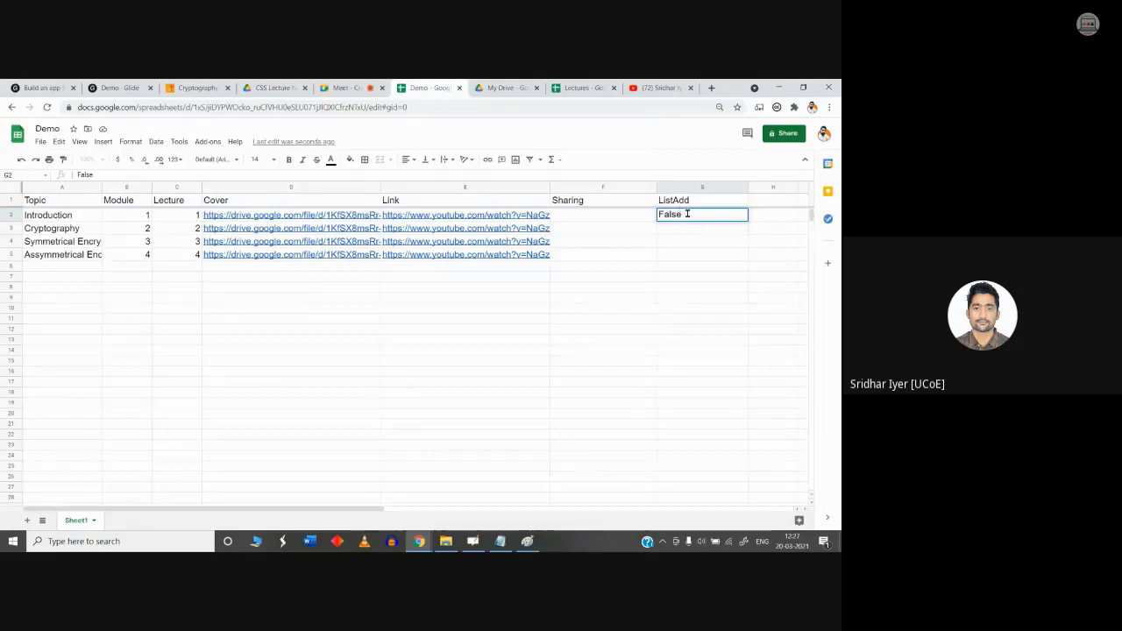
key(Return)
click(699, 217)
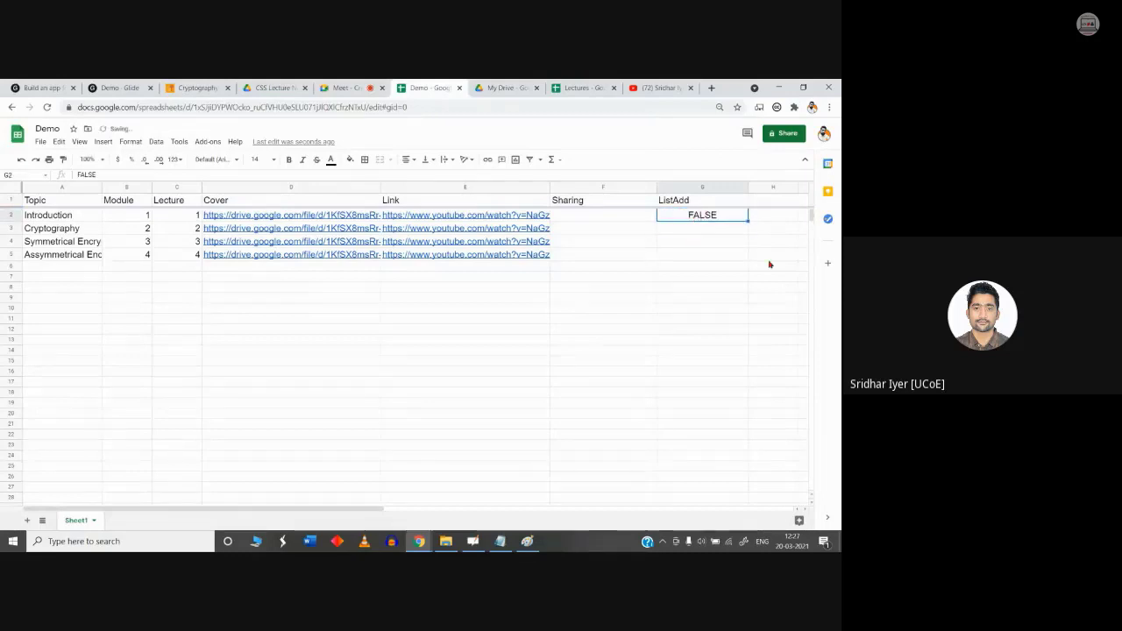
Step: Copy the FALSE value from ListAdd cell G2 into cells G3, G4 and G5
key(ctrl+c)
click(689, 236)
key(ctrl+v)
click(699, 245)
key(ctrl+v)
click(700, 257)
key(ctrl+v)
click(693, 352)
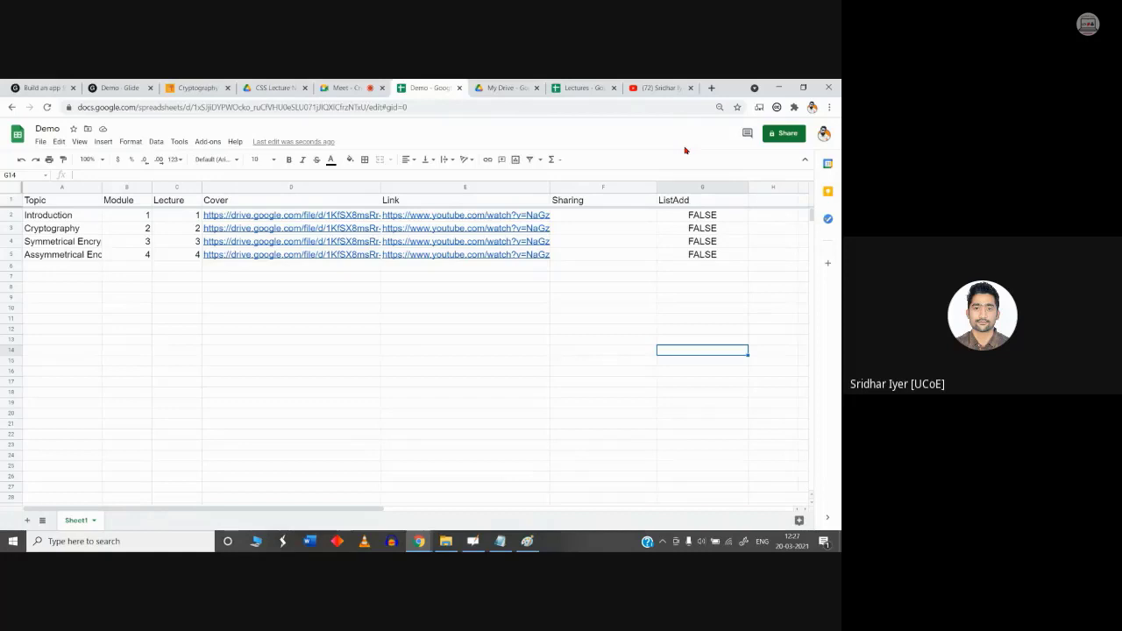
Step: Review the latest participant replies in the Google Meet chat and return to the Demo spreadsheet
click(289, 86)
click(345, 88)
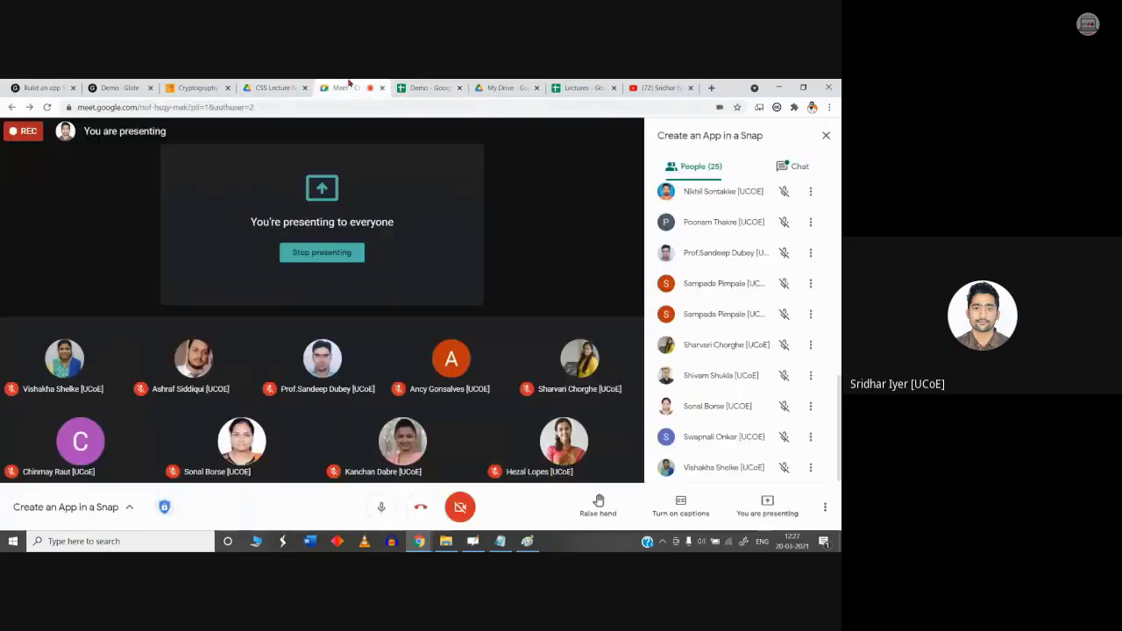
click(430, 88)
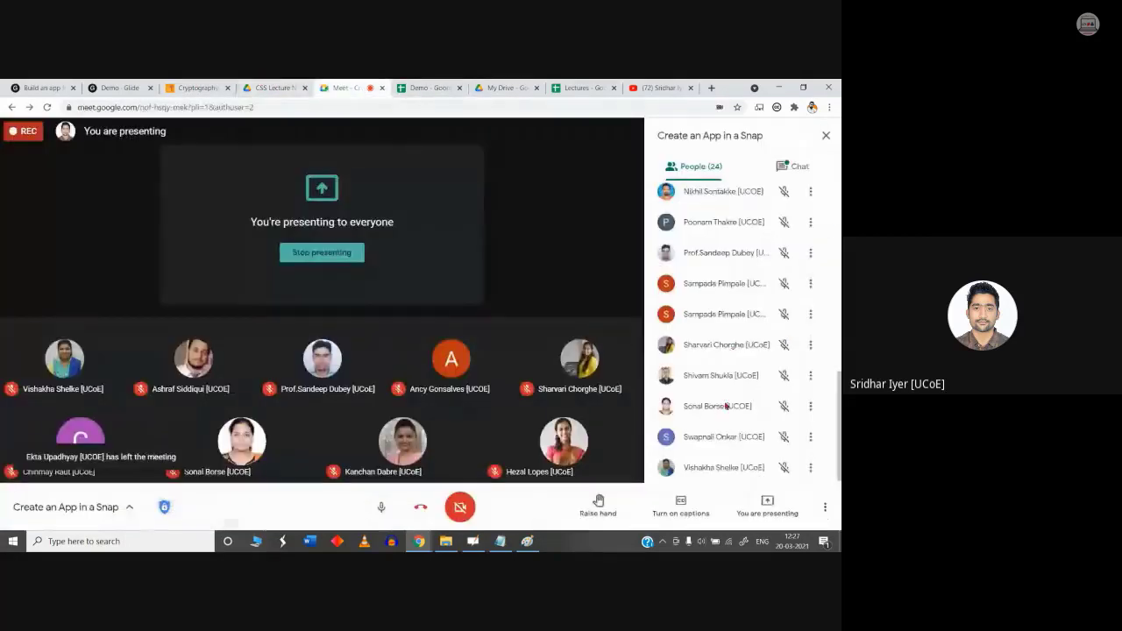
click(794, 166)
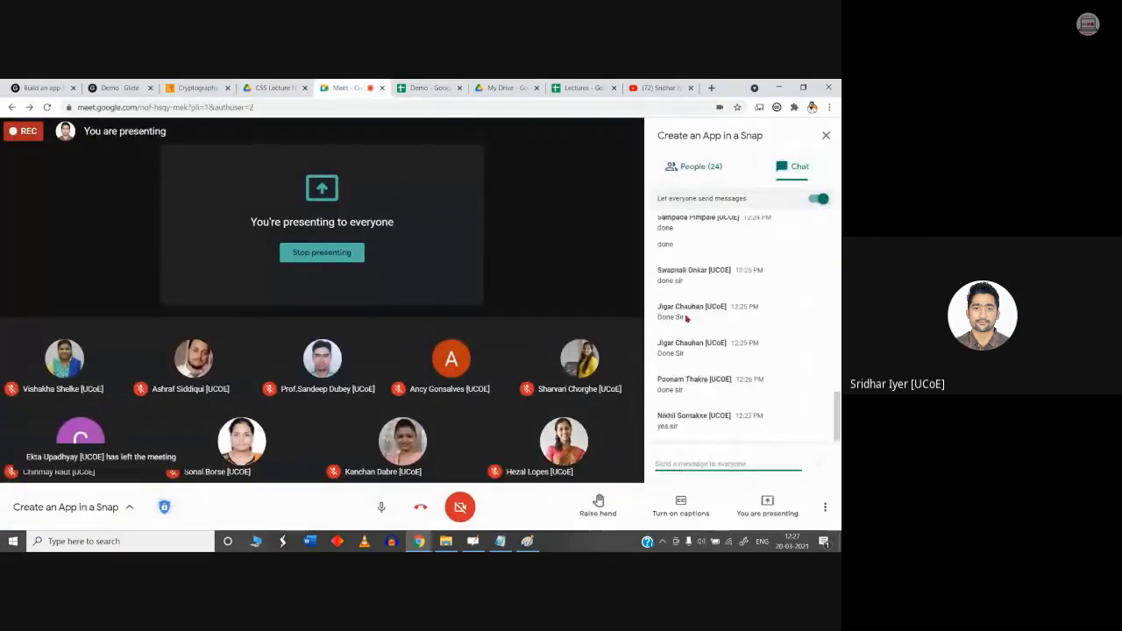
key(ctrl+Tab)
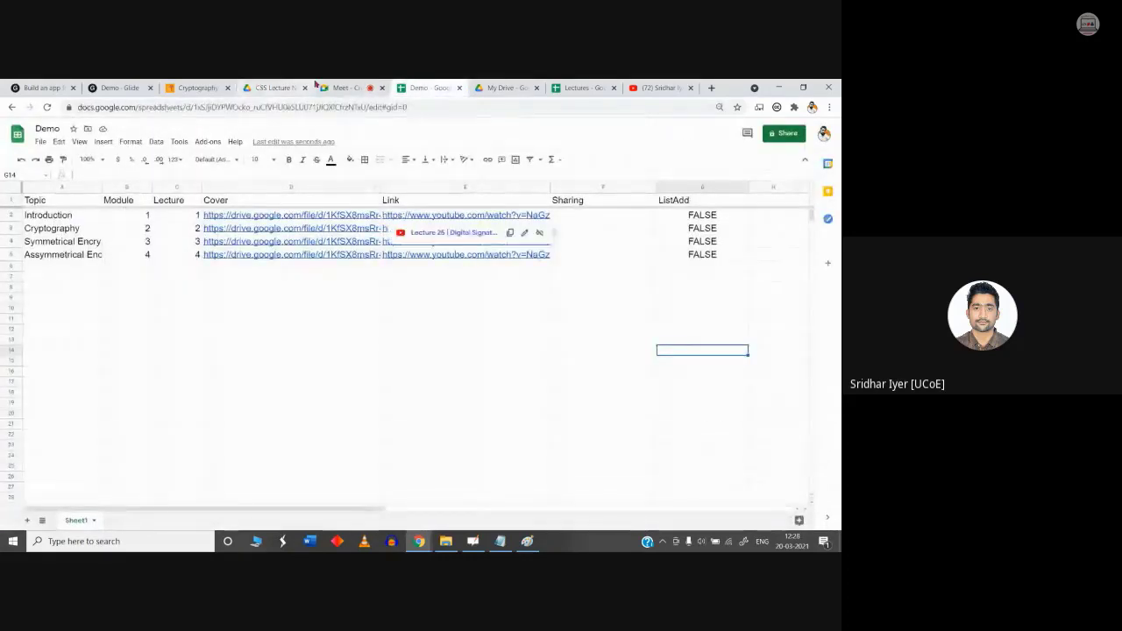
click(344, 87)
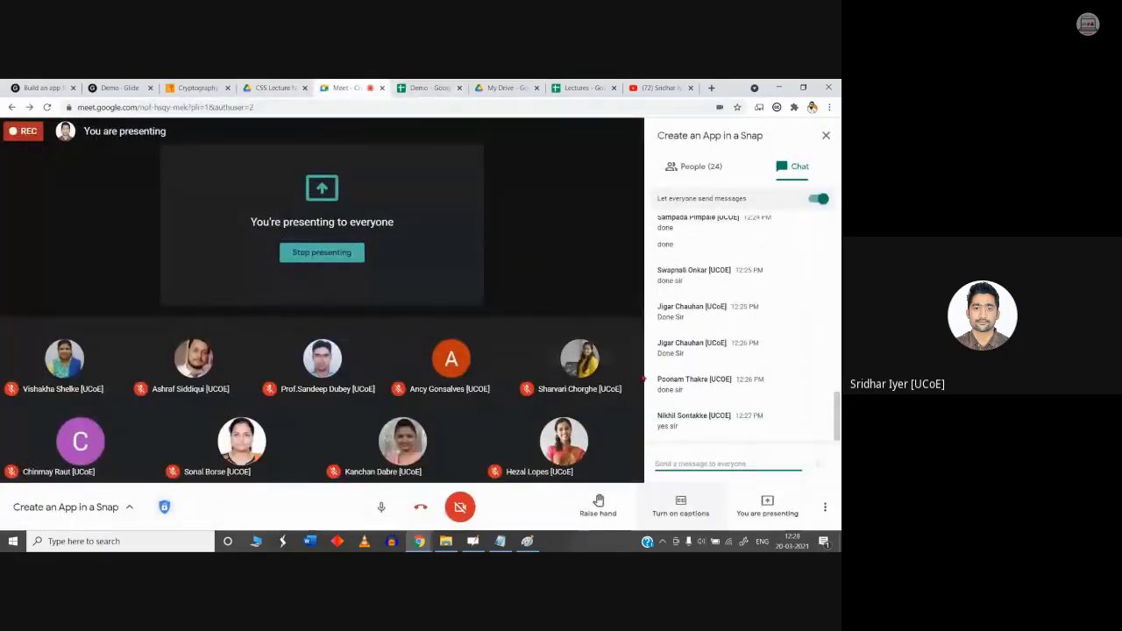
click(428, 88)
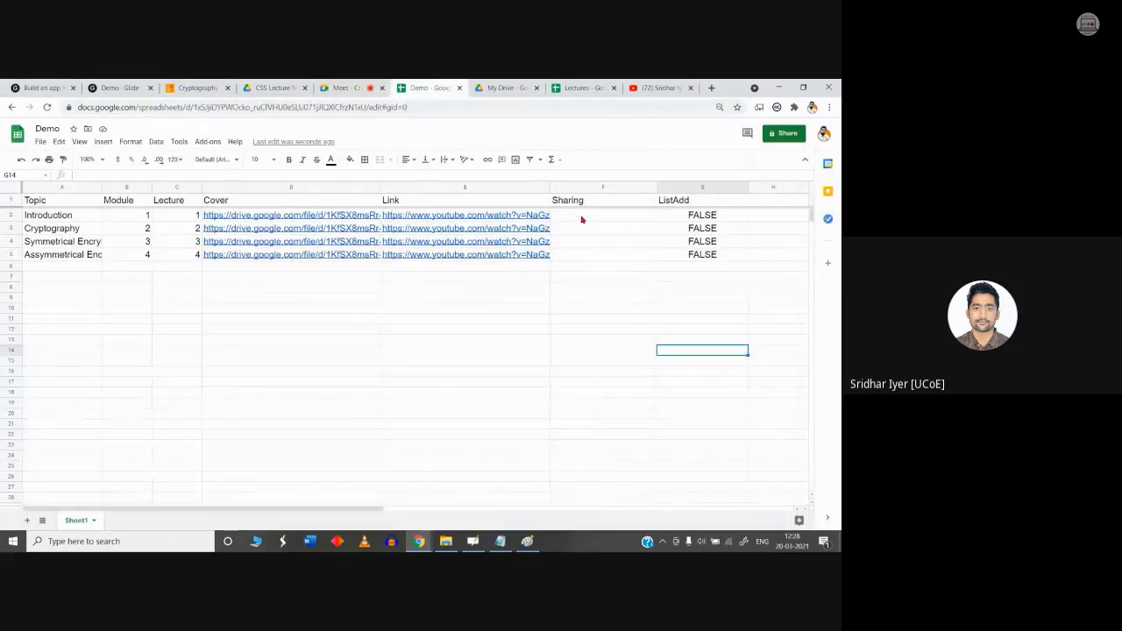
Step: Switch to the published Cryptography app and view the sharing options of its Vigenere Cipher lecture
click(214, 83)
click(306, 288)
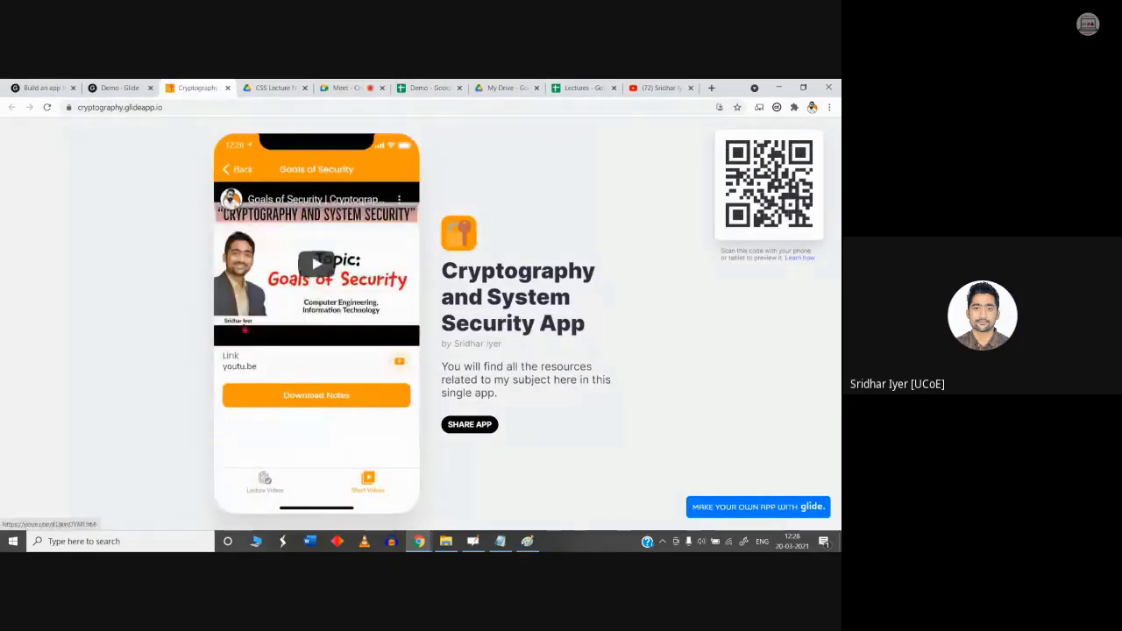
click(226, 171)
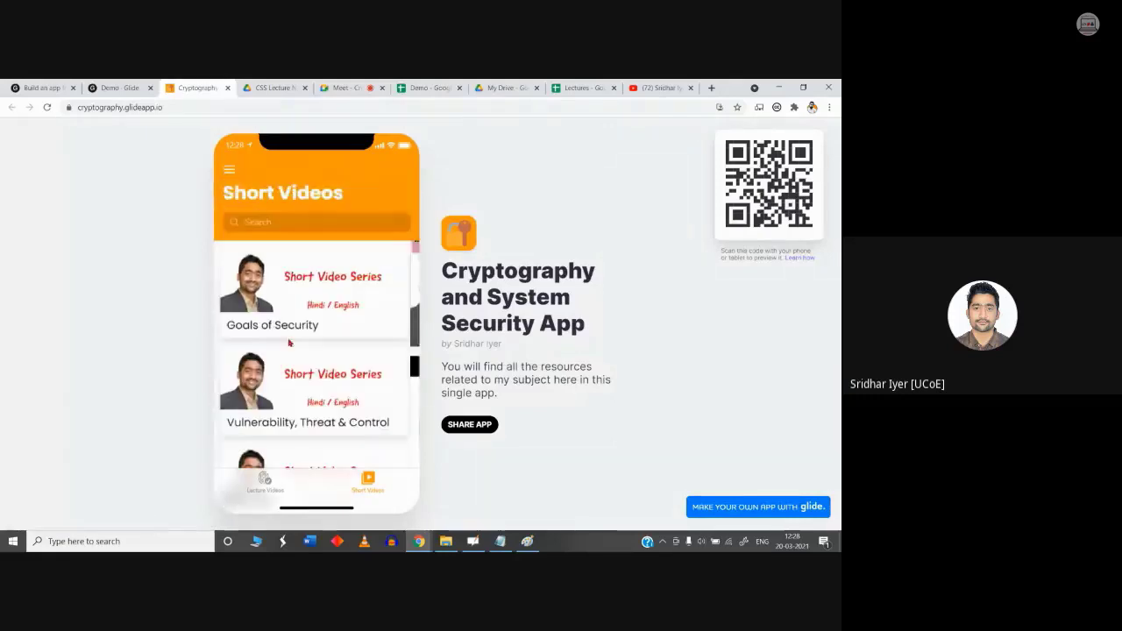
click(253, 489)
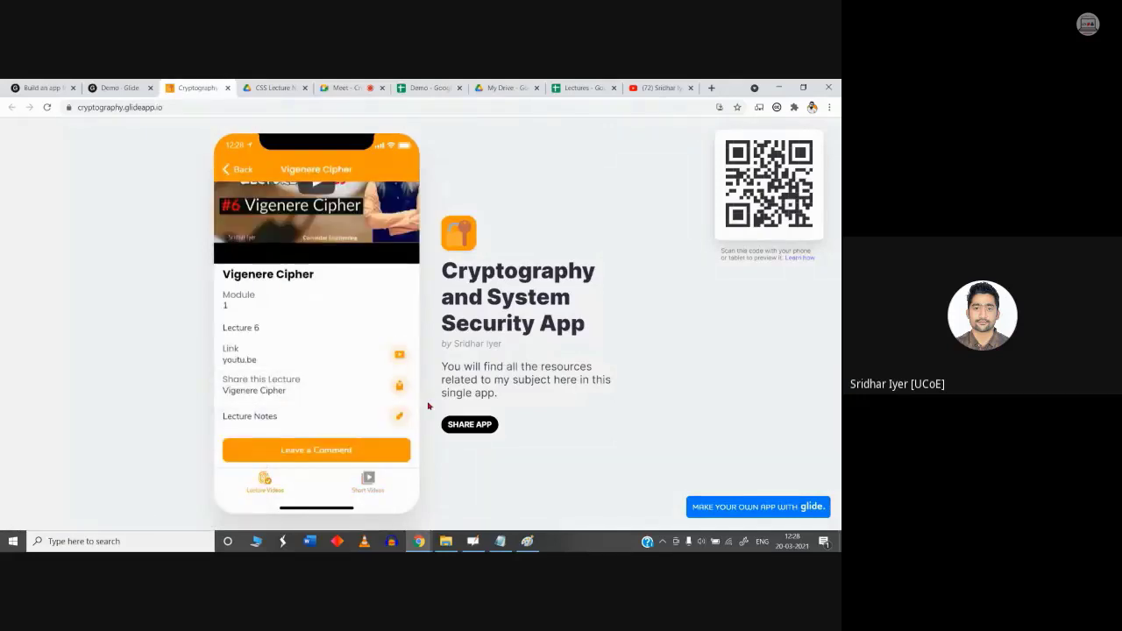
click(406, 392)
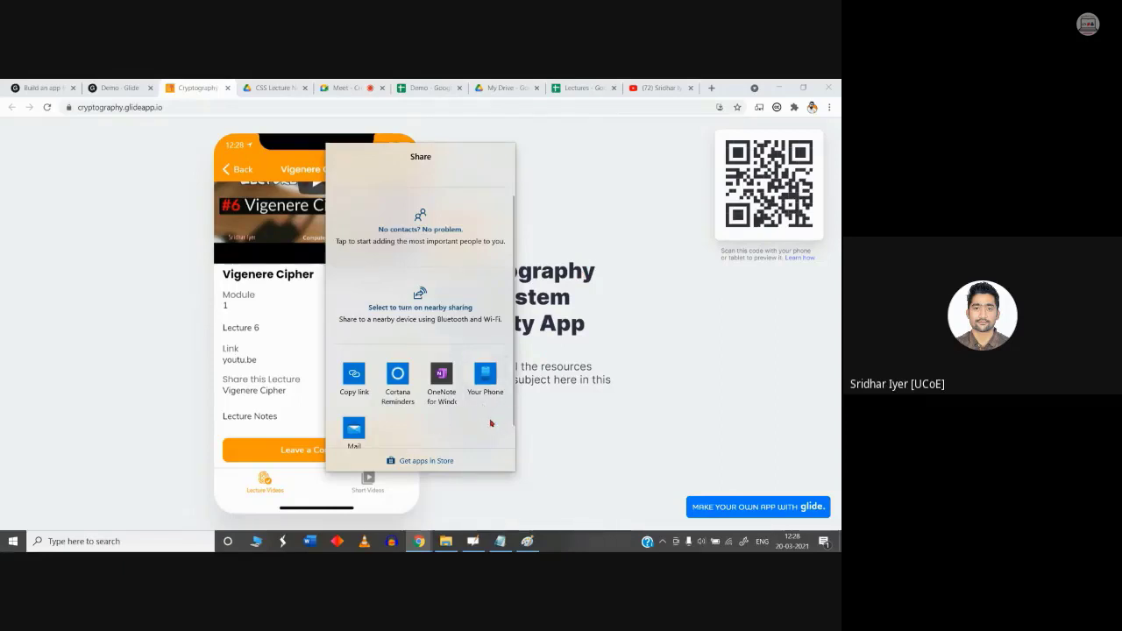
Step: Copy the Sharing ARRAYFORMULA from cell F2 of the Lectures spreadsheet and send it in the Google Meet chat
click(572, 87)
click(611, 249)
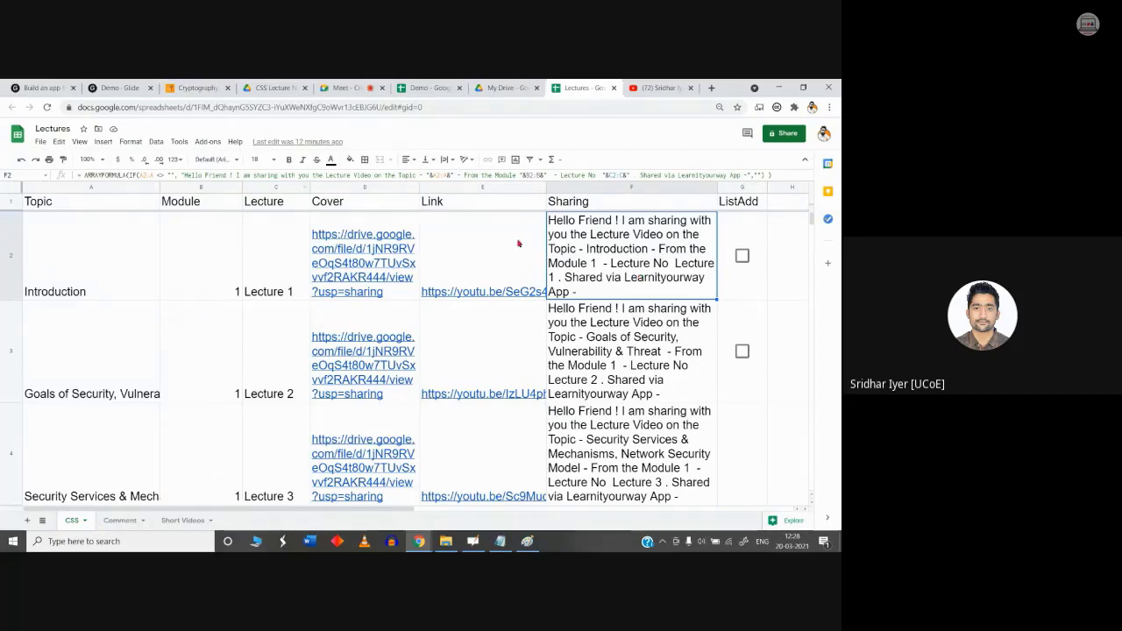
click(571, 174)
drag(753, 247, 549, 220)
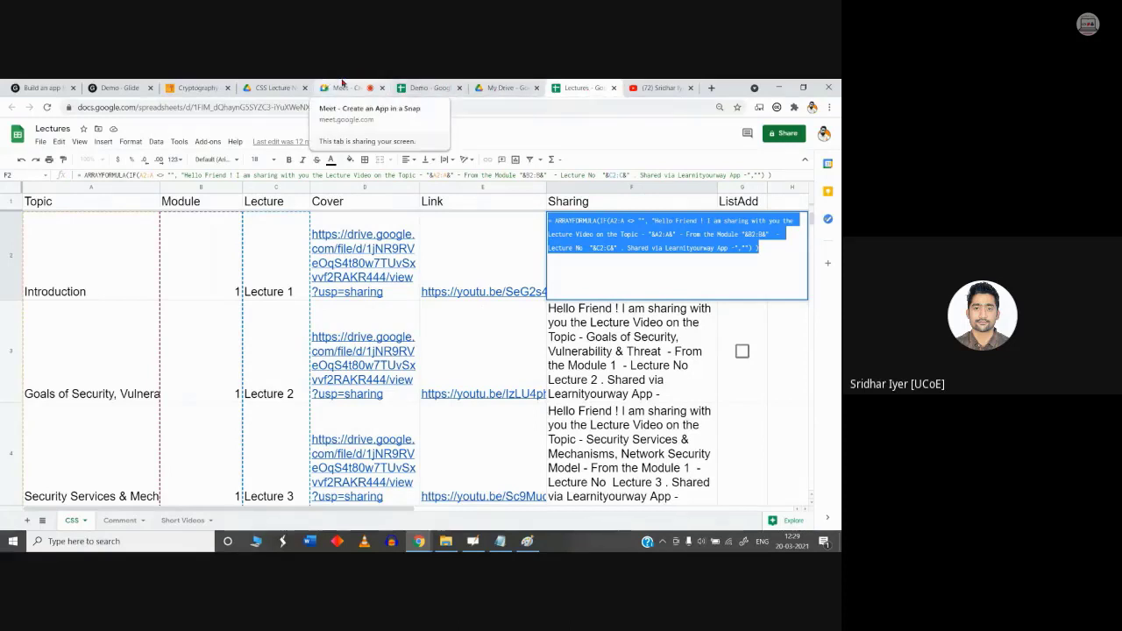
click(343, 87)
click(800, 458)
text(=ARRAYFORMULA(IF(A2:A <> "", "Hello Friend ! I am sharing with you the Lecture Video on the Topic - "&A2:A&" - From the Module "&B2:B&" - Lecture No "&C2:C& " . Shared via Learnityourway App -","") ))
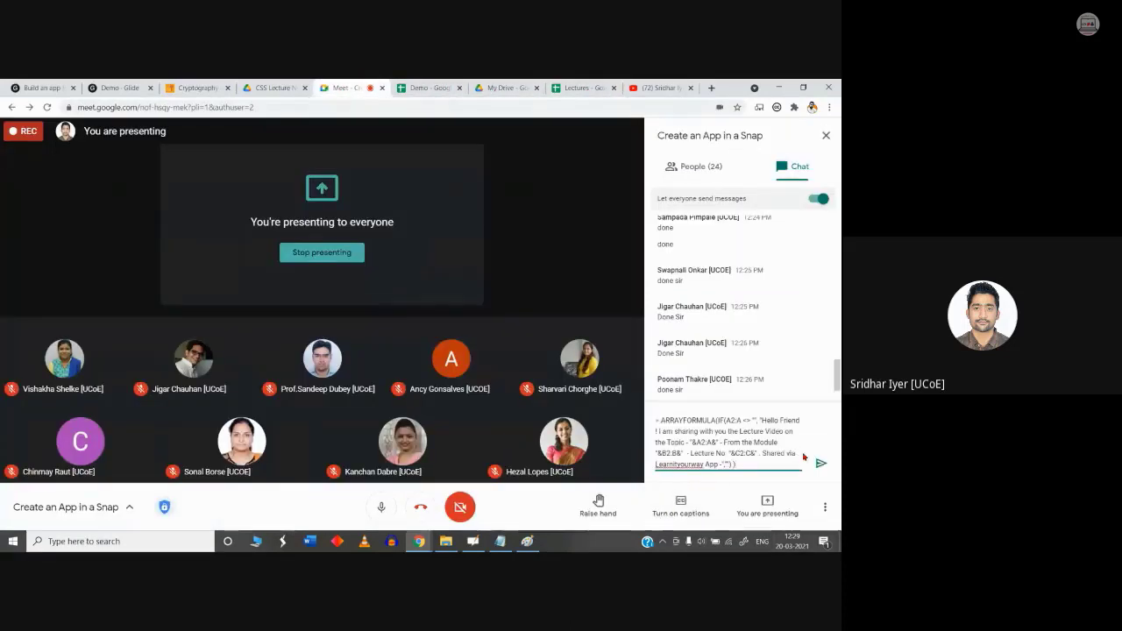
key(Return)
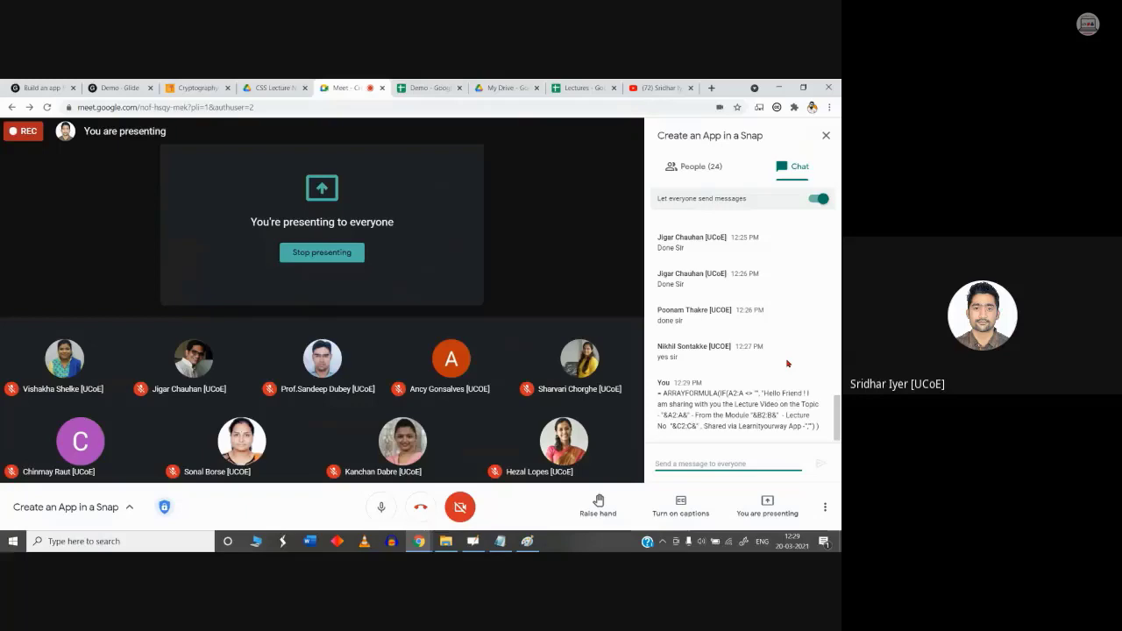
Step: Compare the Sharing formula in cell F2 of the Lectures spreadsheet with the Topic column and the sharing texts in F3 and F4
click(572, 85)
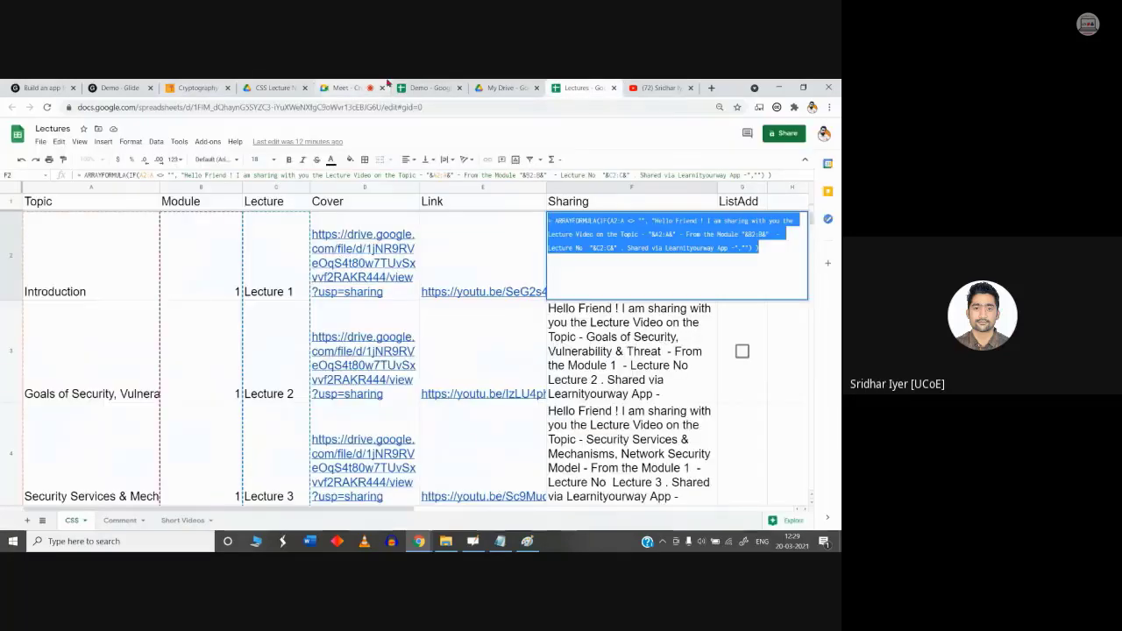
click(344, 85)
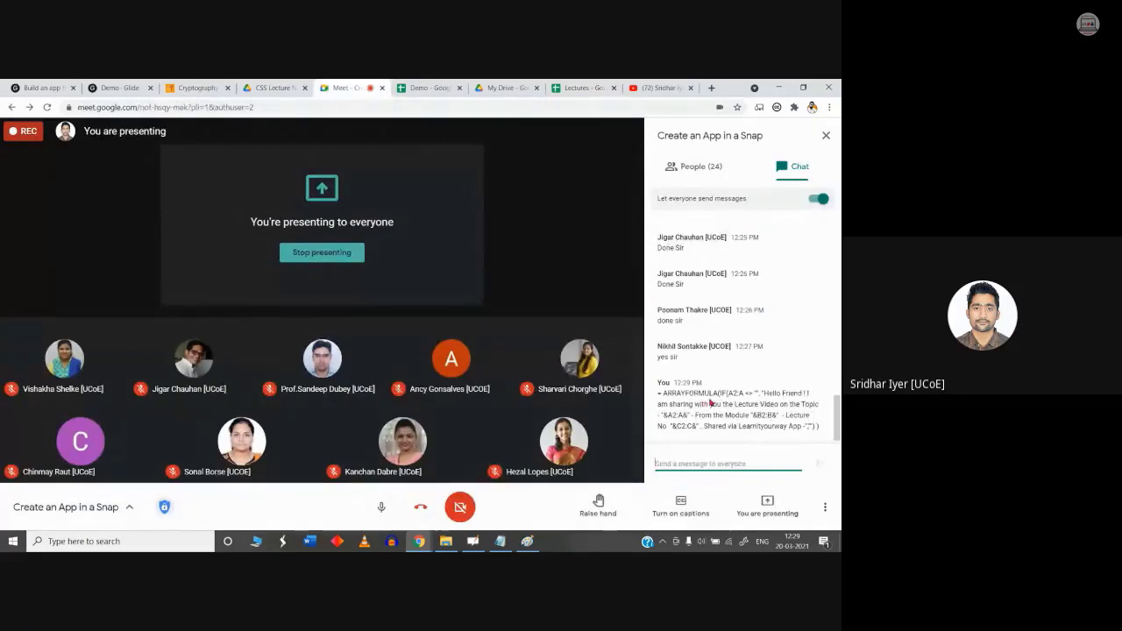
click(578, 88)
click(579, 216)
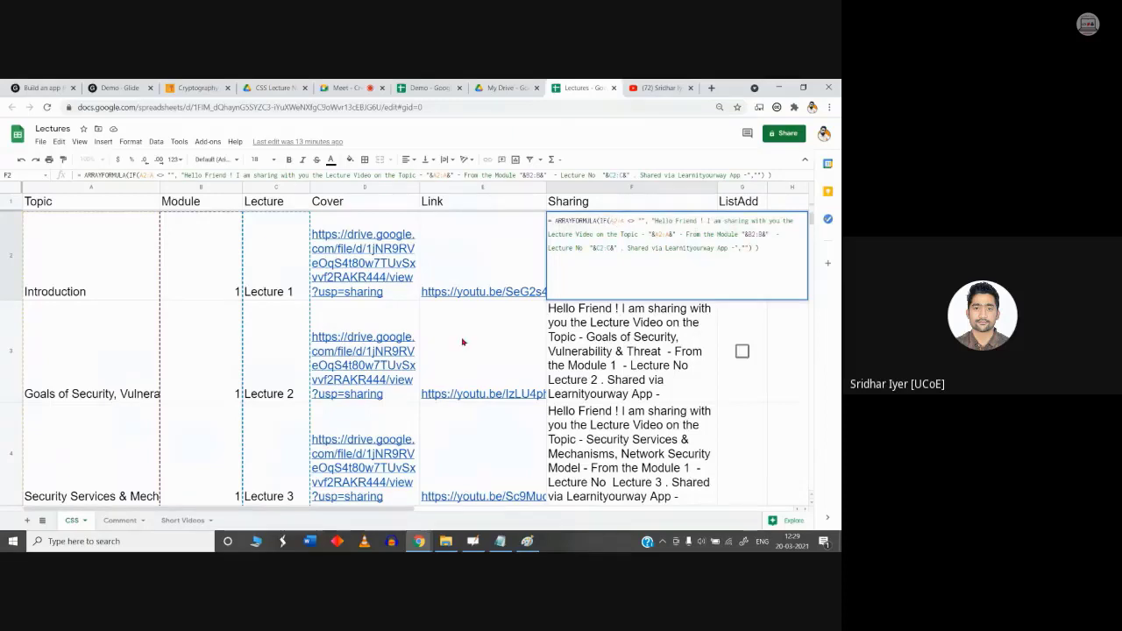
click(72, 188)
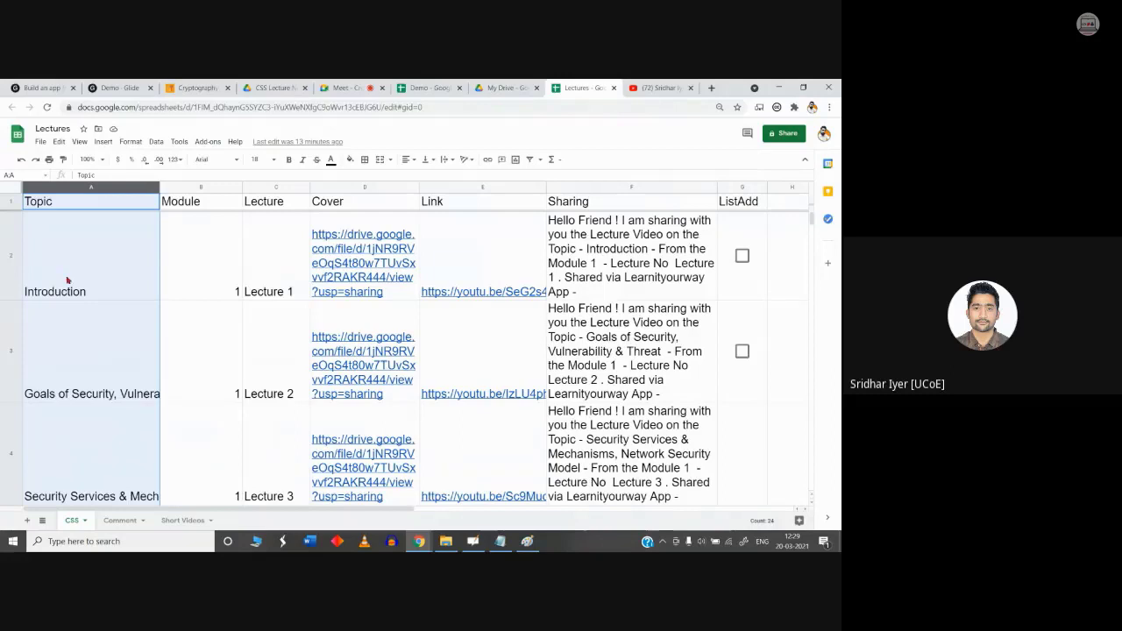
click(600, 239)
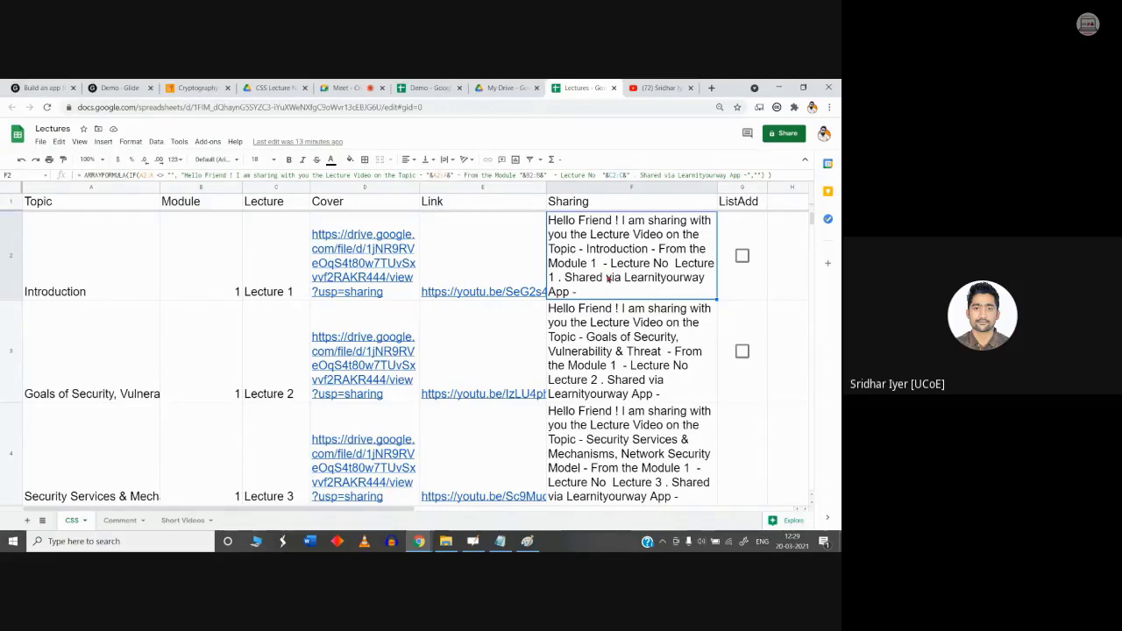
click(690, 381)
click(679, 456)
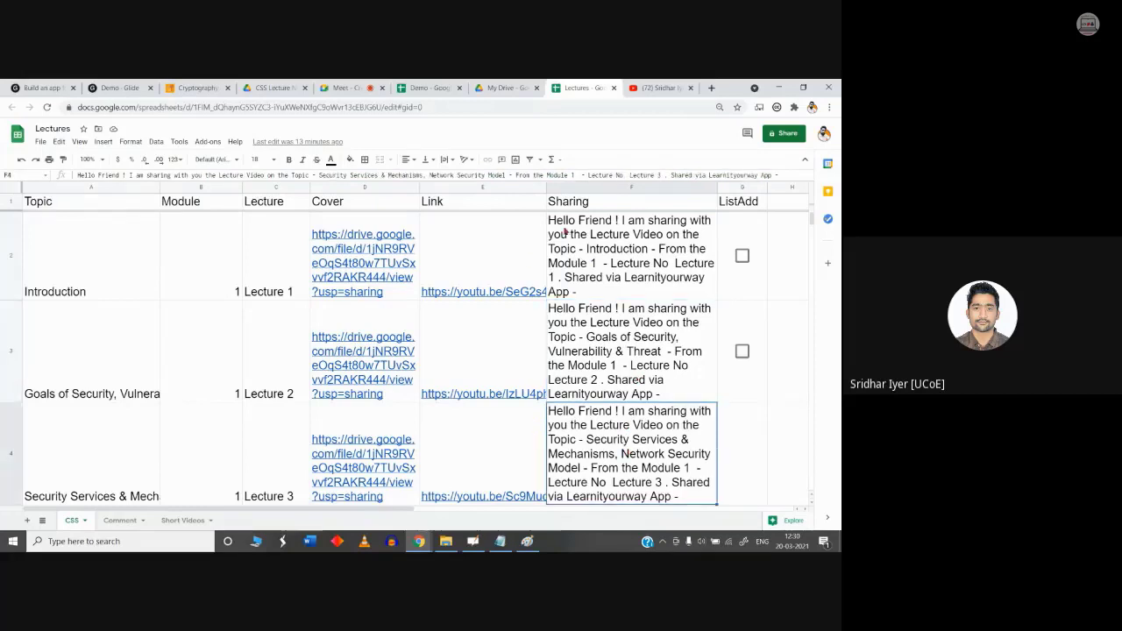
Step: Clear the Sharing formula from cell F2 of the Lectures spreadsheet and try to paste it back
click(665, 279)
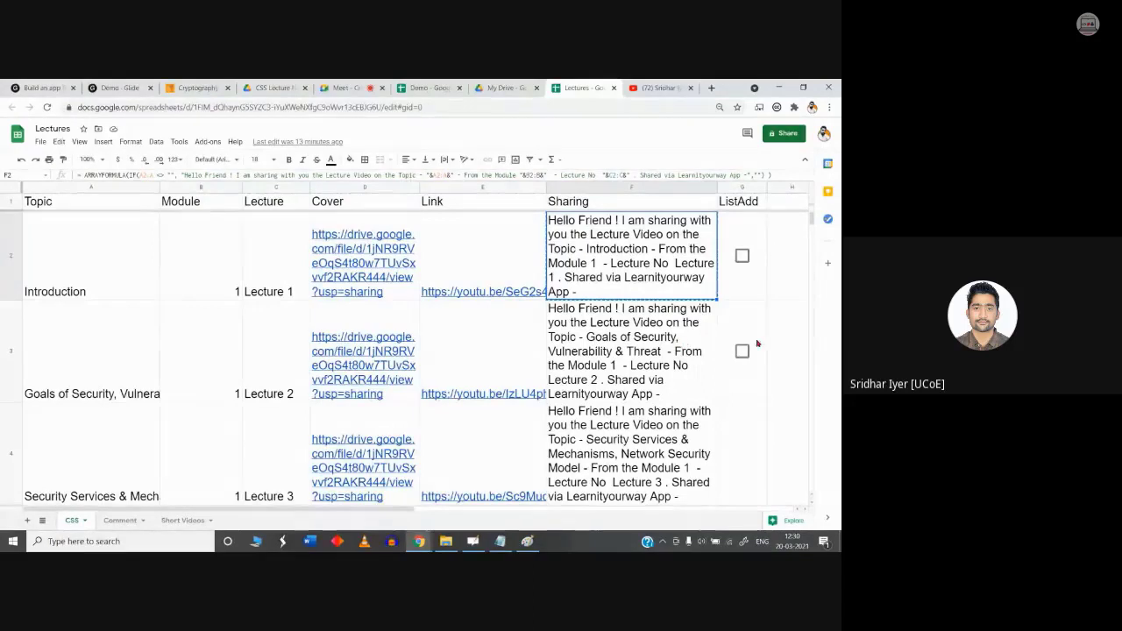
key(Delete)
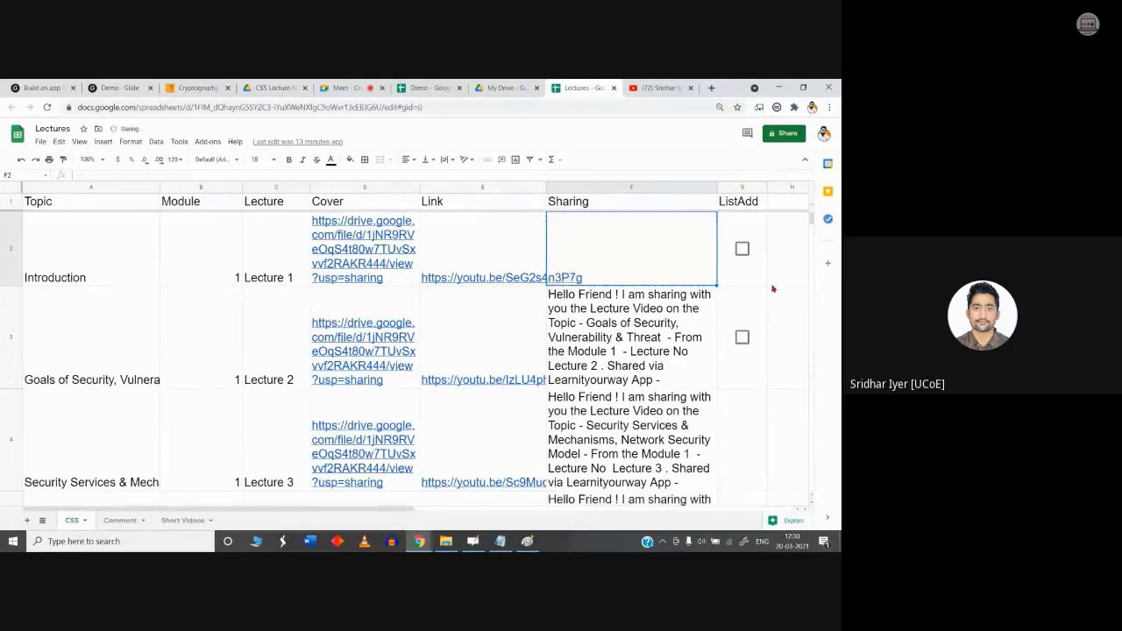
key(ctrl+v)
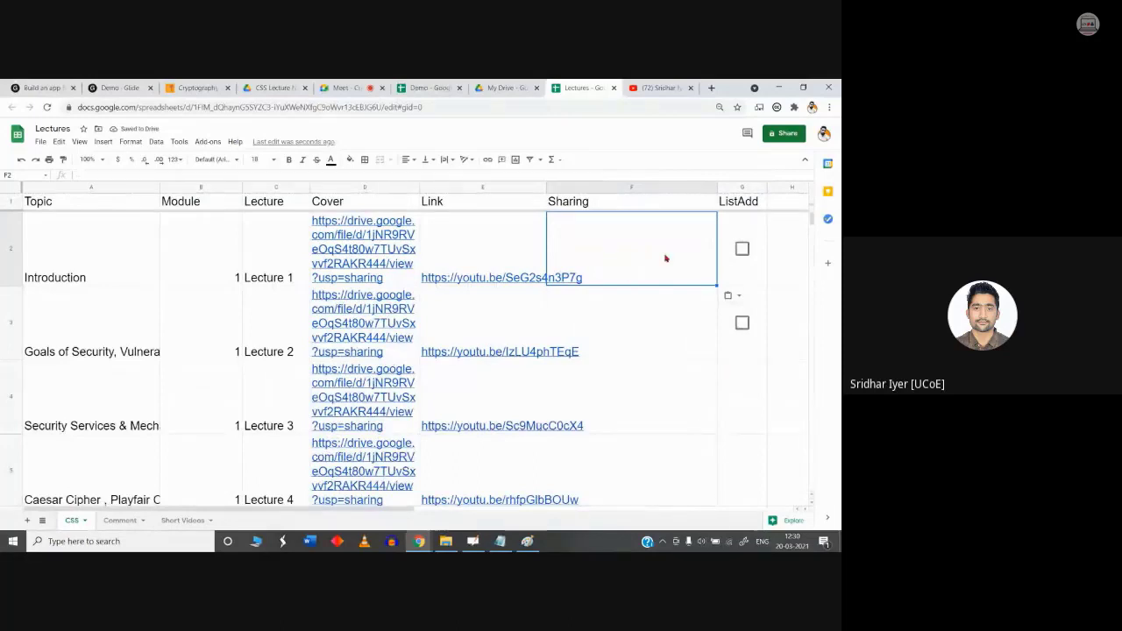
key(ctrl+v)
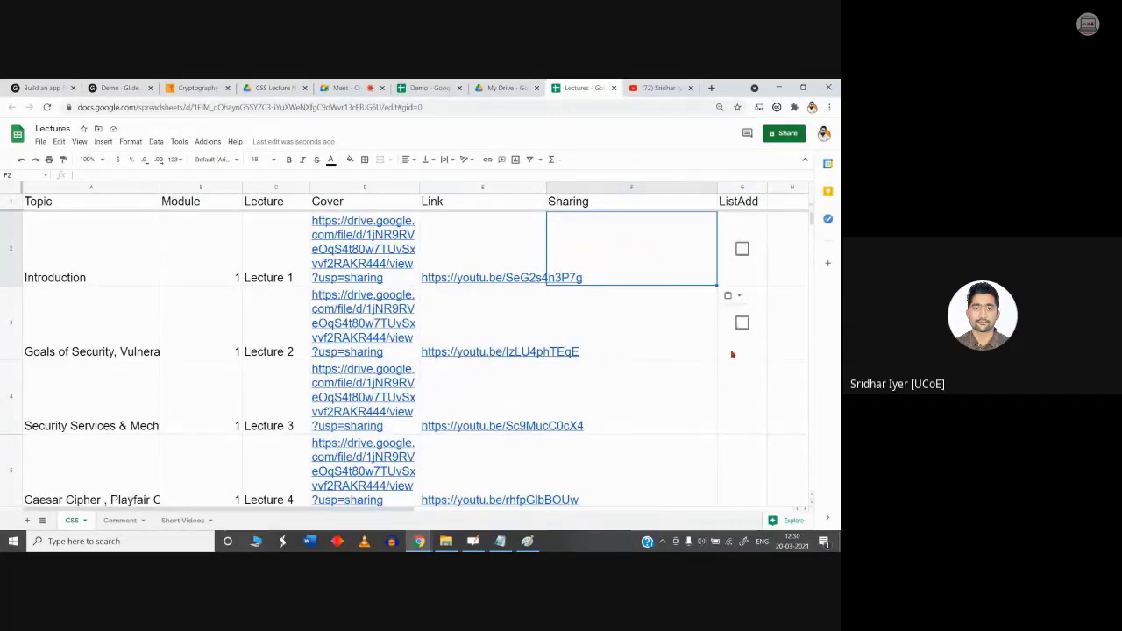
Step: Copy the ARRAYFORMULA message from the Google Meet chat and leave the meeting tab
click(430, 87)
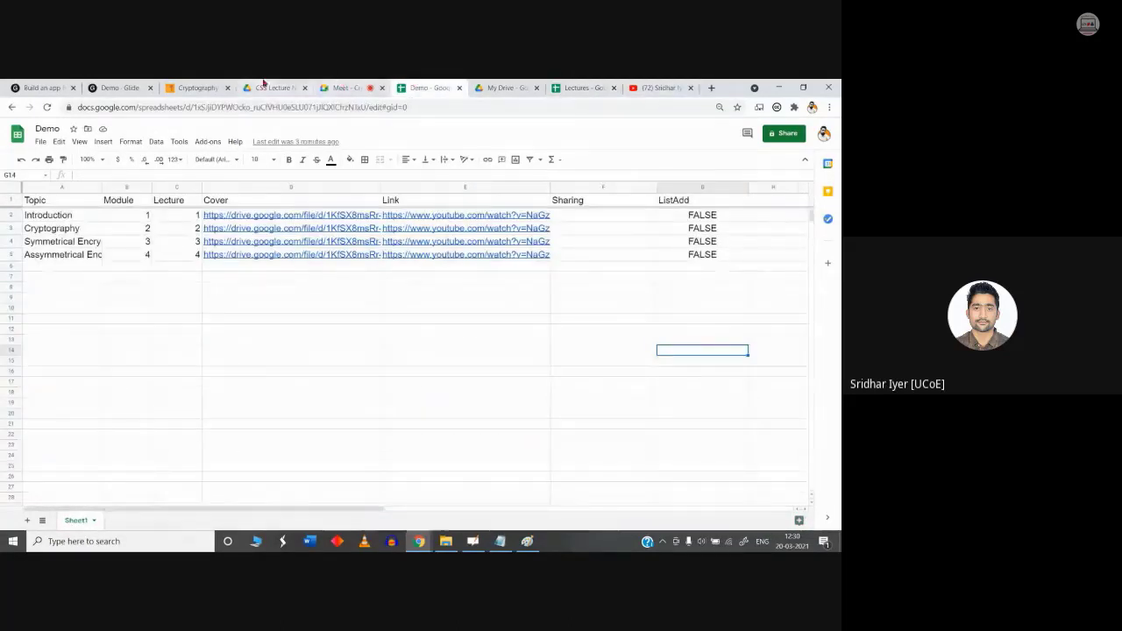
click(263, 85)
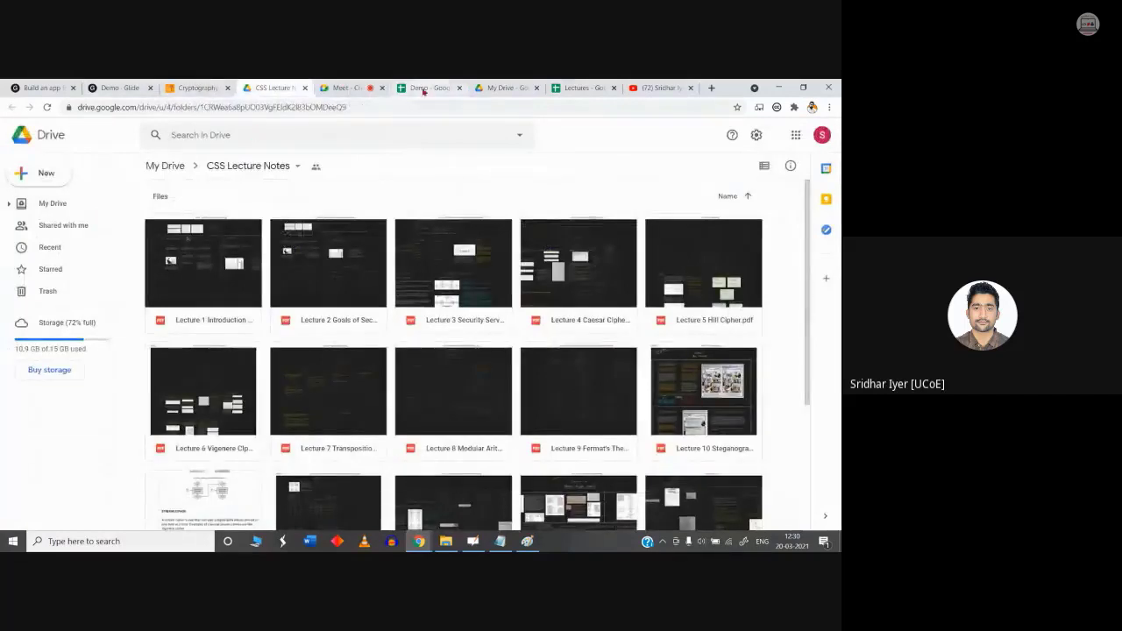
click(345, 88)
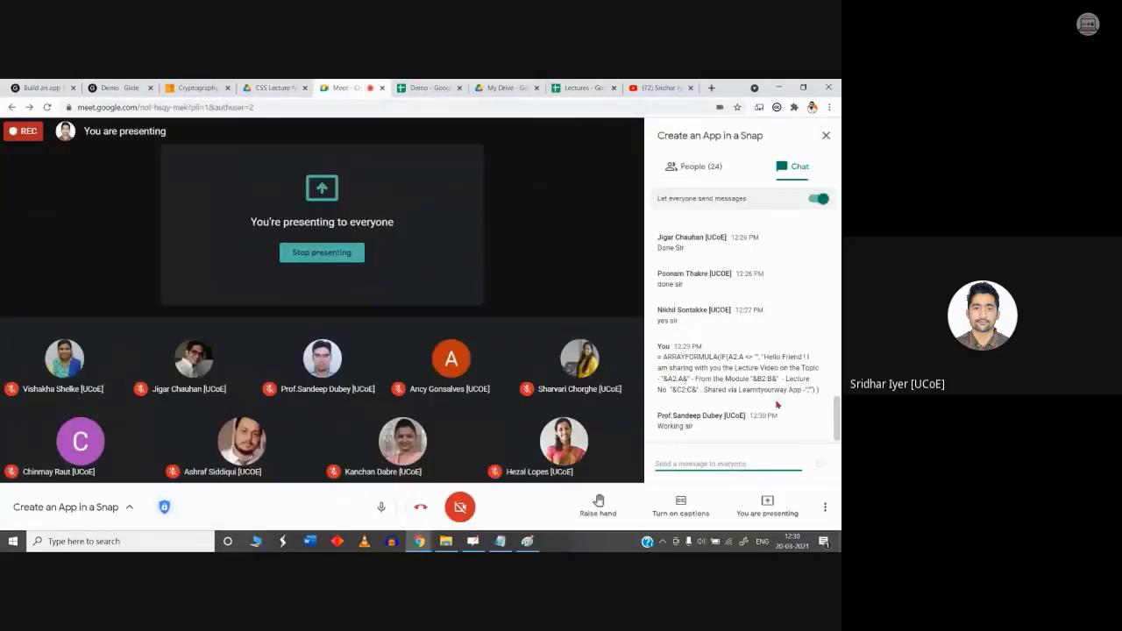
drag(820, 396, 656, 357)
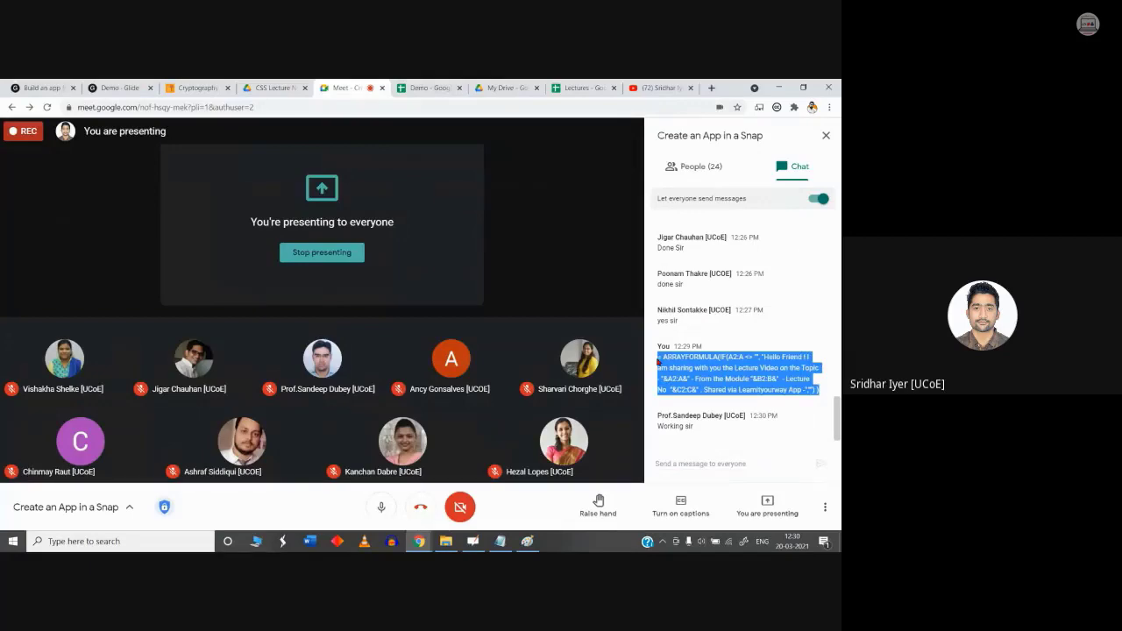
click(427, 87)
click(504, 88)
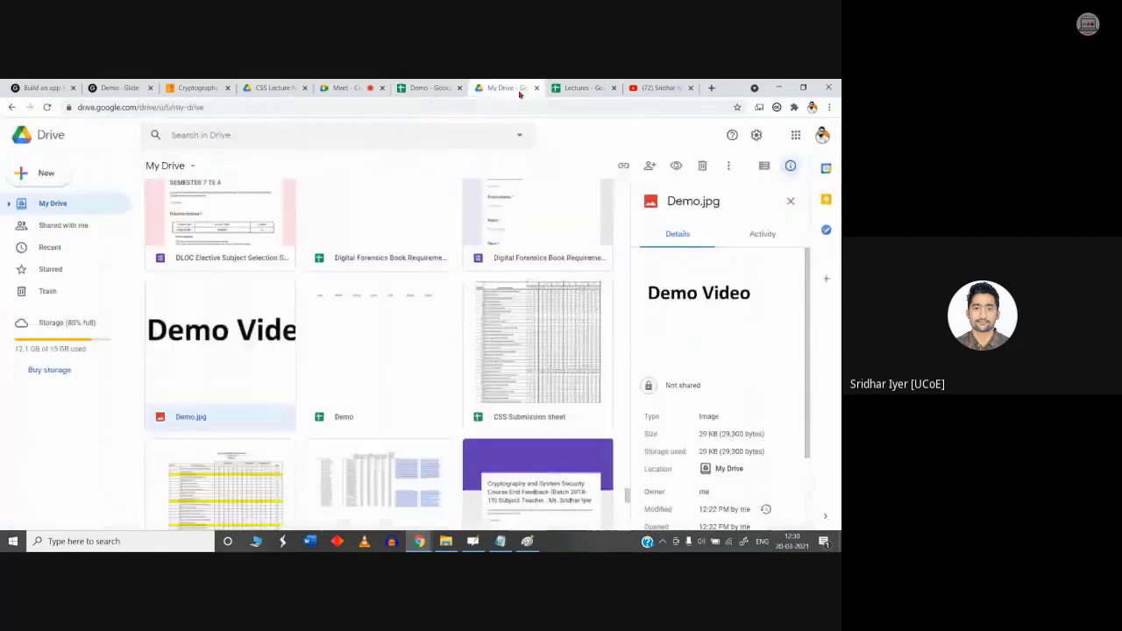
Step: Widen the Link column in the Lectures spreadsheet, paste the copied formula into Sharing cell F2 and check the rows below
click(586, 87)
click(542, 186)
drag(545, 186, 610, 185)
click(686, 250)
double_click(692, 263)
key(ctrl+v)
key(Escape)
click(687, 426)
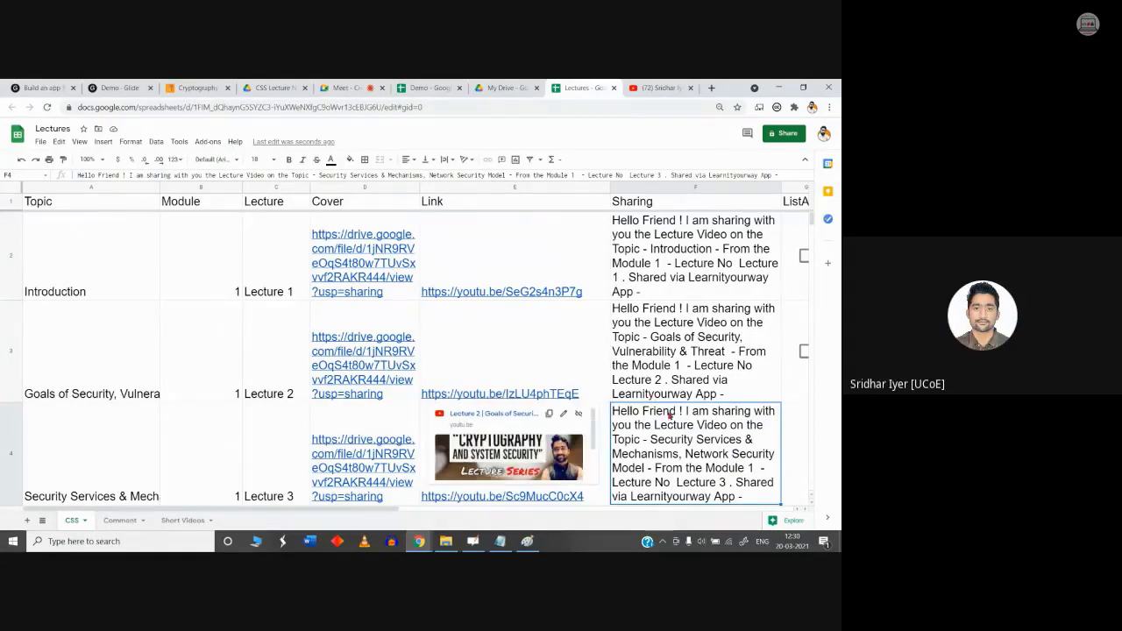
key(Up)
key(Up)
click(715, 373)
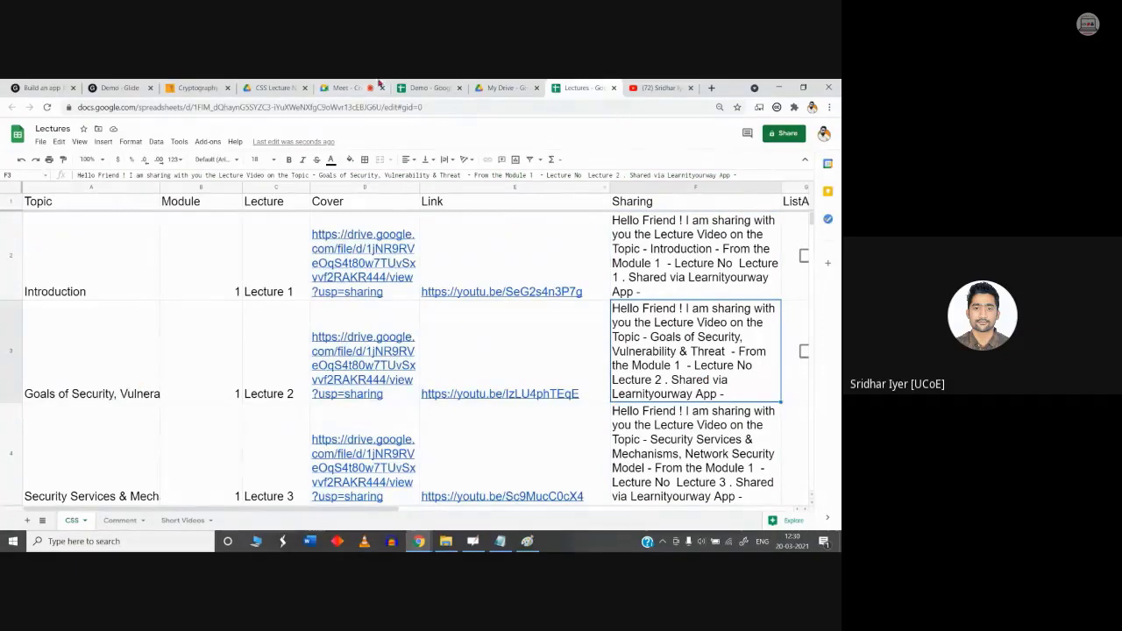
Step: Paste the copied sharing ARRAYFORMULA into Sharing cell F2 of the Demo spreadsheet
click(427, 88)
click(581, 218)
key(ctrl+v)
key(Return)
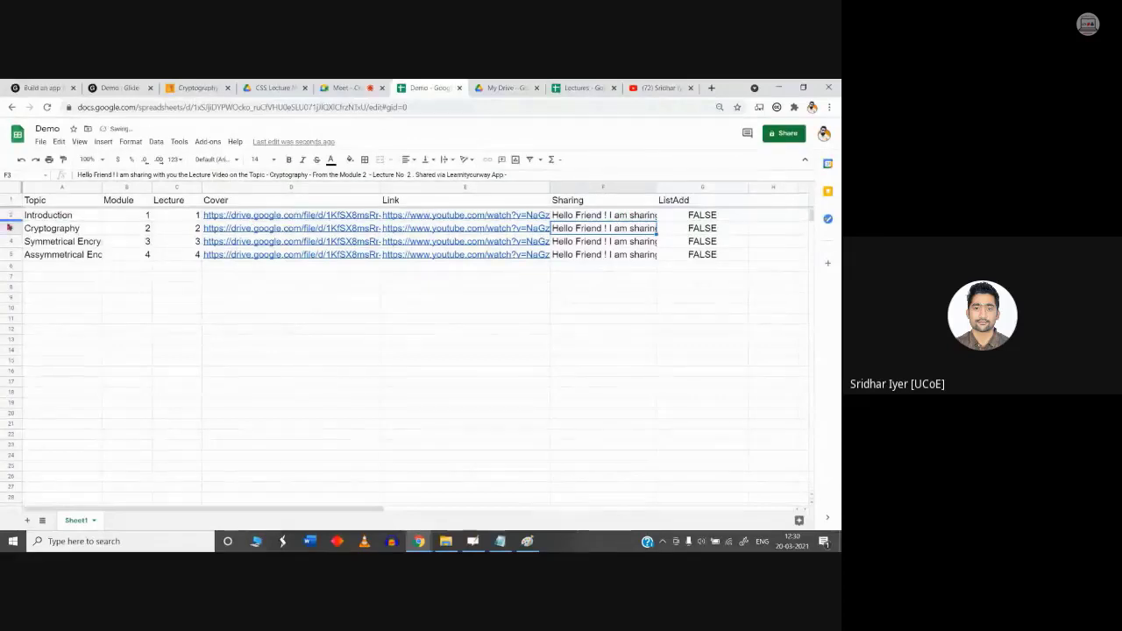
Step: Wrap the text in the Demo spreadsheet's Sharing column and widen that column
click(627, 191)
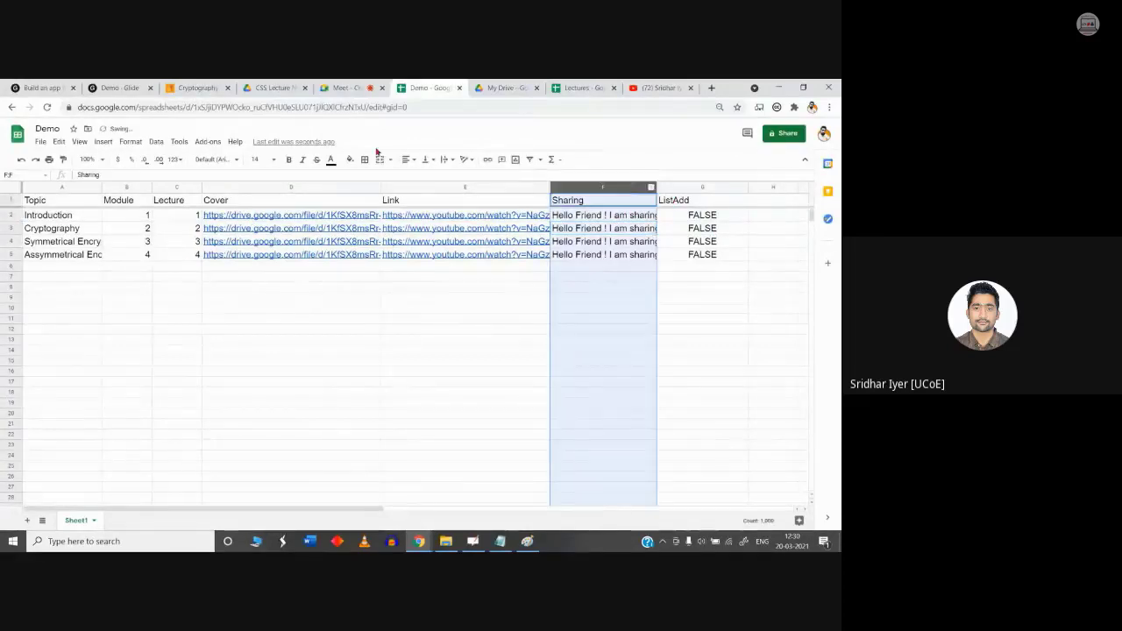
click(447, 159)
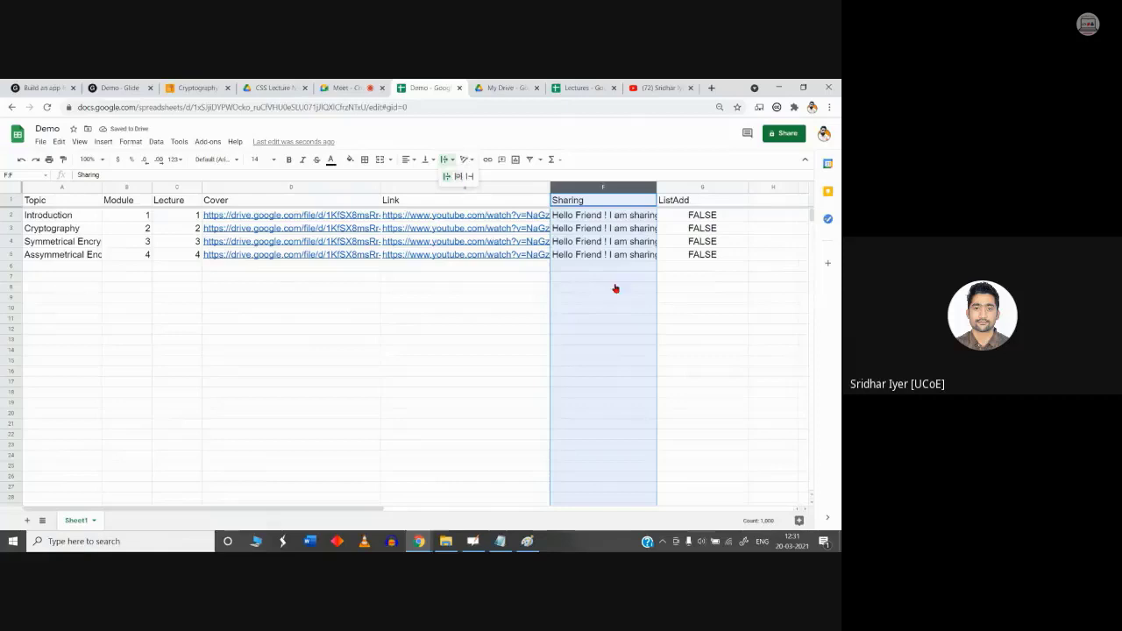
click(457, 176)
click(716, 388)
drag(658, 188, 721, 187)
Step: Examine the ARRAYFORMULA in Sharing cell F2 of the Demo spreadsheet and leave it without editing
click(665, 253)
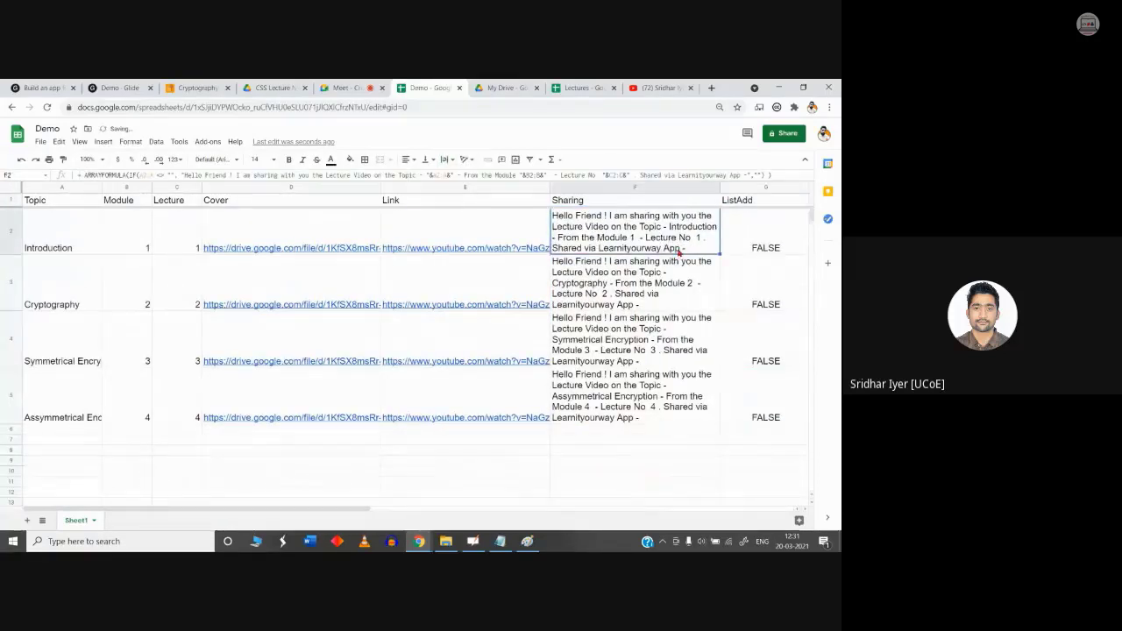
double_click(678, 251)
click(292, 174)
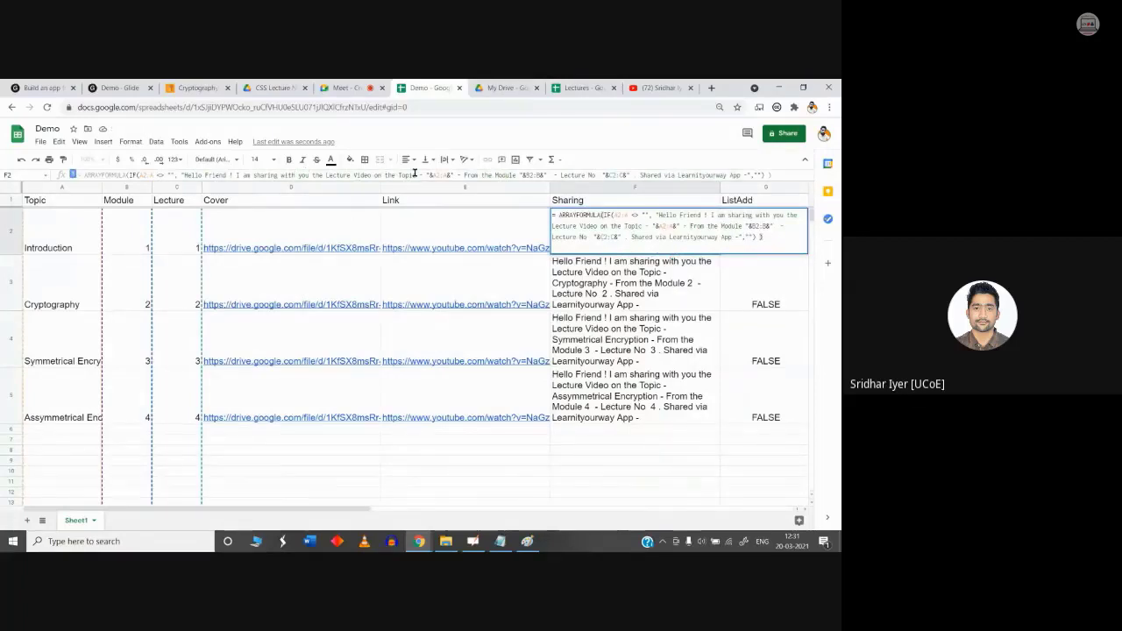
click(633, 483)
drag(289, 508, 250, 505)
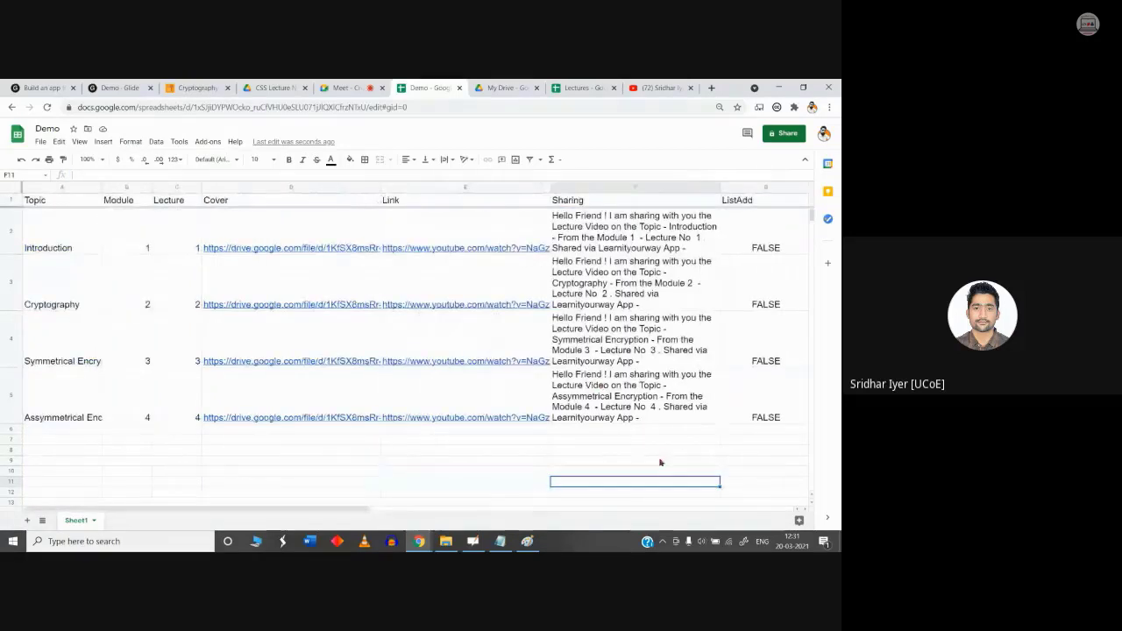
Step: Check the Google Meet chat for replies, muting the microphone to listen to participants and unmuting it to answer
click(345, 87)
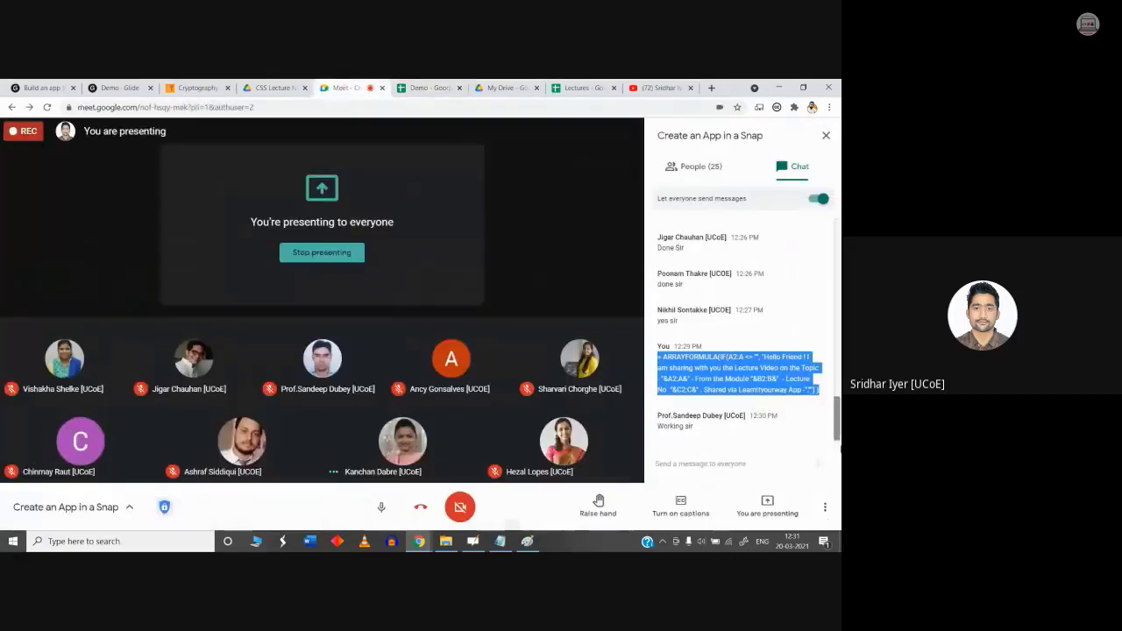
click(739, 436)
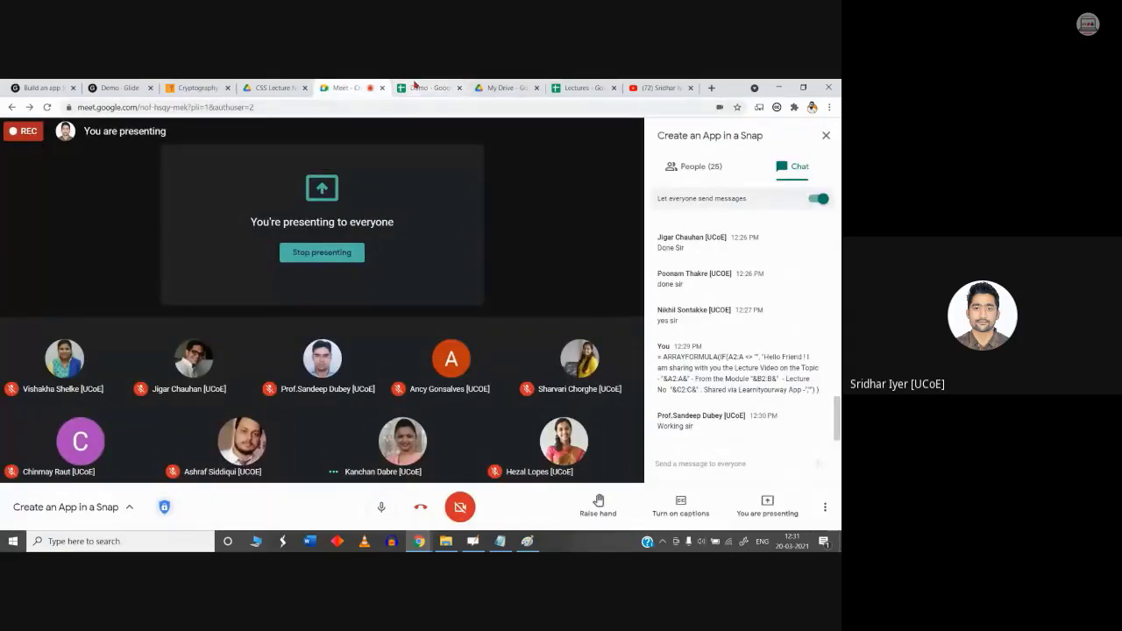
click(383, 508)
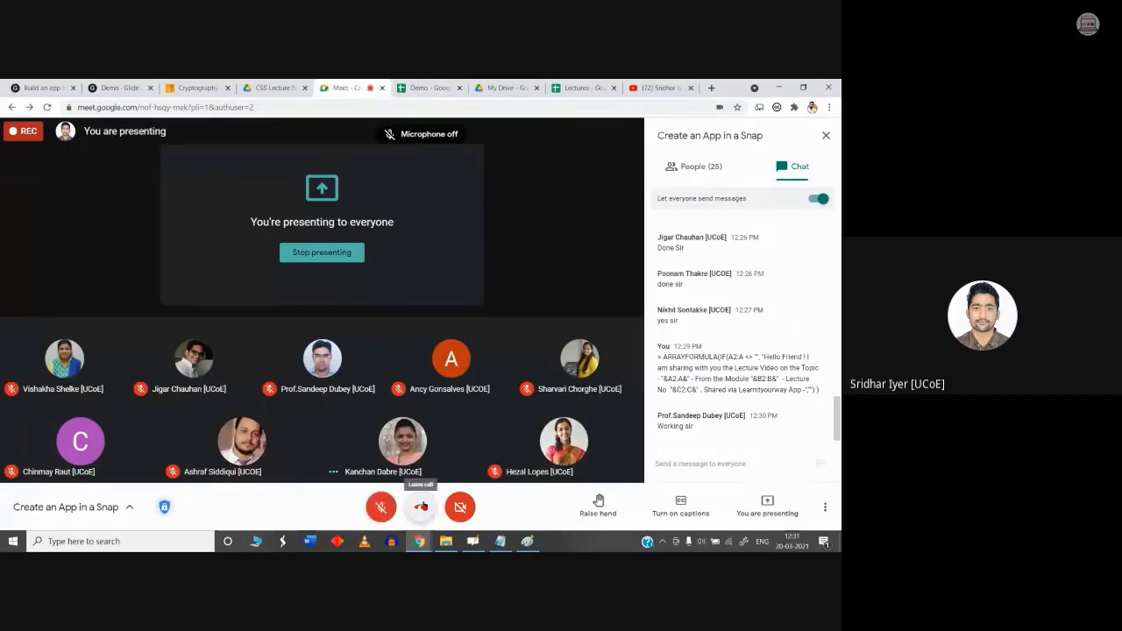
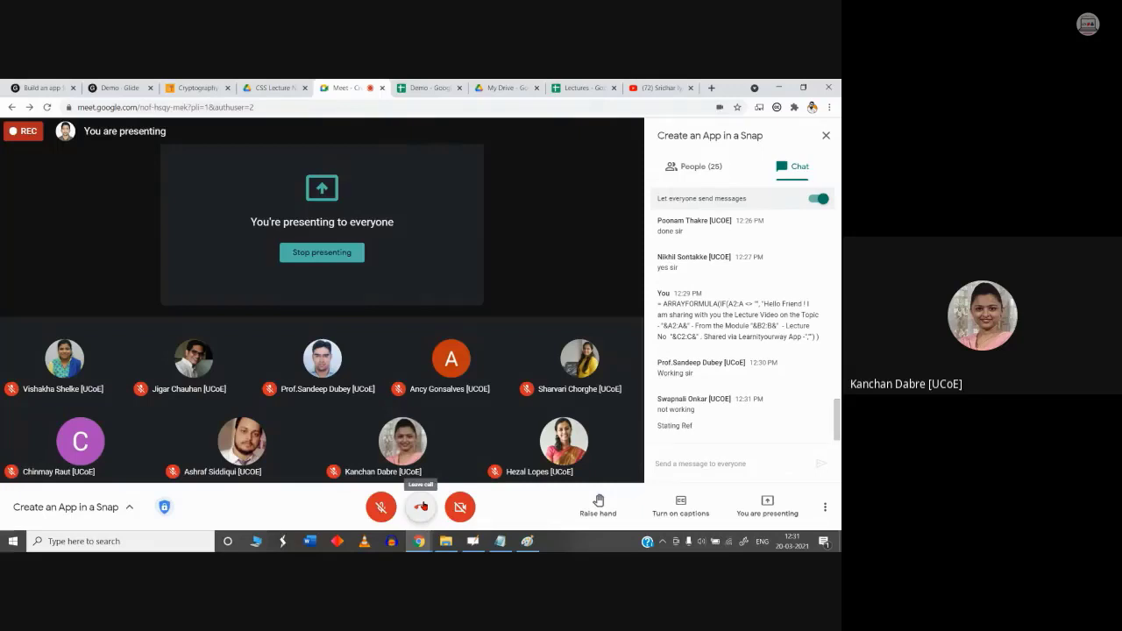
click(382, 506)
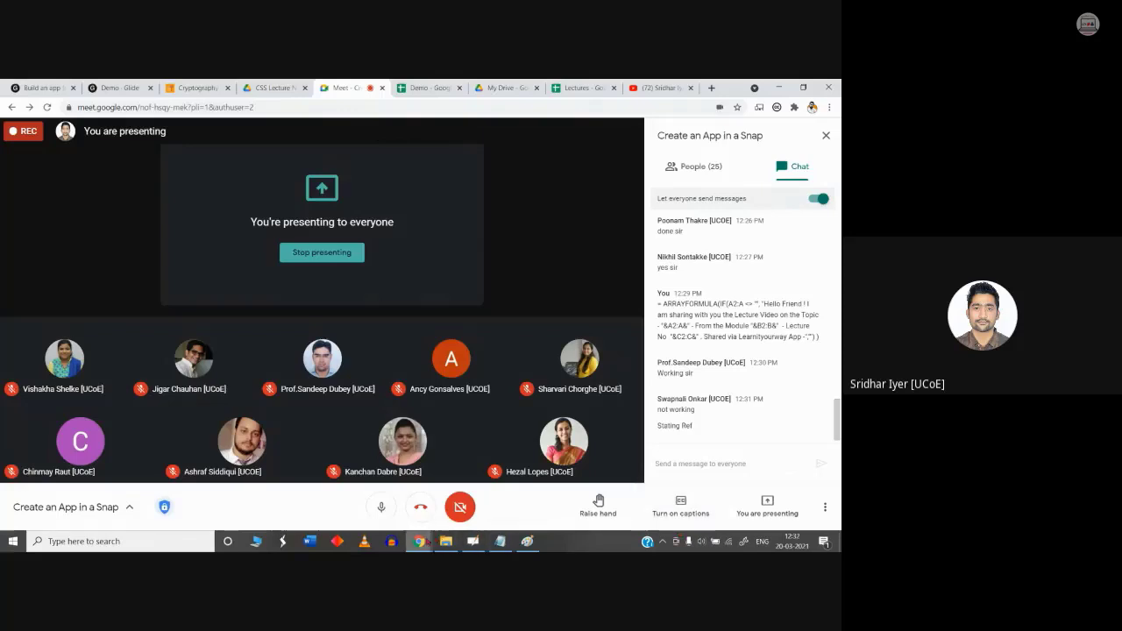
Step: Show the Sharing formula in Demo cell F2 and switch back to the published Cryptography app
click(431, 87)
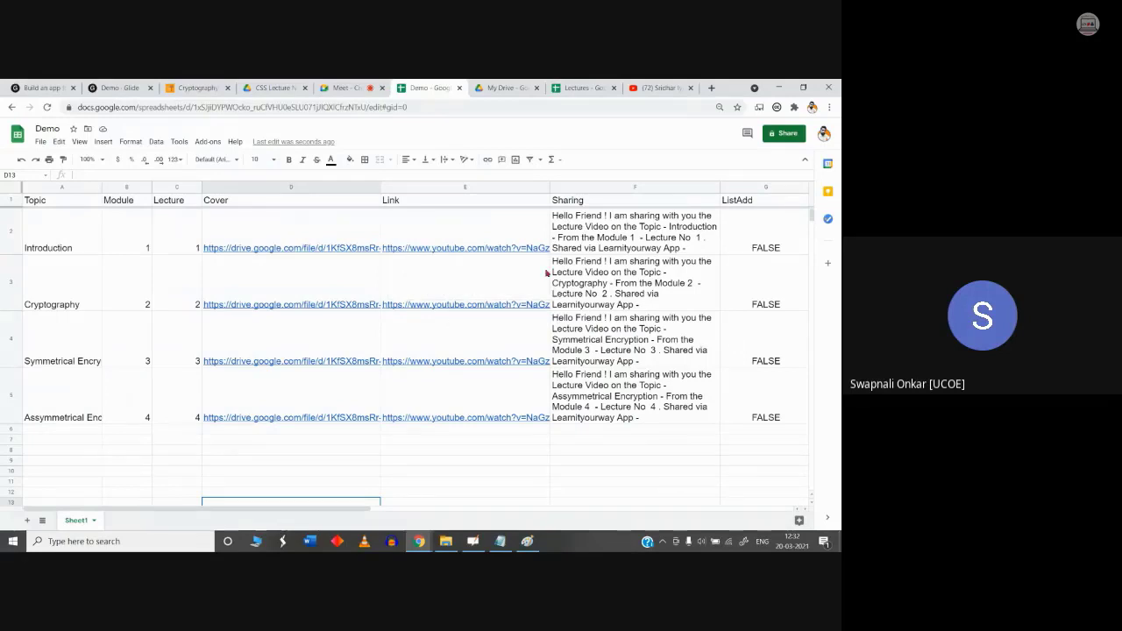
click(640, 245)
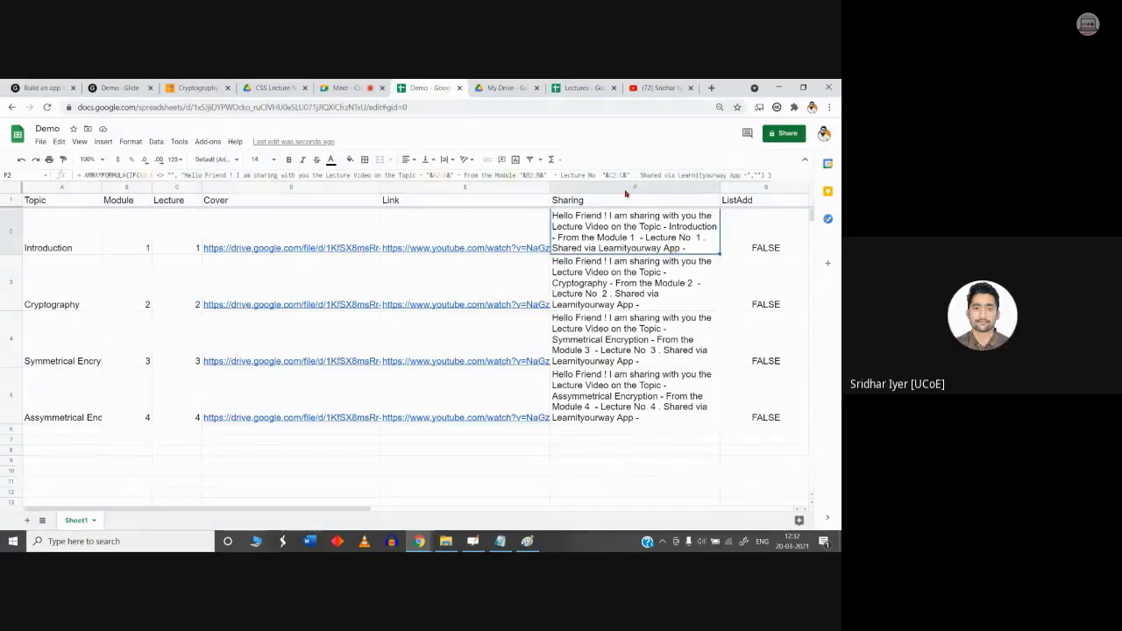
key(ctrl+shift+Tab)
key(ctrl+shift+Tab)
key(ctrl+shift+Tab)
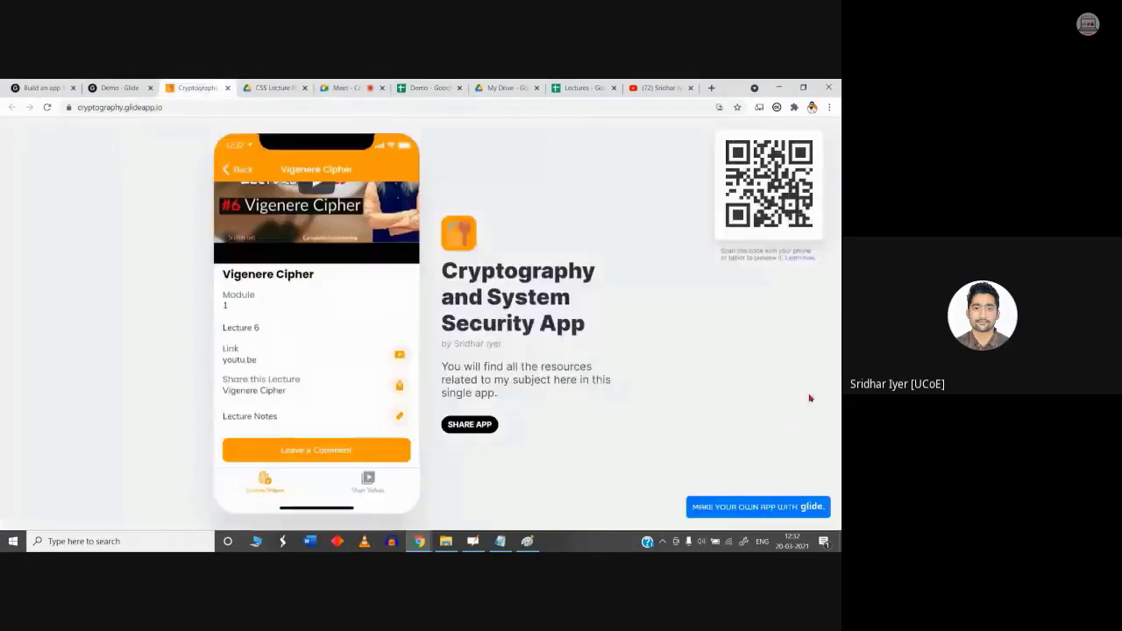
Step: Show the Demo spreadsheet's Sharing column and highlight the complete ARRAYFORMULA message in the Google Meet chat for participants to copy
click(429, 88)
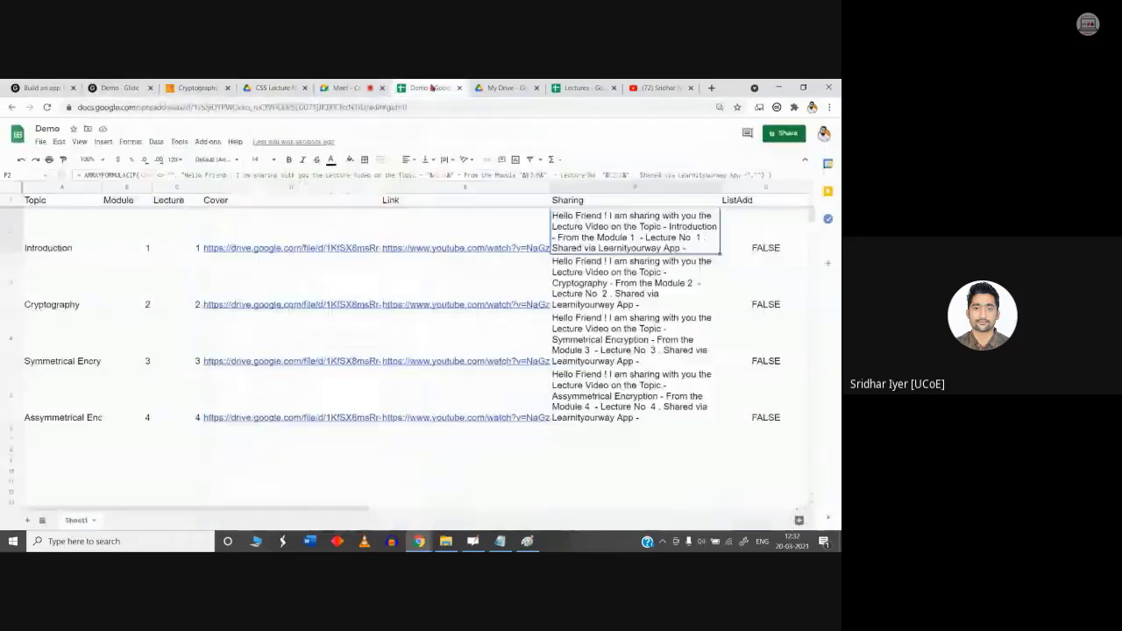
click(343, 88)
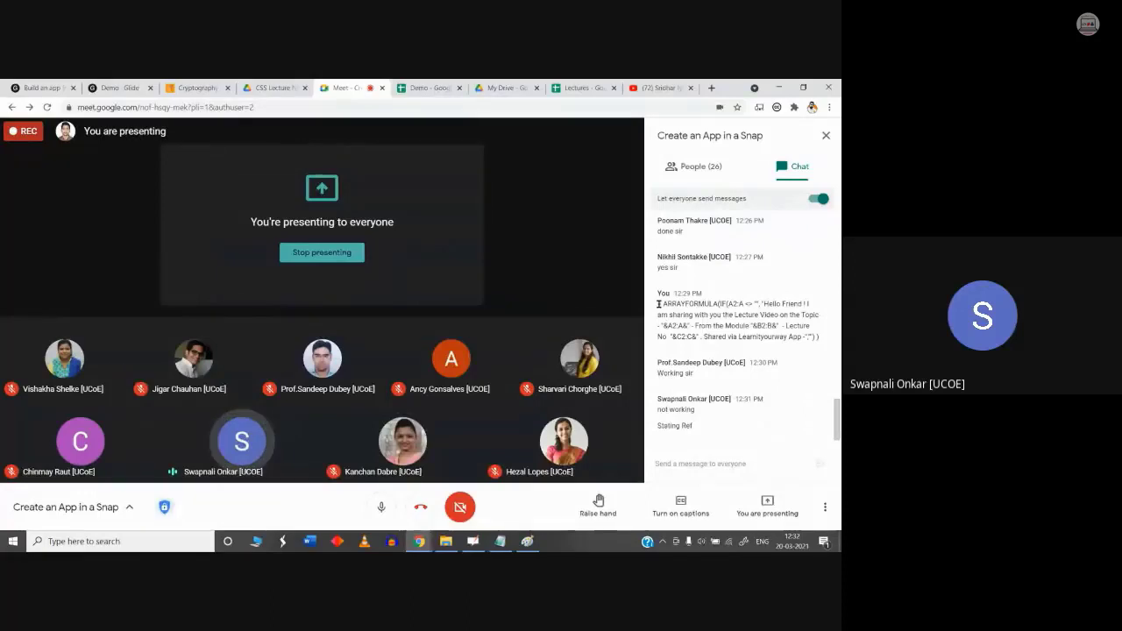
drag(657, 302, 816, 336)
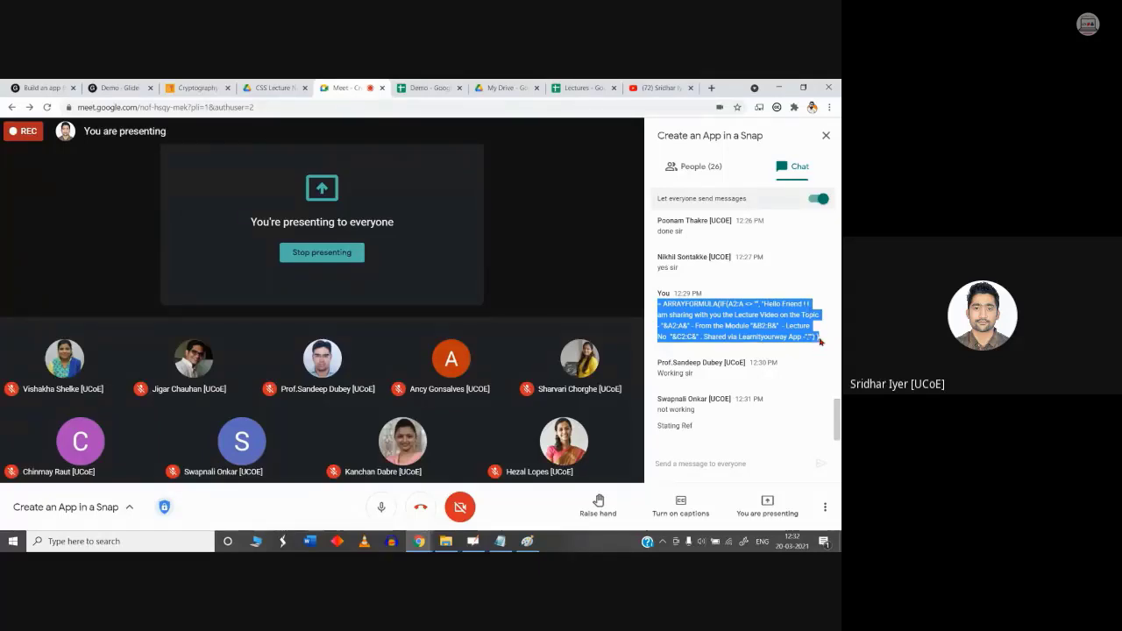
click(820, 339)
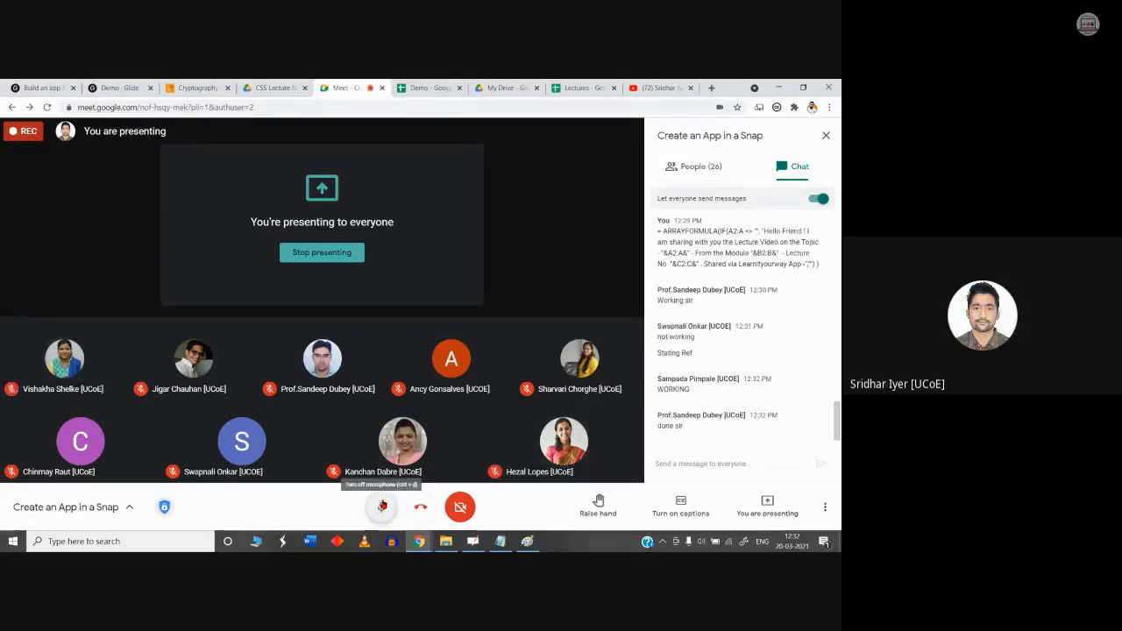
Step: Turn on the camera in Google Meet and bring up the Demo app's layout in the Glide editor
click(459, 506)
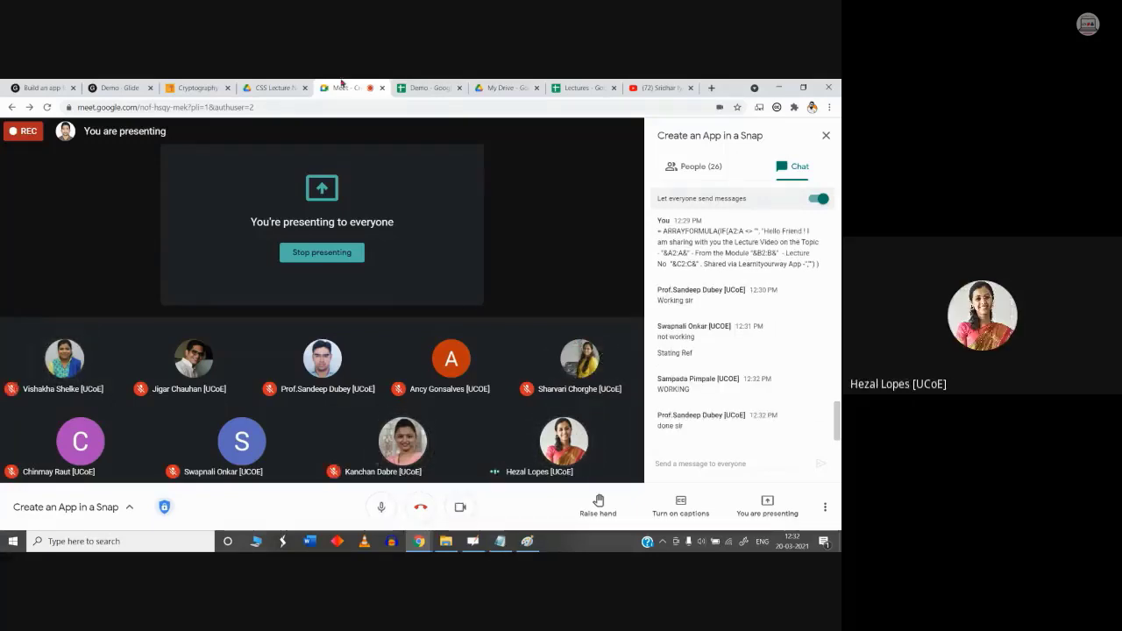
click(197, 88)
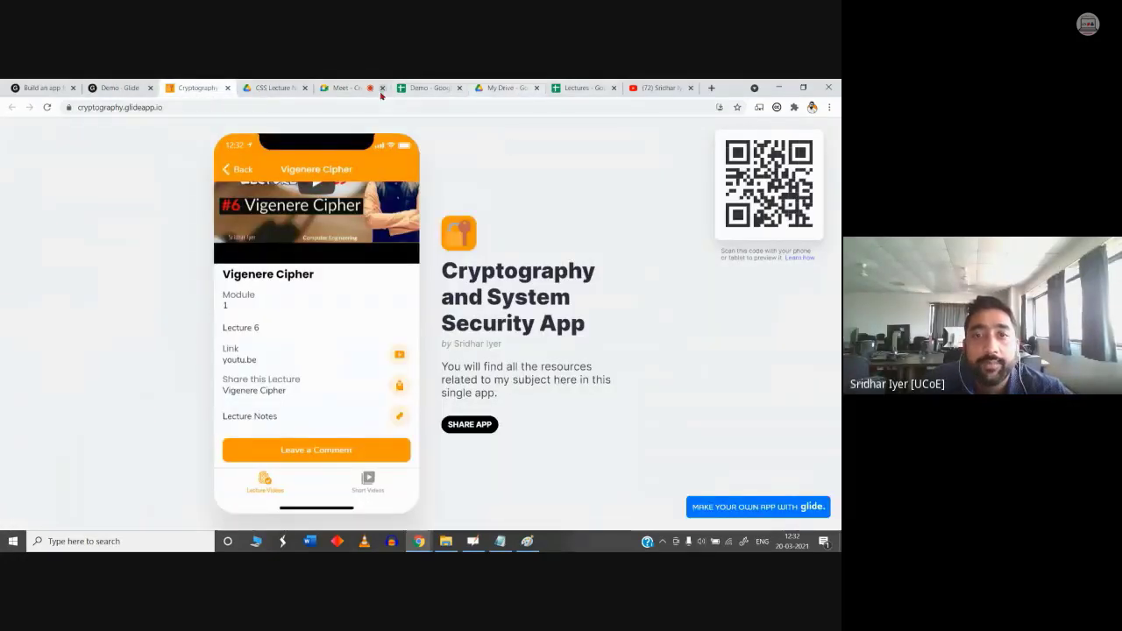
click(118, 88)
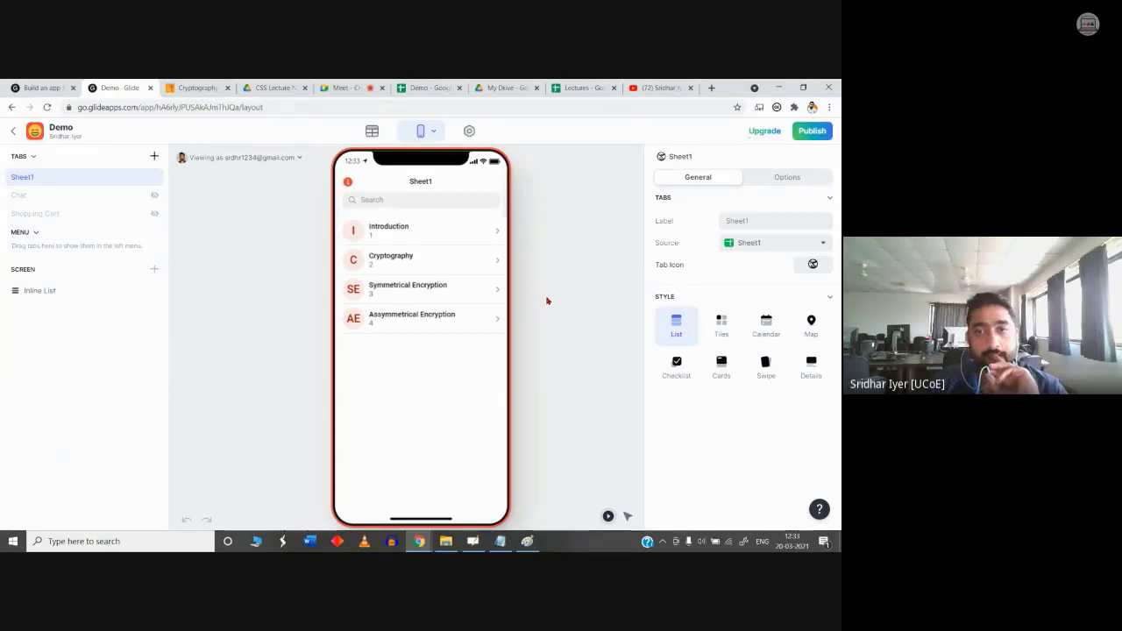
click(430, 86)
click(123, 88)
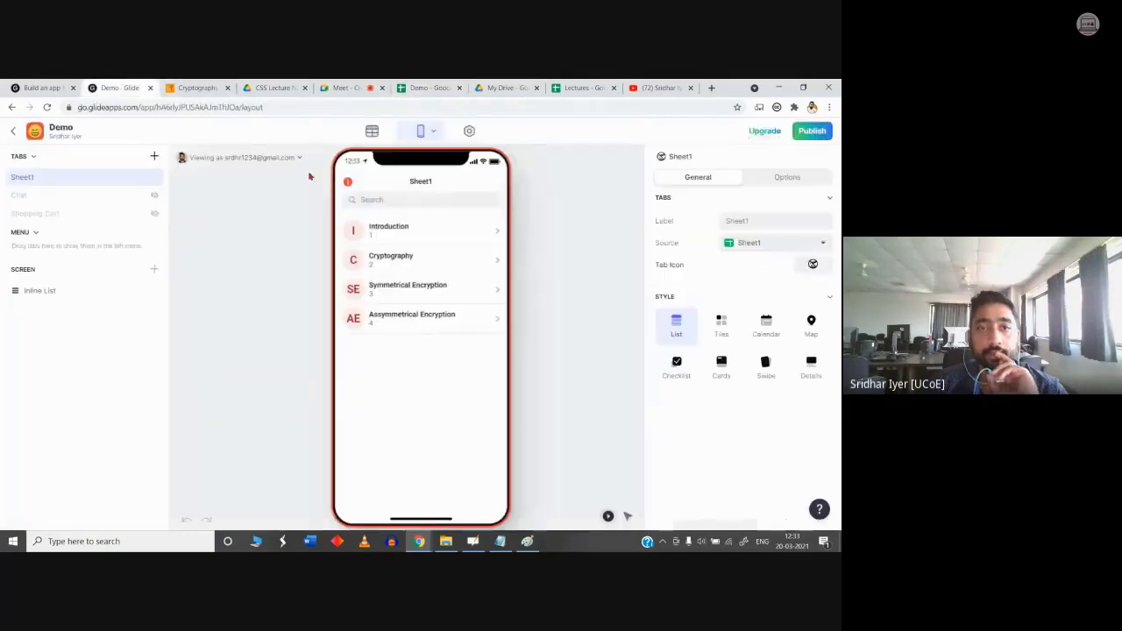
Step: Return to the Google Meet call and turn off the camera
click(290, 85)
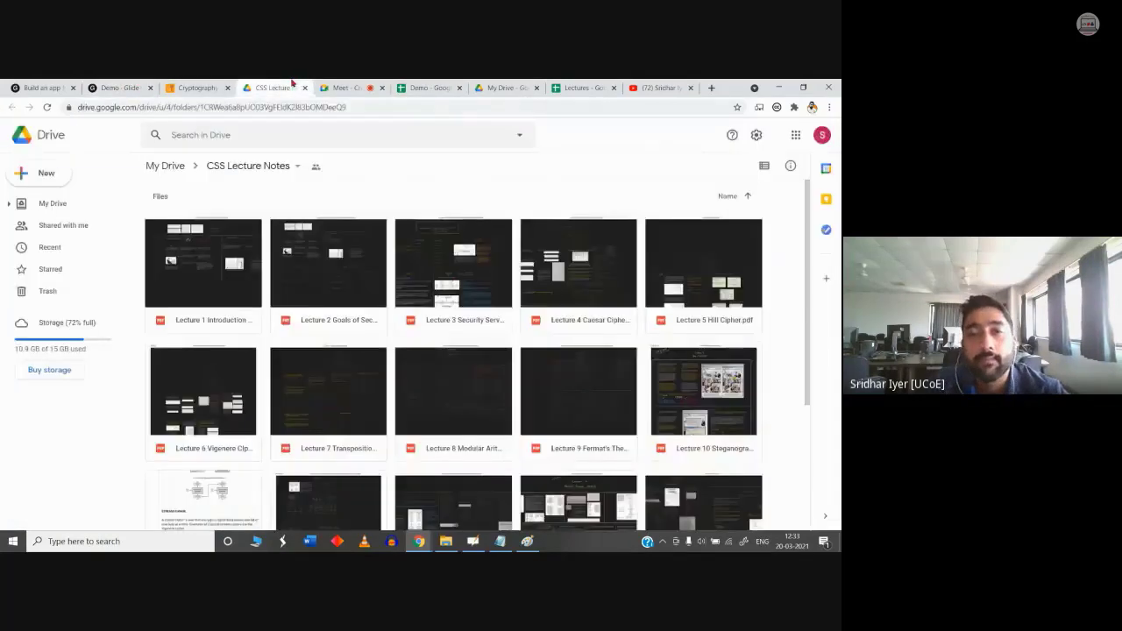
click(342, 88)
key(ctrl+e)
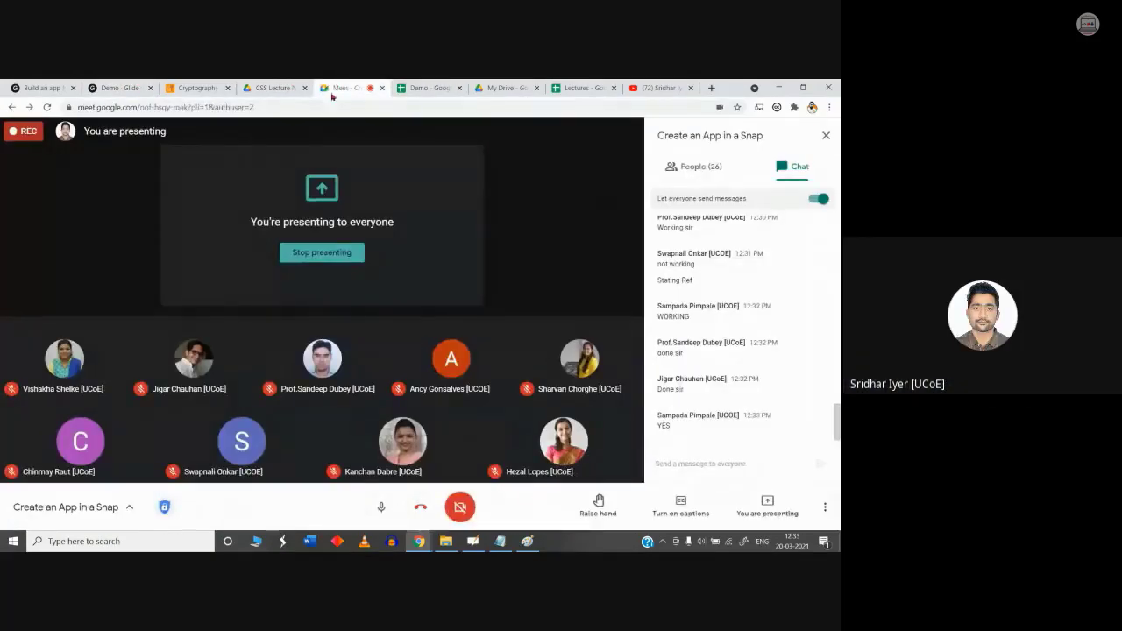
Step: Show the Demo app's Sheet1 data table and view the published Cryptography and System Security App
click(120, 88)
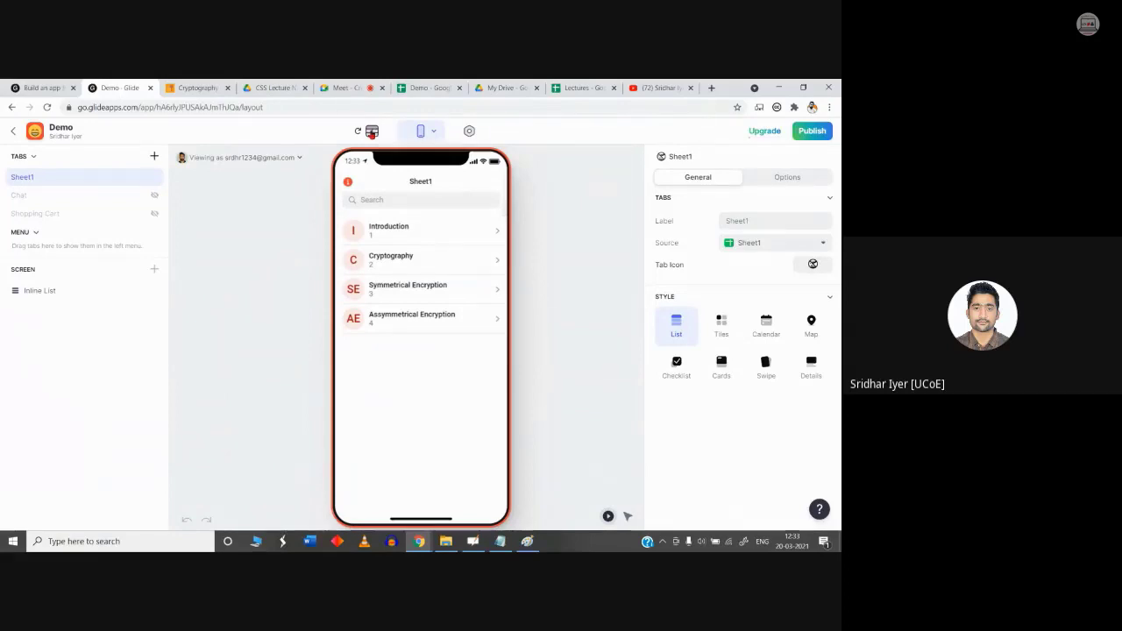
click(372, 131)
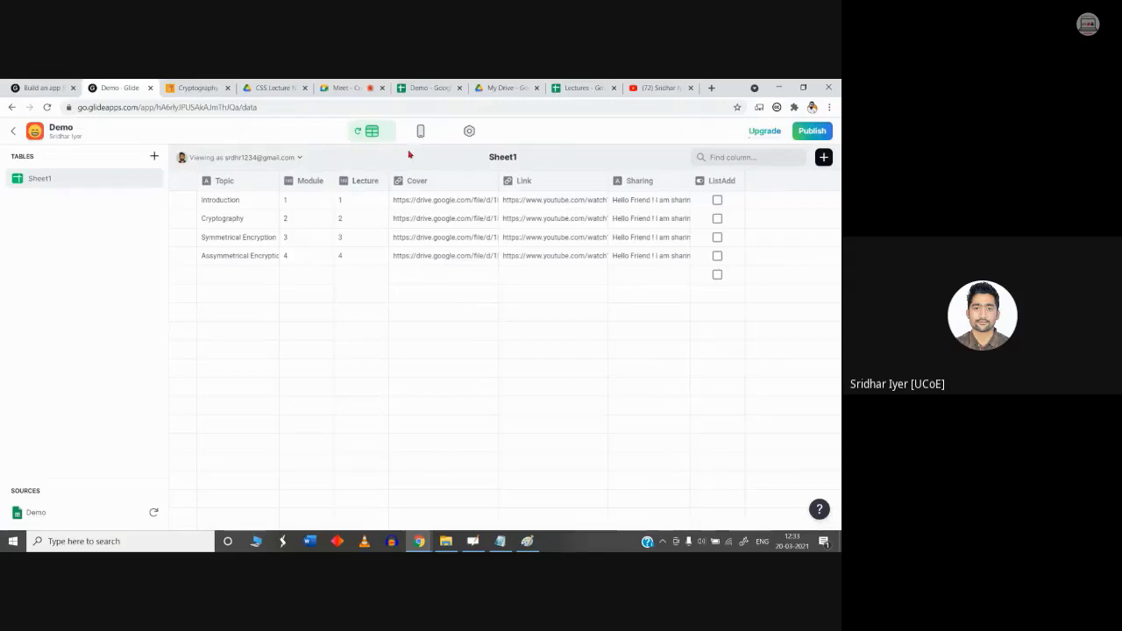
click(185, 87)
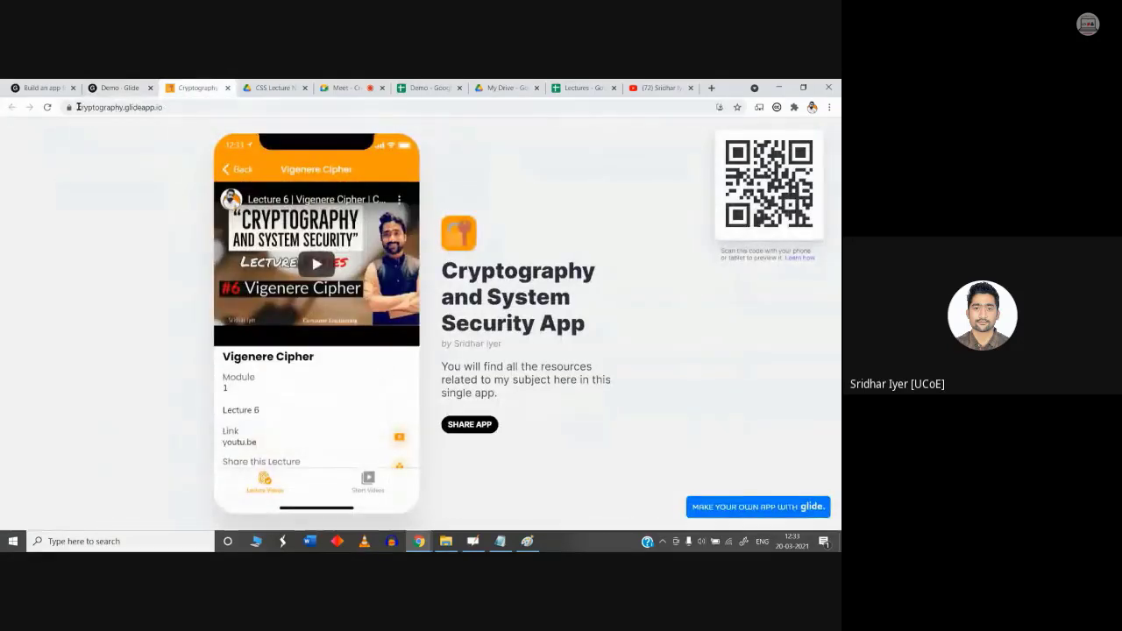
click(119, 88)
Step: Log in from the Glide home page and open the Cryptography and System Security App project from My Apps
click(39, 88)
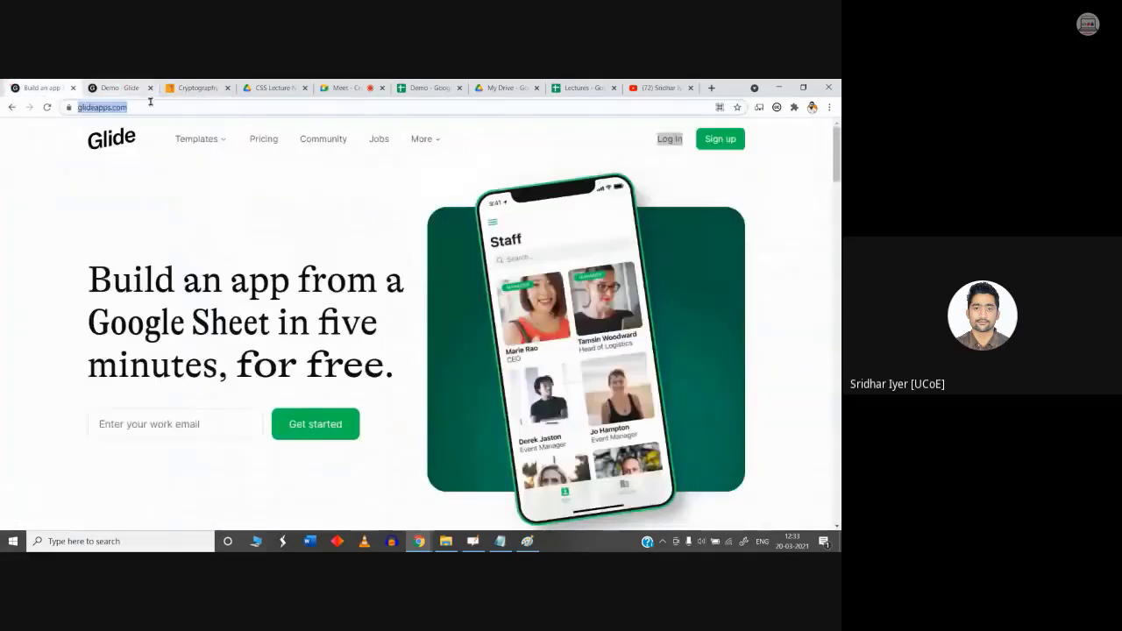
click(663, 135)
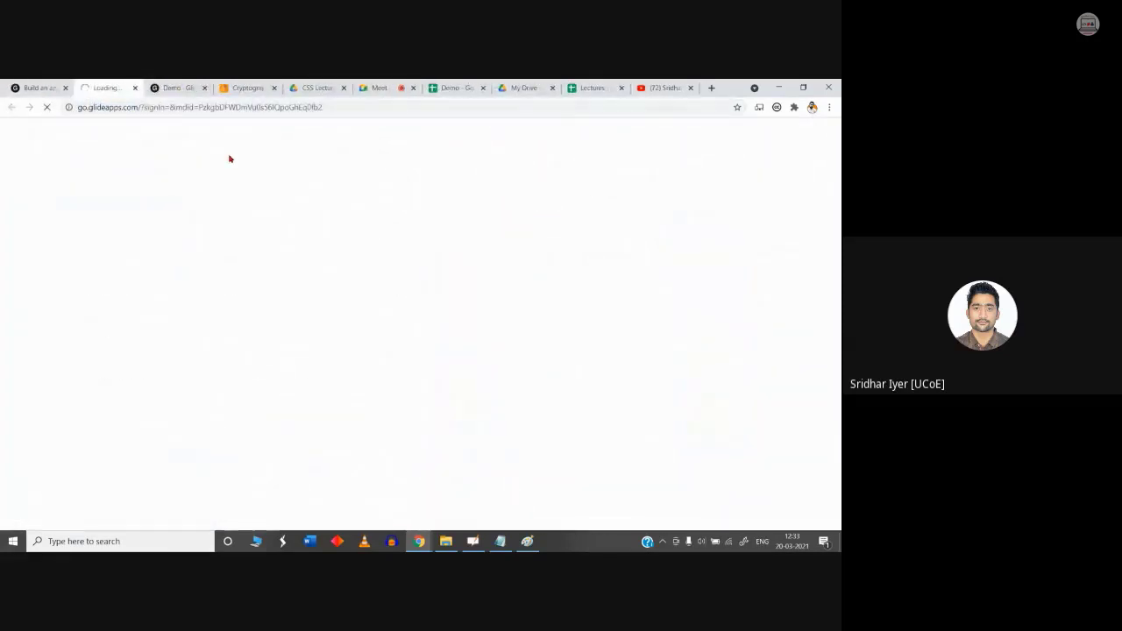
click(175, 87)
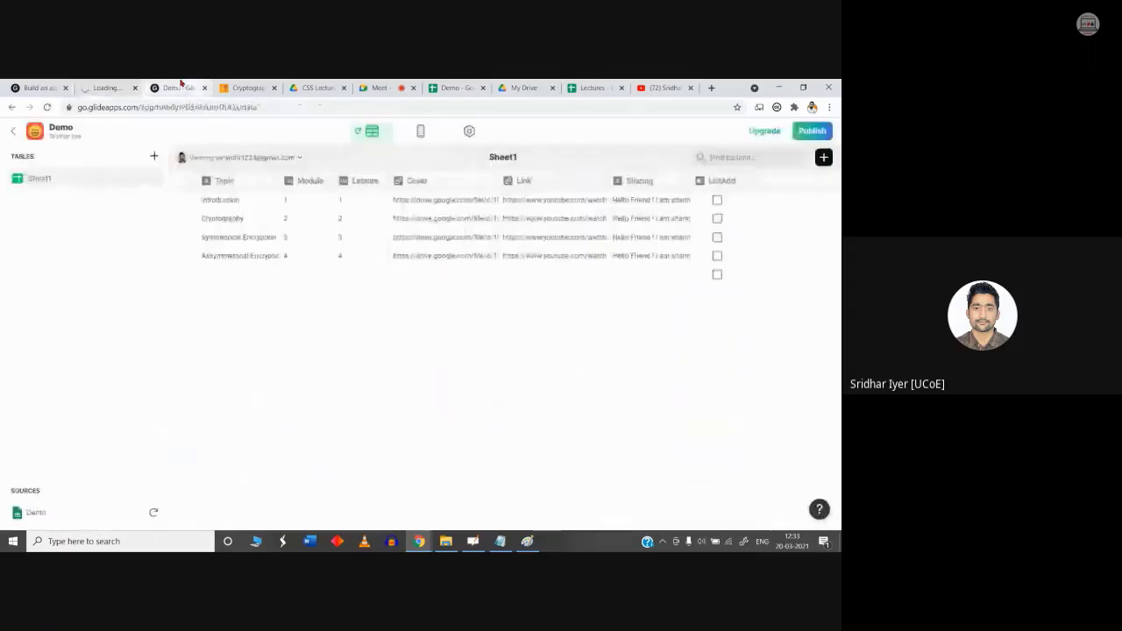
click(245, 88)
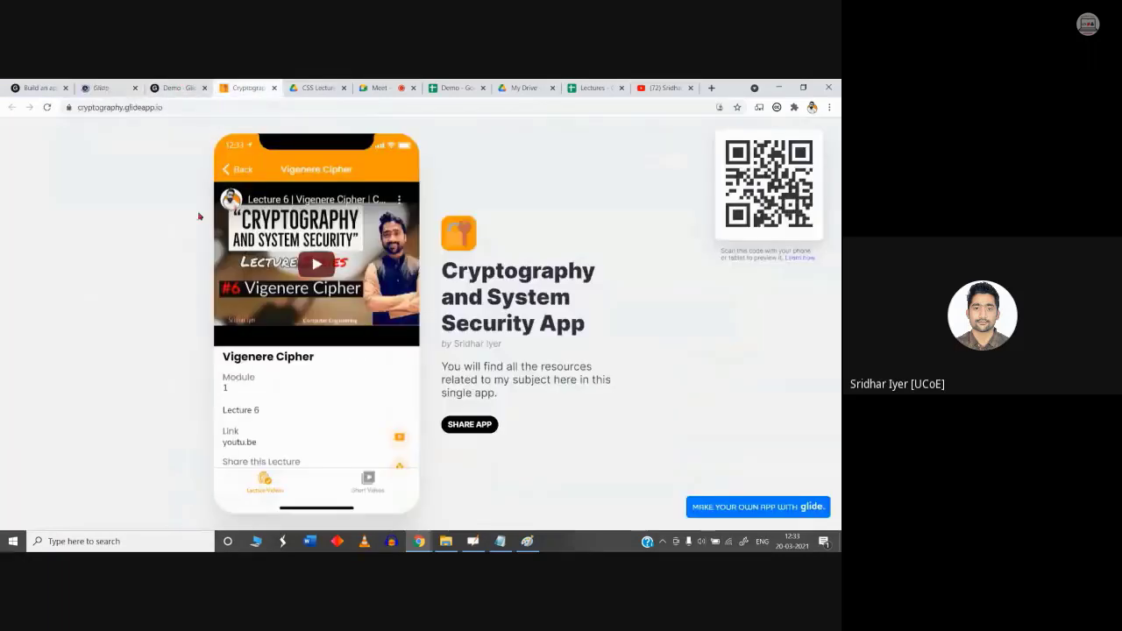
click(239, 171)
scroll(313, 427, up, 10)
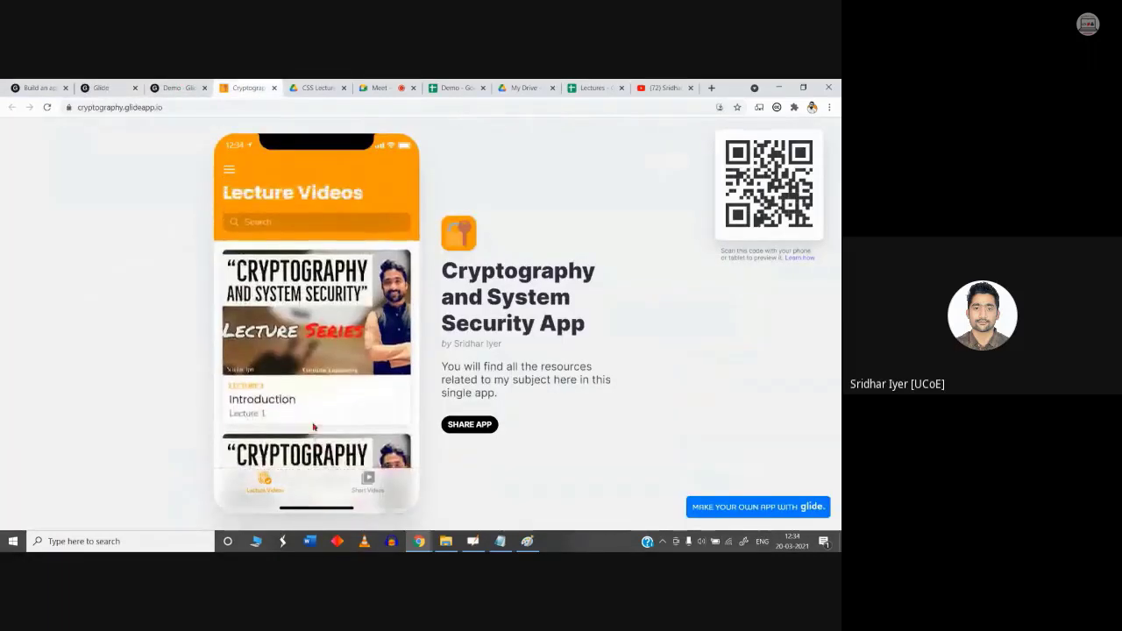
click(100, 88)
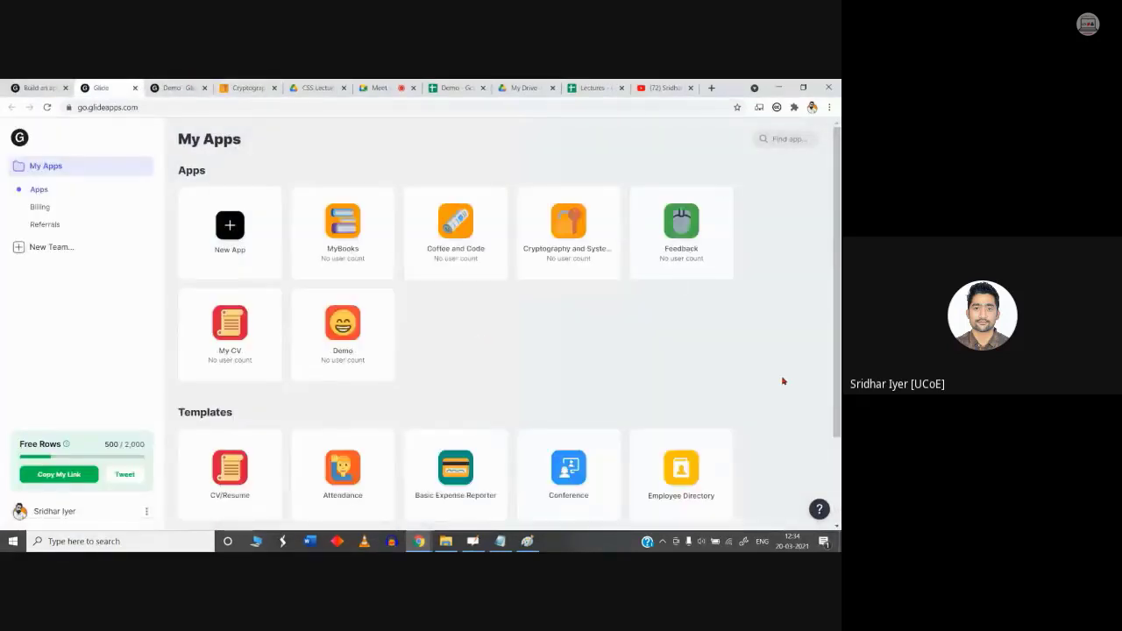
click(564, 231)
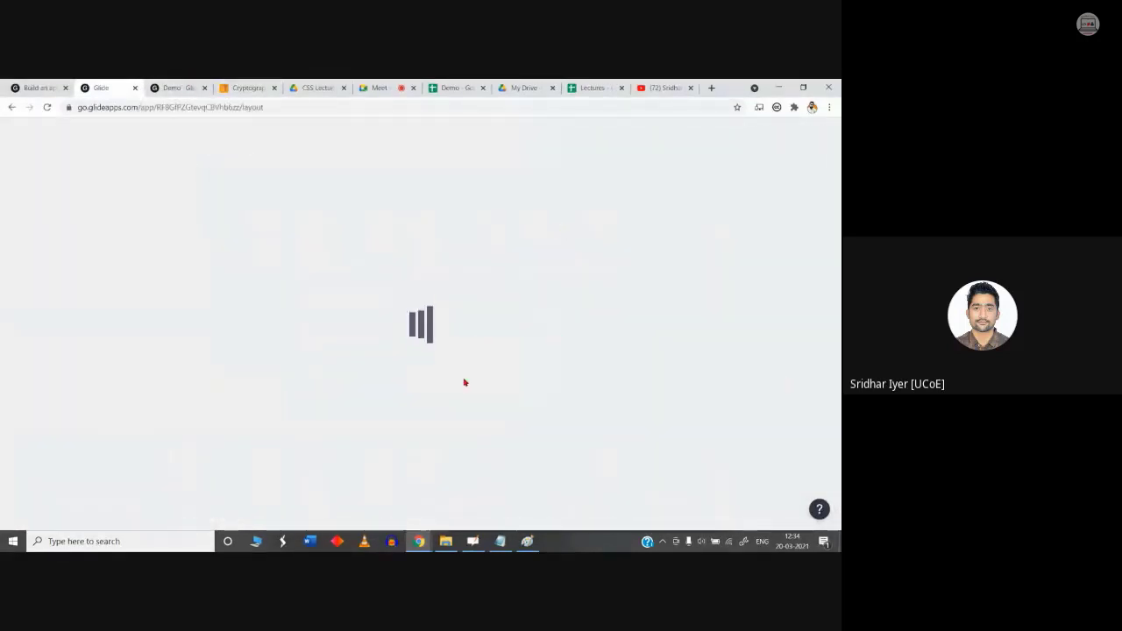
Step: Return to the Demo project and switch from its data table to the layout editor
click(176, 86)
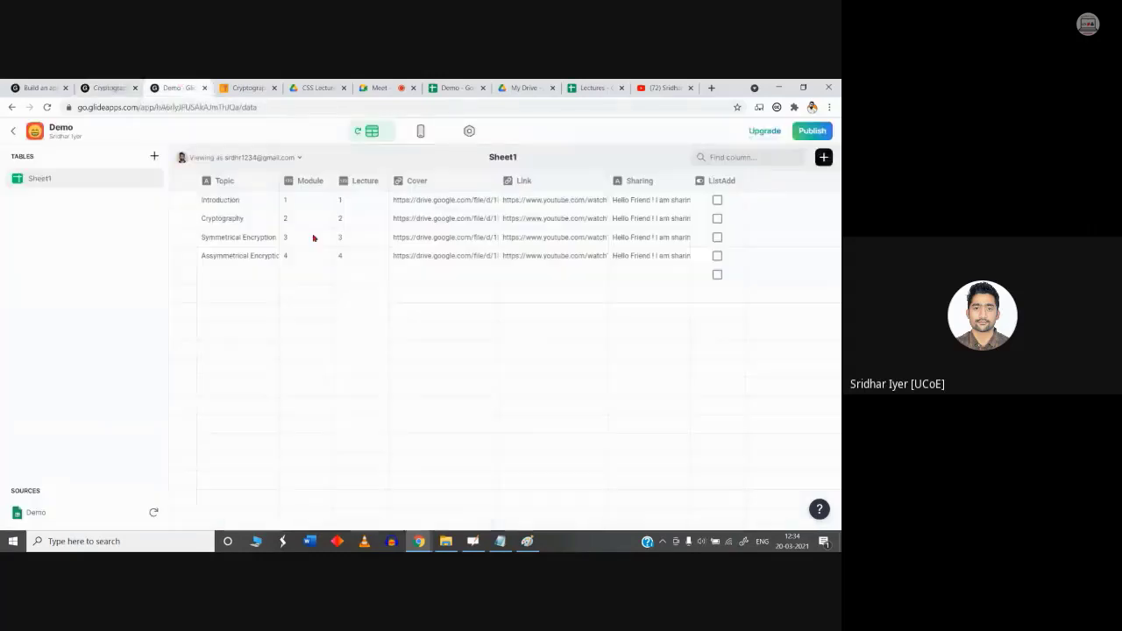
click(107, 88)
click(175, 88)
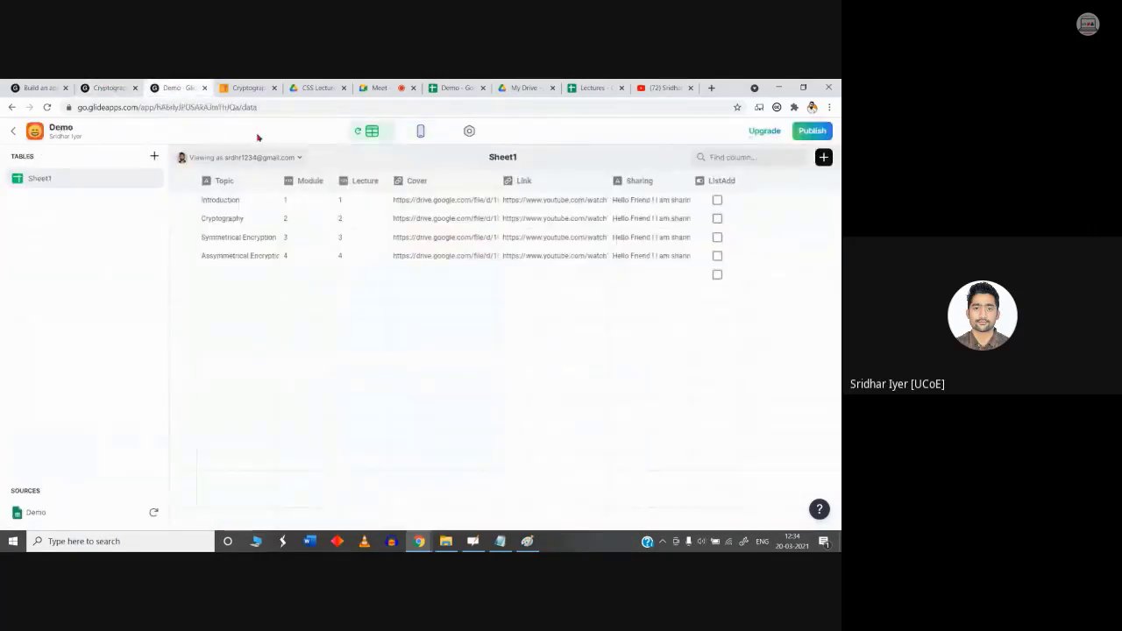
click(421, 131)
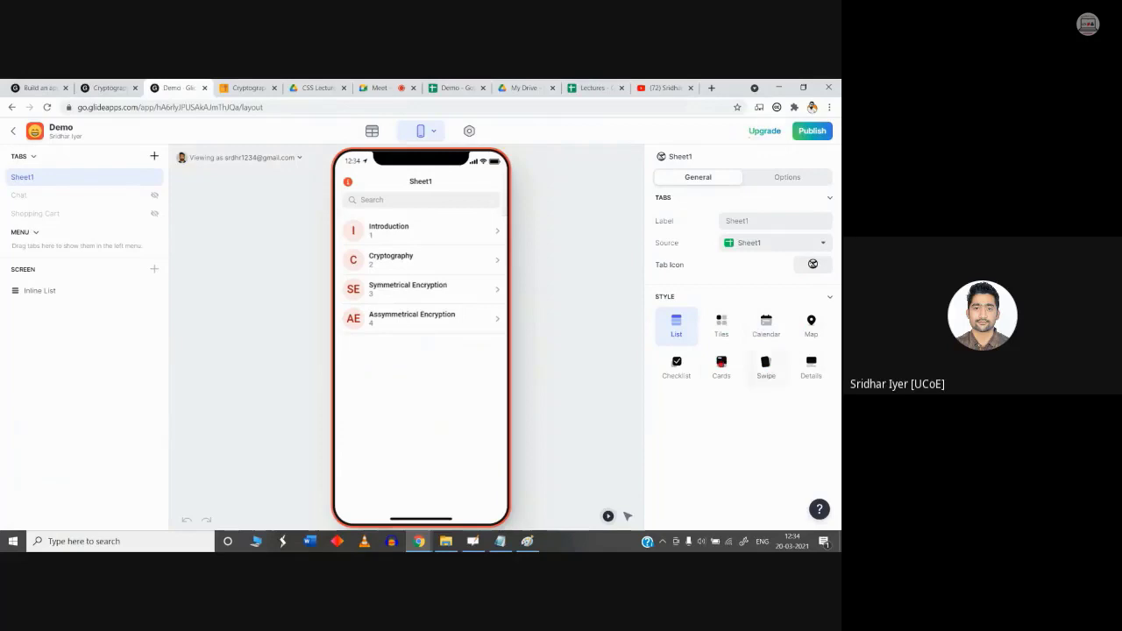
Step: Try the Tiles and Checklist styles on the Demo app's Sheet1 tab
click(723, 324)
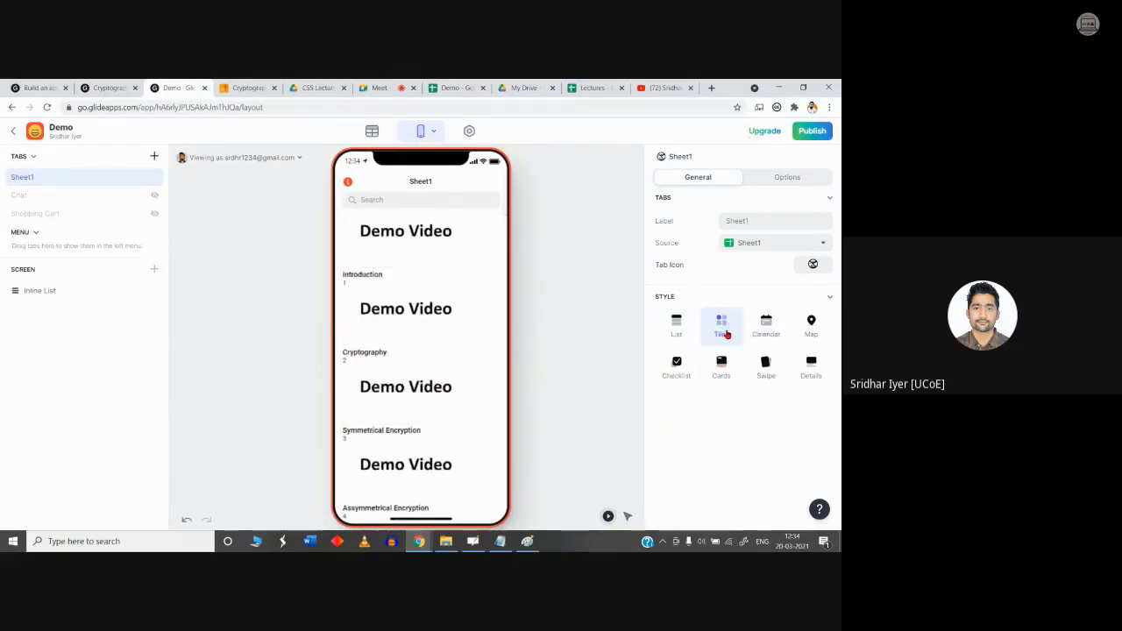
click(677, 366)
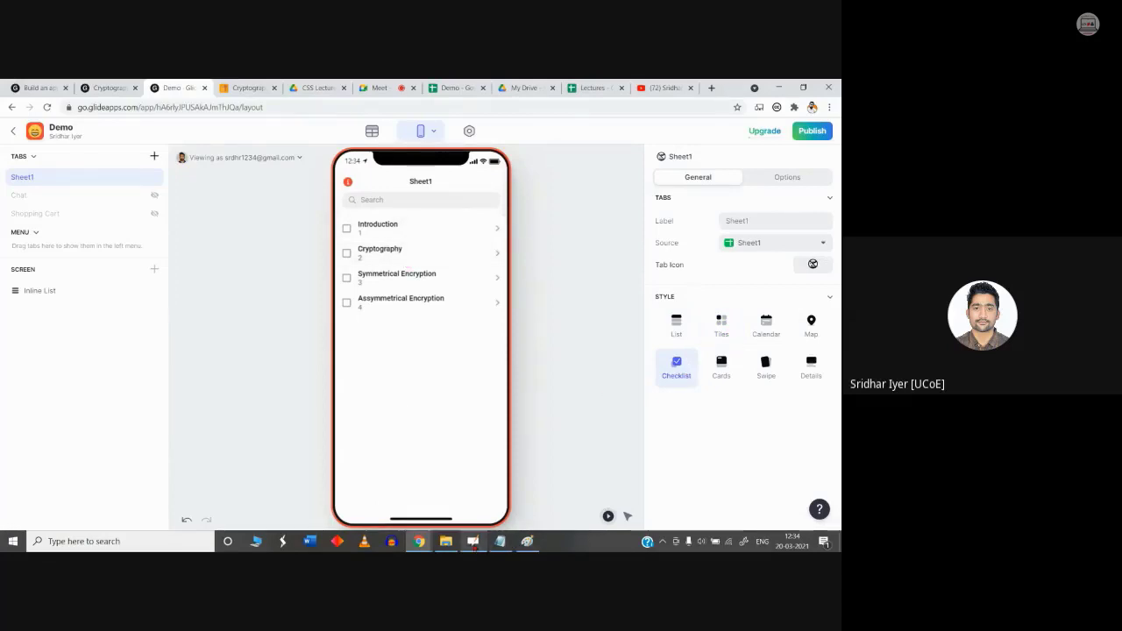
click(497, 542)
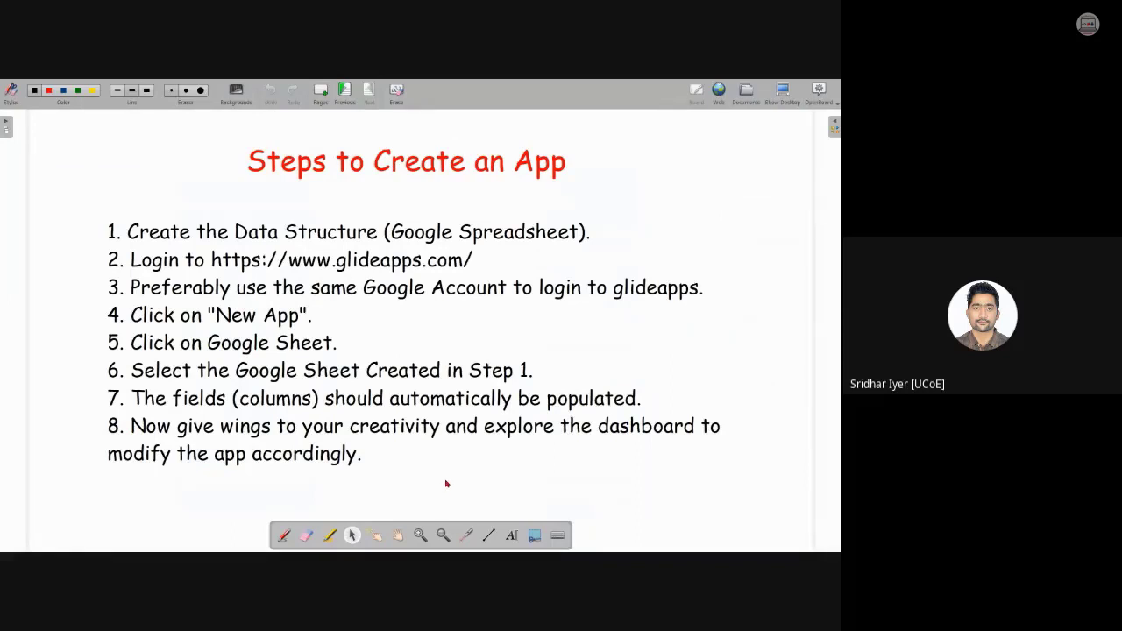
key(super)
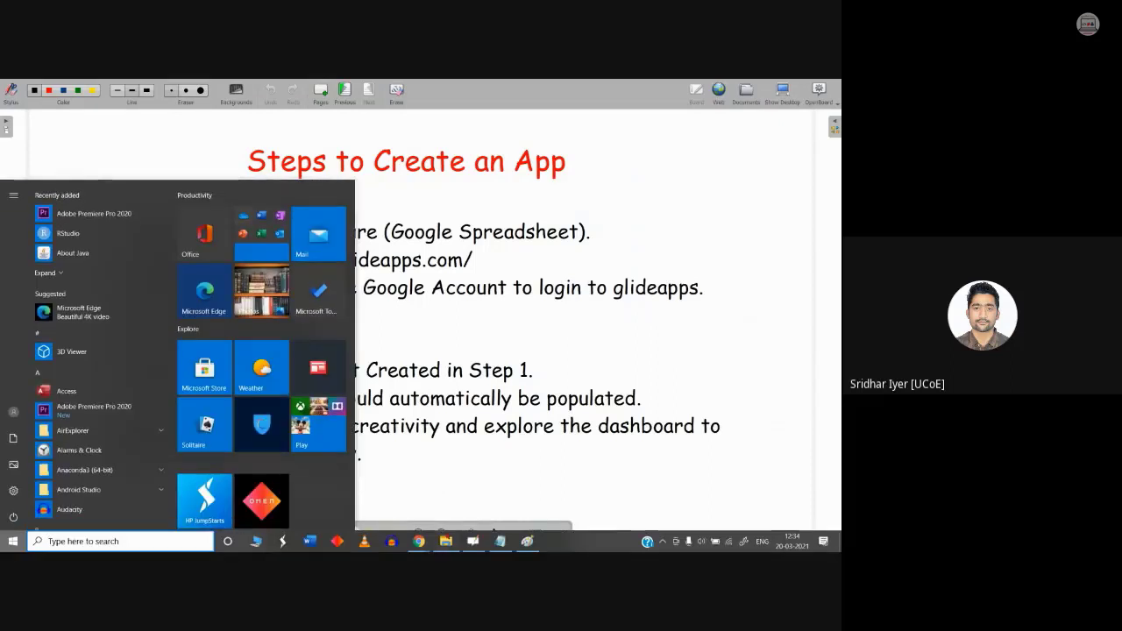
click(445, 541)
click(369, 483)
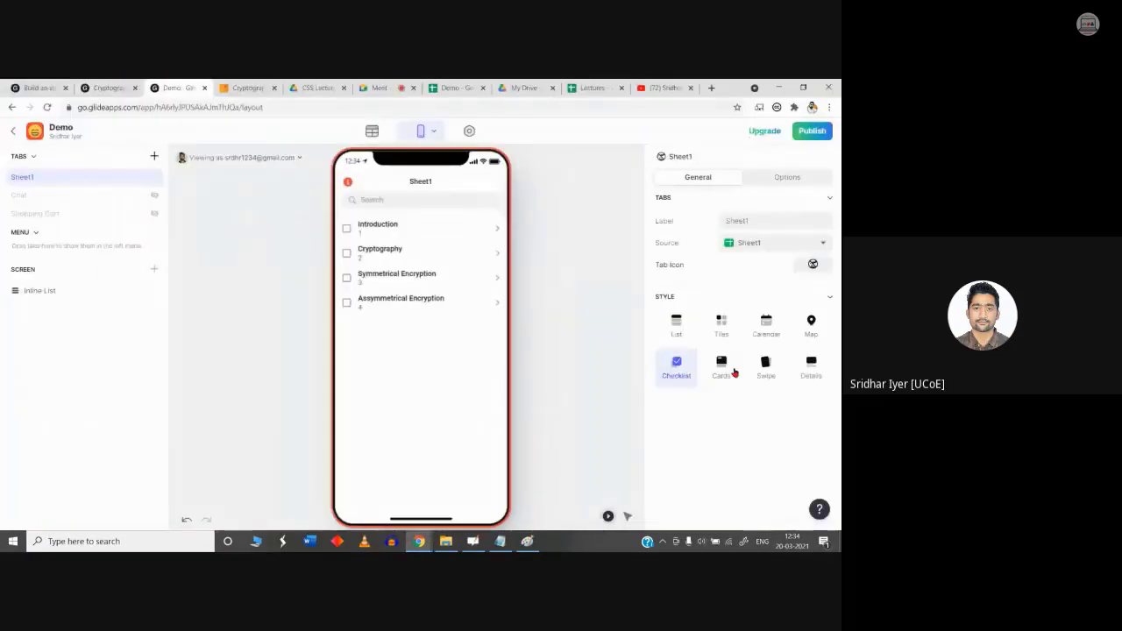
Step: Set the Sheet1 tab's style to Cards and compare it with the Cryptography app's Lecture Videos layout
click(721, 368)
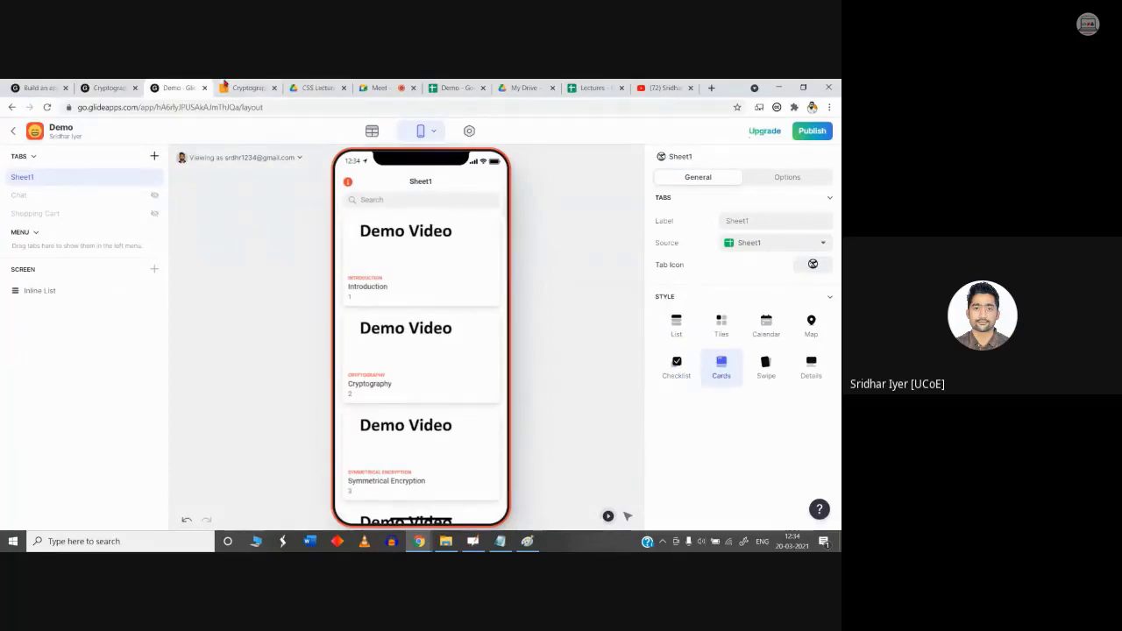
click(225, 86)
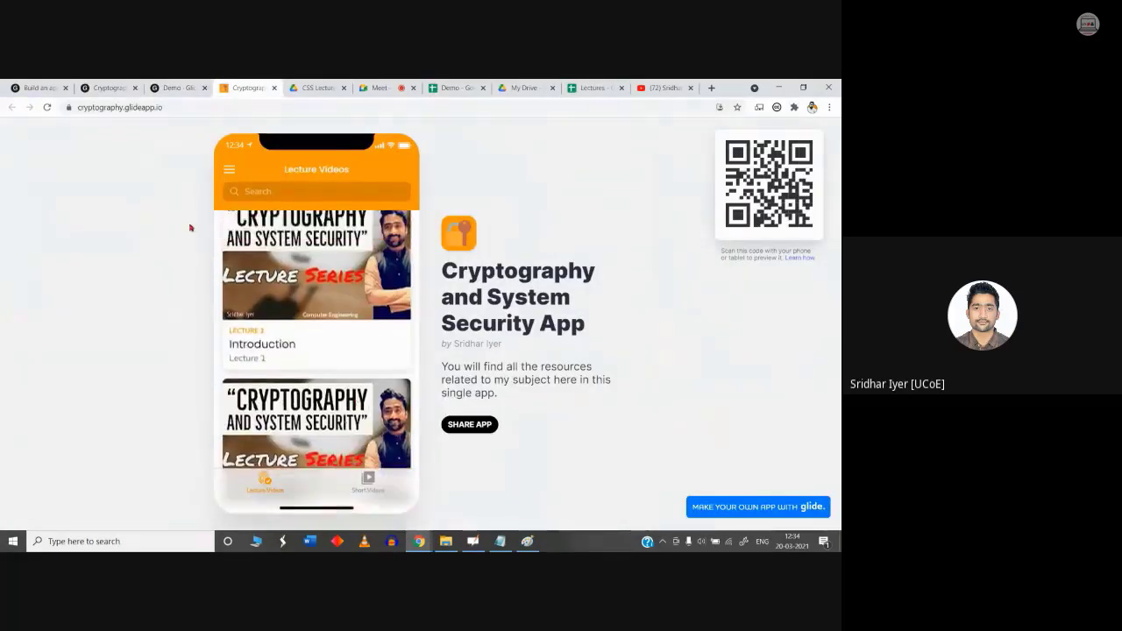
key(ctrl+2)
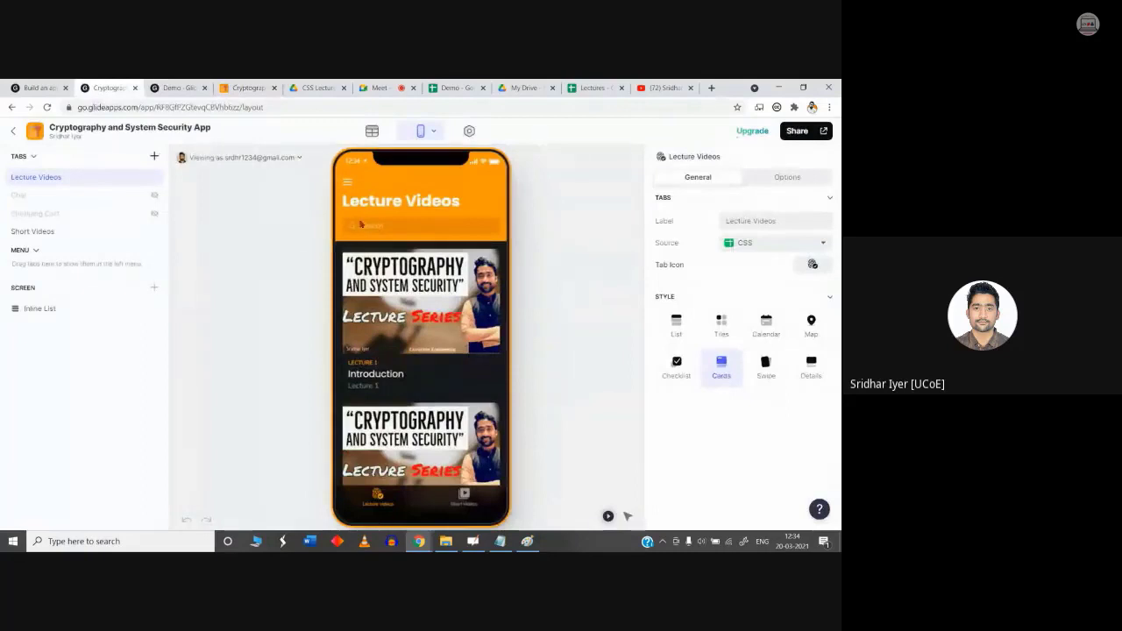
key(ctrl+3)
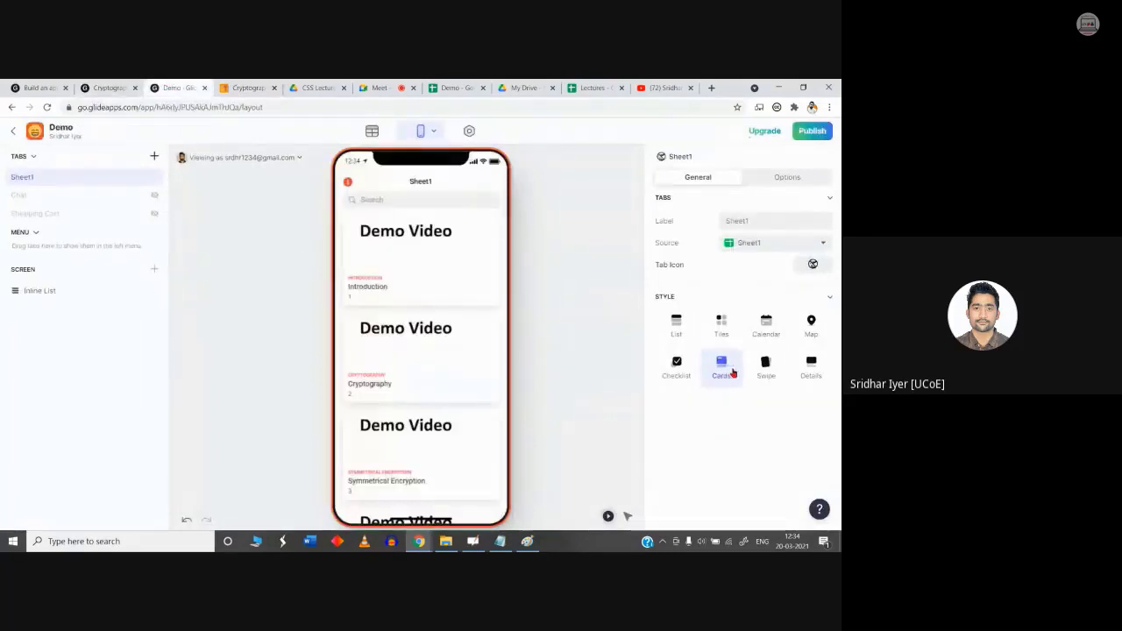
Step: Try the Details, List and Swipe styles on the Sheet1 tab, then restore the Cards style
click(808, 368)
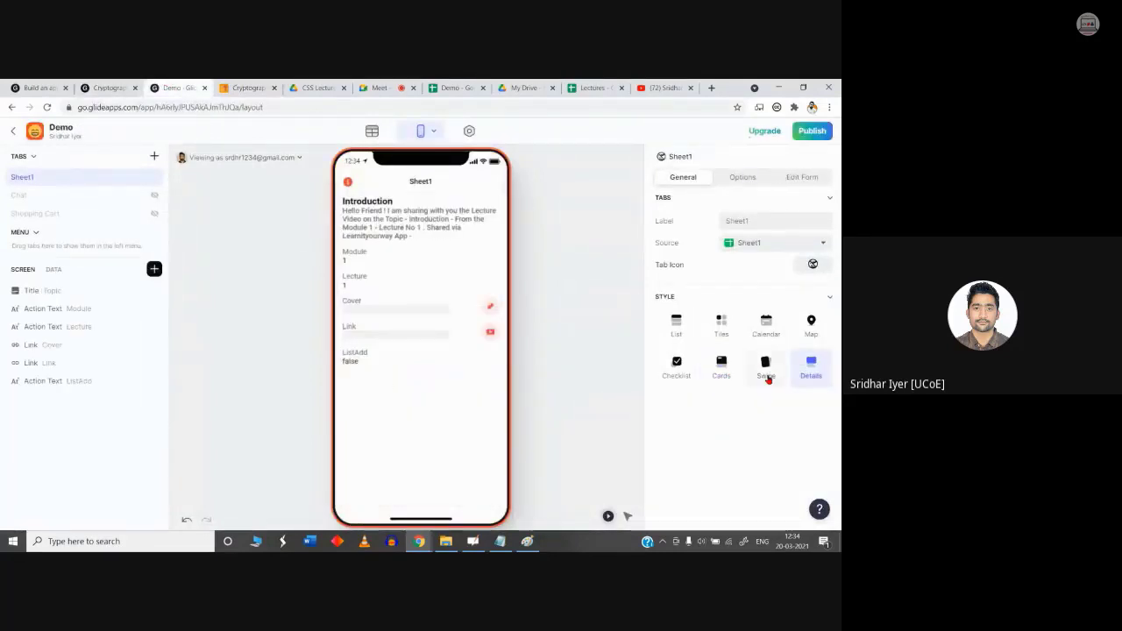
key(ctrl+z)
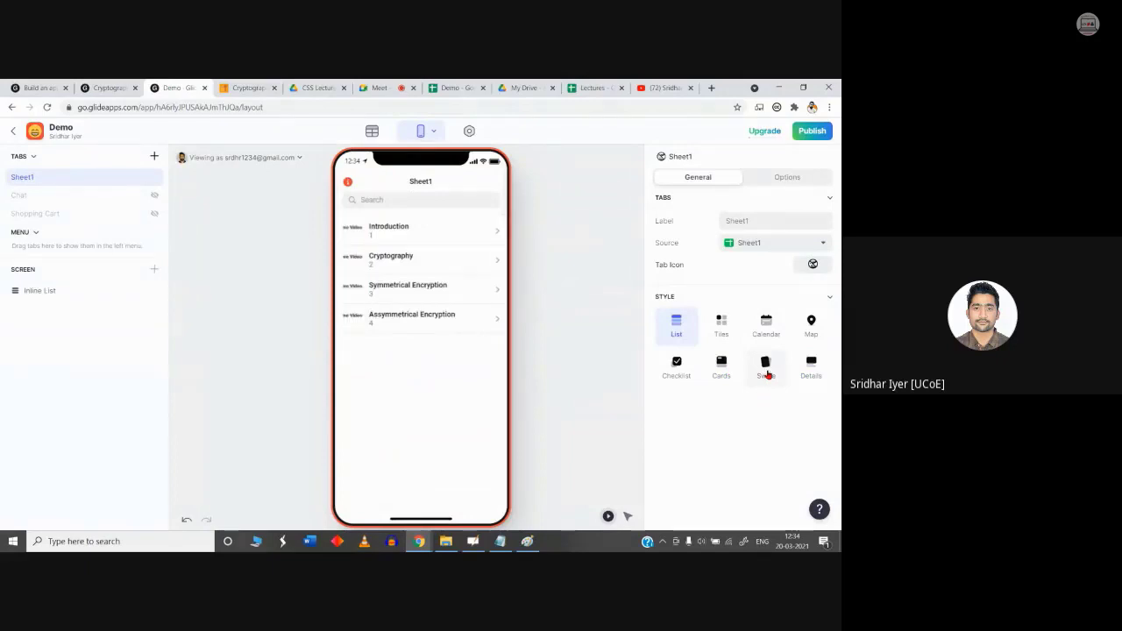
click(765, 362)
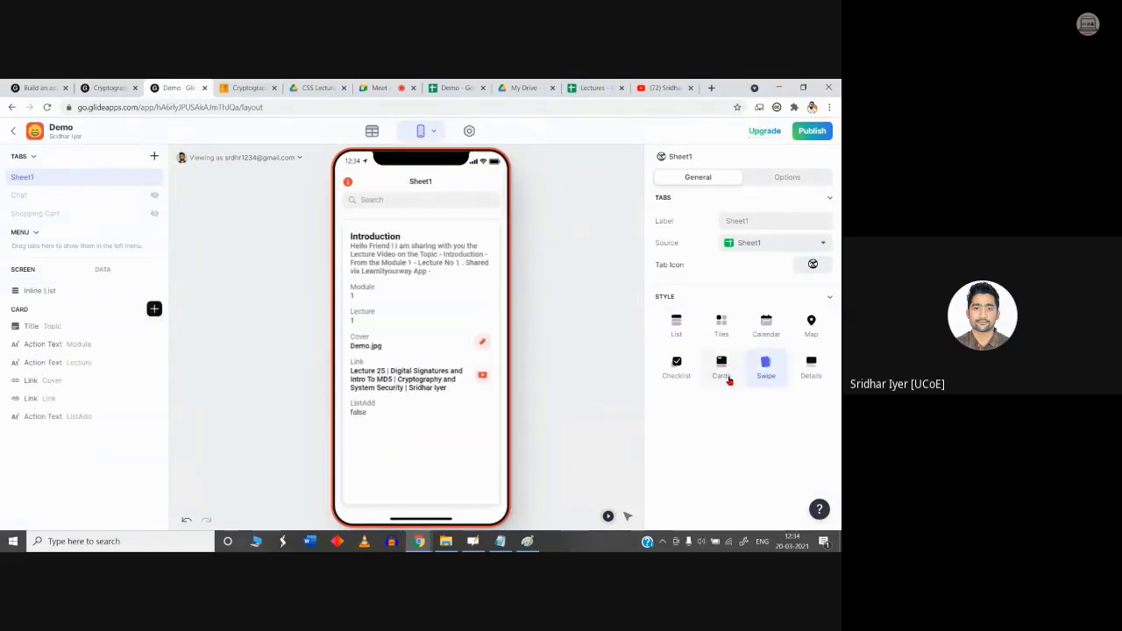
click(724, 375)
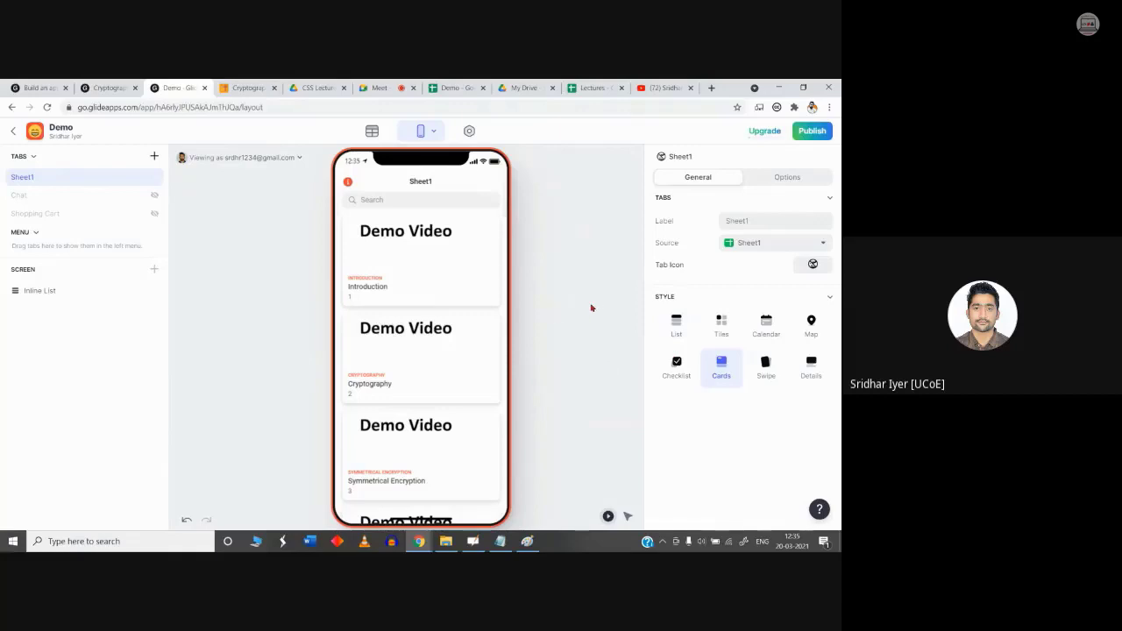
Step: Compare the Introduction detail screen of the Demo app with the one in the Cryptography and System Security App project
click(399, 87)
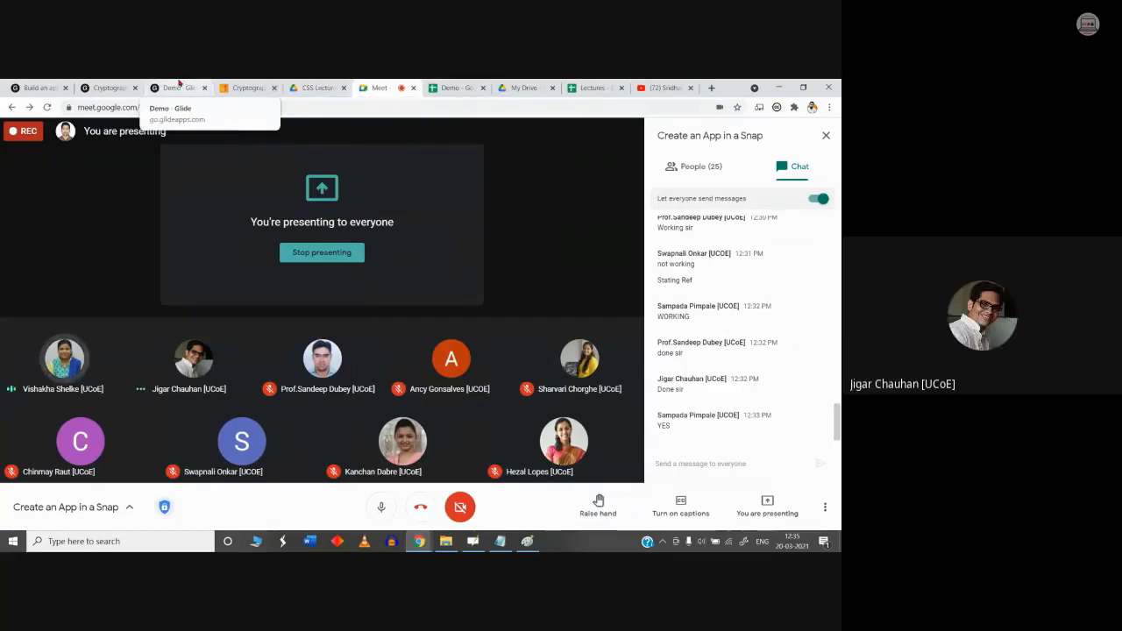
click(107, 88)
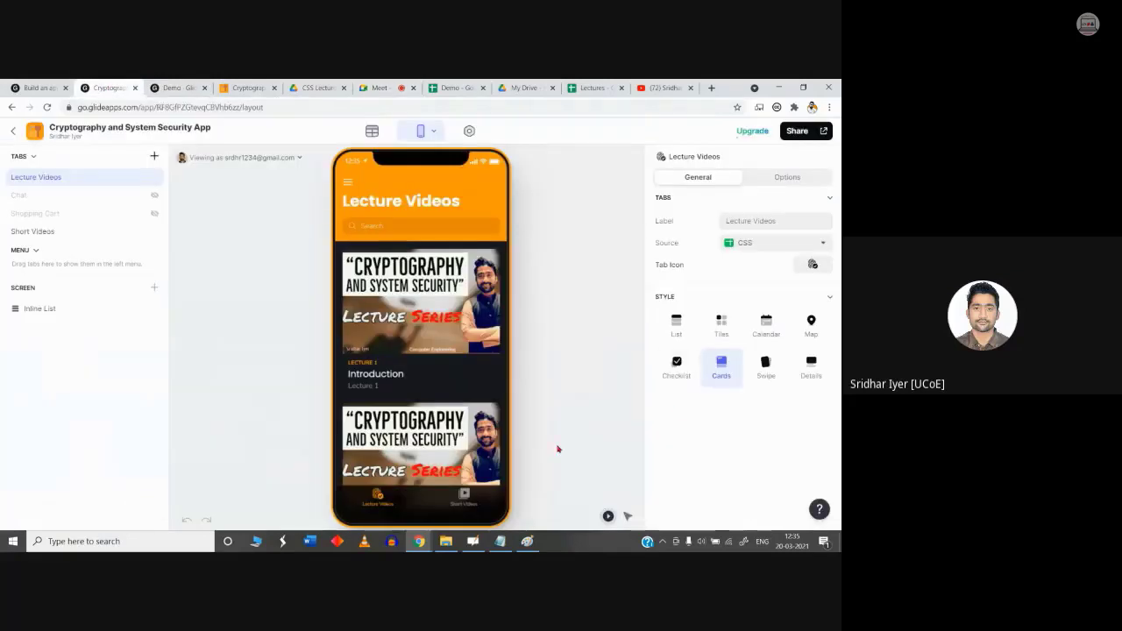
click(176, 88)
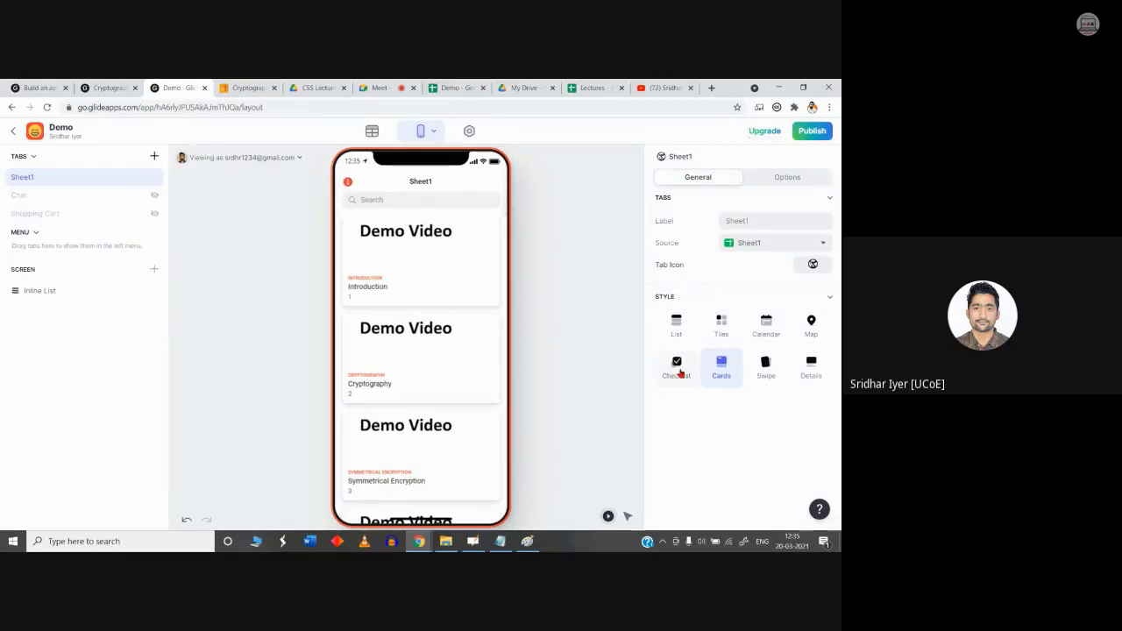
click(437, 260)
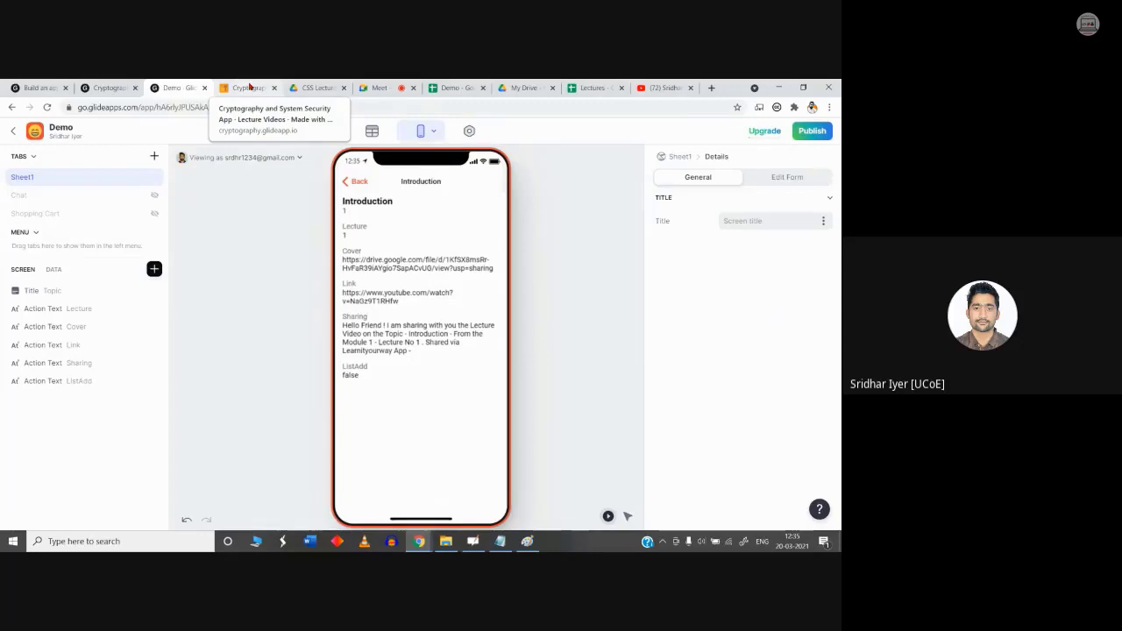
click(109, 87)
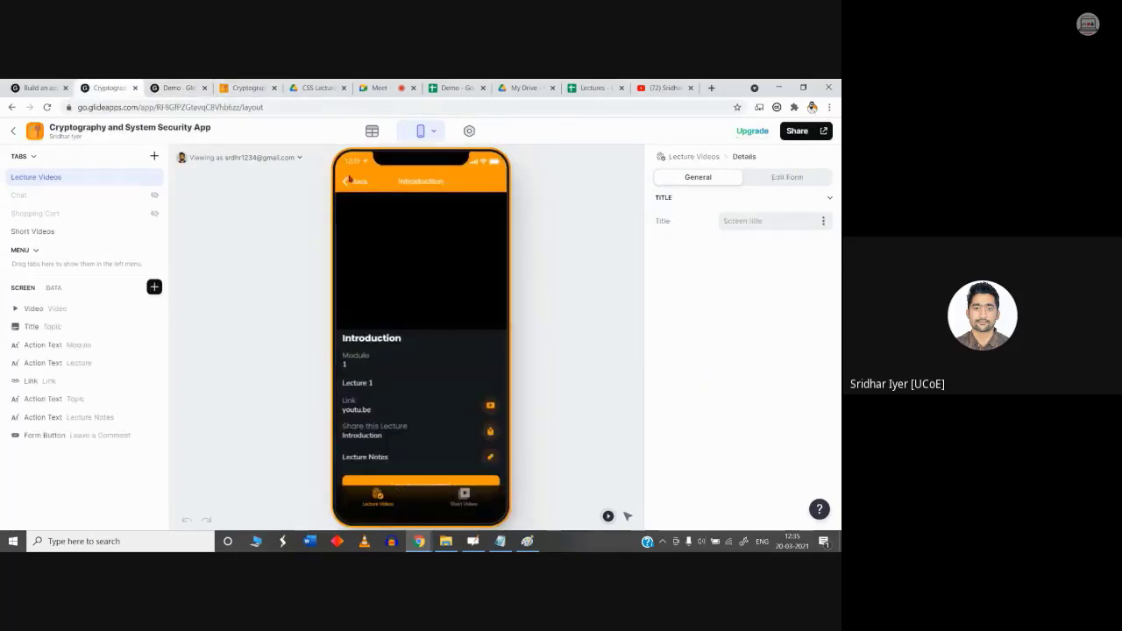
click(176, 83)
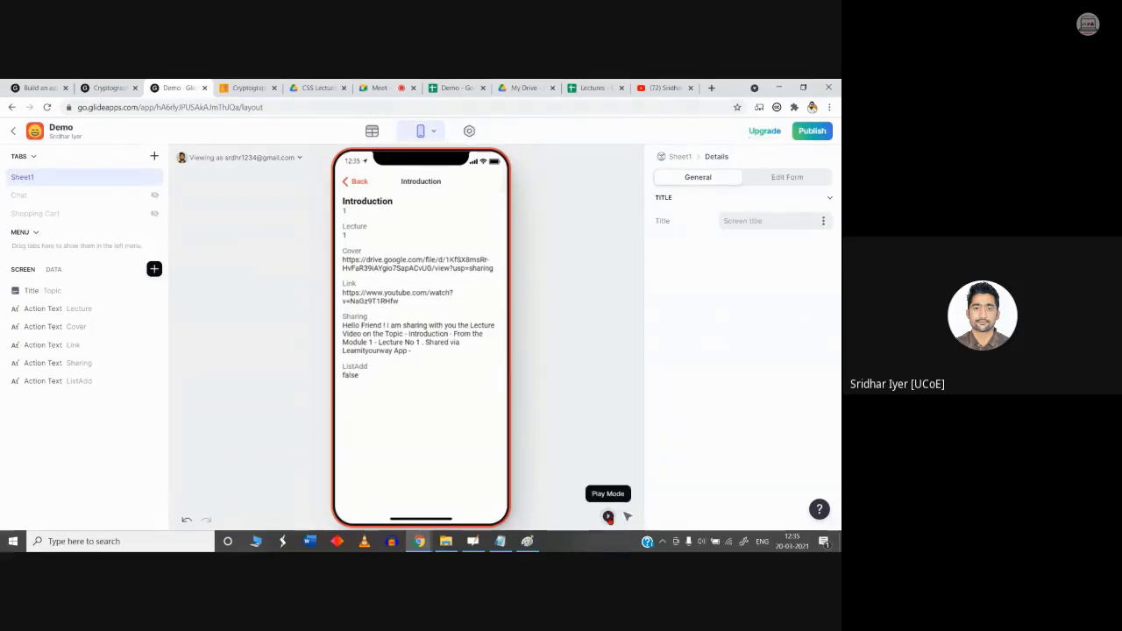
Step: Preview moving between the Demo app's Sheet1 card list and the Introduction detail screen, ending on the card list
click(348, 186)
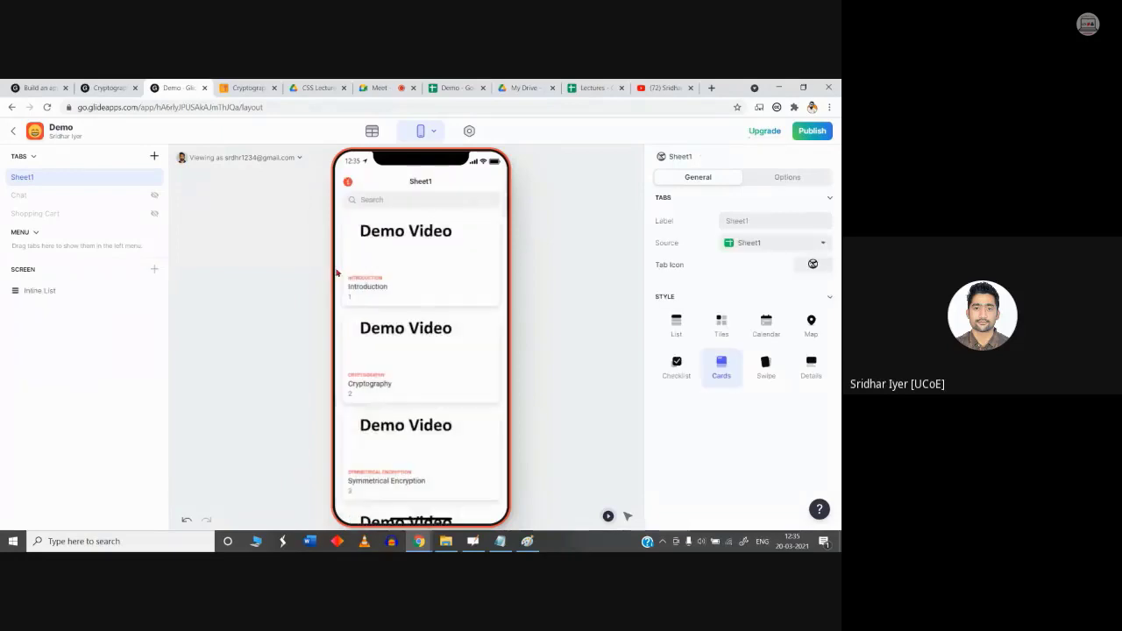
click(419, 250)
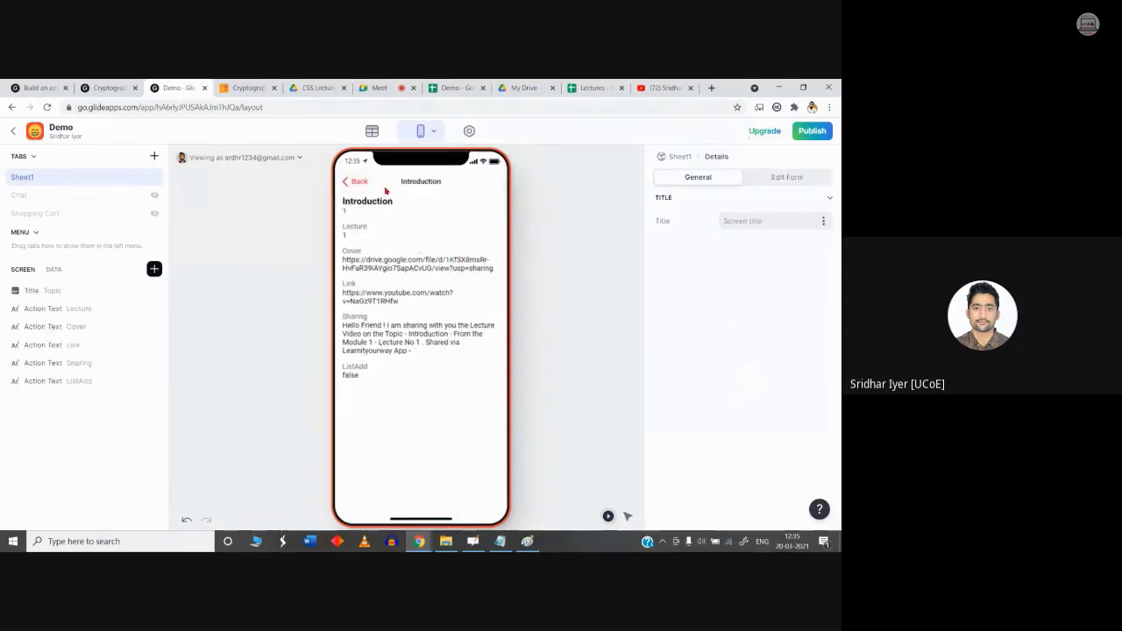
click(352, 181)
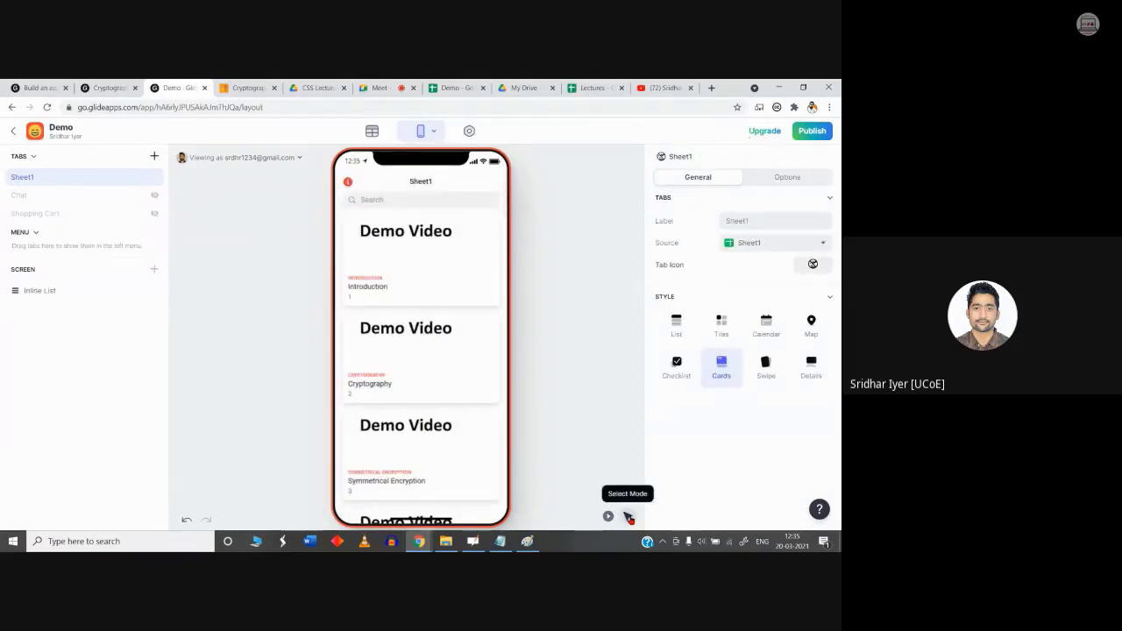
Step: Open the Introduction detail screen and examine the Lecture and Cover action texts, including Cover's data source and action options
click(405, 268)
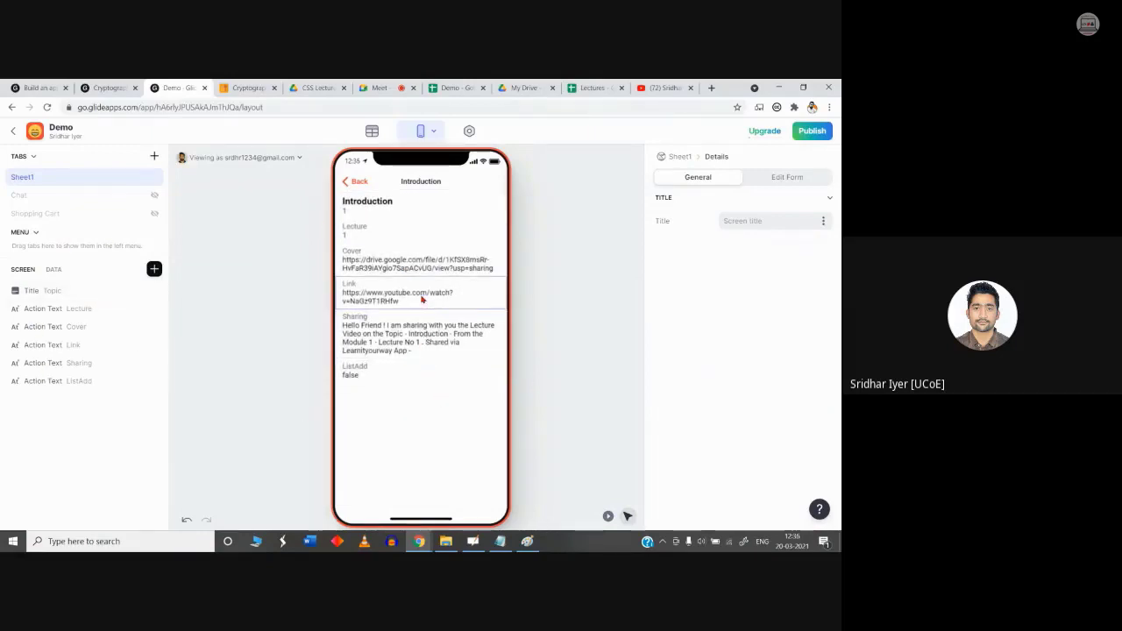
click(404, 237)
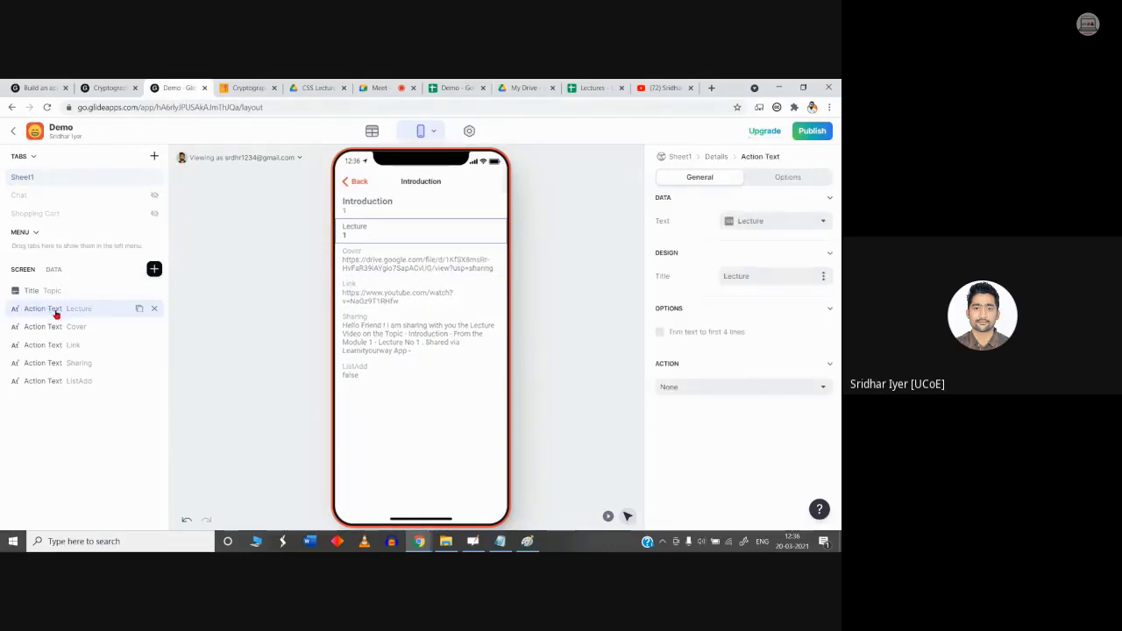
click(425, 261)
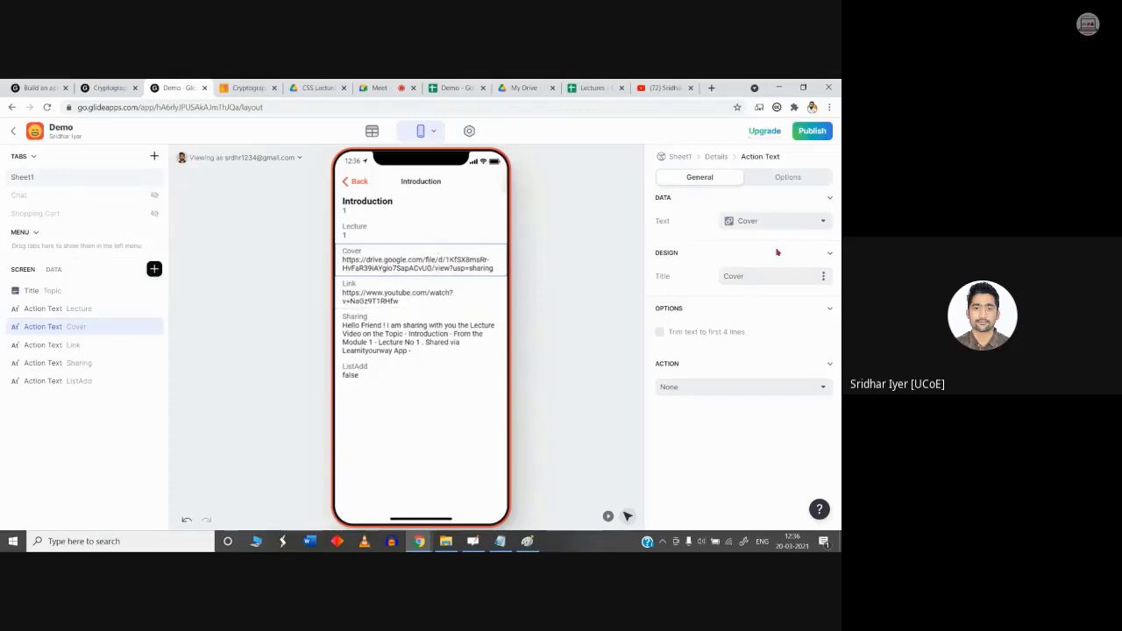
click(738, 221)
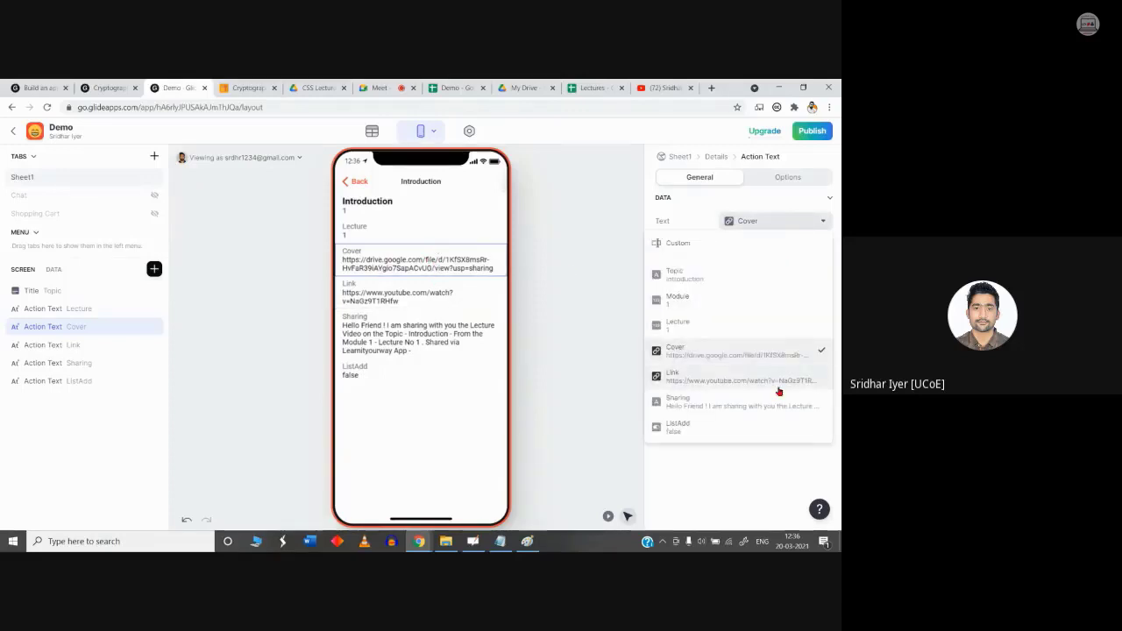
click(725, 360)
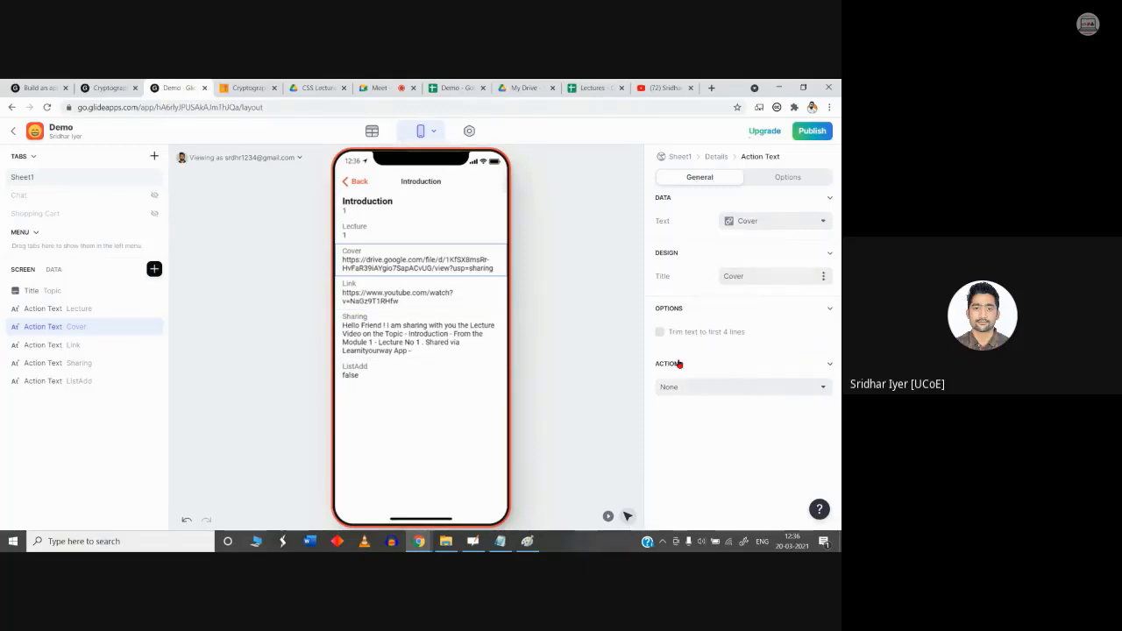
click(708, 392)
click(759, 429)
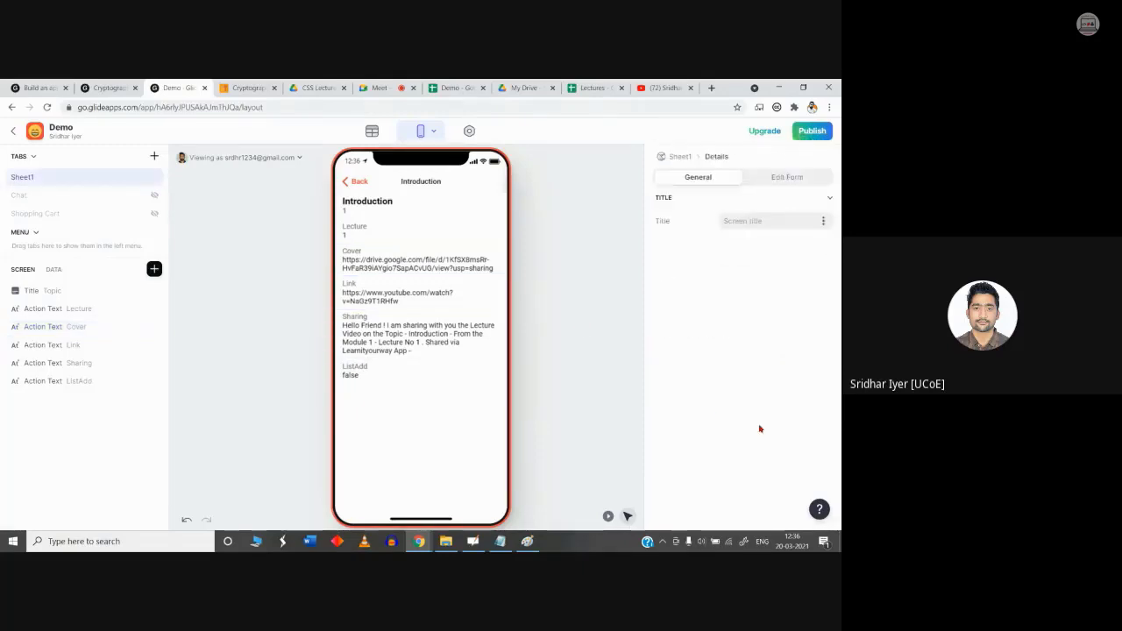
Step: Examine the Video component's data source in the Cryptography and System Security App project, and return to the Demo project
click(113, 87)
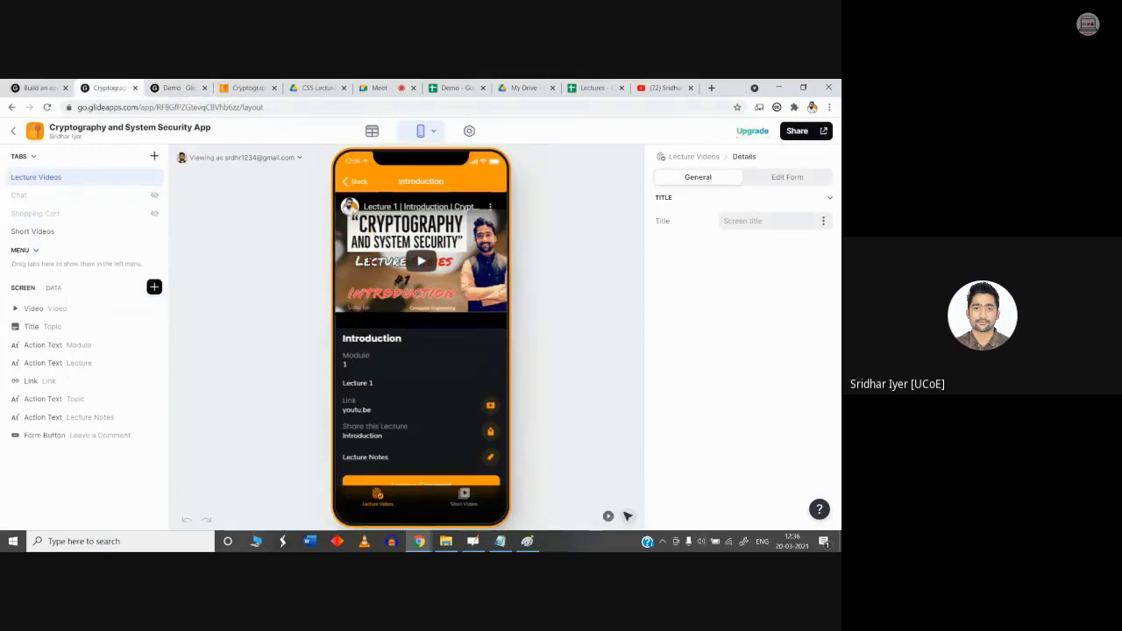
click(373, 261)
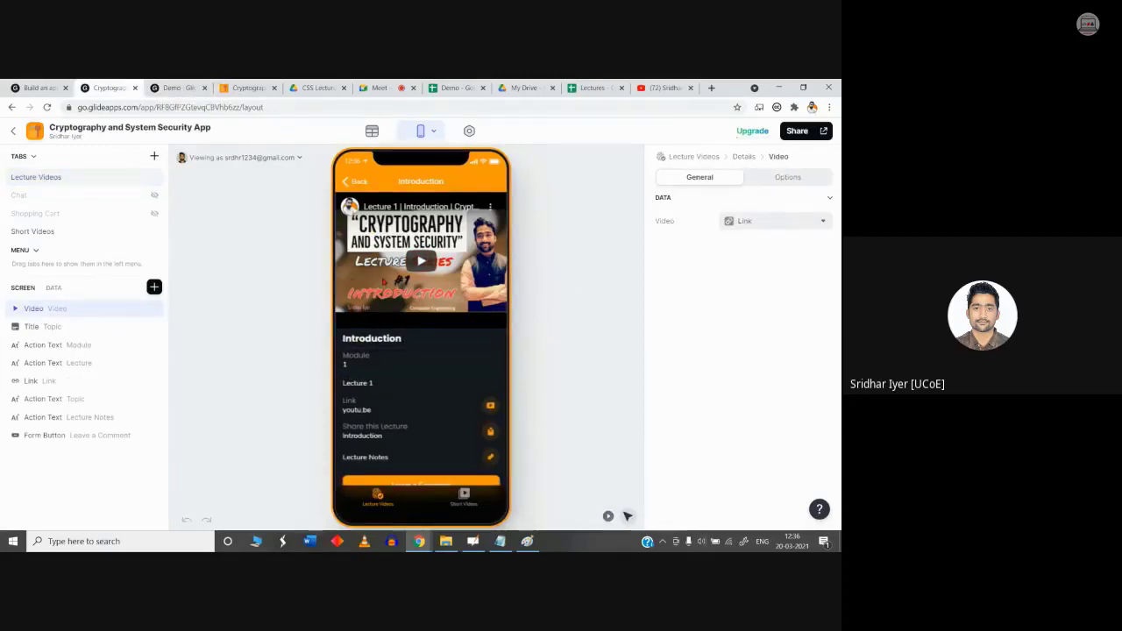
click(191, 86)
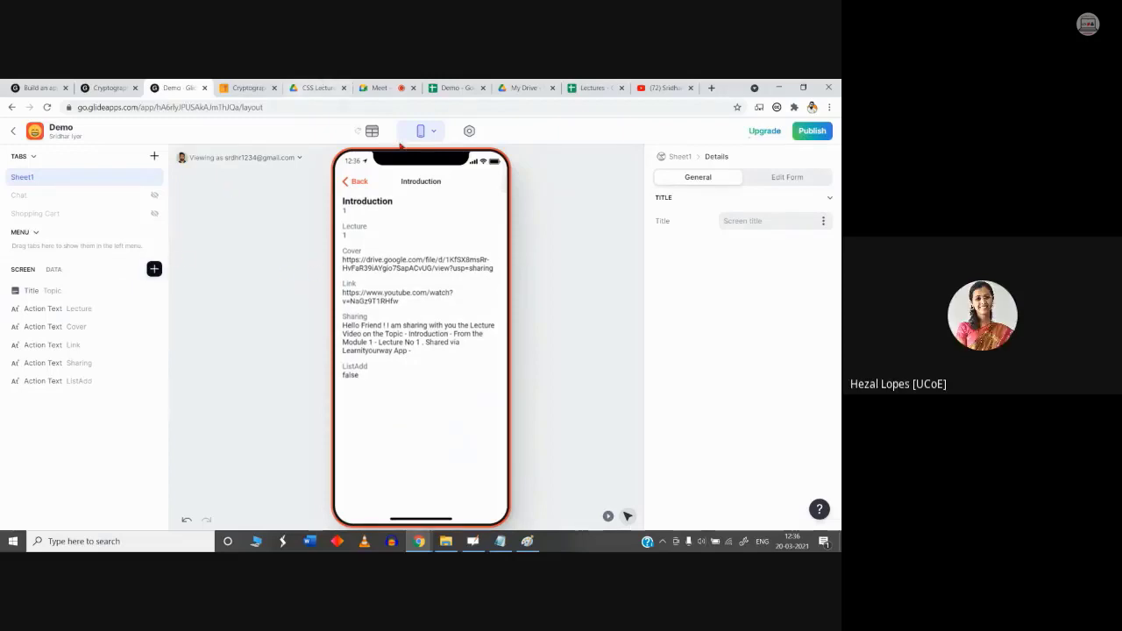
click(392, 86)
click(173, 88)
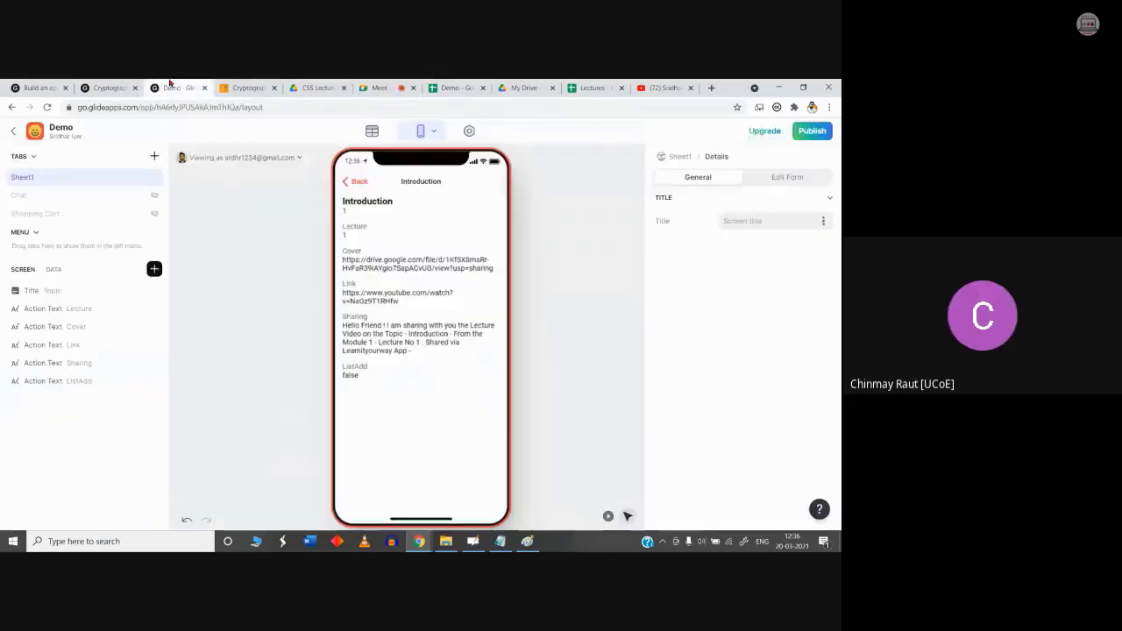
Step: Insert a Video component on the Introduction detail screen and check the Introduction row's Link cell in the Demo Google Sheet
click(154, 269)
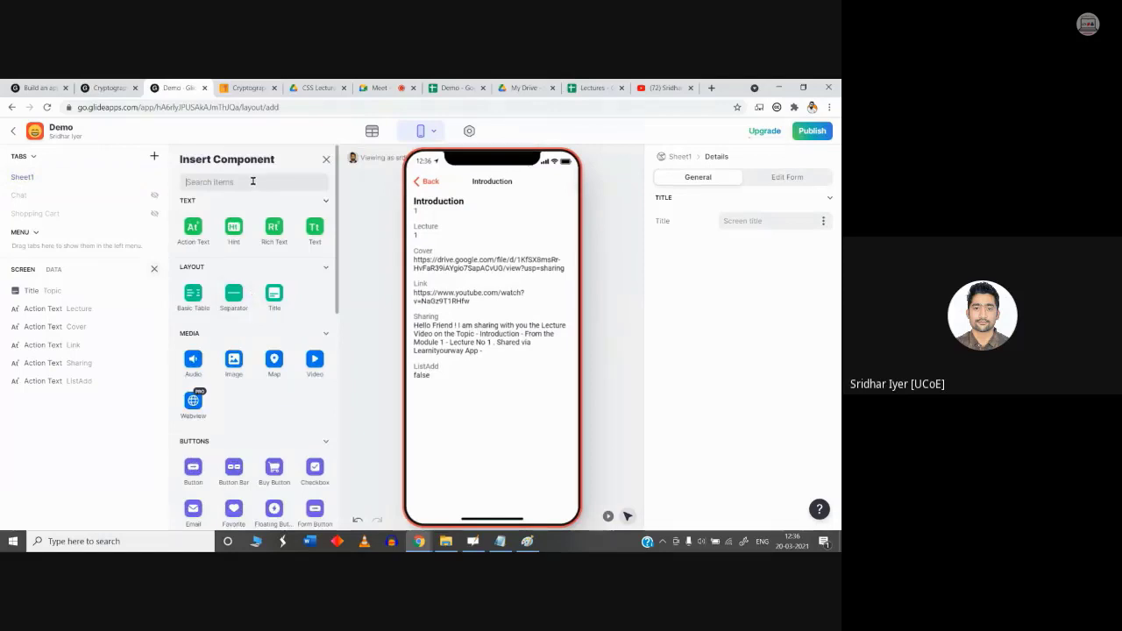
click(315, 360)
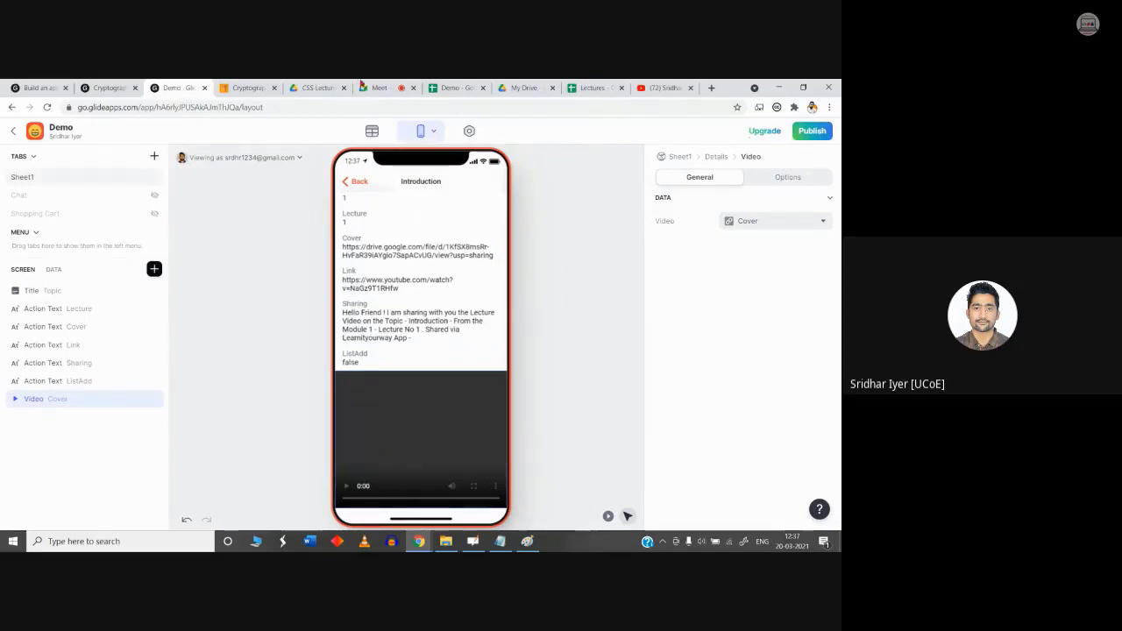
click(451, 88)
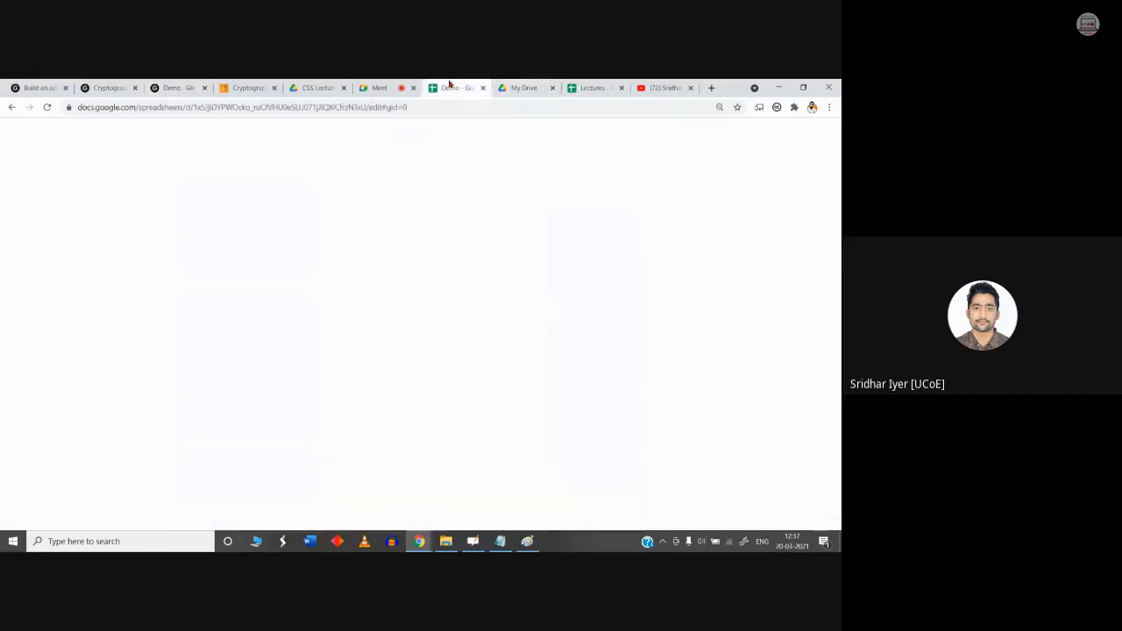
click(456, 250)
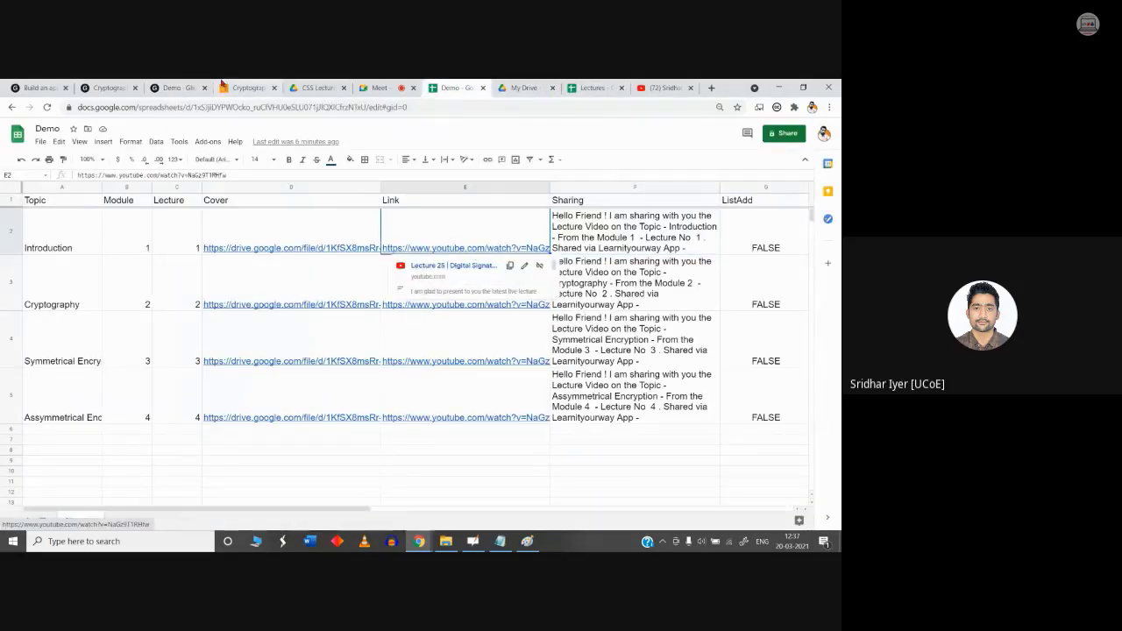
Step: In the Demo project, move the Video component above the Title and set its source to the Link column
click(195, 86)
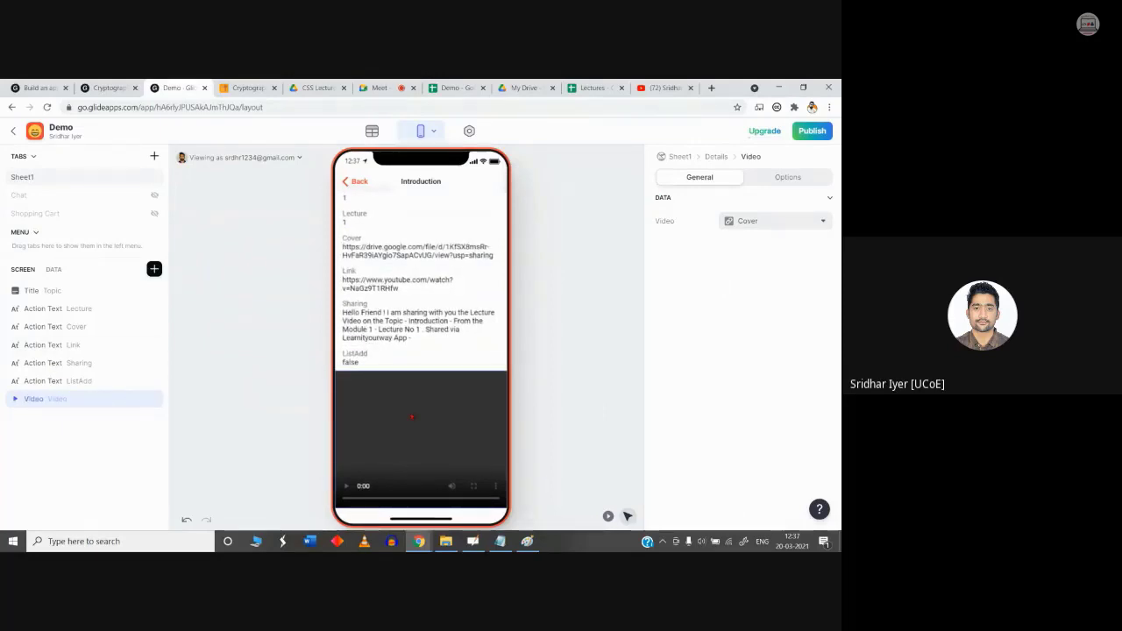
drag(33, 399, 51, 282)
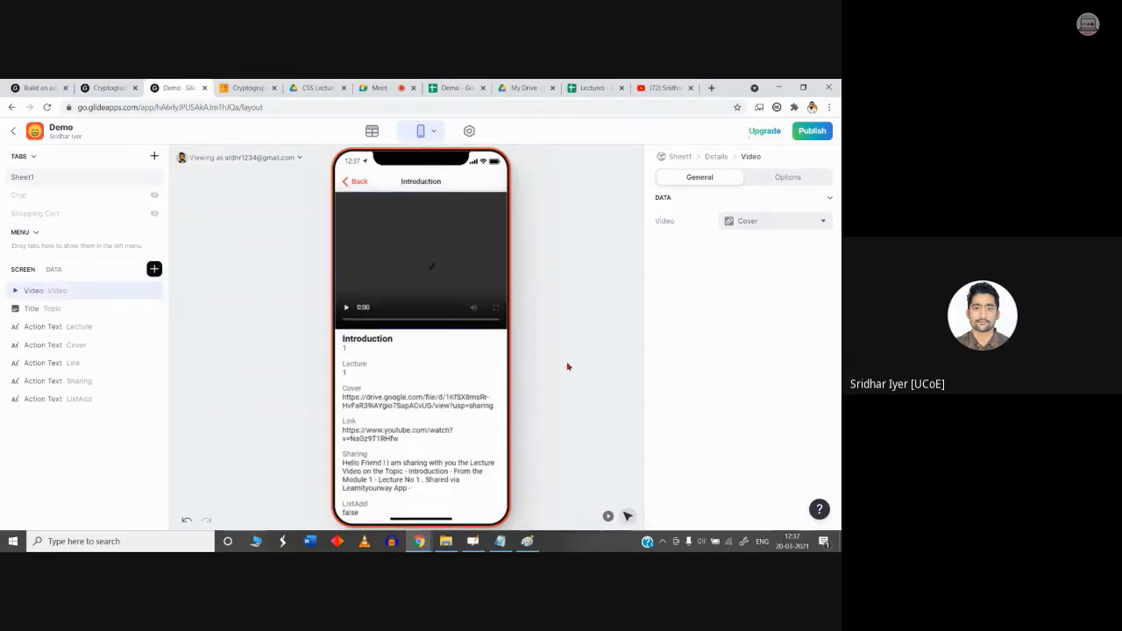
click(803, 224)
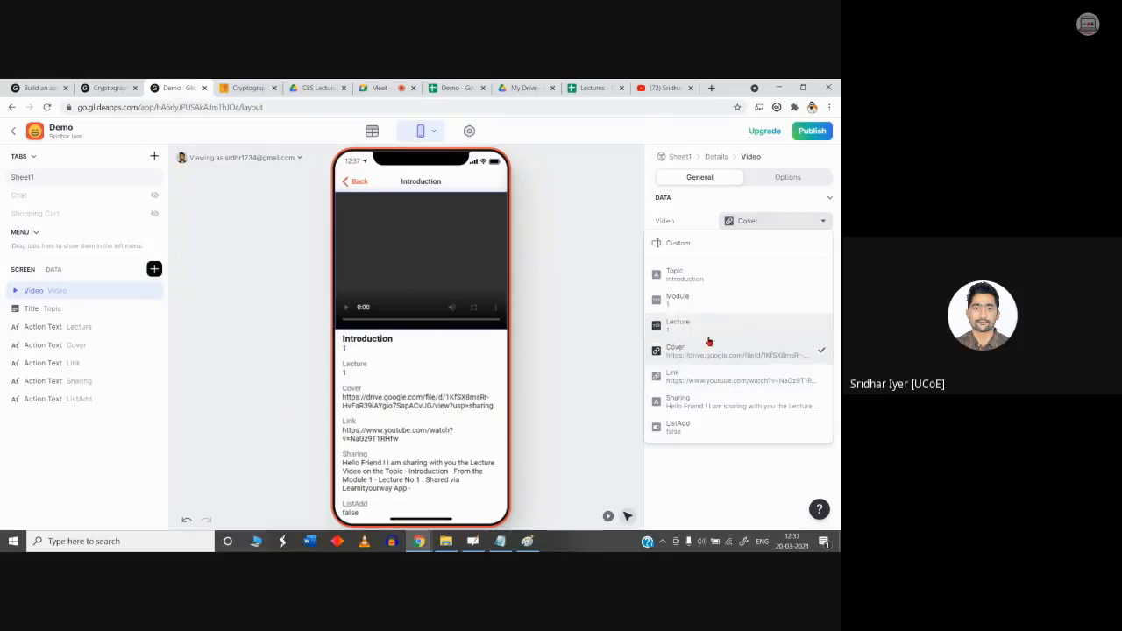
click(732, 381)
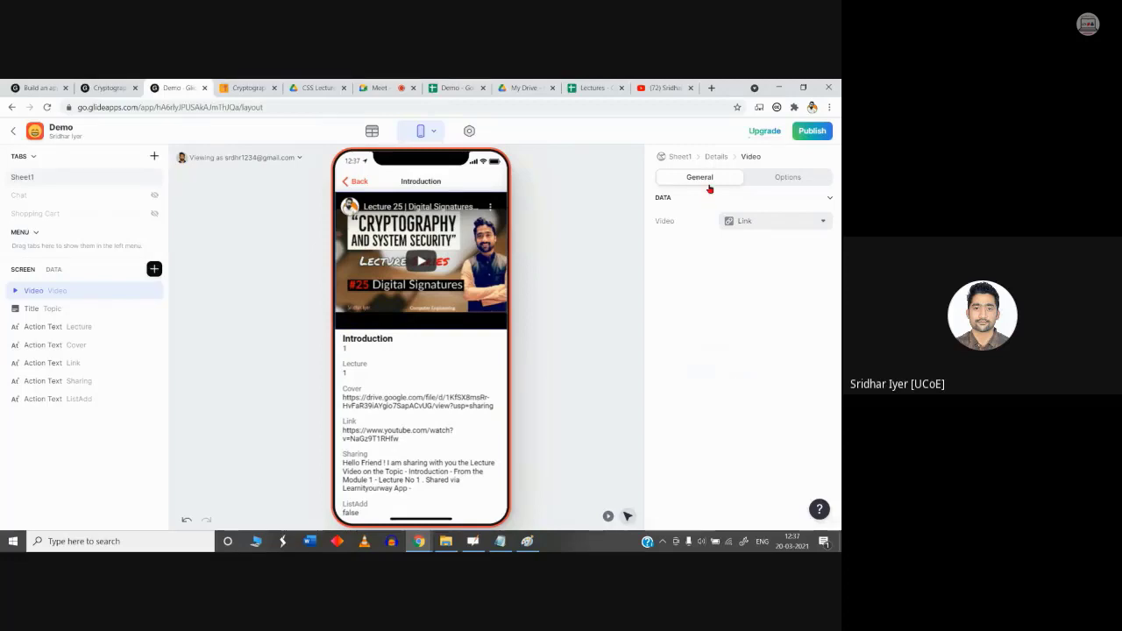
Step: Check the participants' replies in Google Meet, return to the Demo project and review the Video component's source options, keeping Link
click(360, 85)
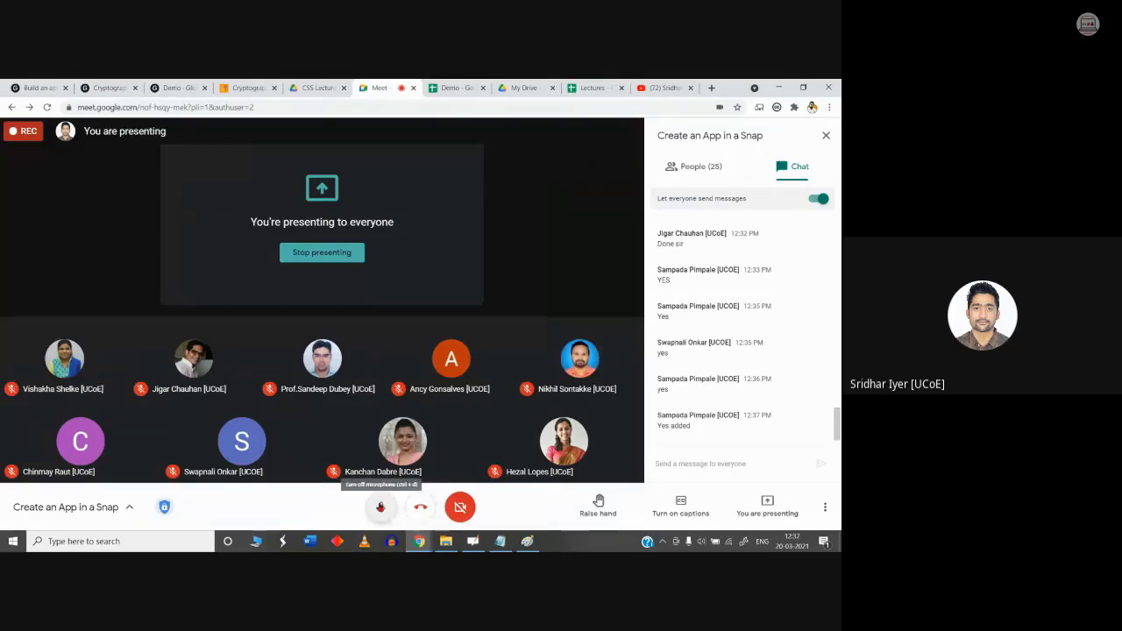
click(178, 88)
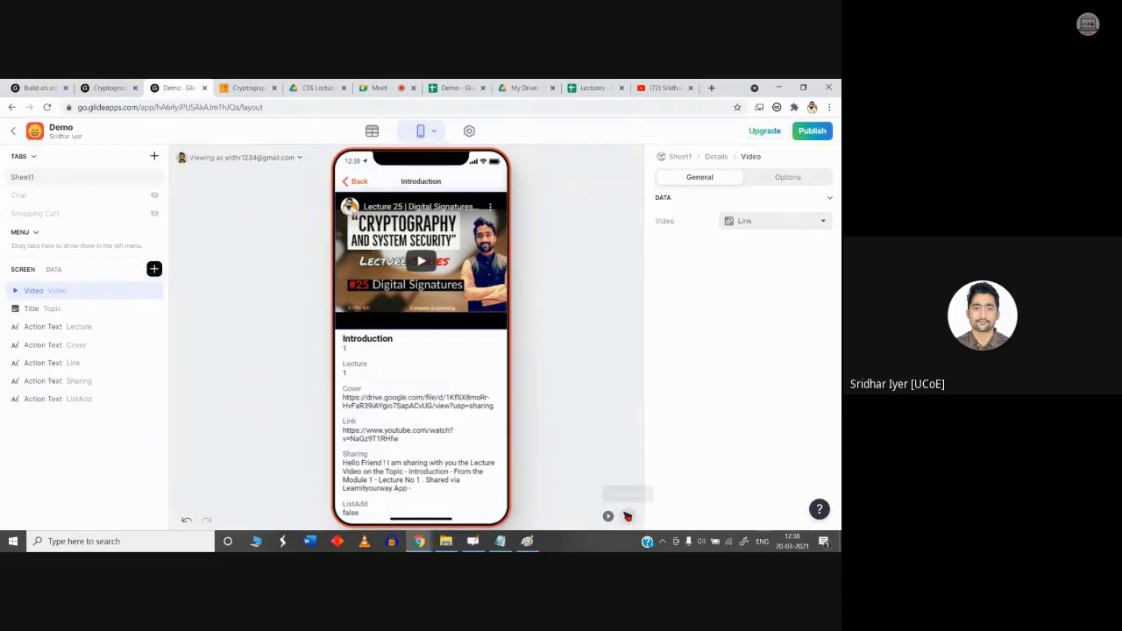
click(379, 88)
click(172, 88)
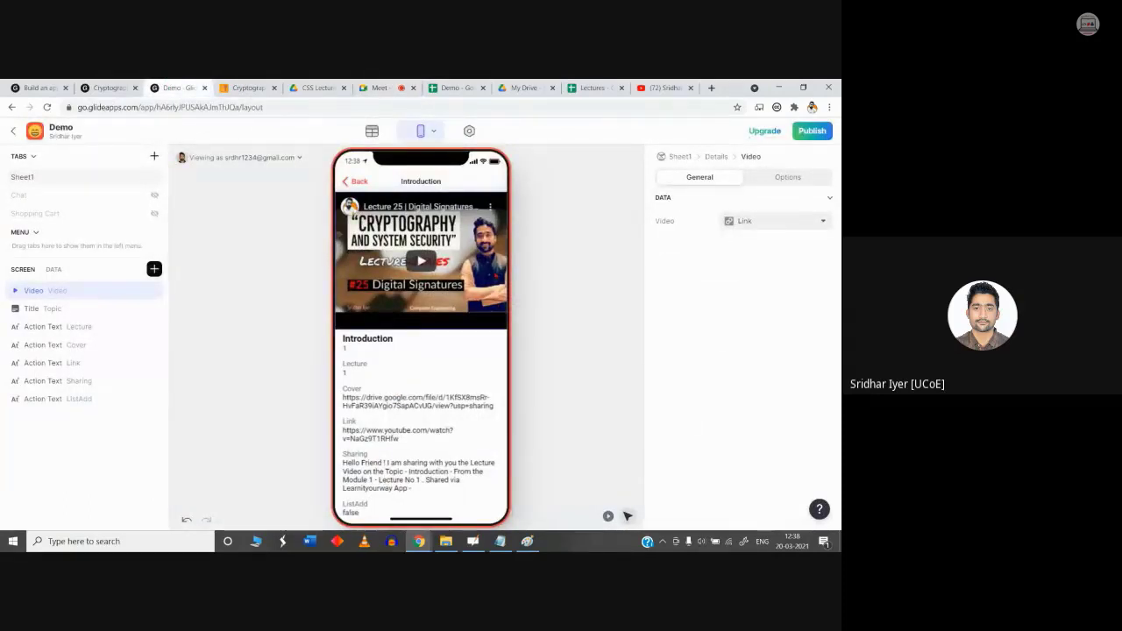
key(ctrl+6)
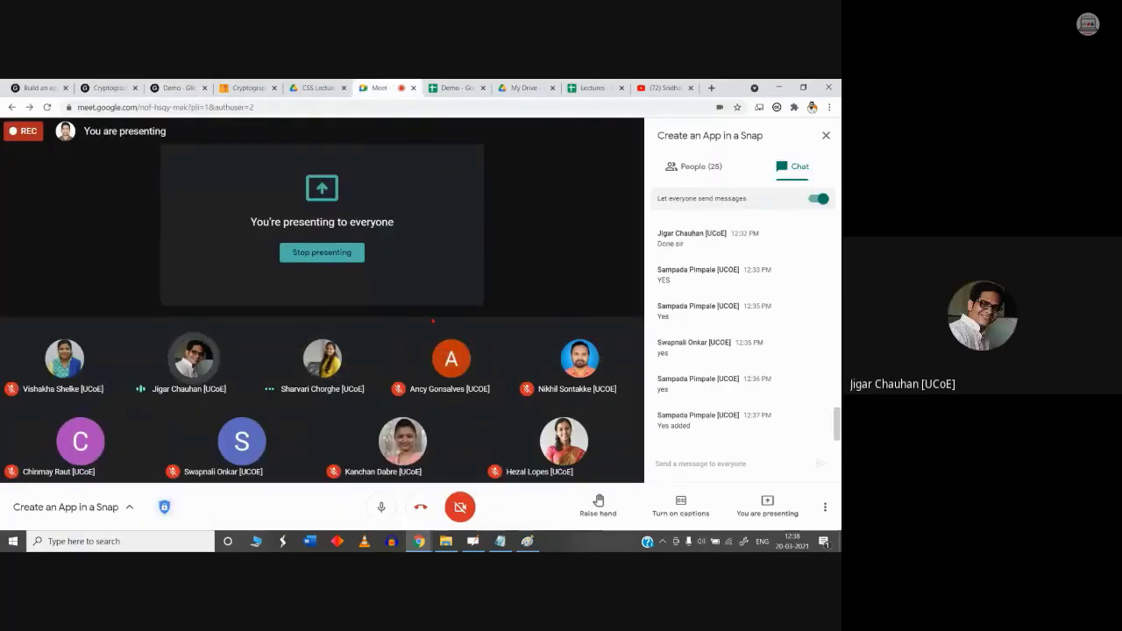
click(162, 87)
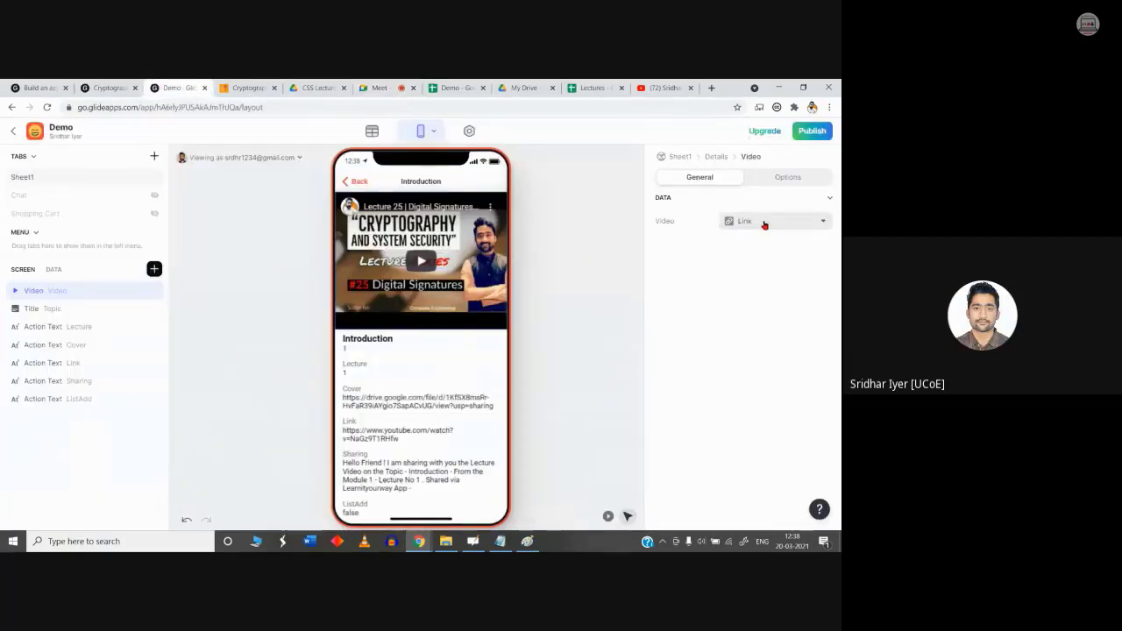
click(764, 222)
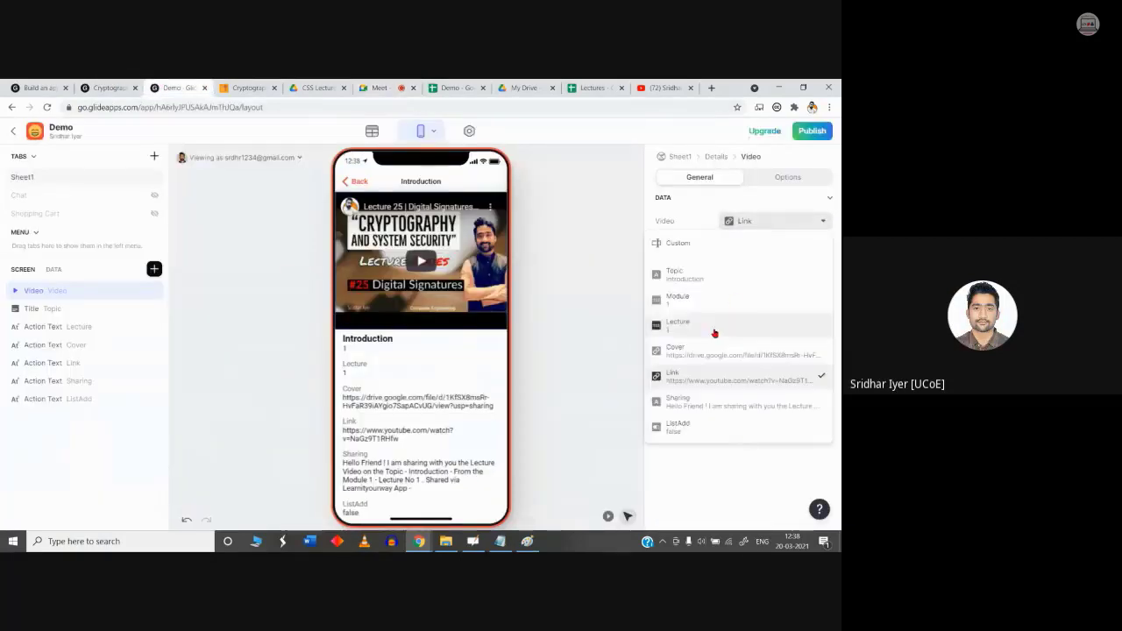
click(767, 383)
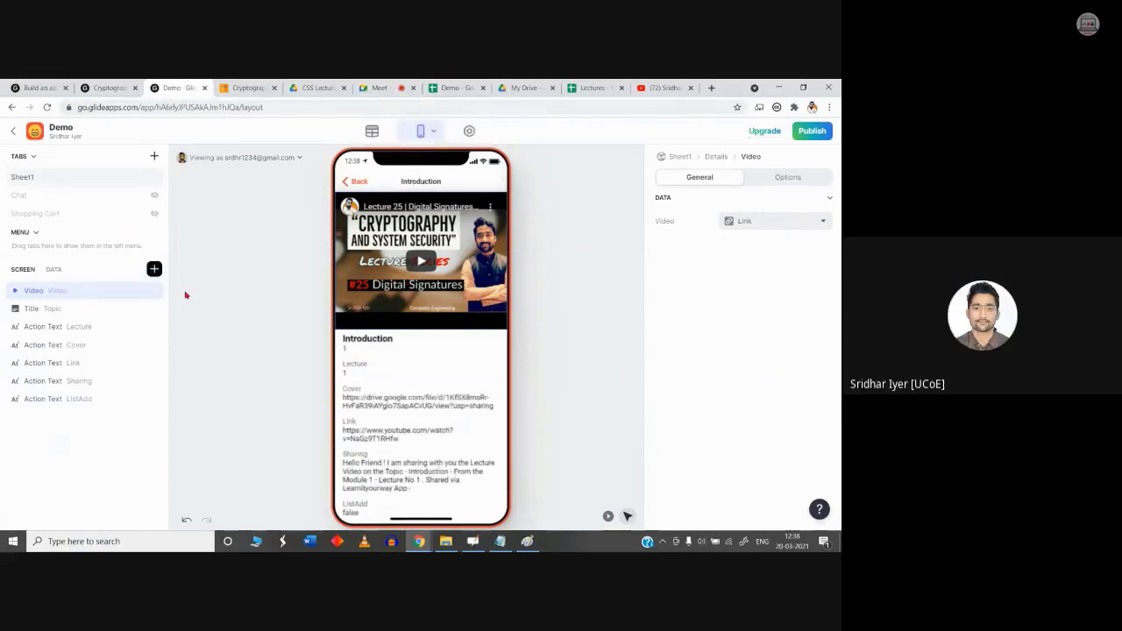
Step: Delete the Video component from the Introduction detail screen and insert a new Video component there
click(155, 291)
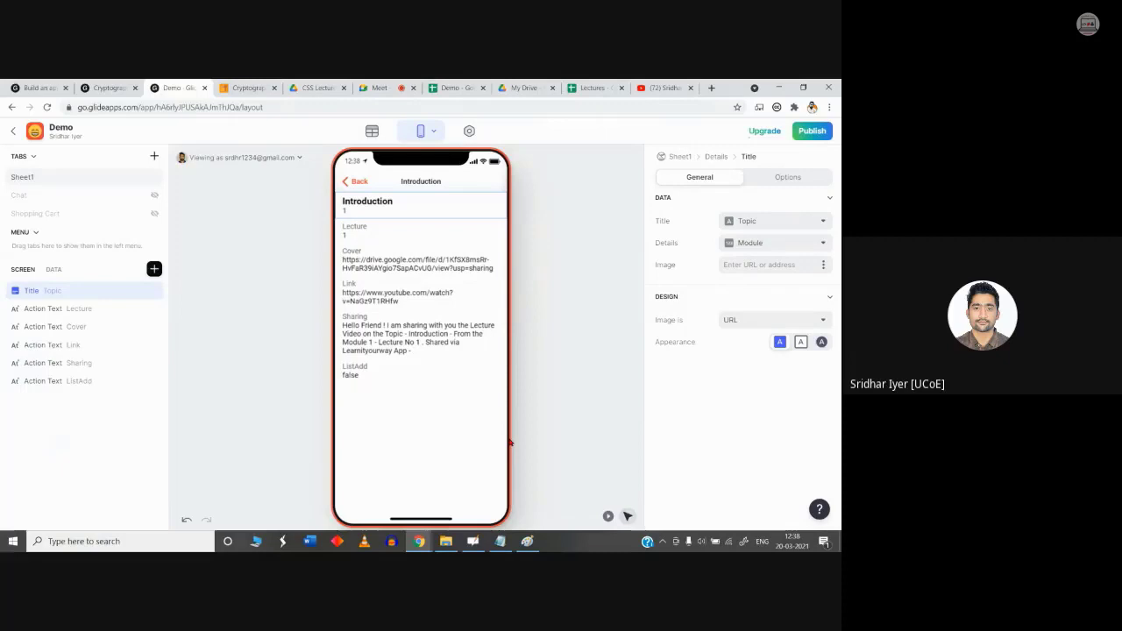
click(37, 465)
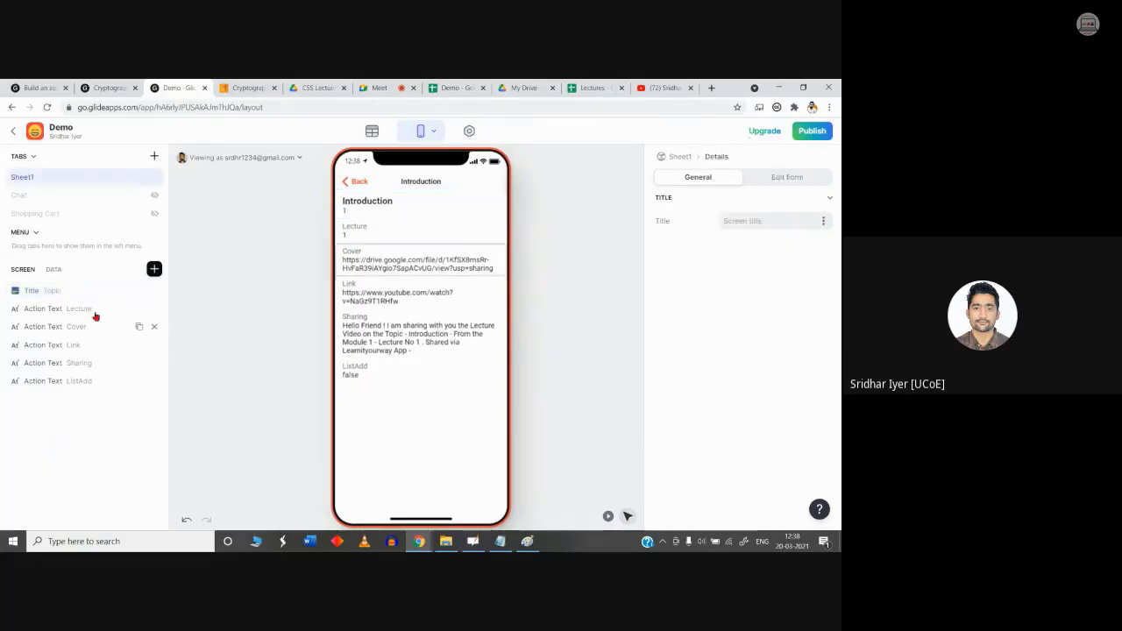
click(154, 269)
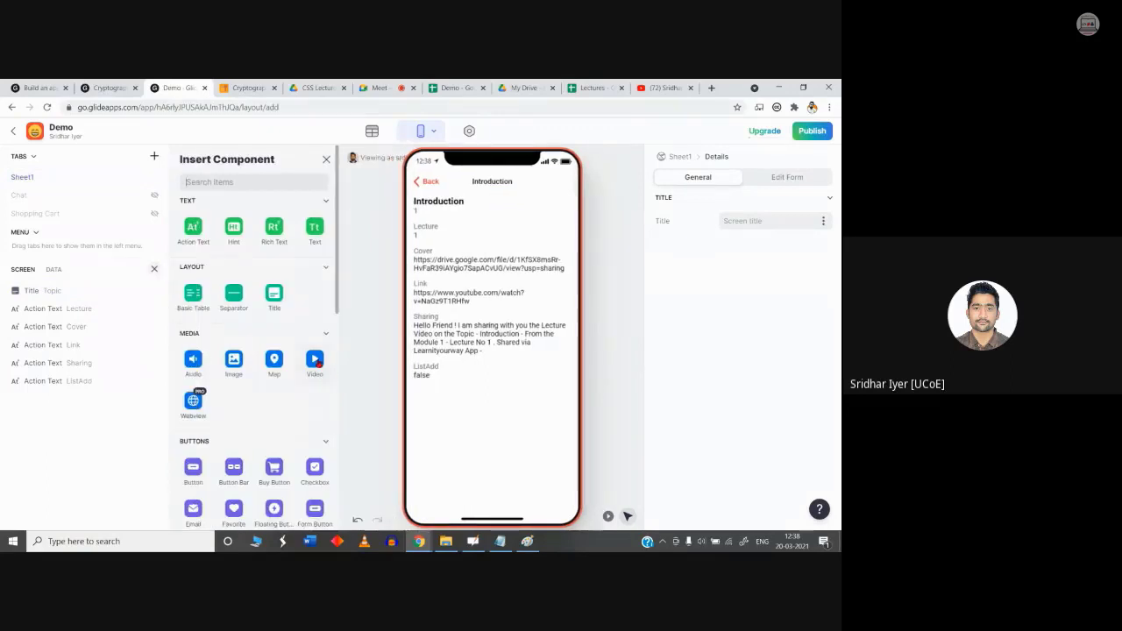
click(315, 360)
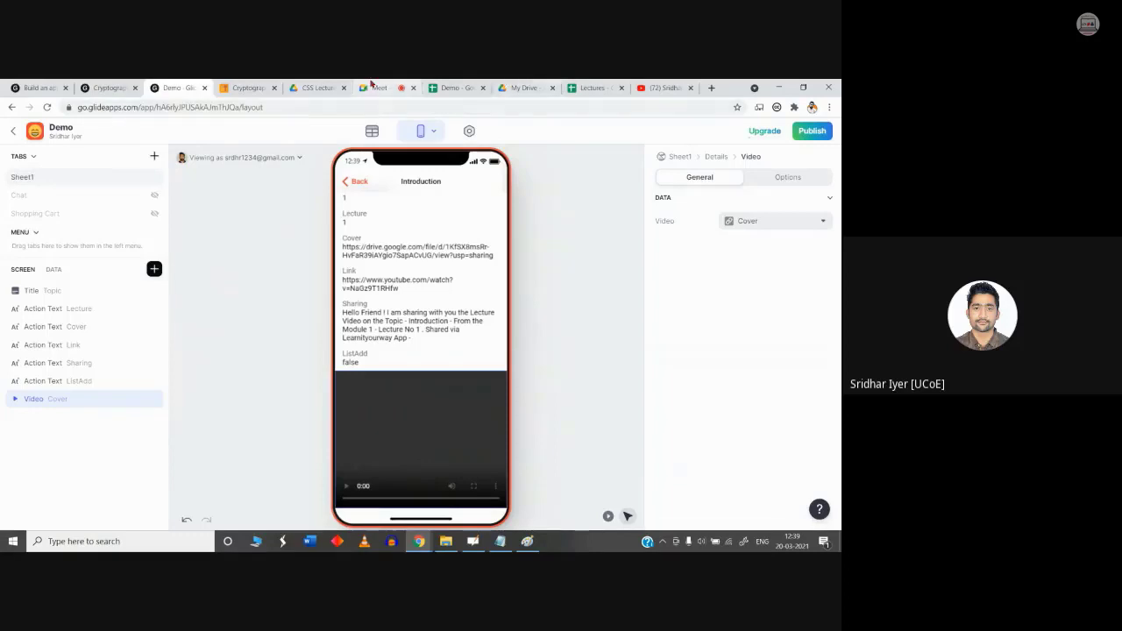
Step: Try the List style on the Sheet1 tab, restore the Cards style, and reopen the Introduction detail screen
click(681, 157)
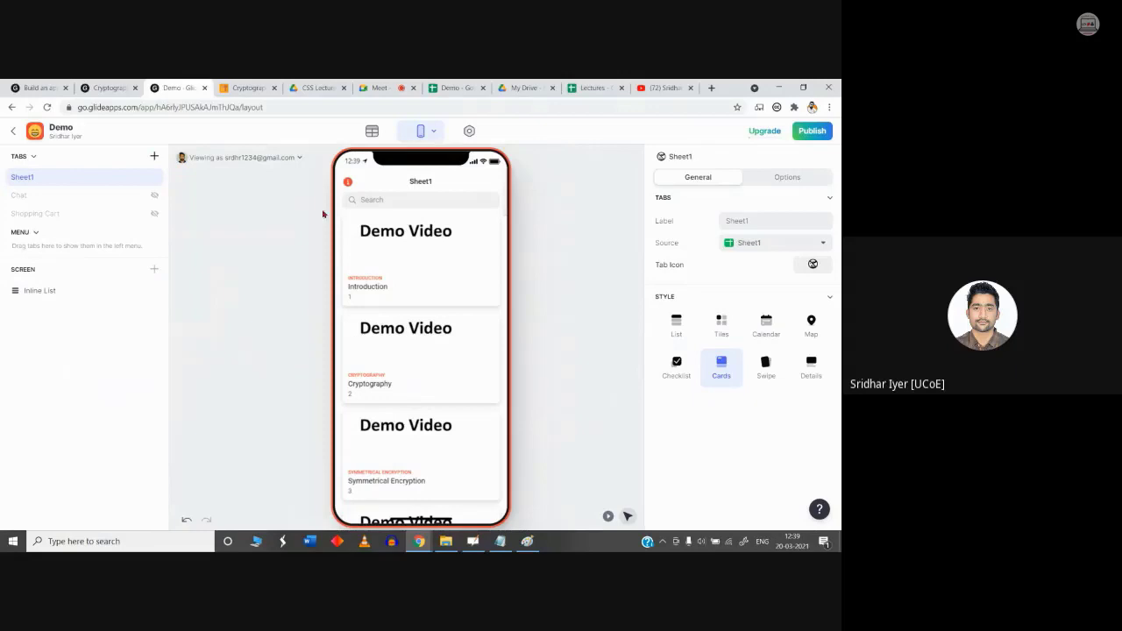
click(377, 87)
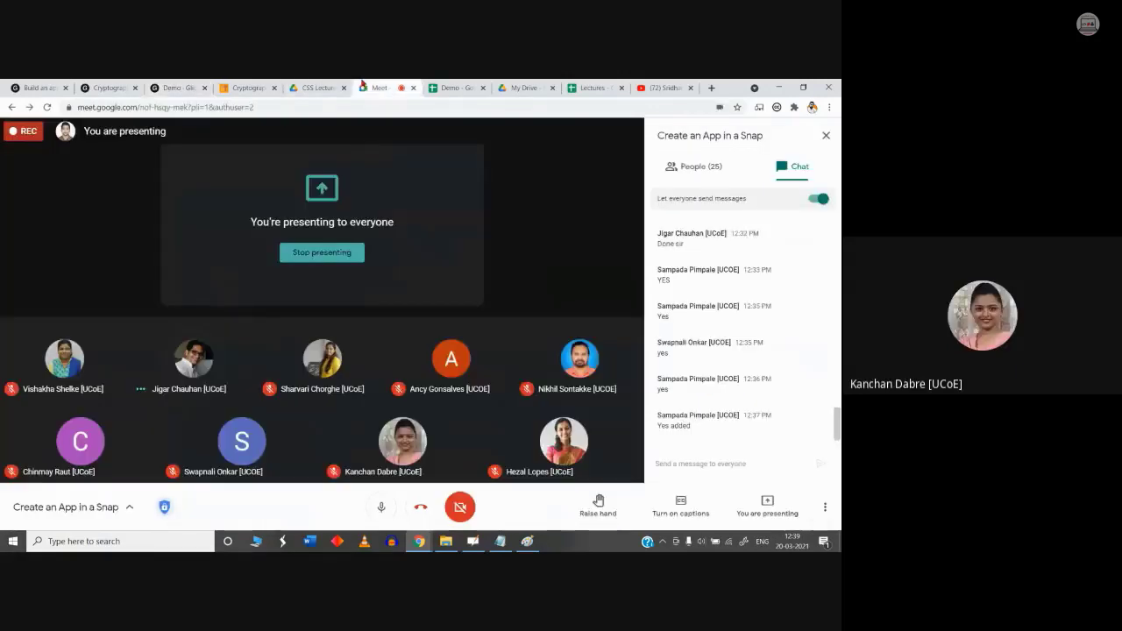
click(169, 83)
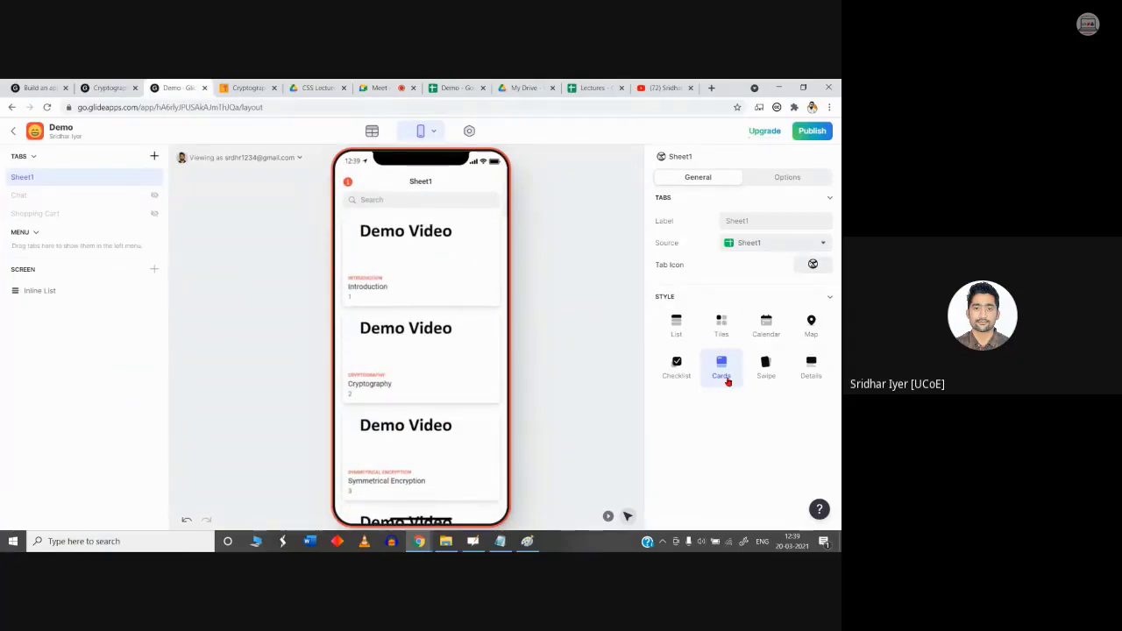
click(684, 326)
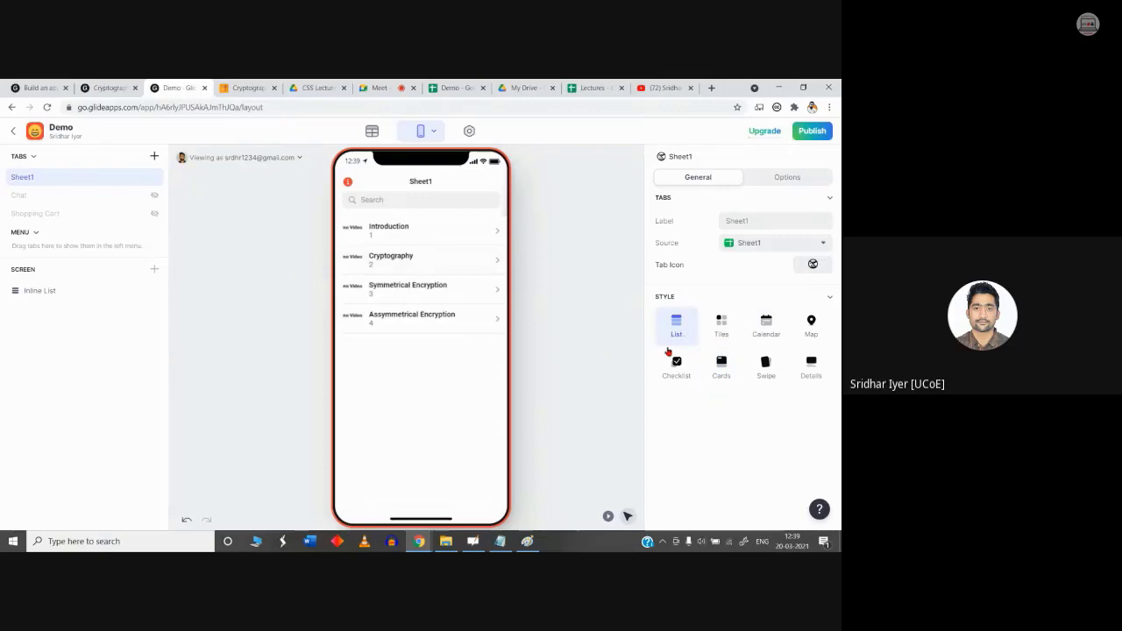
click(721, 367)
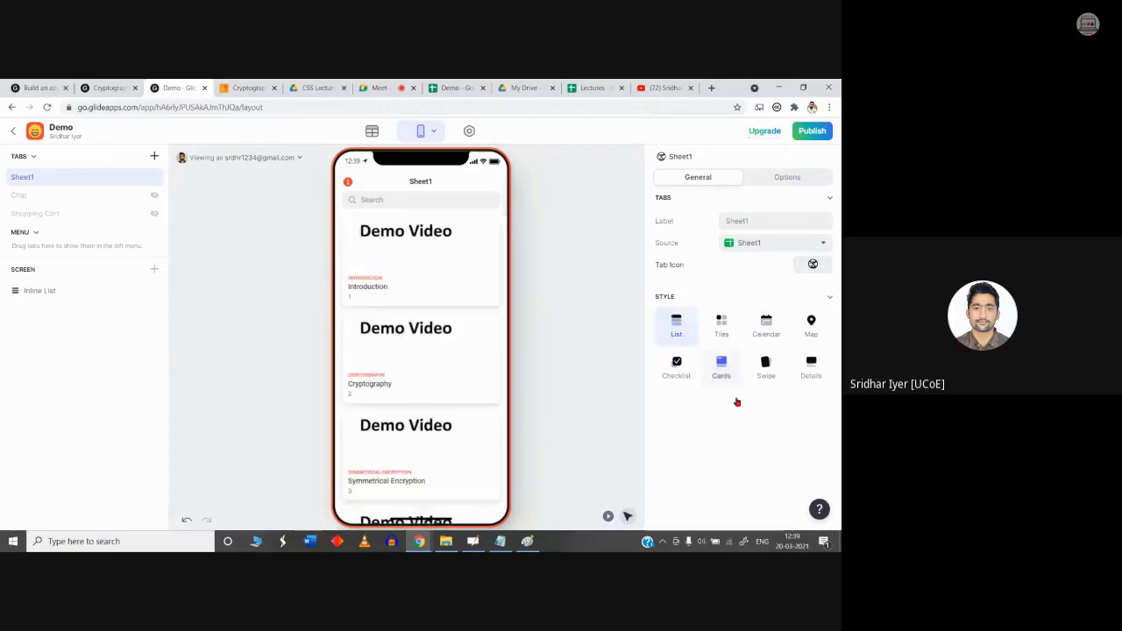
click(429, 260)
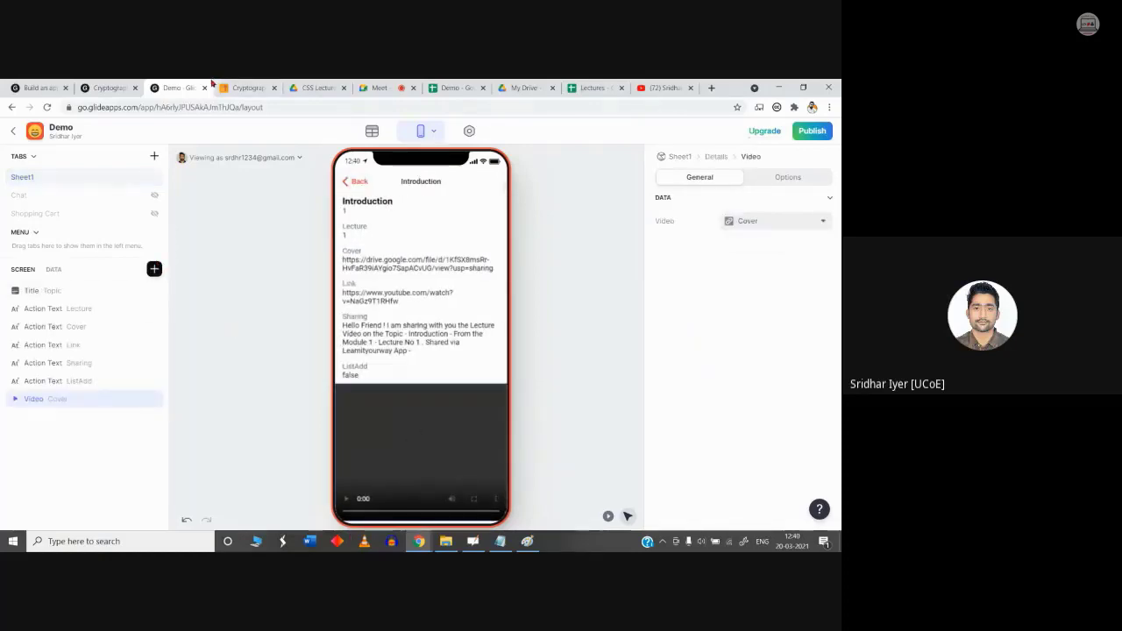
Step: Check the Google Meet call, return to the Demo project, and replace the detail screen's Video component with a new one
click(385, 87)
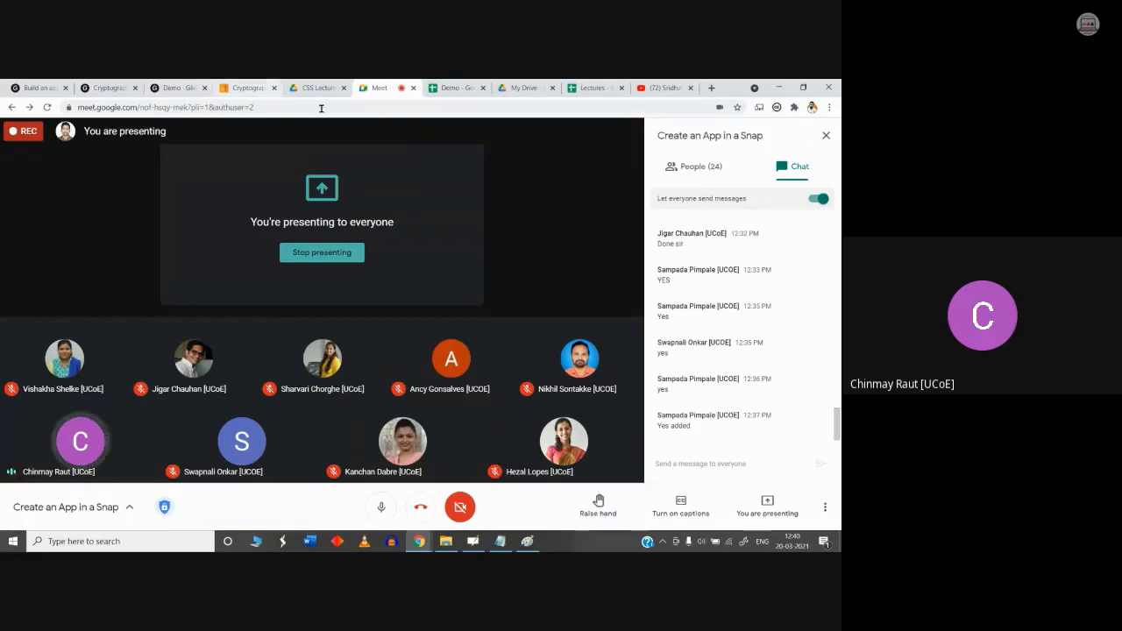
click(178, 88)
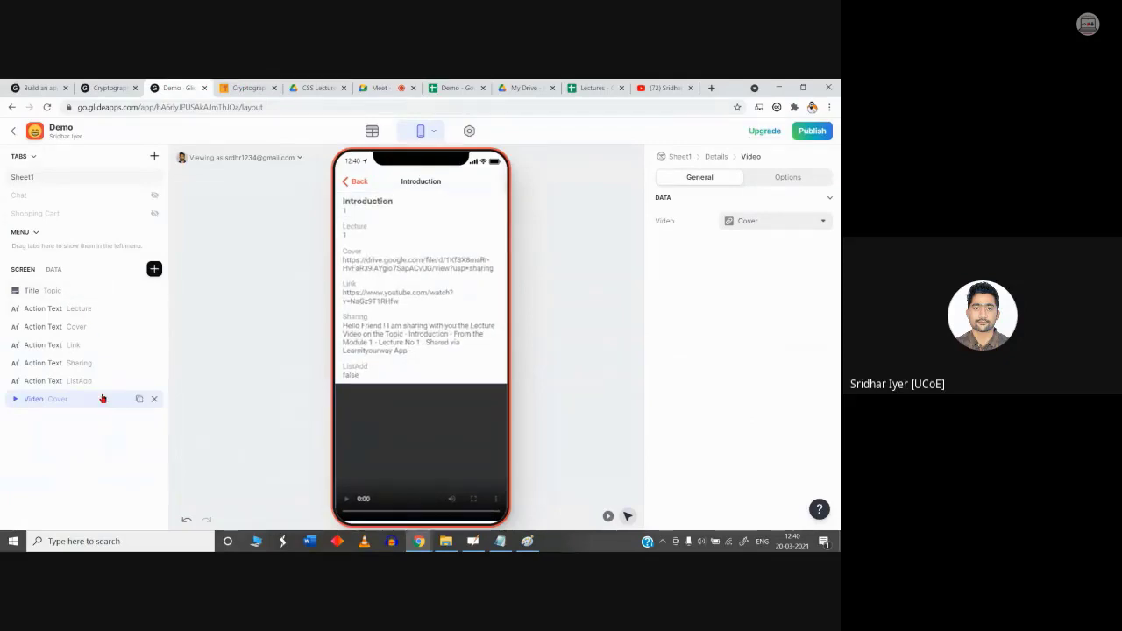
click(154, 399)
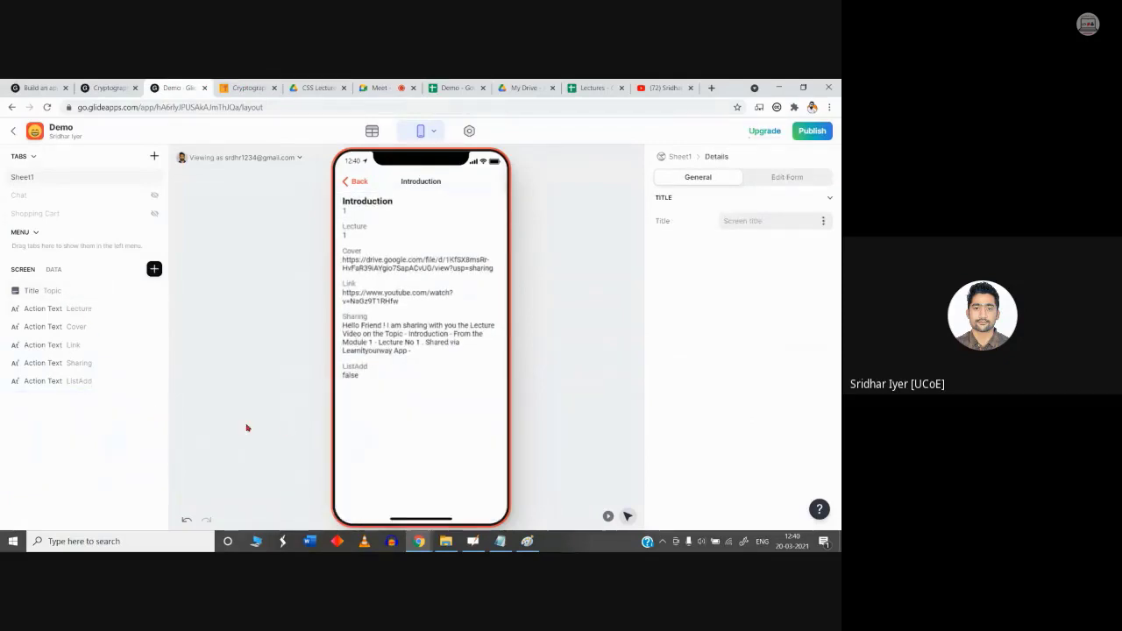
click(154, 269)
click(319, 365)
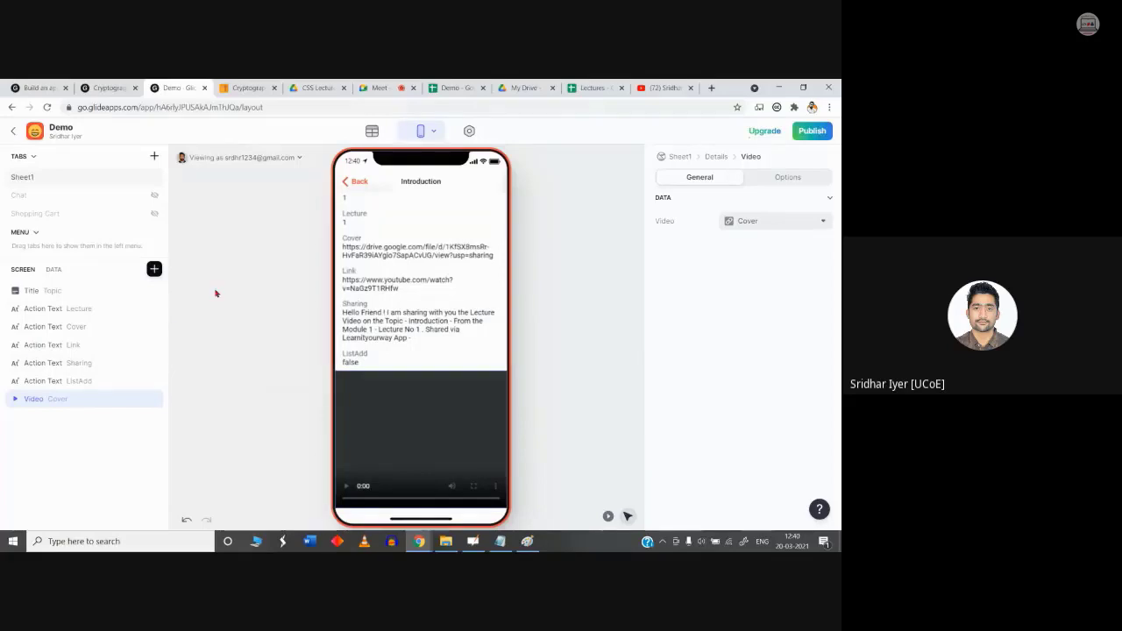
Step: Look through the list, picker and chart components available for the Introduction detail screen and close the component list
click(154, 269)
scroll(263, 377, down, 10)
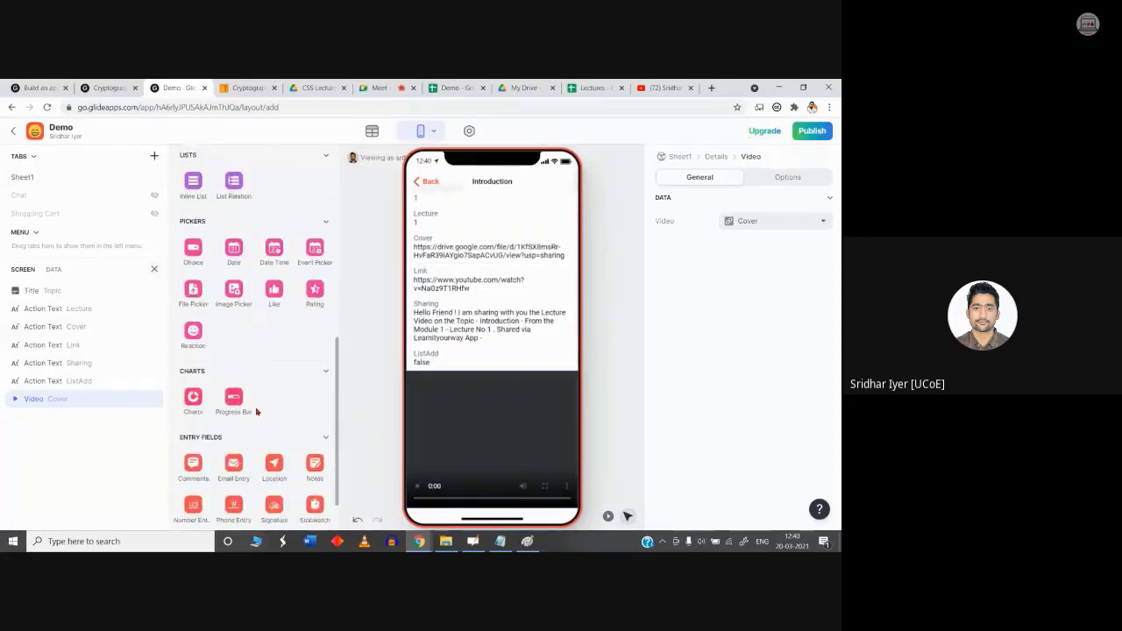
scroll(257, 411, up, 1)
scroll(338, 397, up, 4)
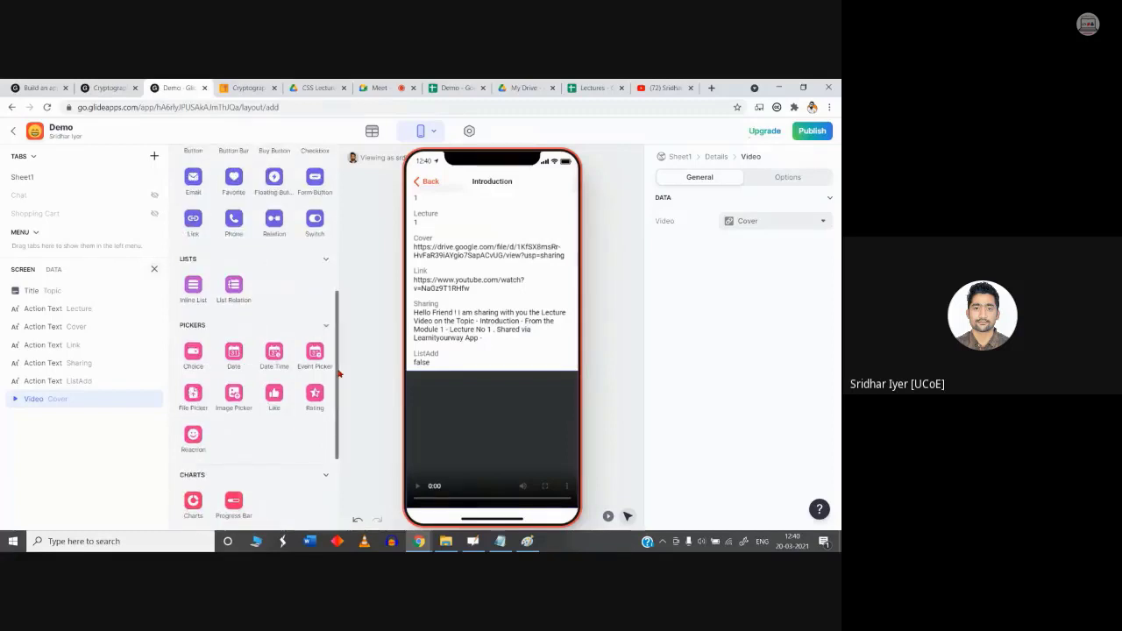
click(57, 430)
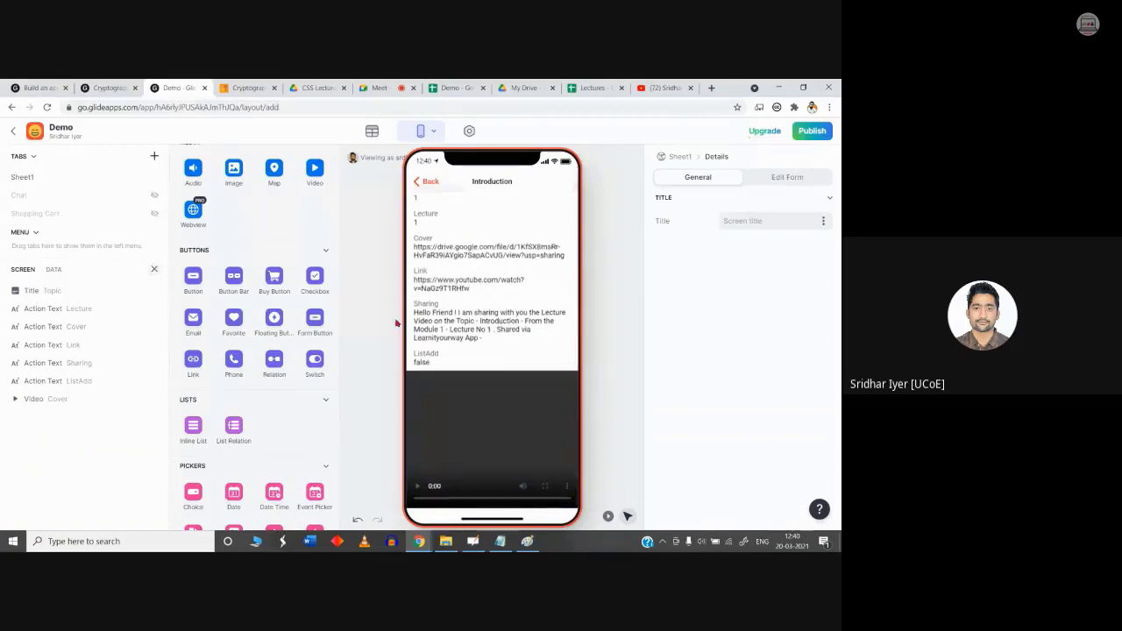
click(154, 269)
Step: Move the Video component above the Title and set its source to the Link column
click(33, 399)
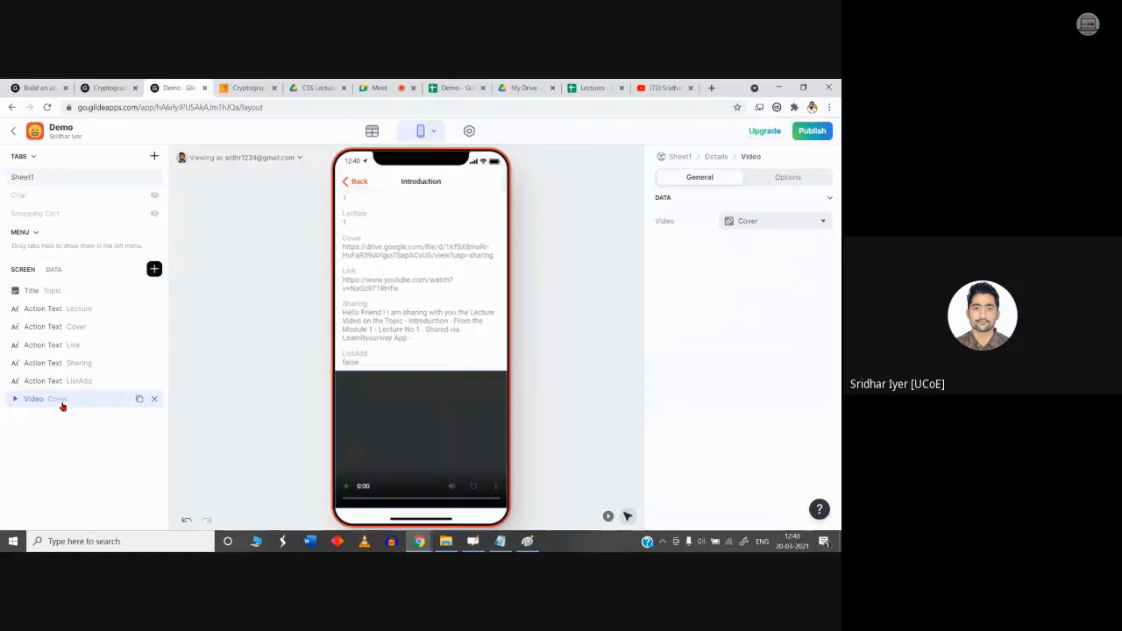
drag(62, 399, 68, 290)
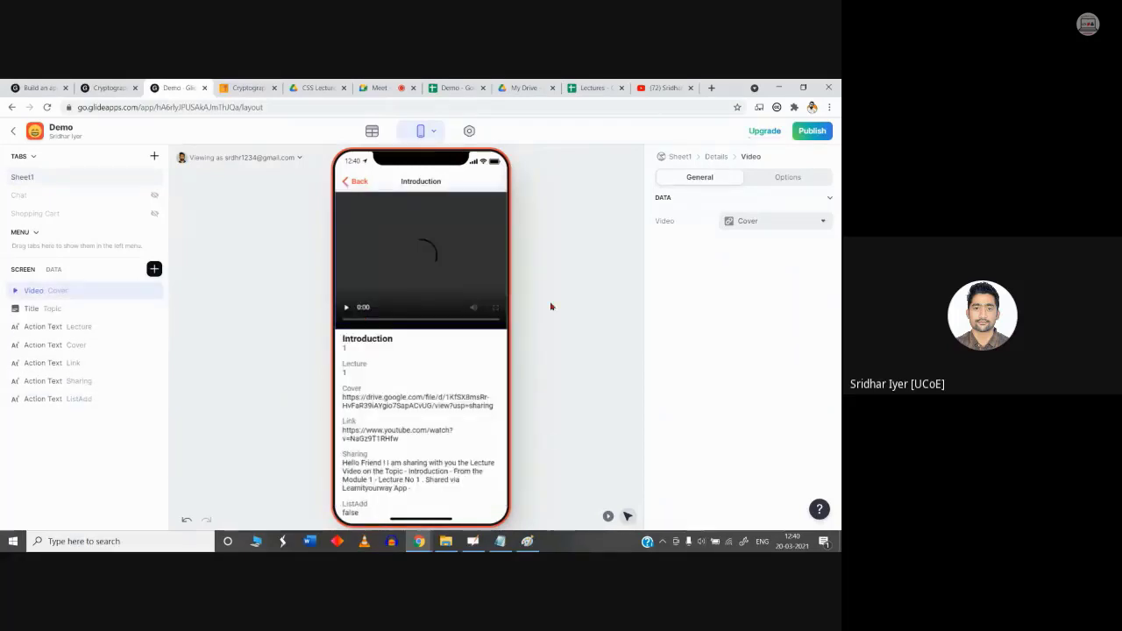
click(783, 219)
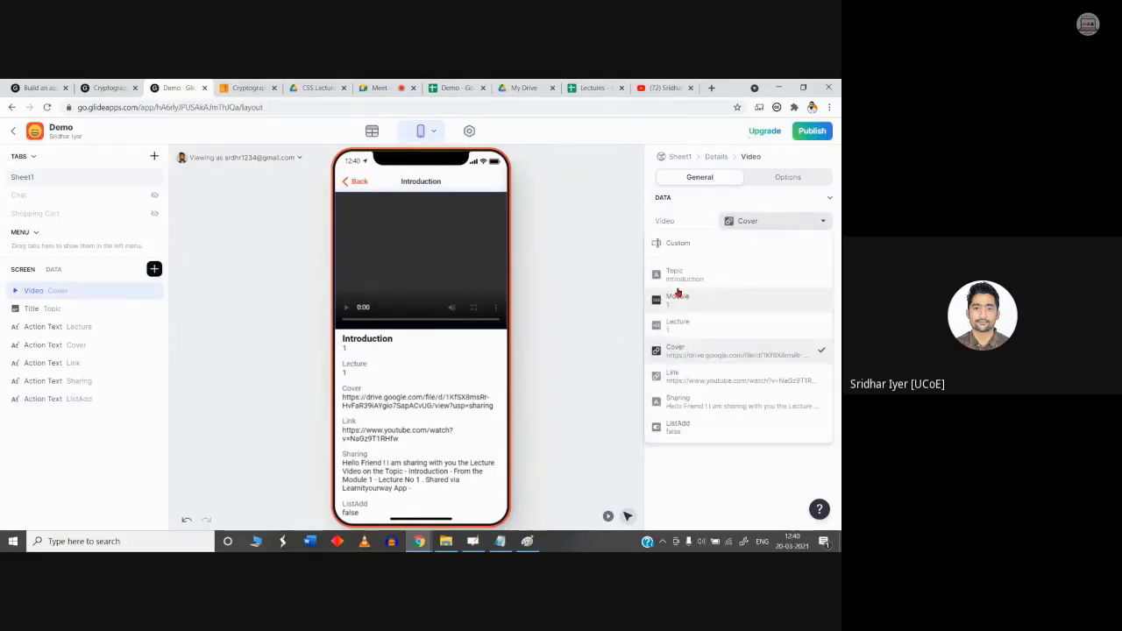
click(712, 382)
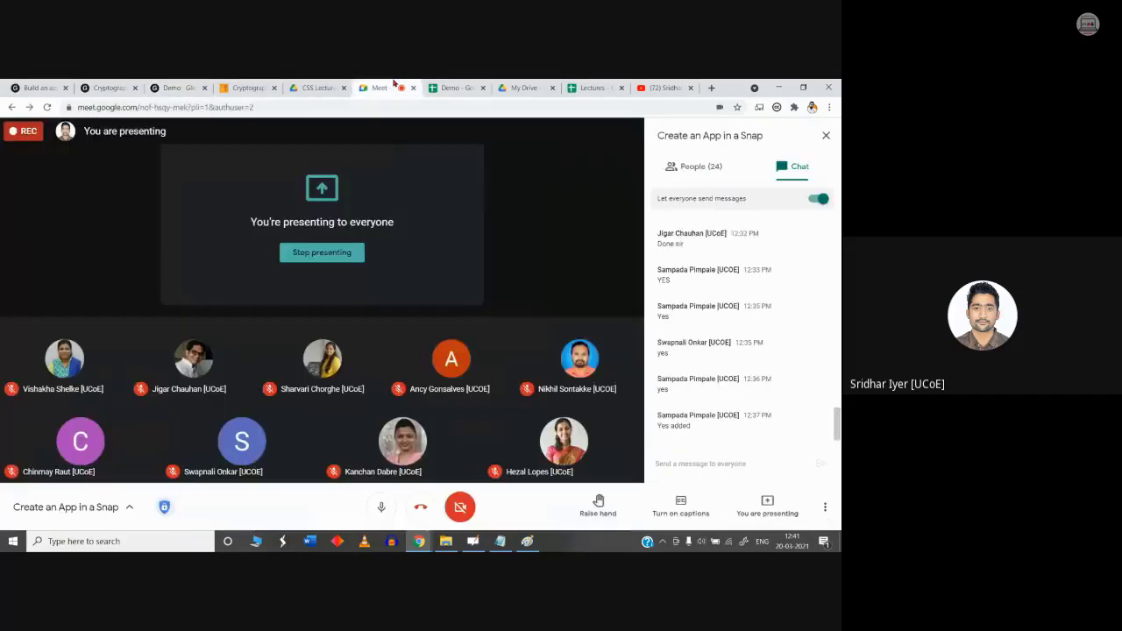
Step: Check the Google Meet chat and compare the Demo detail screen's text fields with those of the Cryptography and System Security App
click(383, 88)
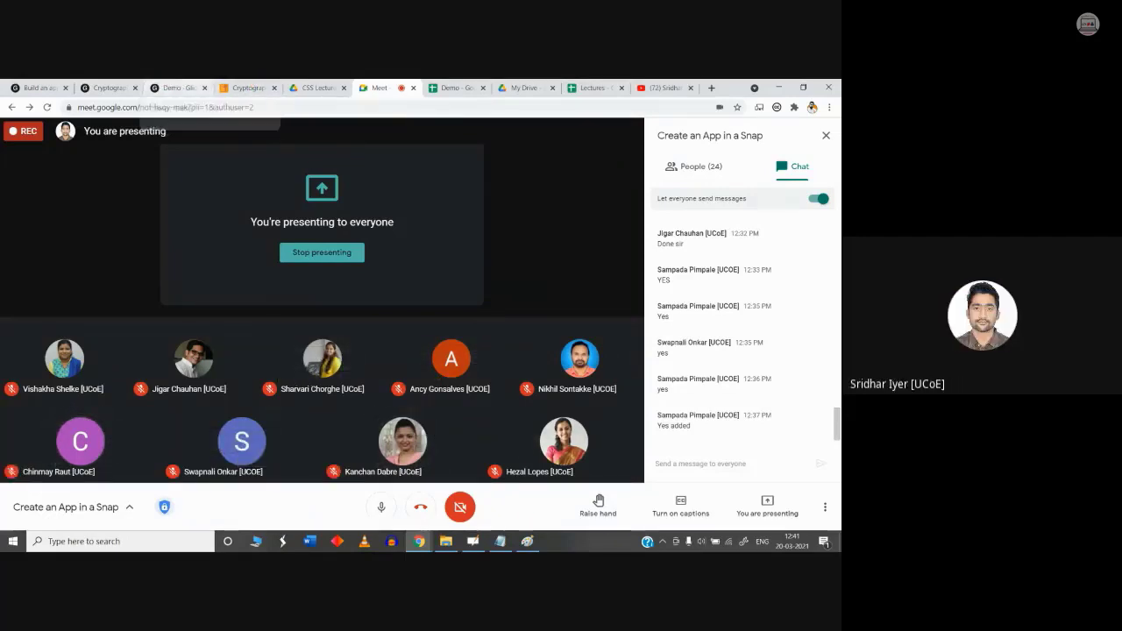
click(175, 87)
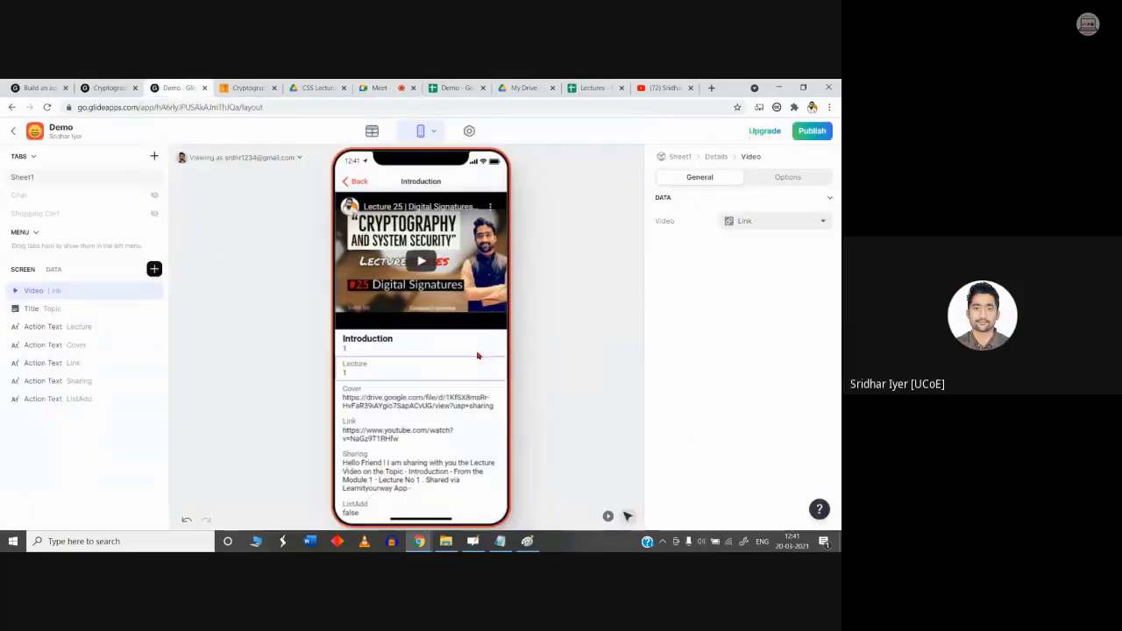
click(105, 84)
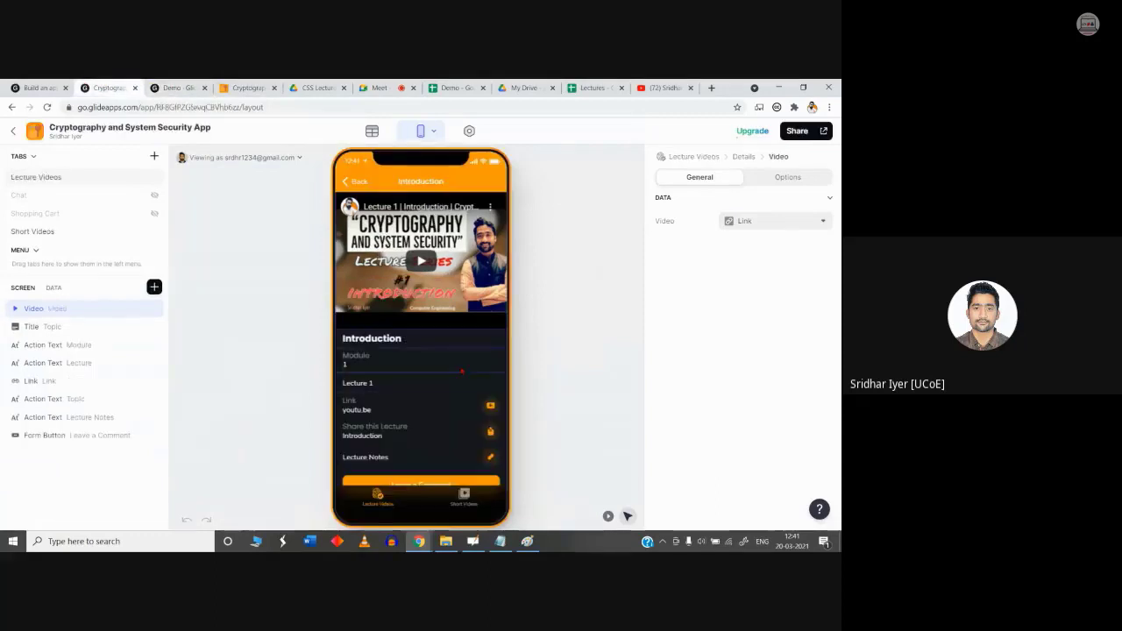
key(ctrl+Tab)
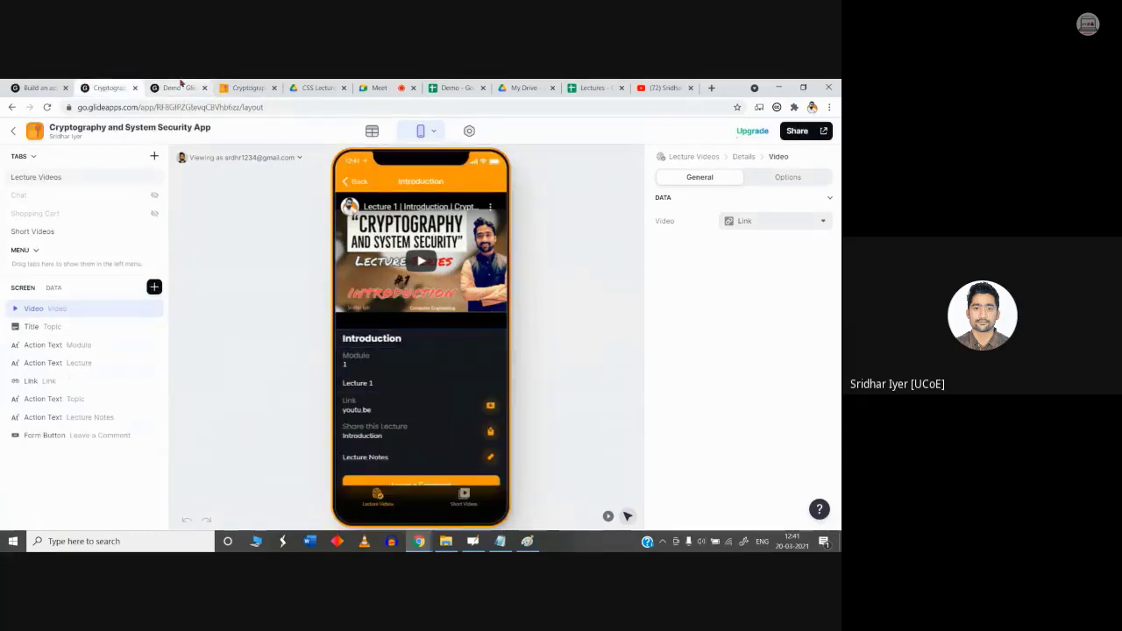
click(381, 342)
key(ctrl+shift+Tab)
click(367, 364)
key(ctrl+Tab)
click(366, 364)
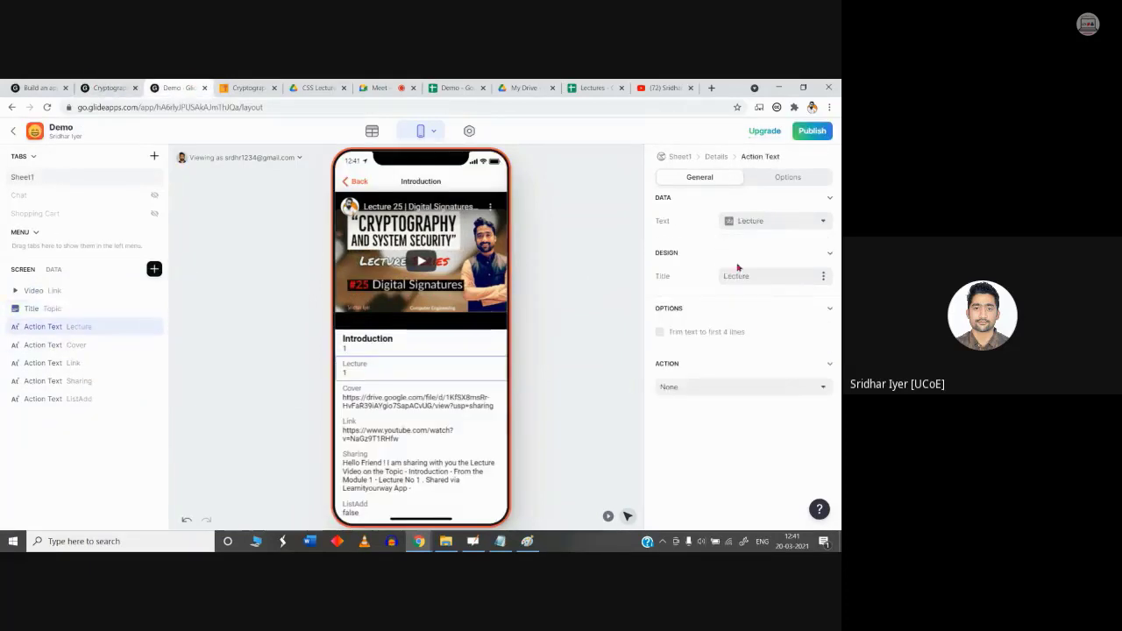
Step: Inspect the Title and Lecture components' settings against the columns of the Demo spreadsheet, and return to the Demo project
click(373, 347)
click(379, 366)
click(375, 347)
click(375, 366)
click(380, 346)
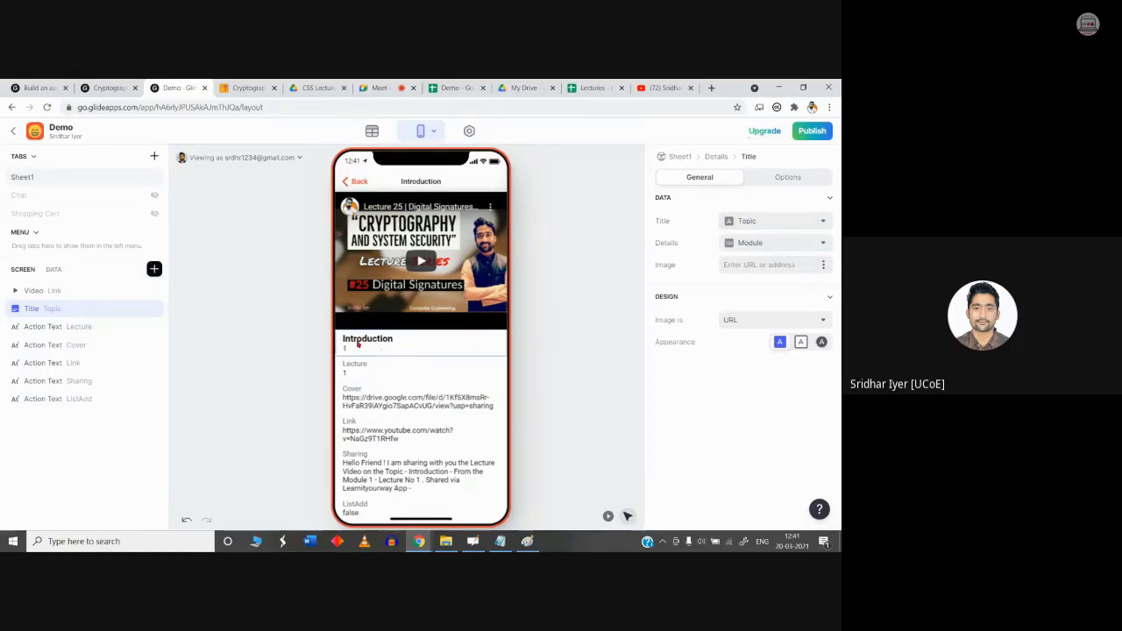
click(457, 85)
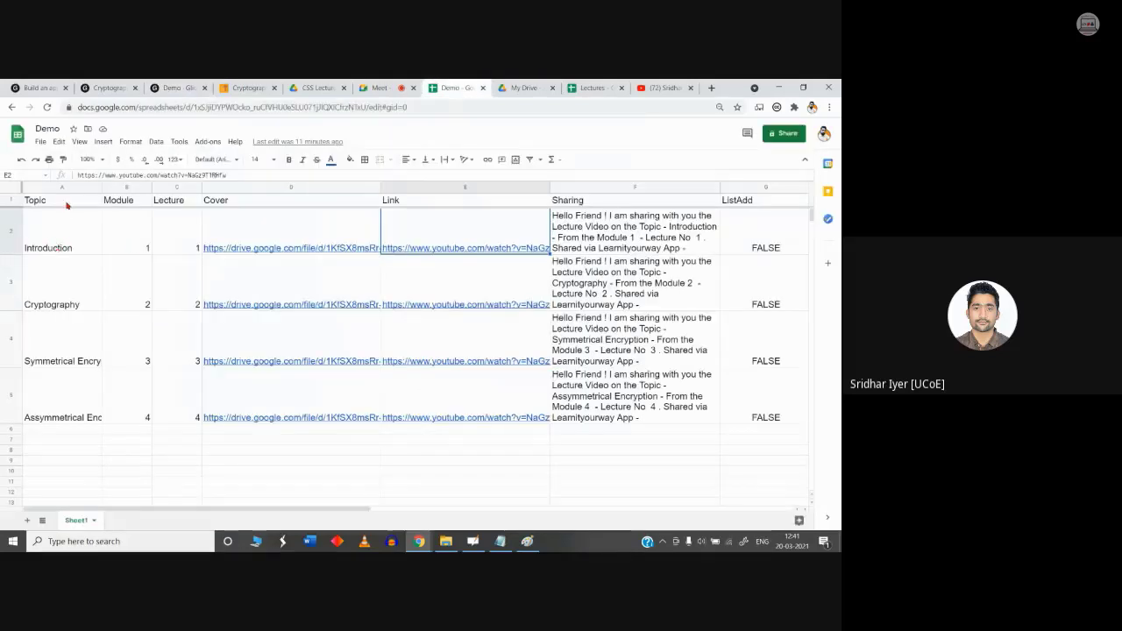
click(107, 88)
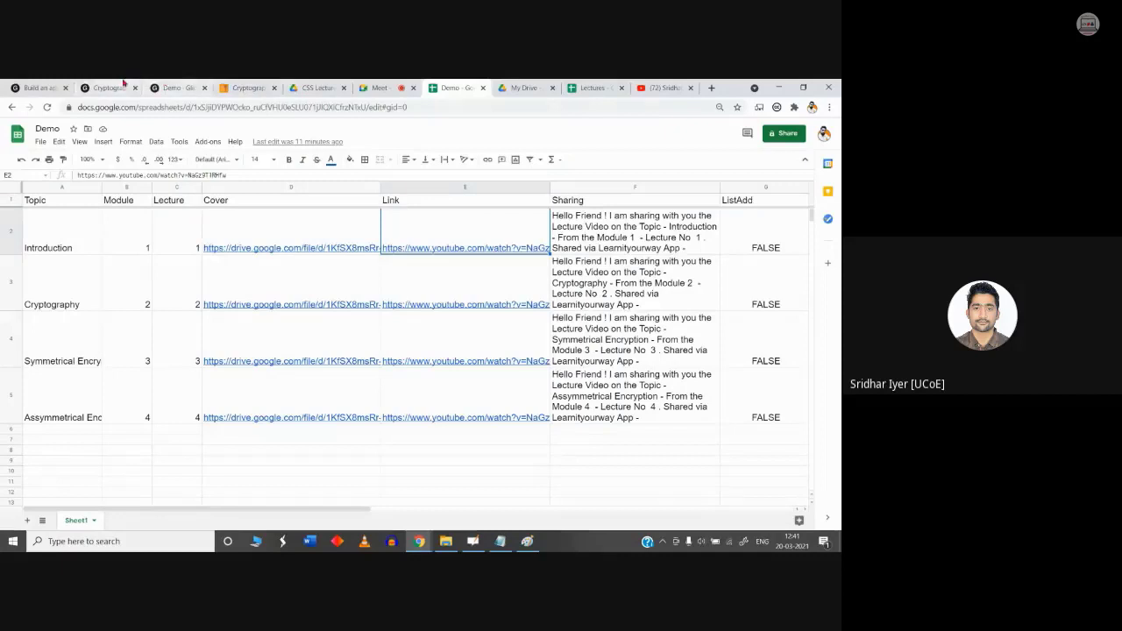
click(166, 88)
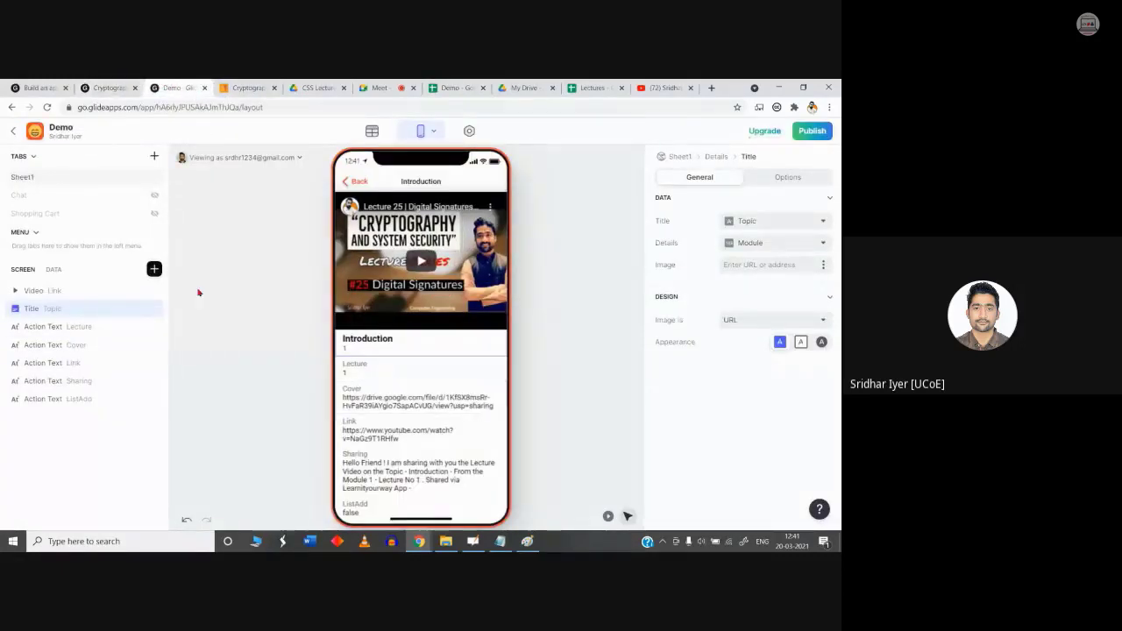
Step: Review the Title component's column options, try Topic as its Details, and replace that with an empty Custom value
click(806, 224)
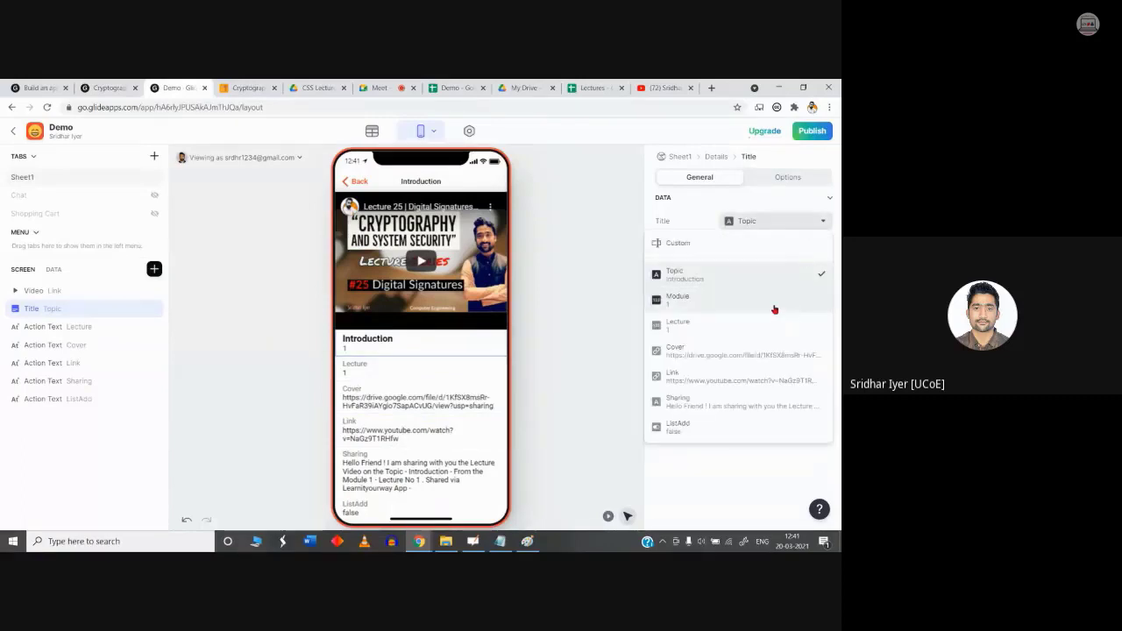
click(794, 221)
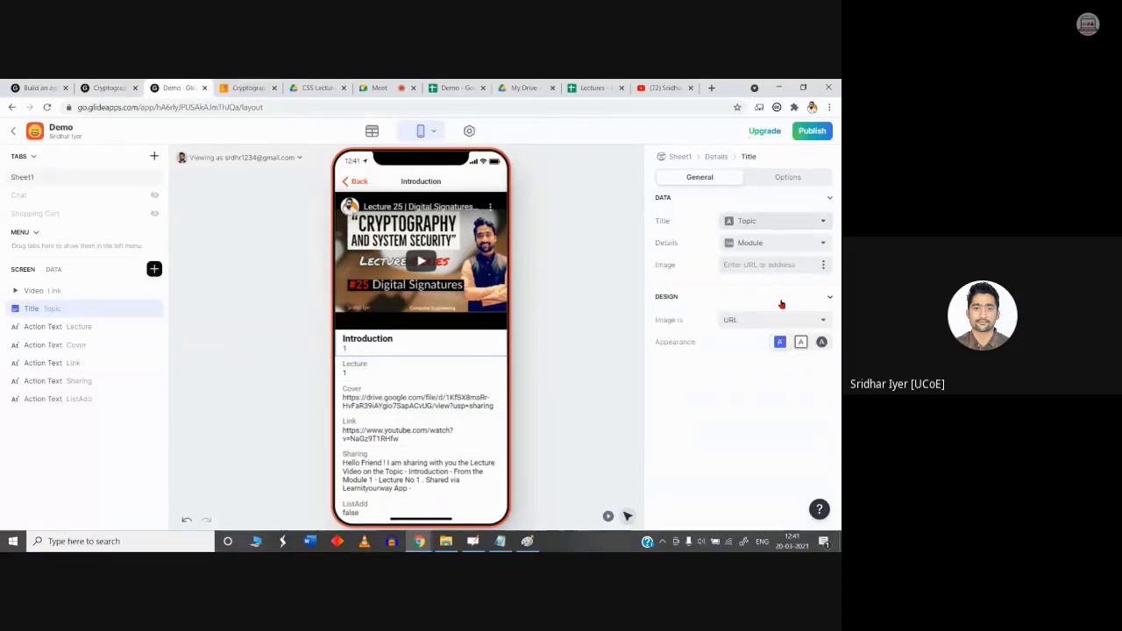
click(790, 244)
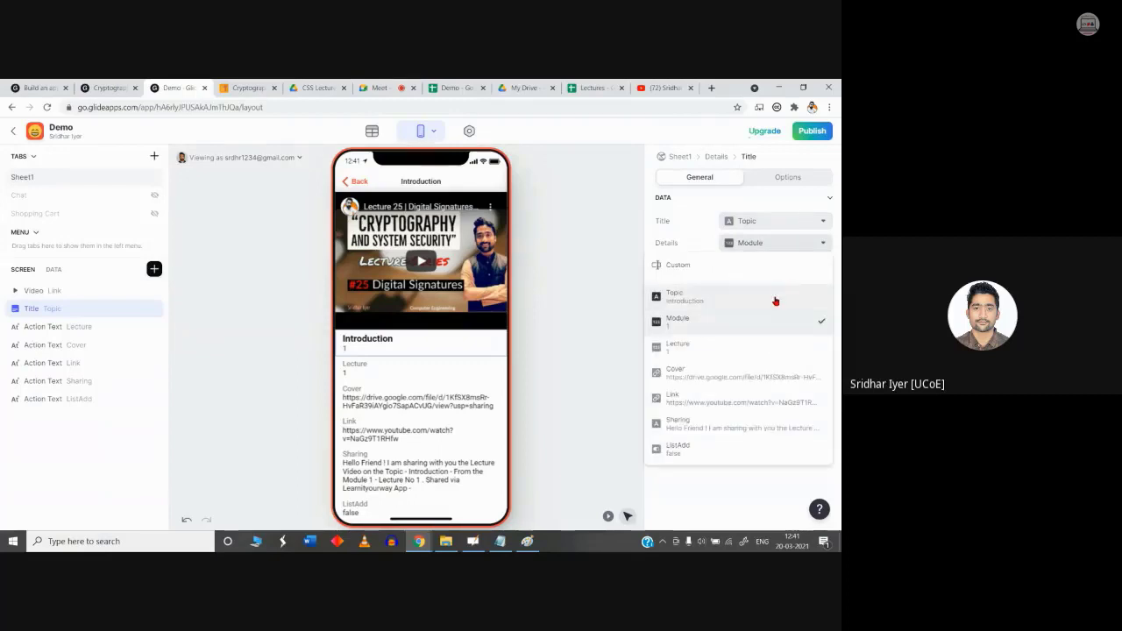
click(725, 302)
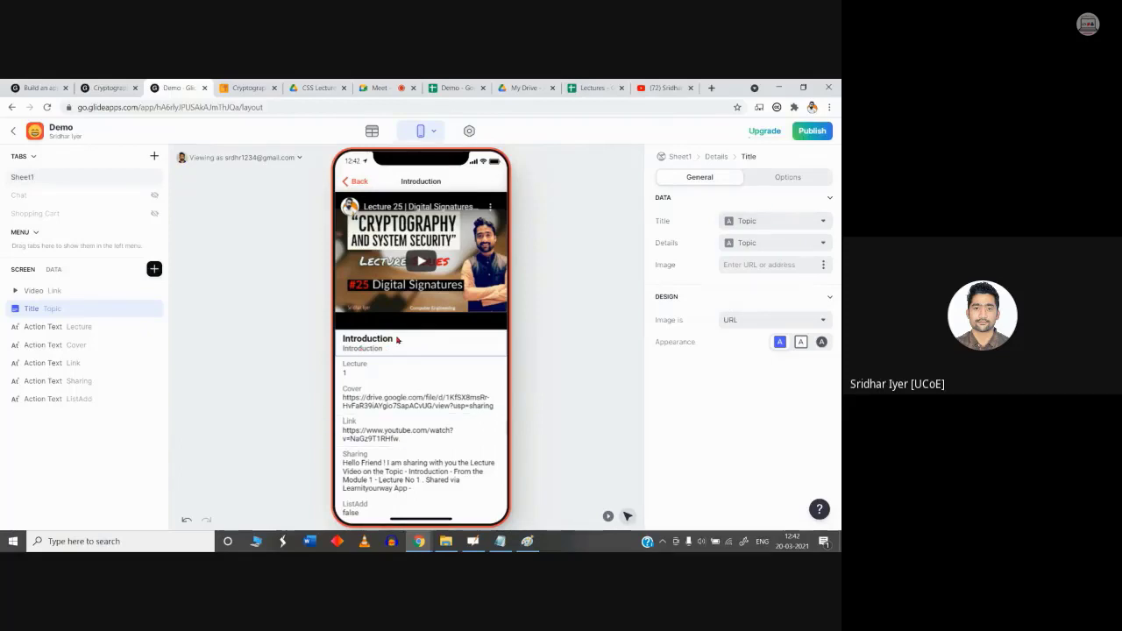
click(793, 243)
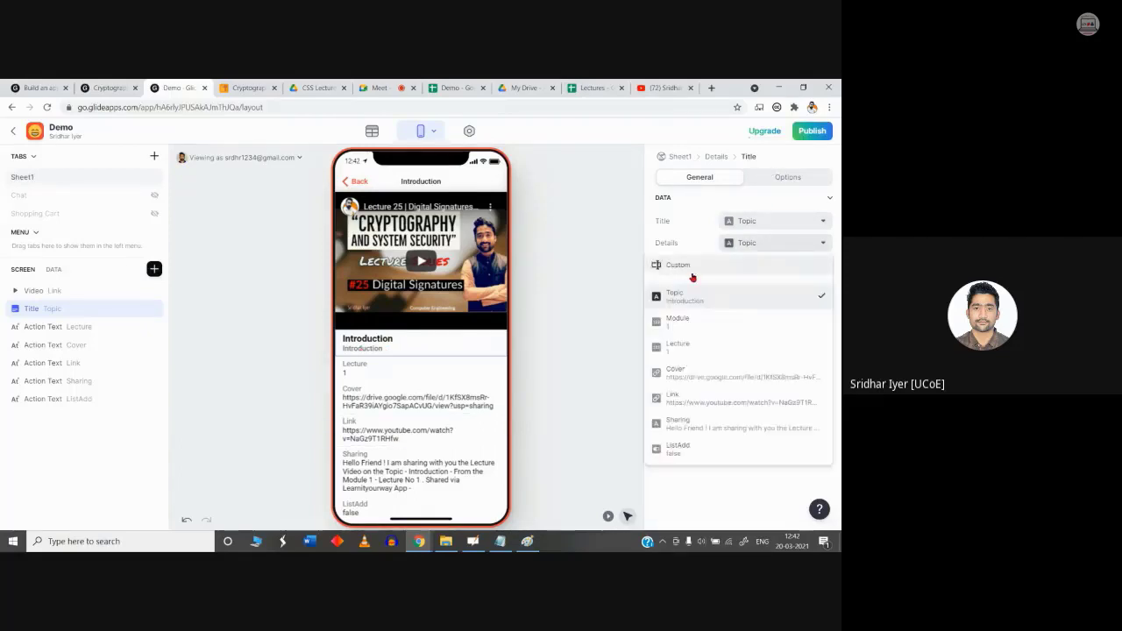
click(696, 273)
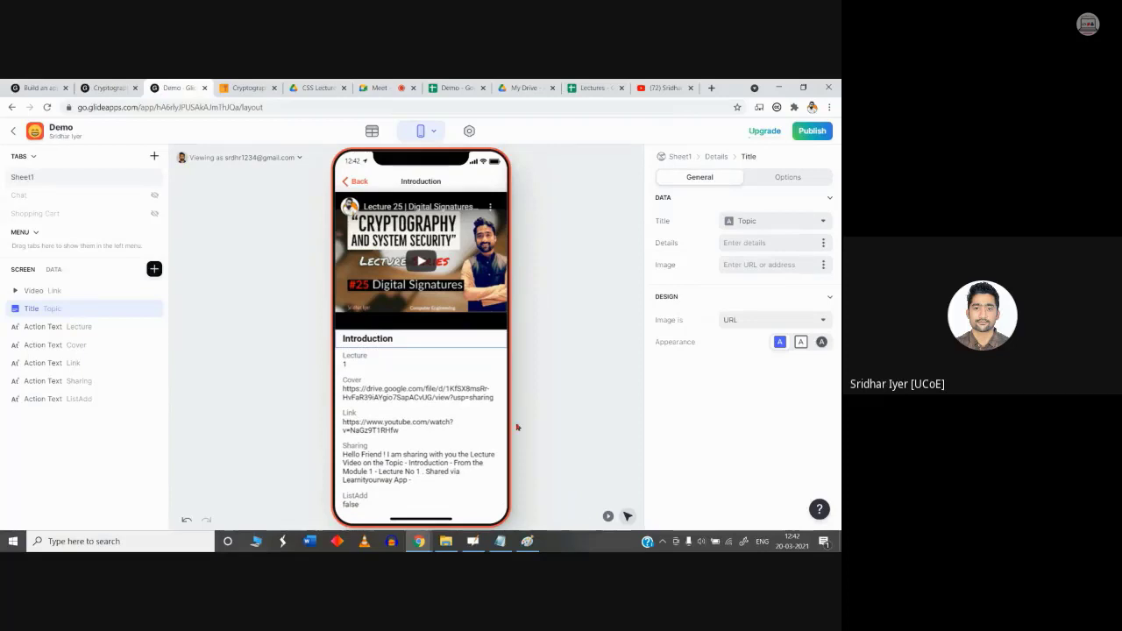
Step: Demonstrate setting the Title's Details to the Topic column and clearing it again with an empty Custom value
click(823, 244)
click(675, 297)
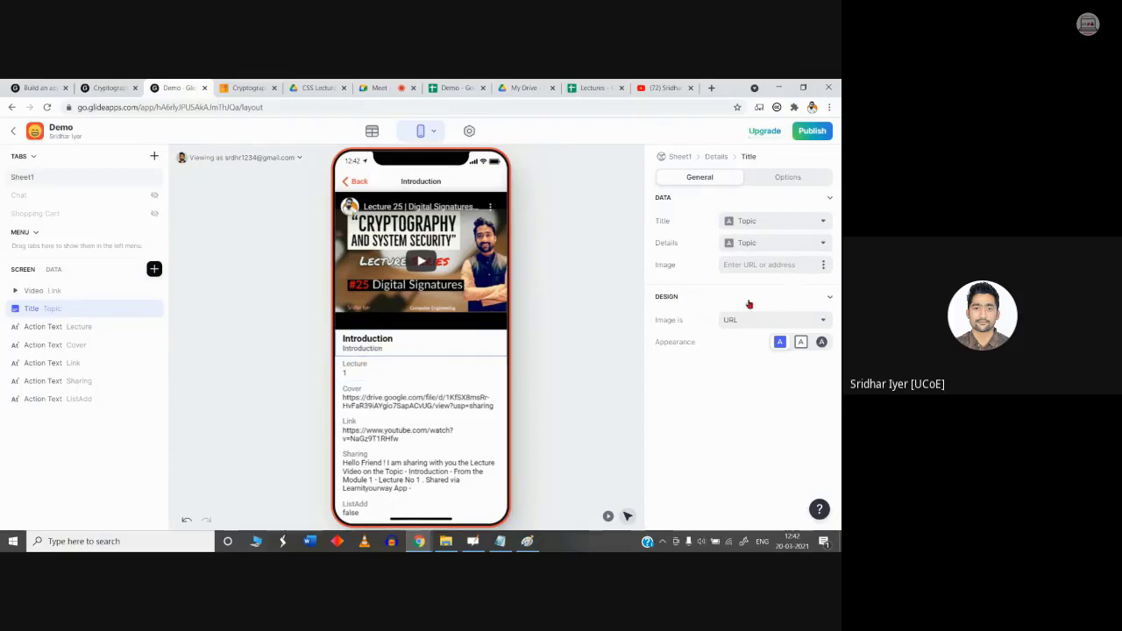
click(823, 244)
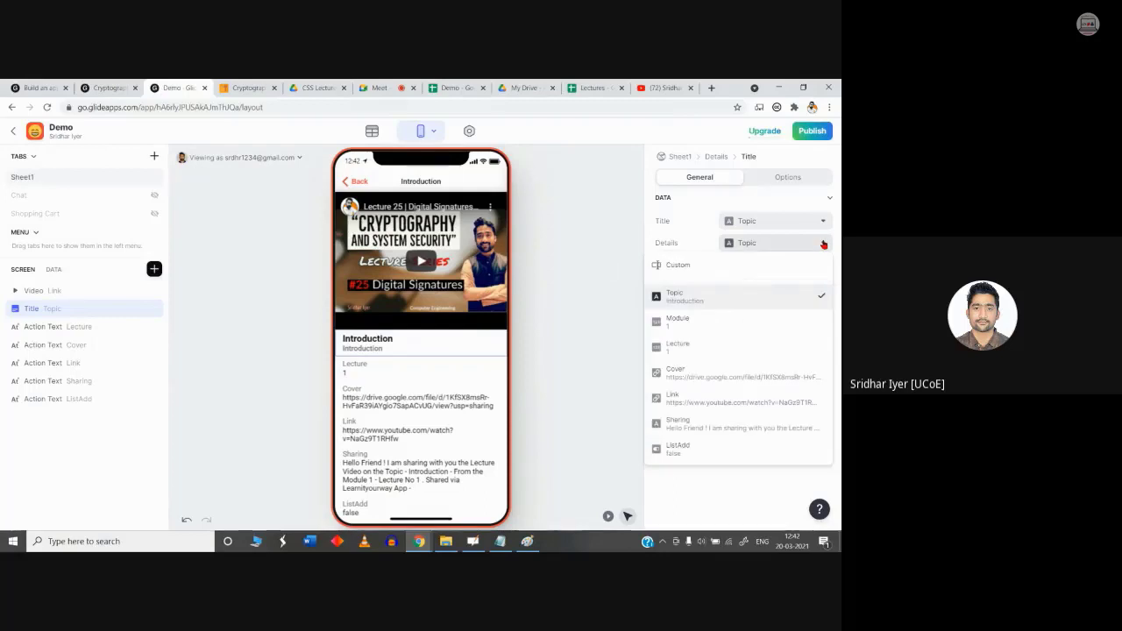
click(677, 267)
click(568, 343)
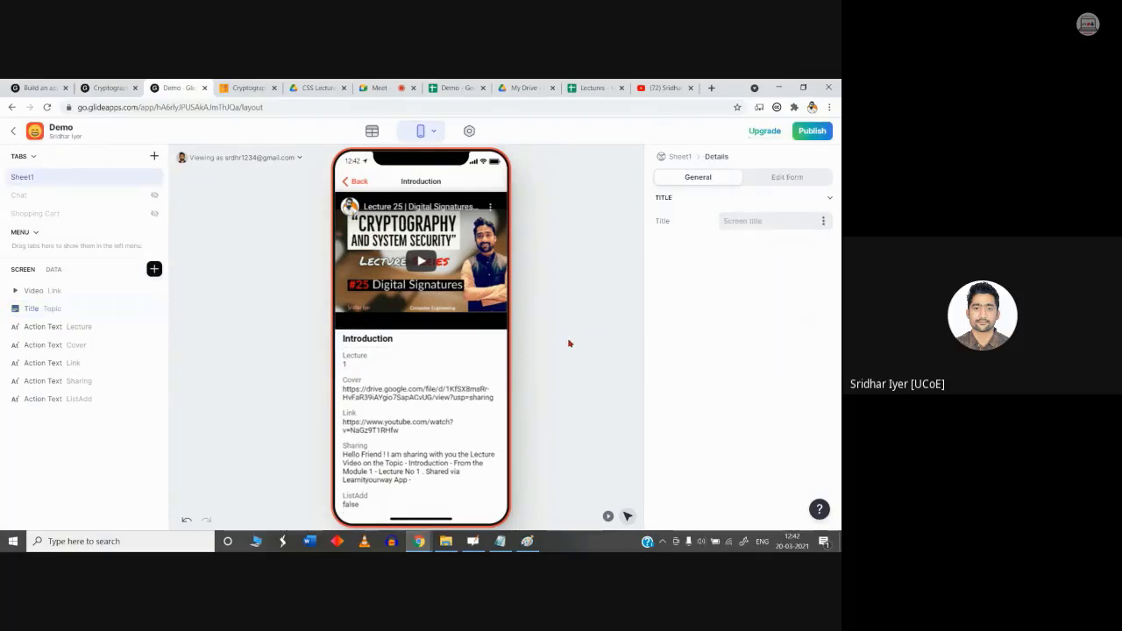
Step: Turn on the camera in Google Meet, check the chat, and return to the Demo project
click(380, 84)
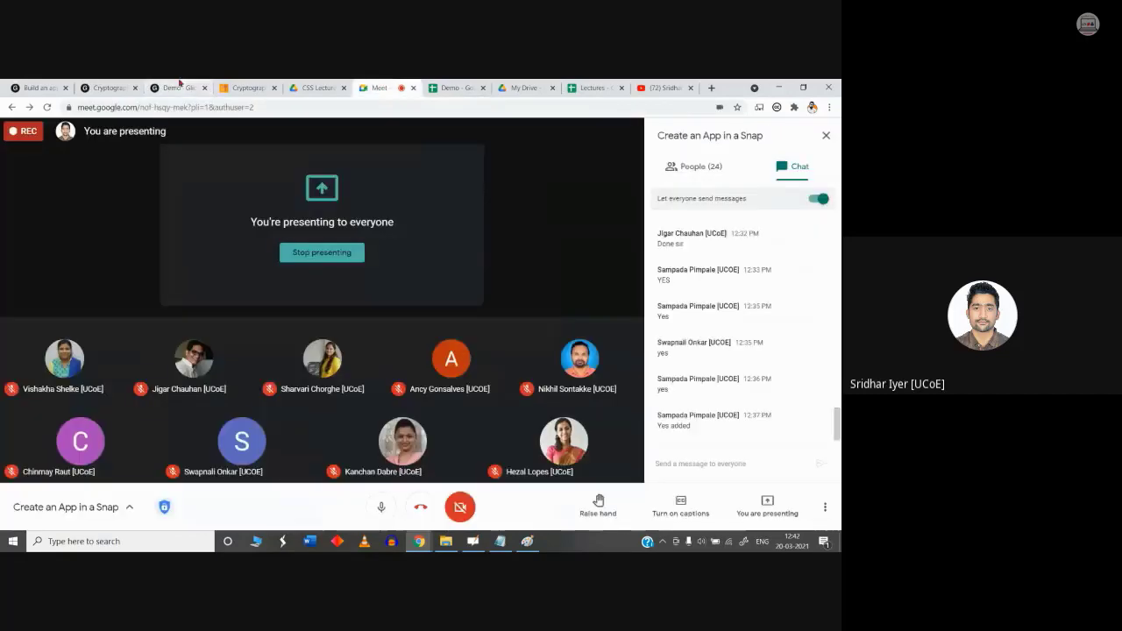
key(ctrl+e)
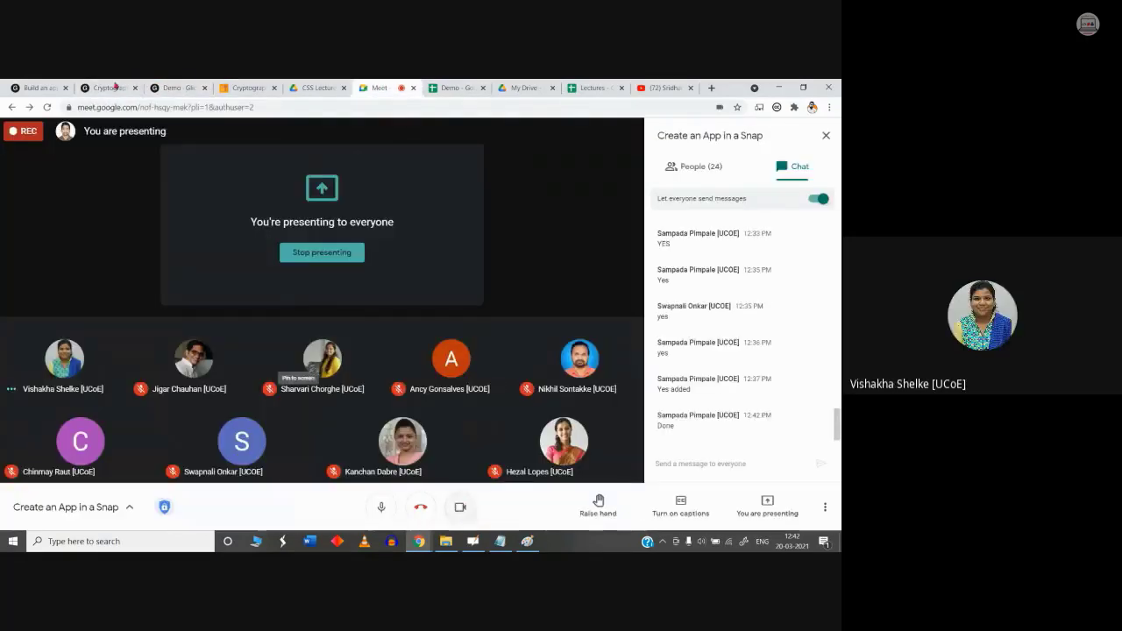
click(181, 86)
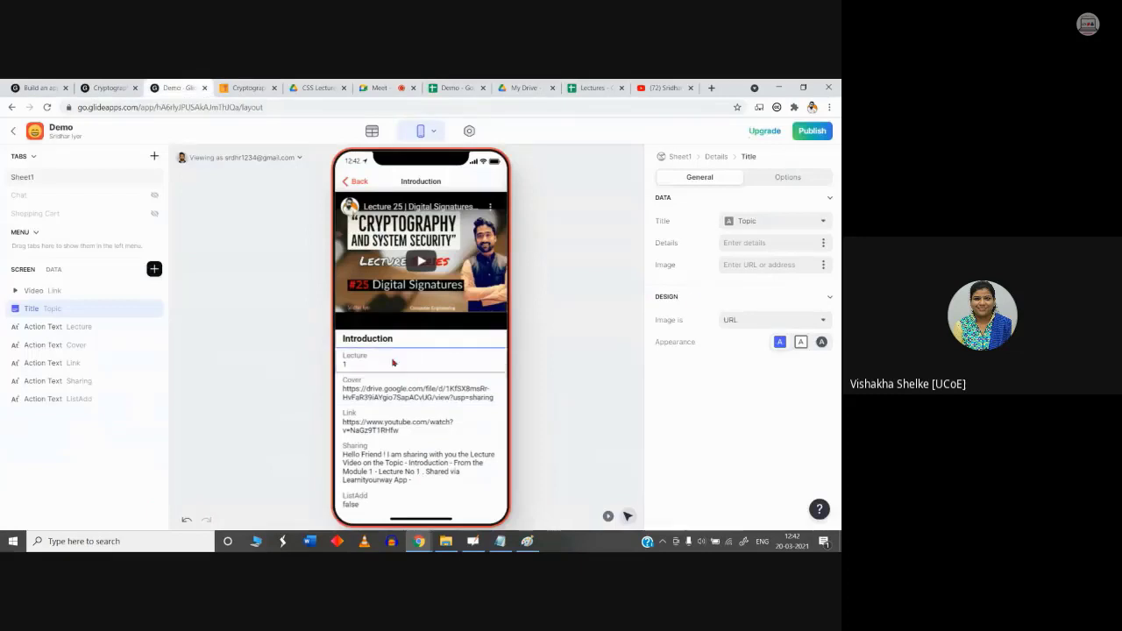
Step: Inspect the Lecture text component and the Title's Details options, keeping Details empty
click(378, 368)
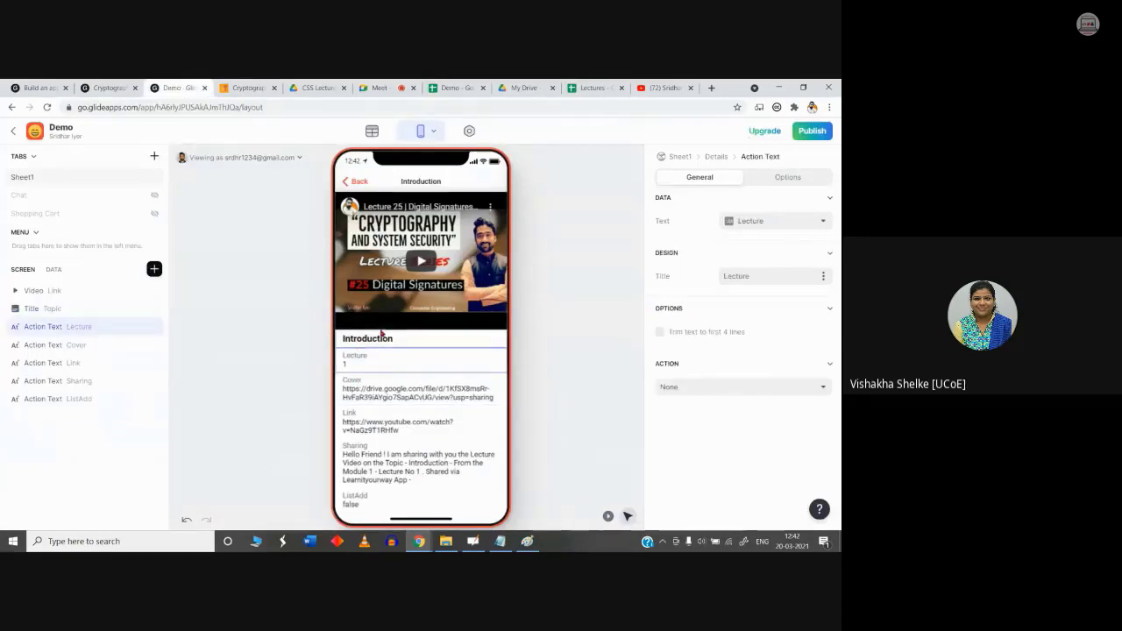
click(378, 340)
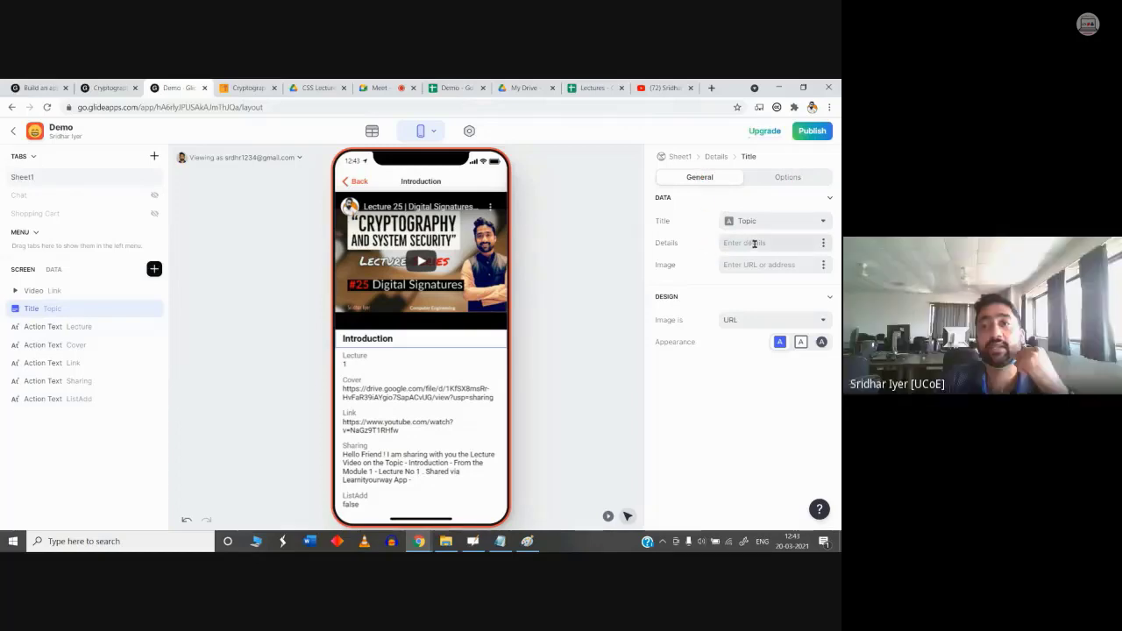
click(823, 243)
click(653, 310)
click(569, 341)
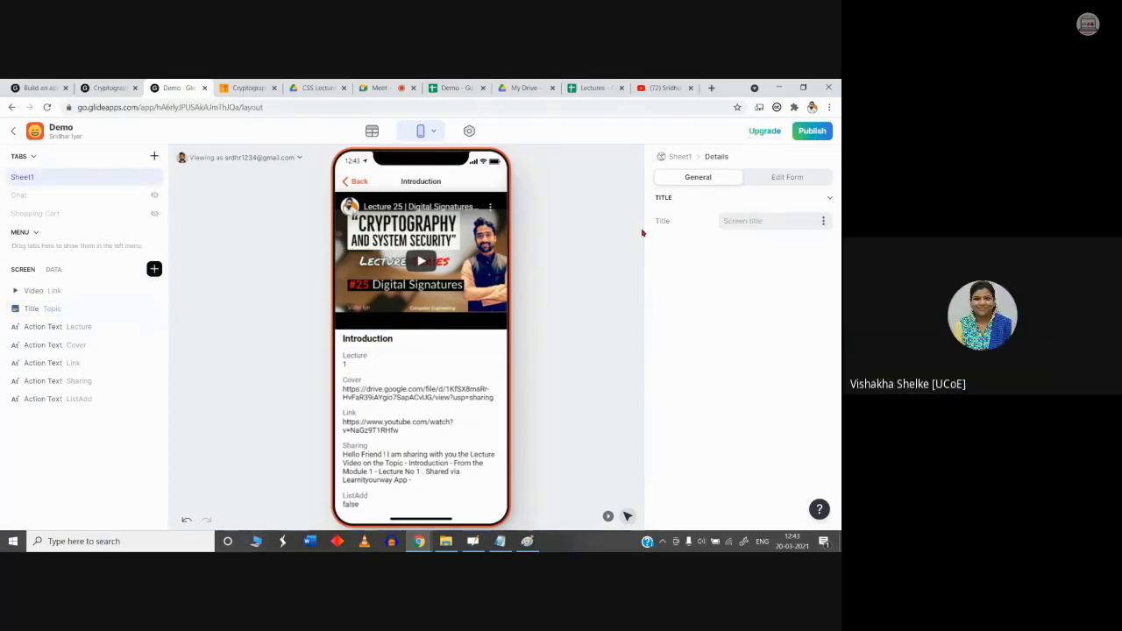
Step: Try the Module column as the Title component's Details and reset it to an empty Custom value
click(355, 359)
click(368, 338)
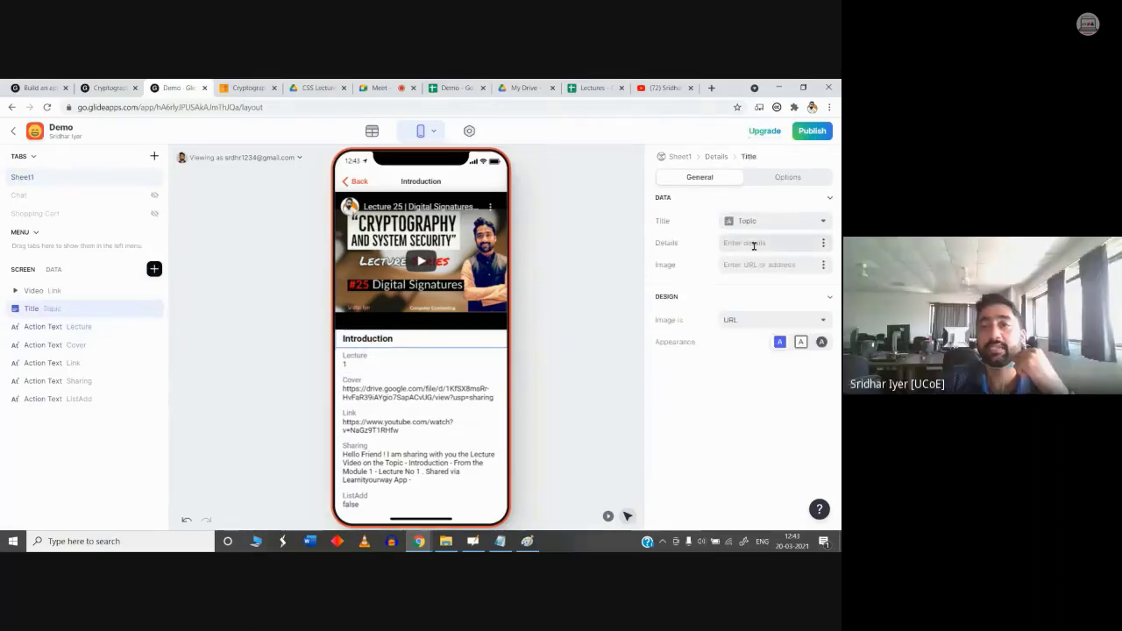
click(822, 244)
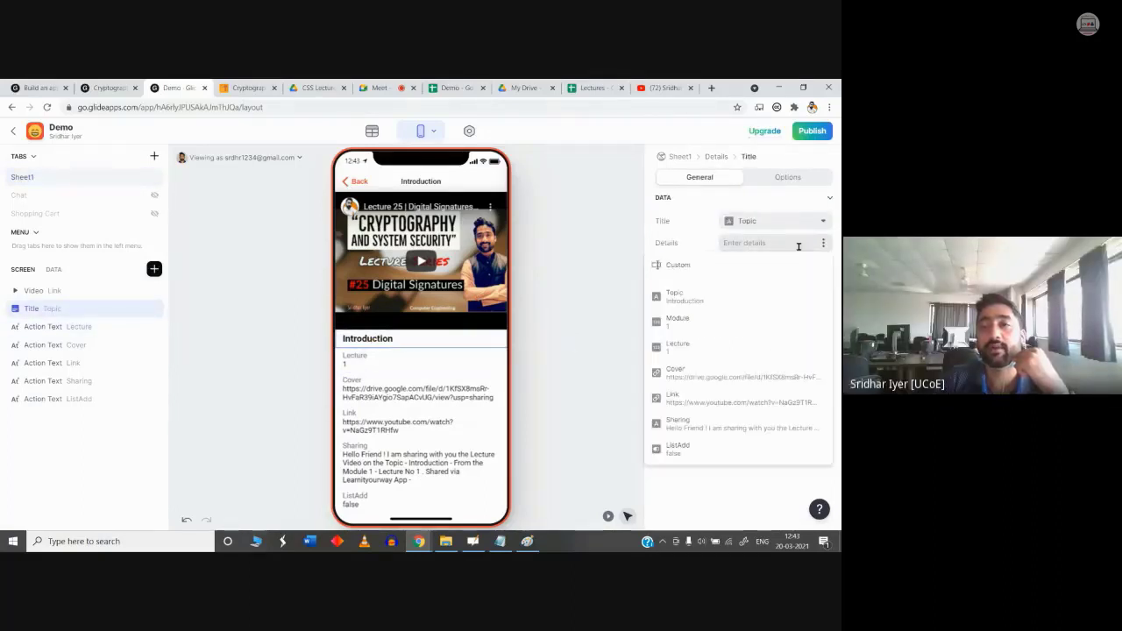
click(687, 321)
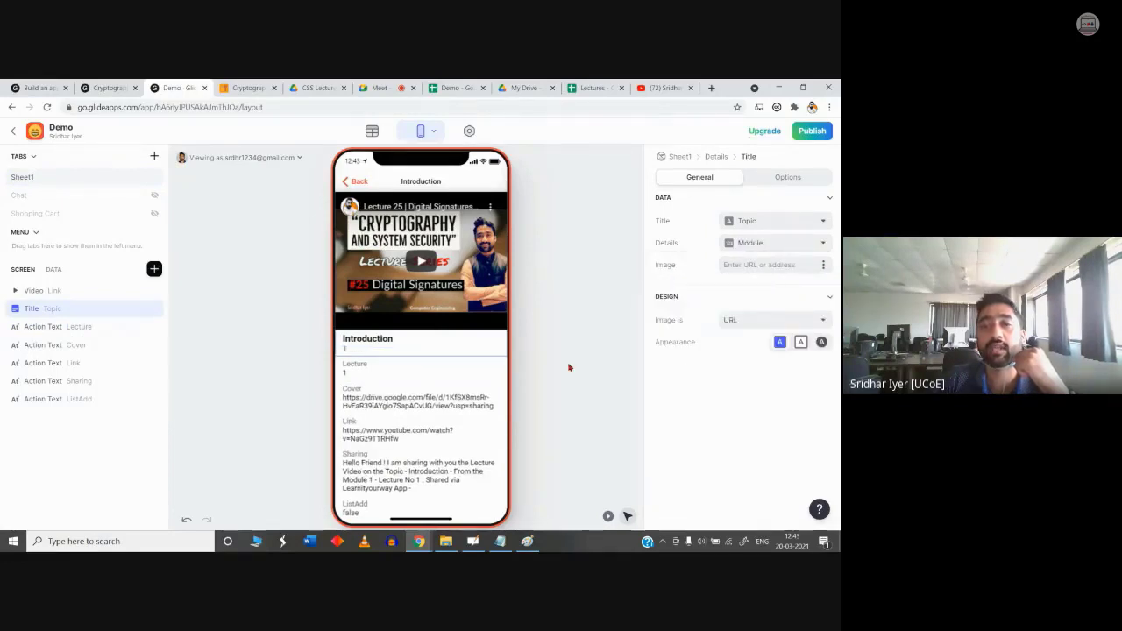
click(824, 245)
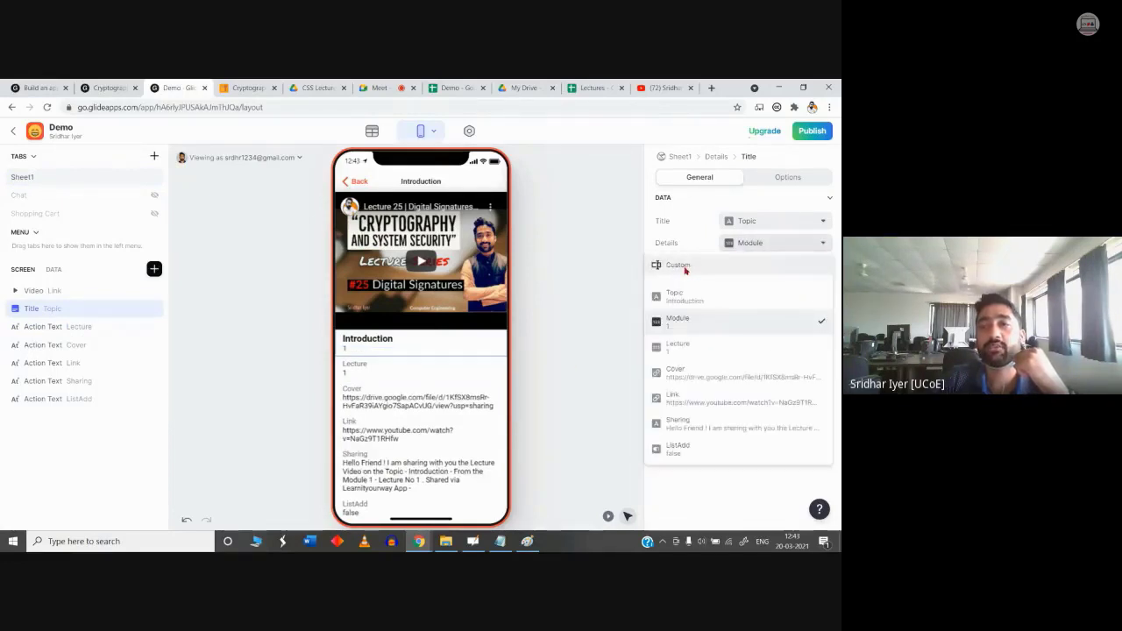
click(680, 265)
click(603, 353)
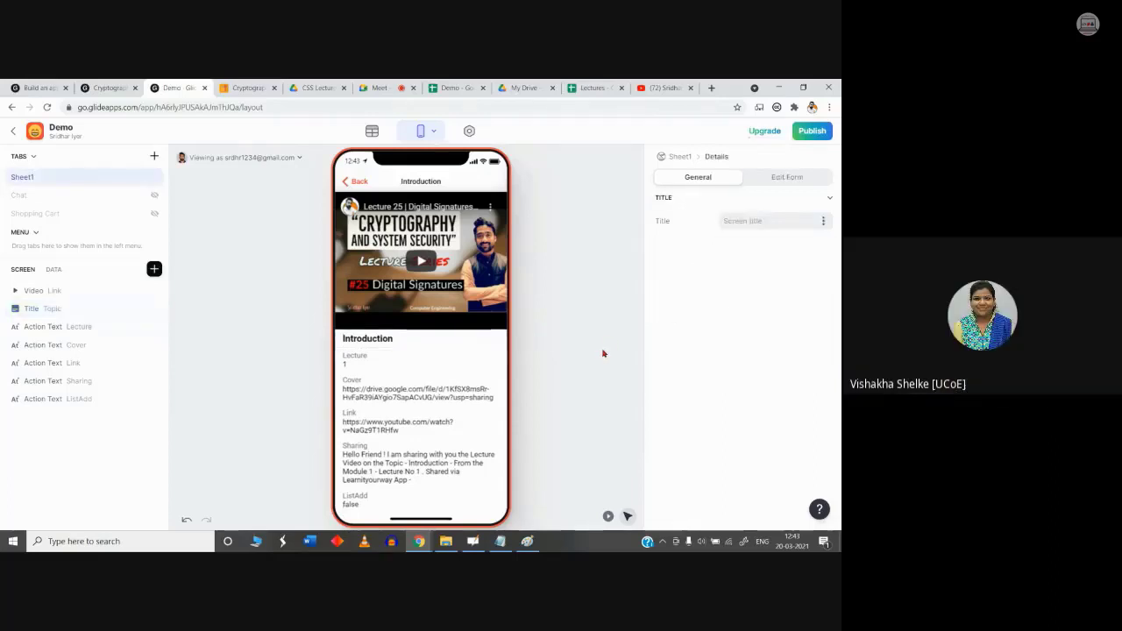
Step: Check the Google Meet chat and compare the Demo detail screen with the Cryptography and System Security App in Glide
click(379, 87)
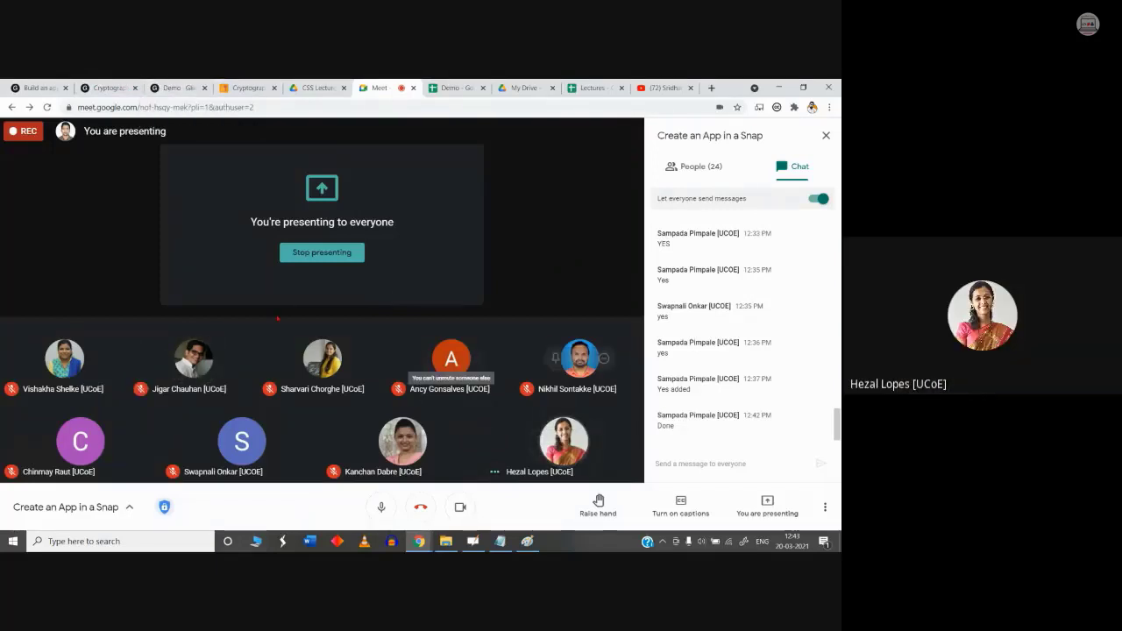
click(174, 88)
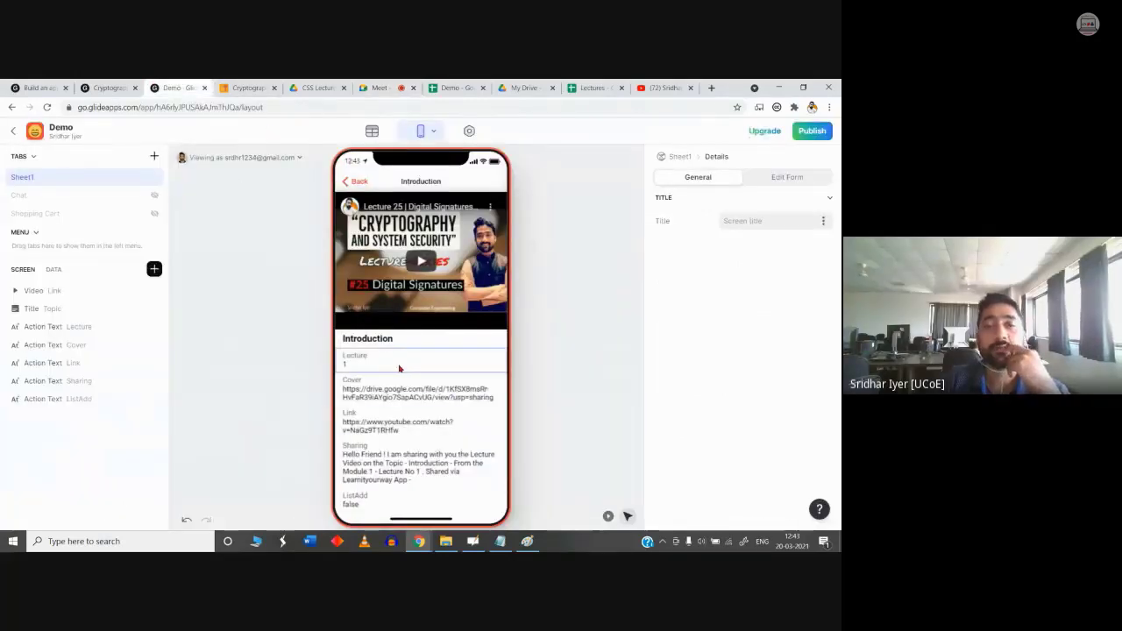
click(109, 87)
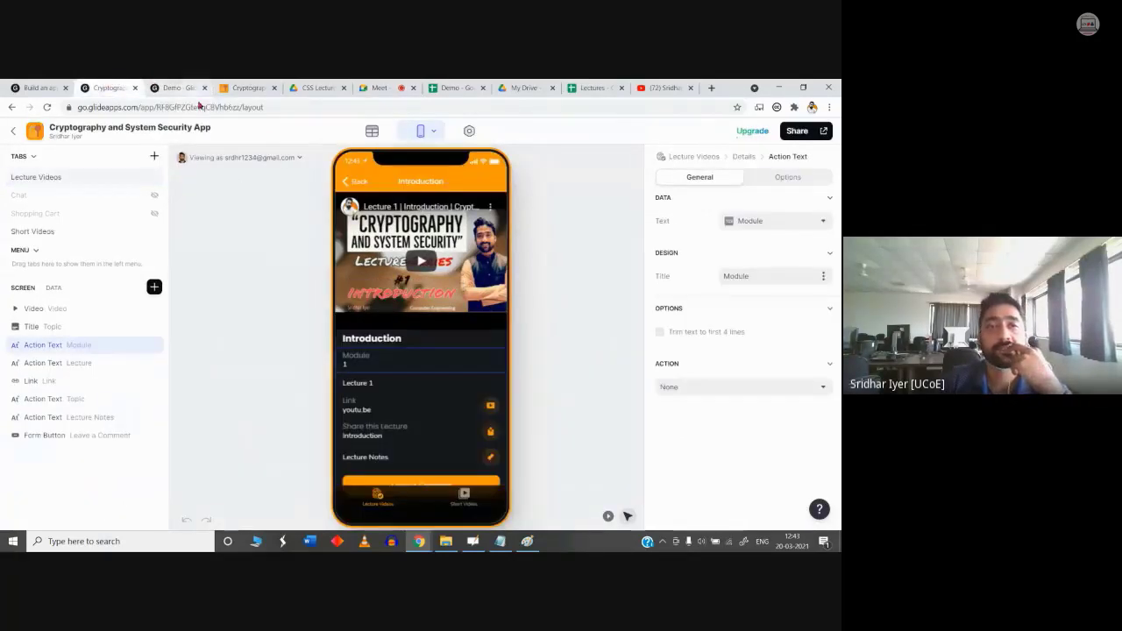
click(180, 87)
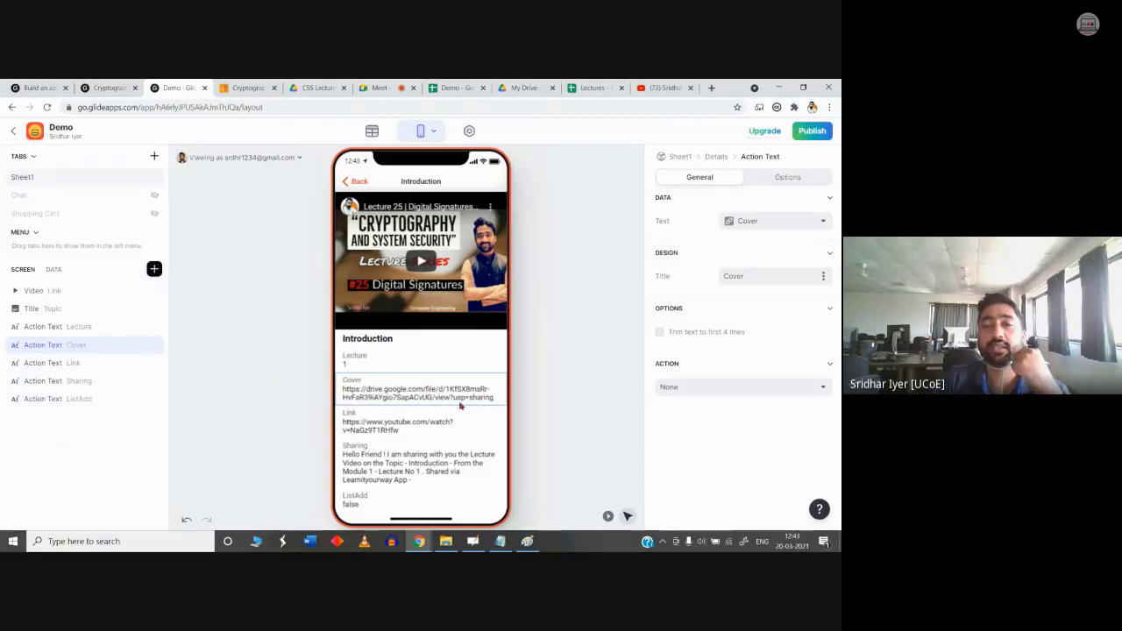
Step: Reopen the Introduction lecture's detail screen in the Demo app and delete its Cover text component
click(353, 181)
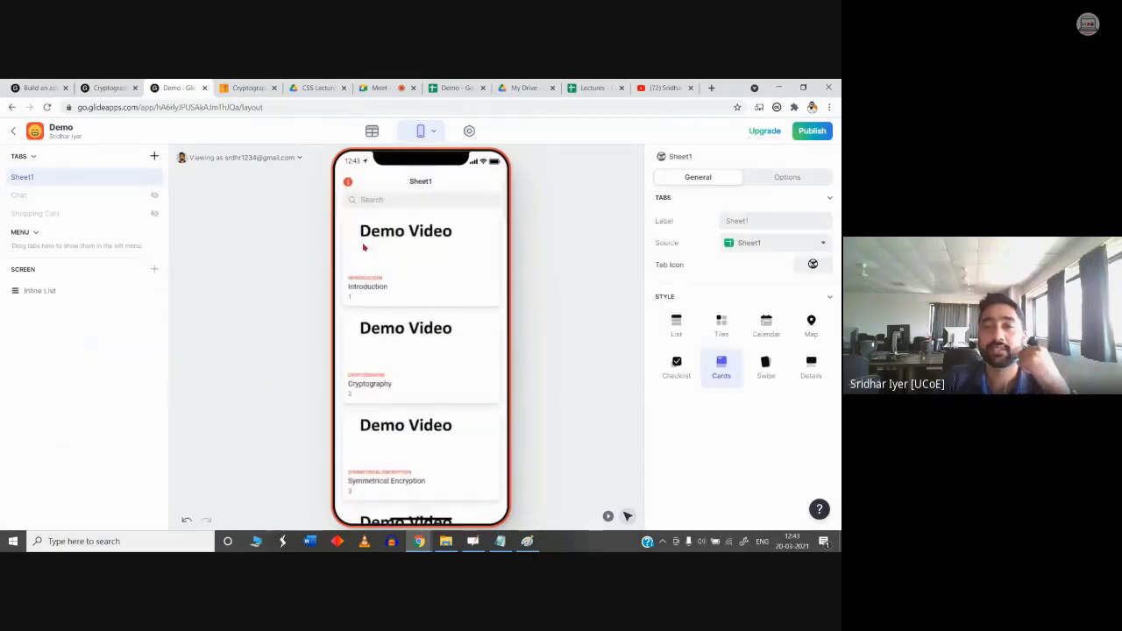
click(422, 245)
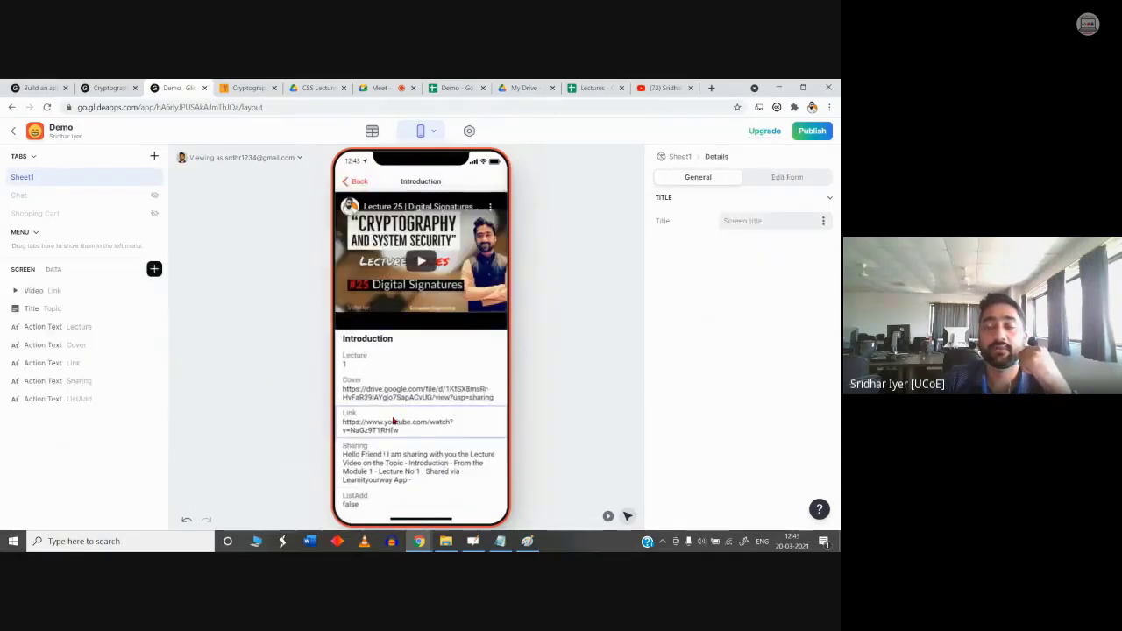
click(417, 396)
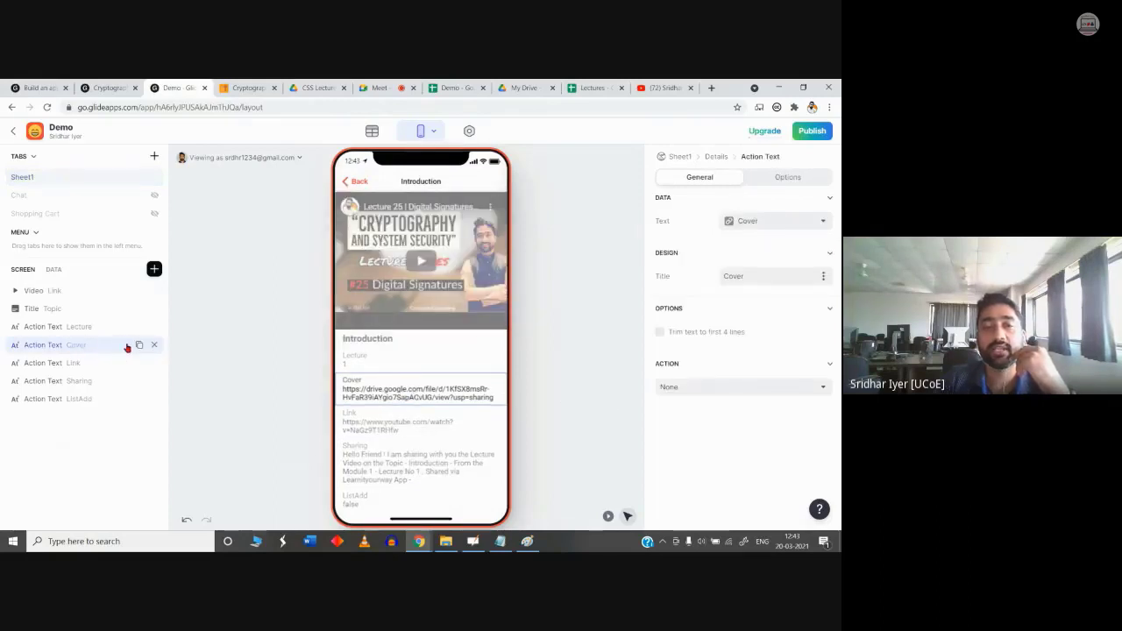
click(155, 346)
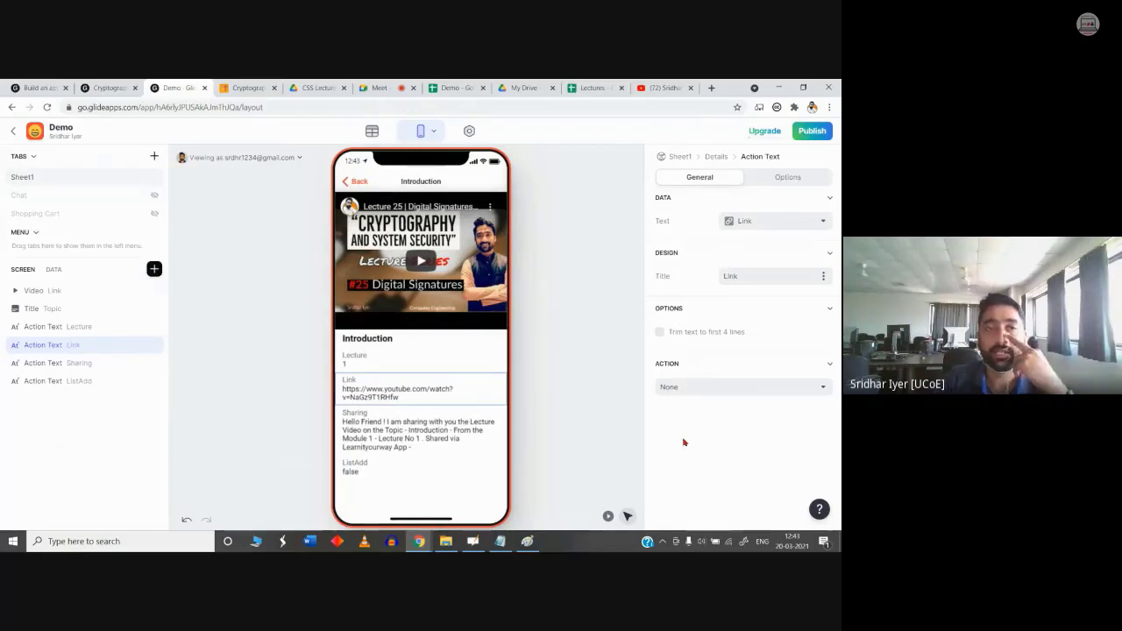
Step: Set the Sharing text component's Text to the Topic column, using the Cryptography and System Security App's share entry as model
click(102, 85)
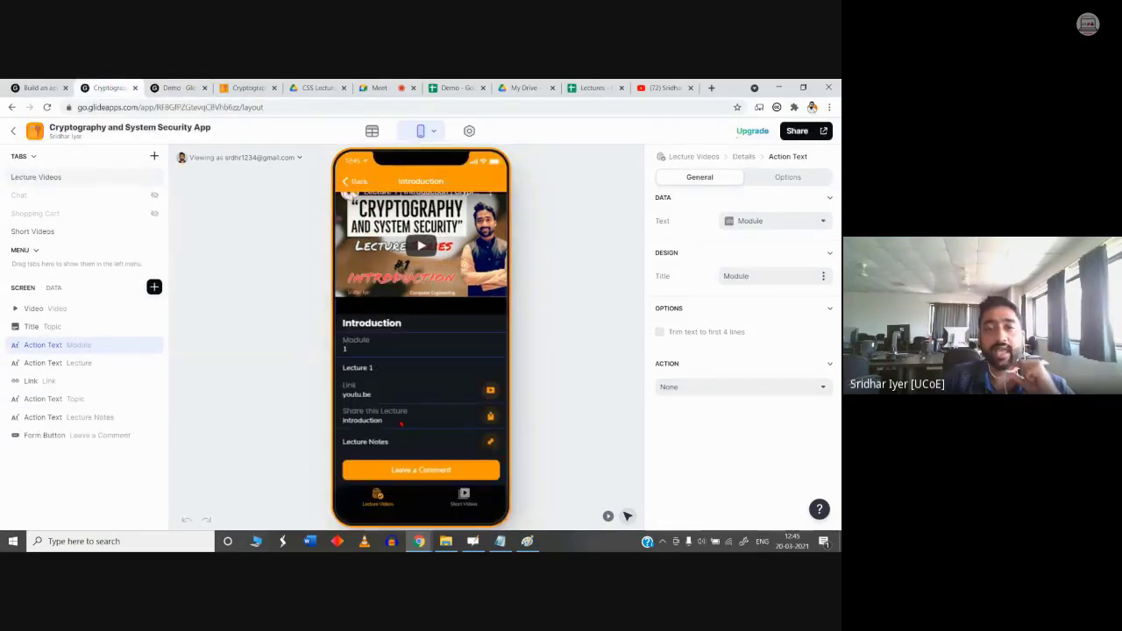
click(191, 83)
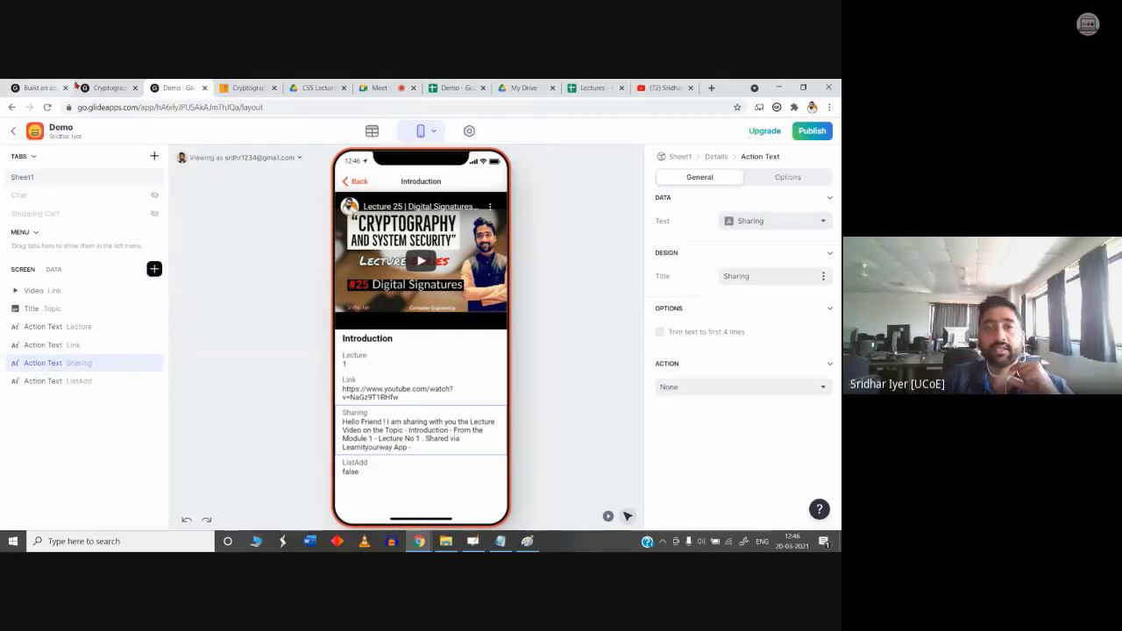
click(107, 88)
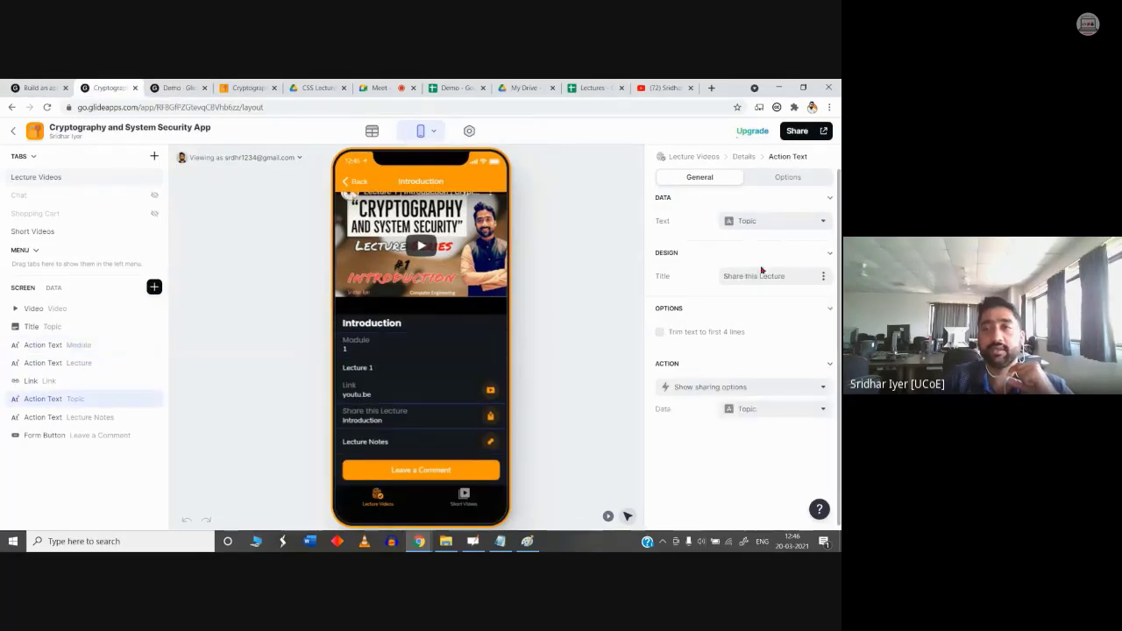
click(181, 86)
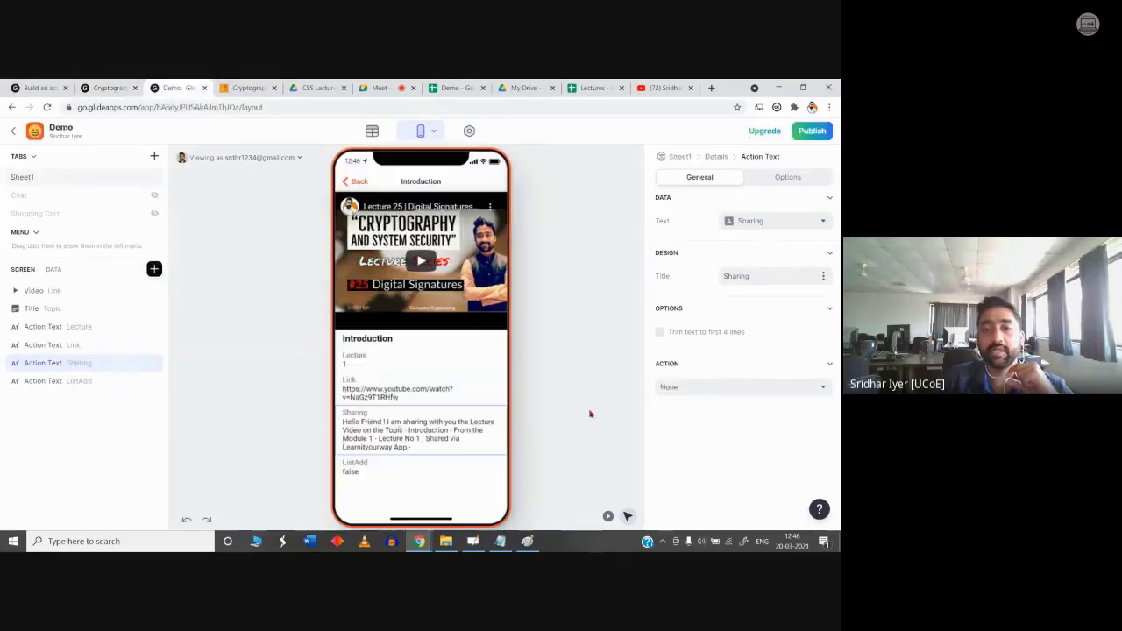
click(806, 221)
click(684, 277)
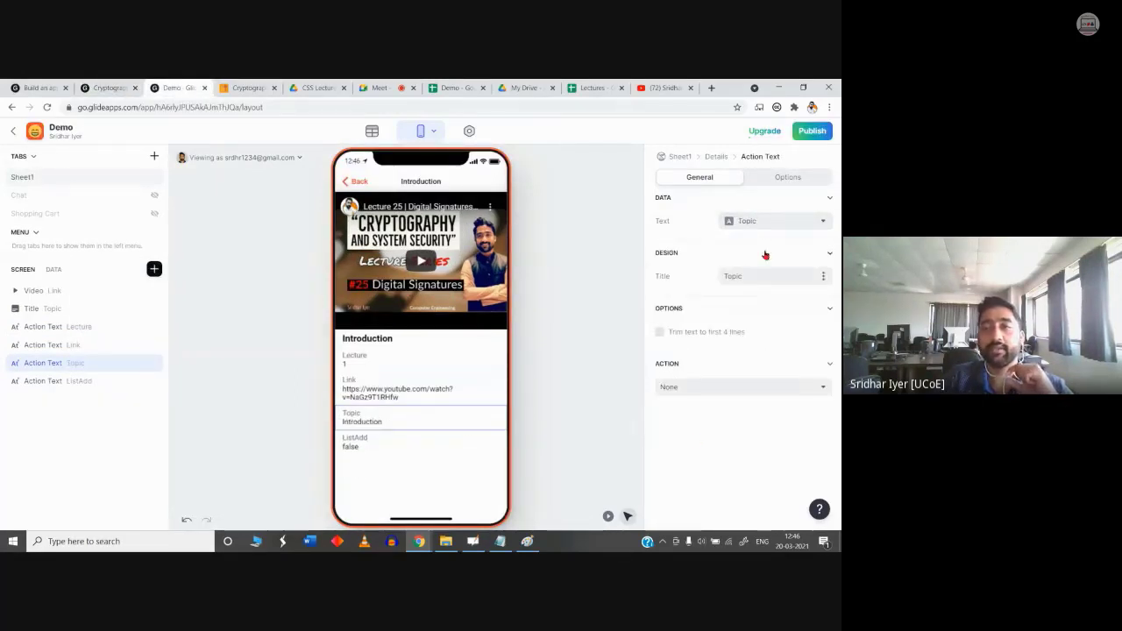
Step: Retitle the Demo app's Topic text component as Share This Lecture, modelled on the Cryptography app's entry
click(105, 87)
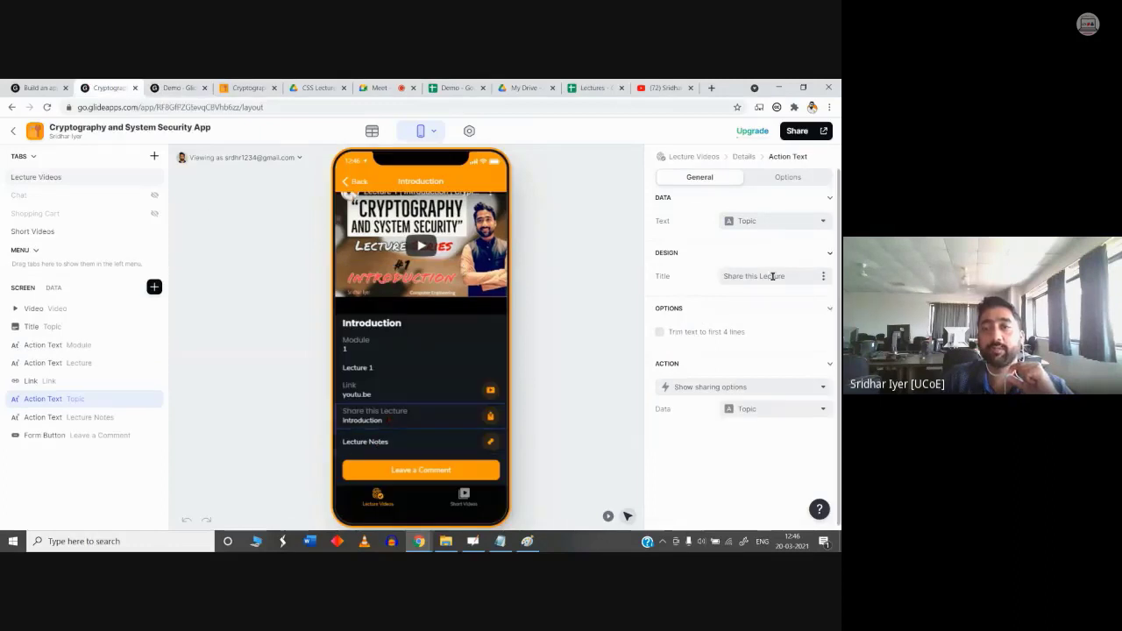
click(176, 87)
double_click(759, 276)
text(Share This)
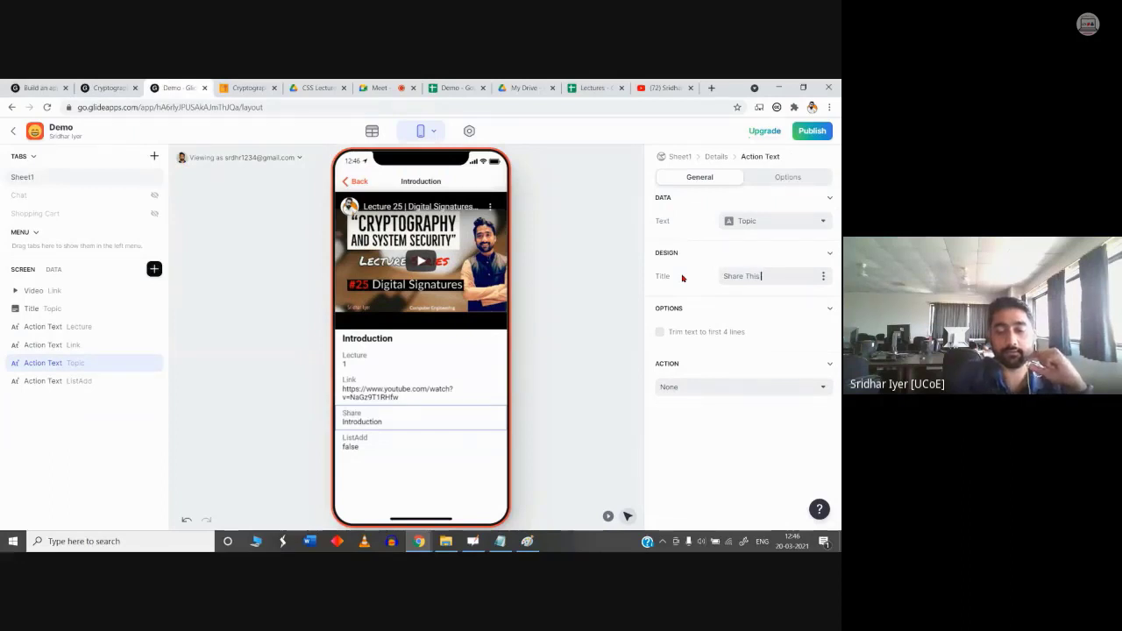
text( Lecture)
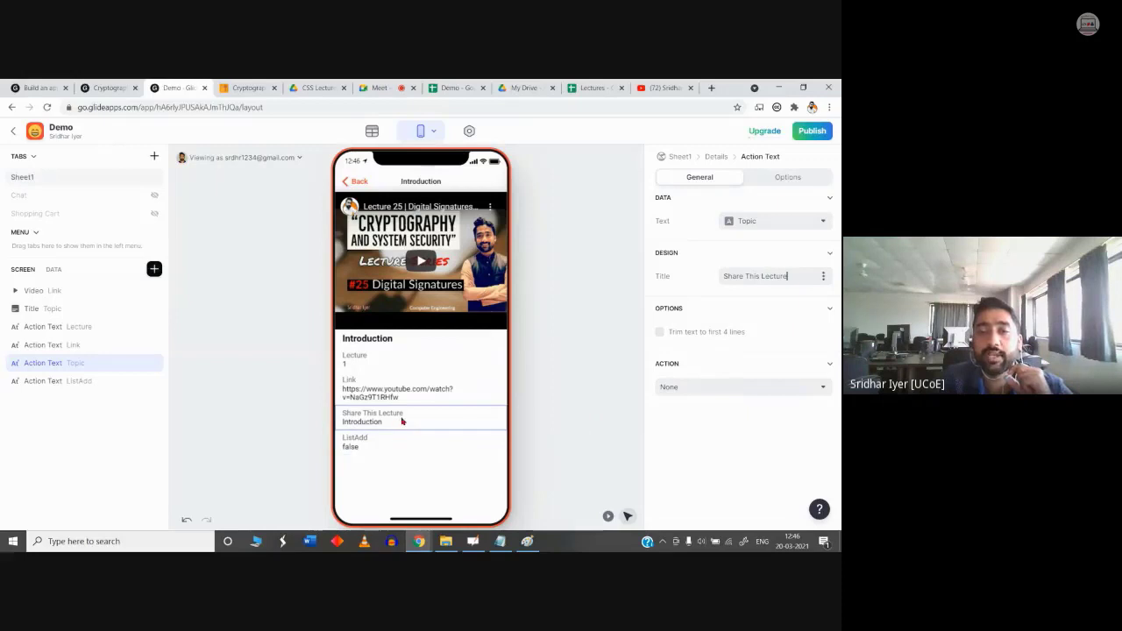
drag(812, 277, 712, 279)
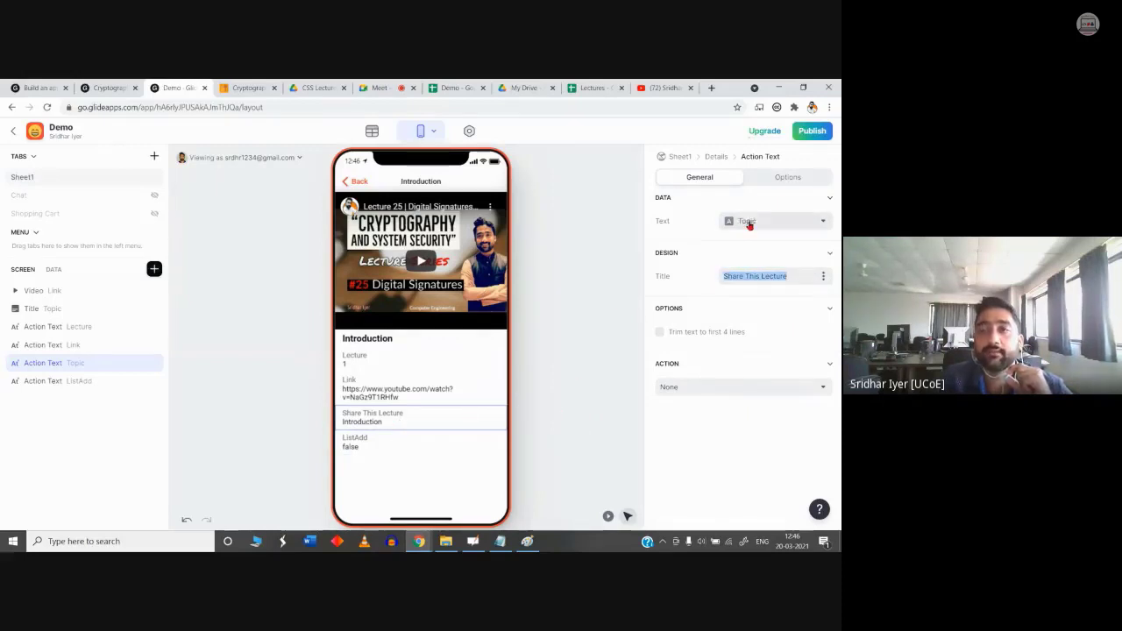
Step: Preview the share options of the Introduction lecture in the Cryptography and System Security App, then dismiss them
key(ctrl+shift+Tab)
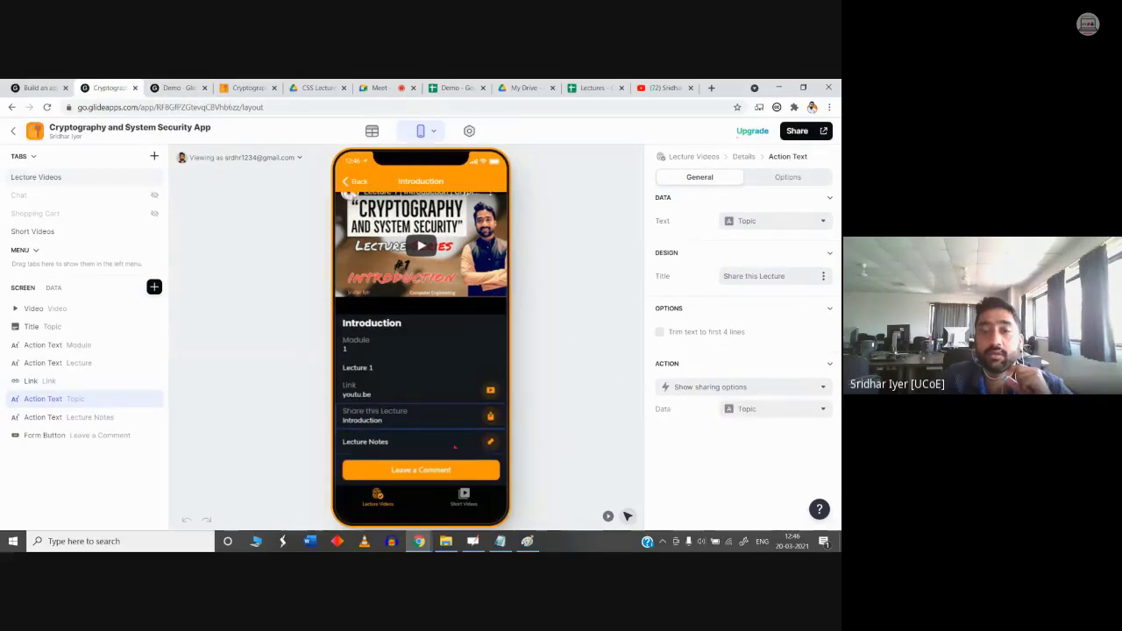
click(490, 417)
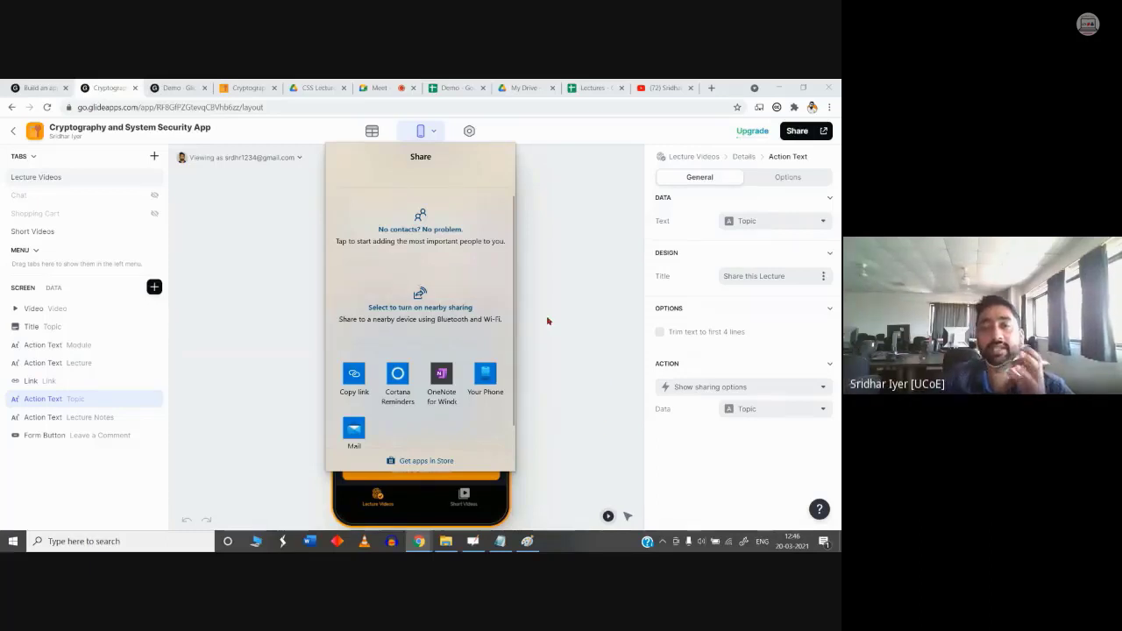
click(496, 506)
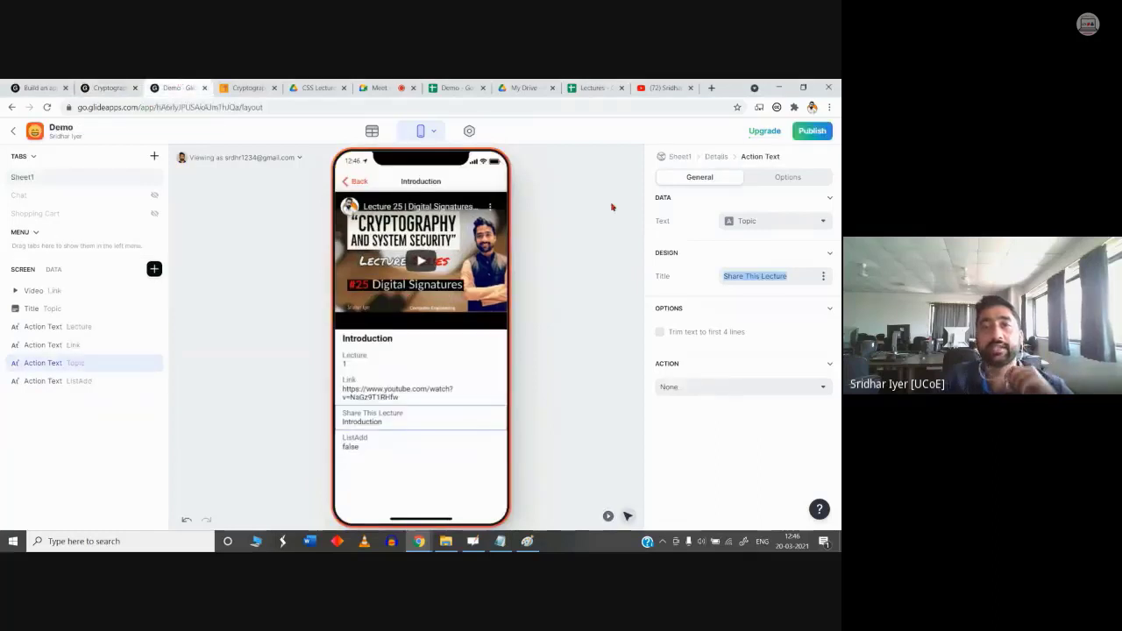
Step: Inspect the Introduction row's Sharing text in the Demo Google Sheet and return to the Demo project in Glide
click(451, 87)
click(607, 220)
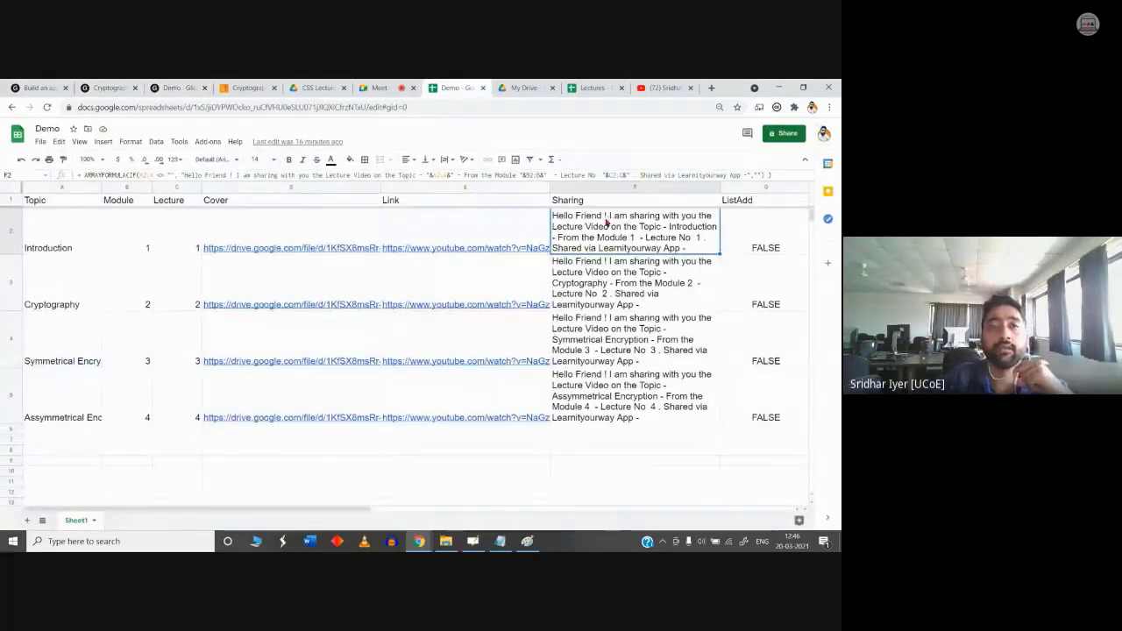
click(179, 85)
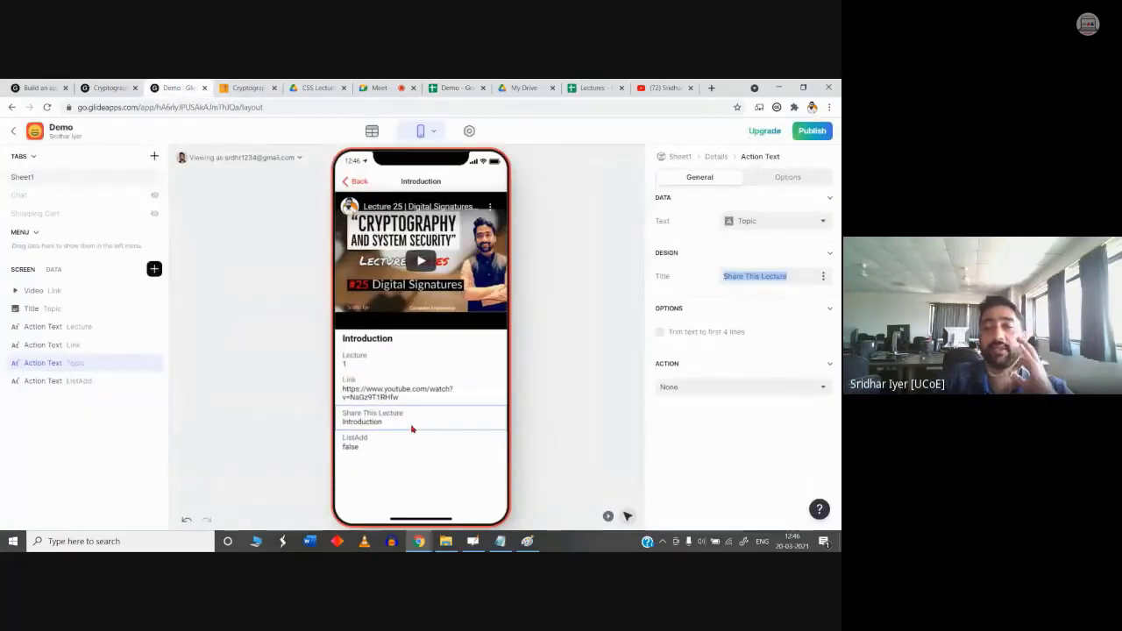
click(637, 379)
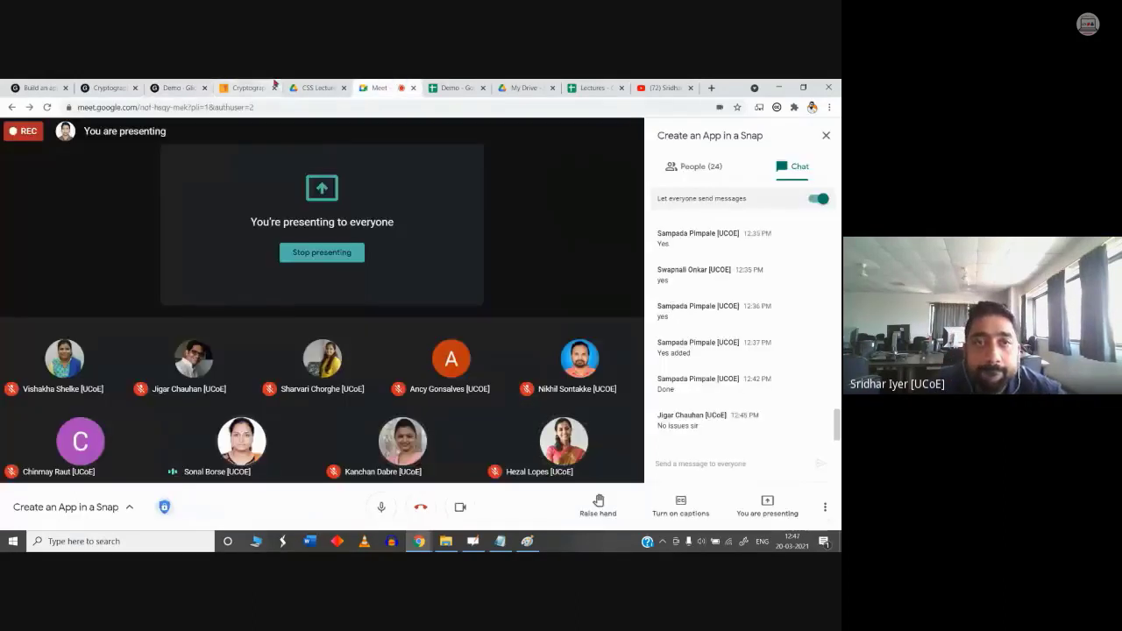
Step: Check the Google Meet chat and compare the share component's action settings between the Cryptography and Demo projects in Glide
click(377, 88)
click(251, 87)
click(173, 88)
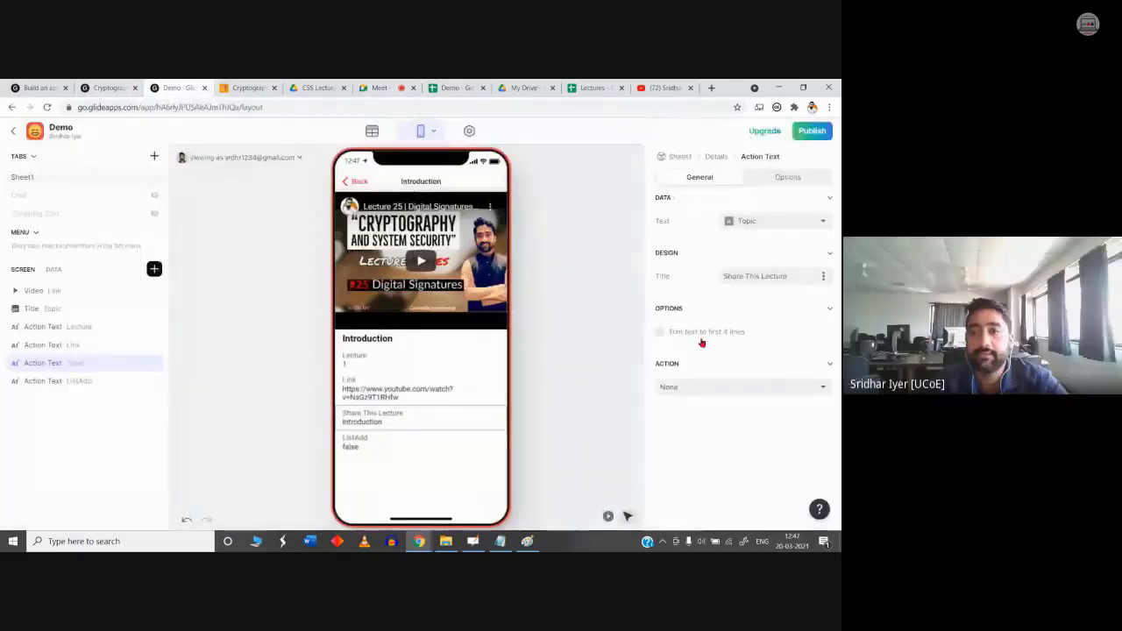
click(105, 87)
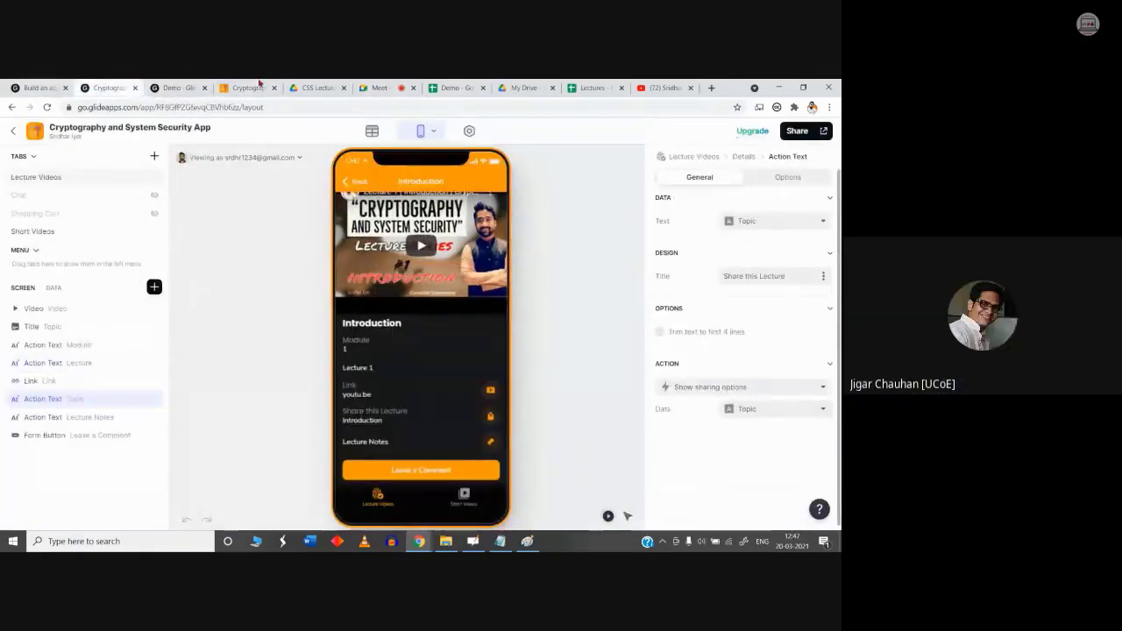
click(171, 87)
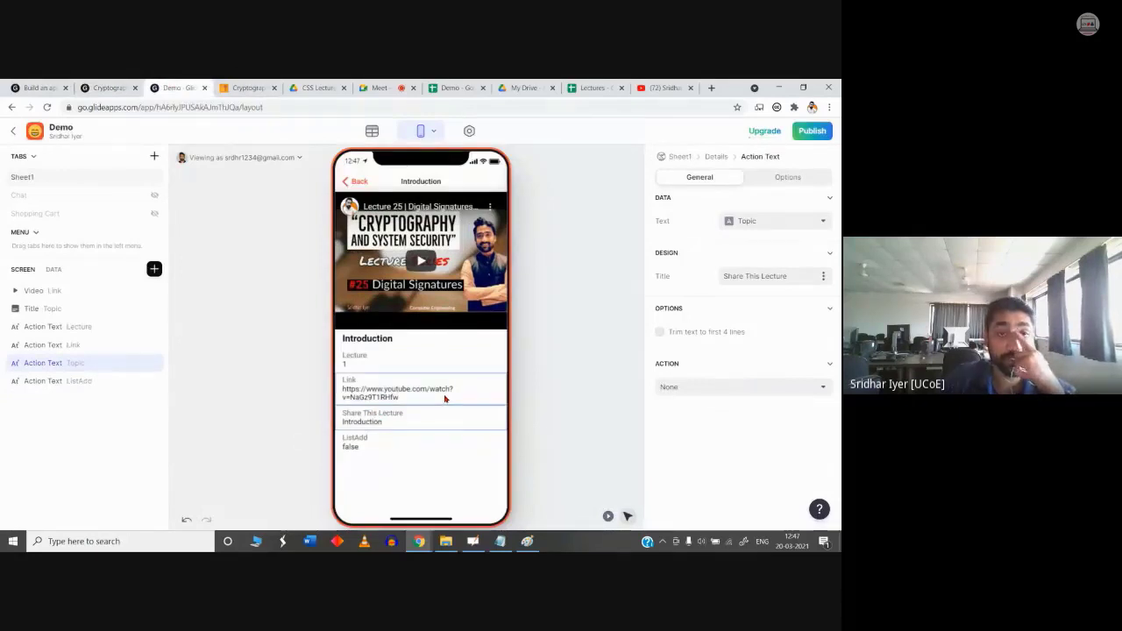
click(97, 88)
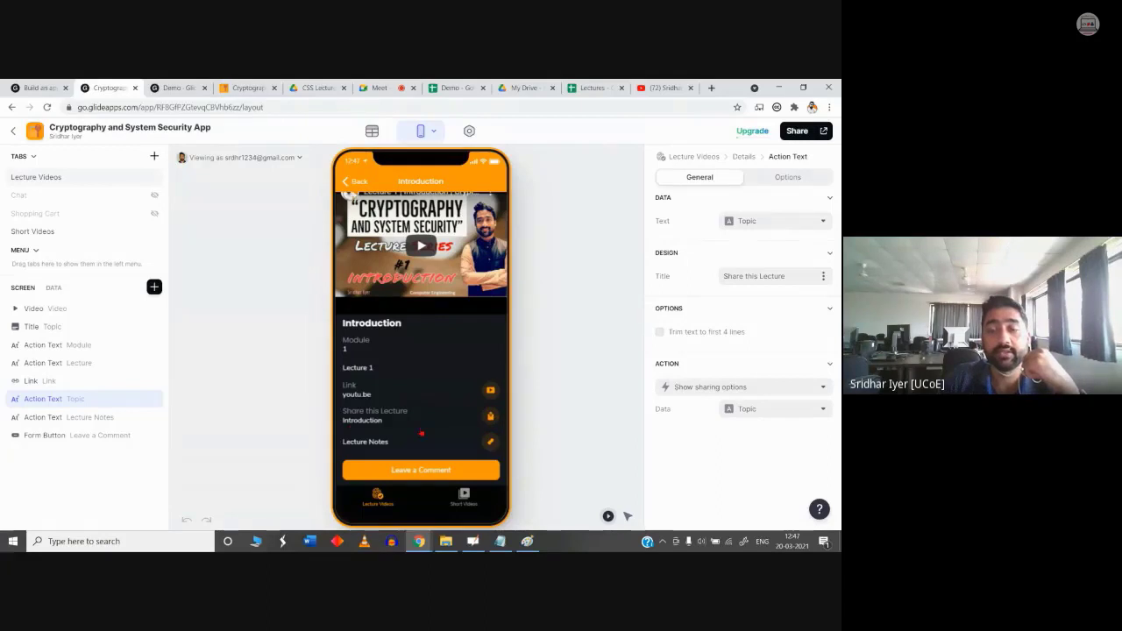
click(178, 88)
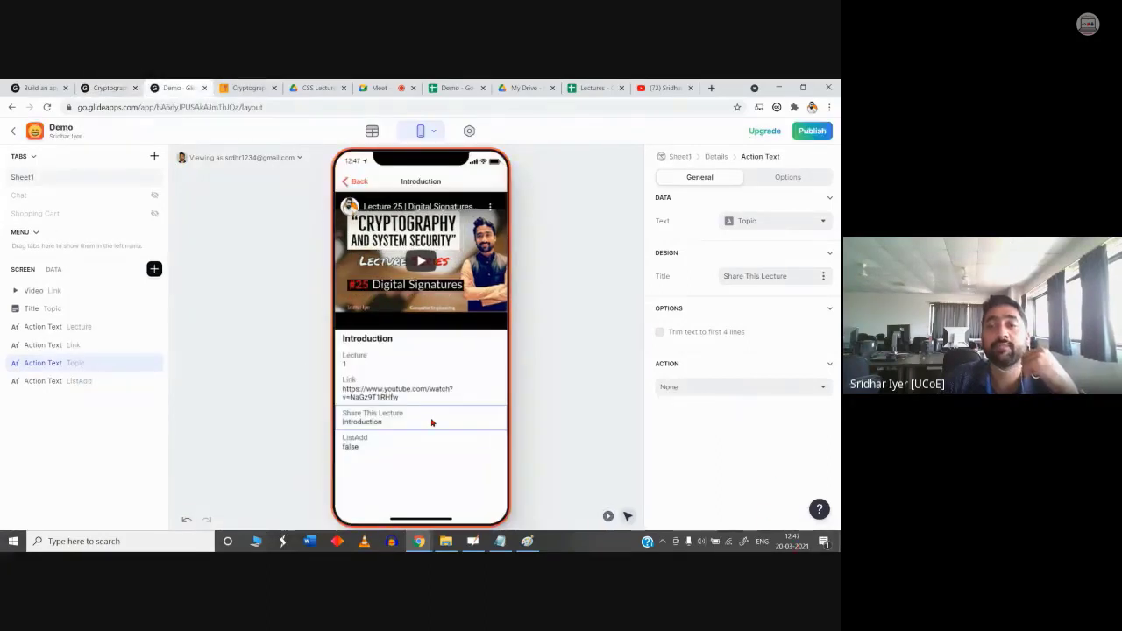
Step: Review the actions available for the Share This Lecture component and check the Google Meet chat
click(742, 389)
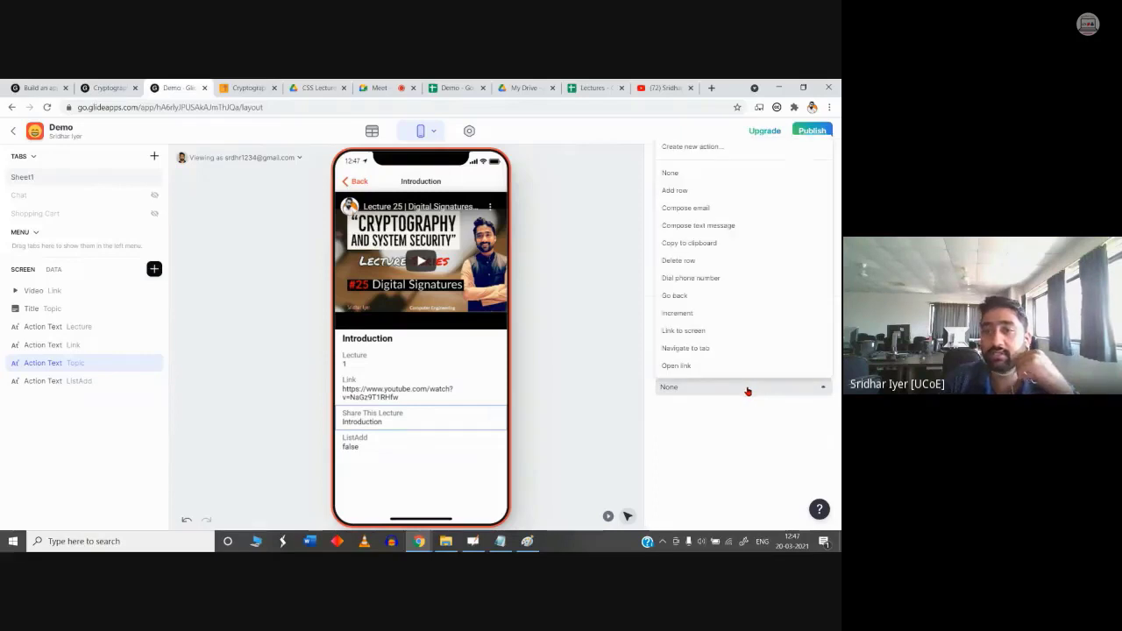
scroll(712, 280, down, 3)
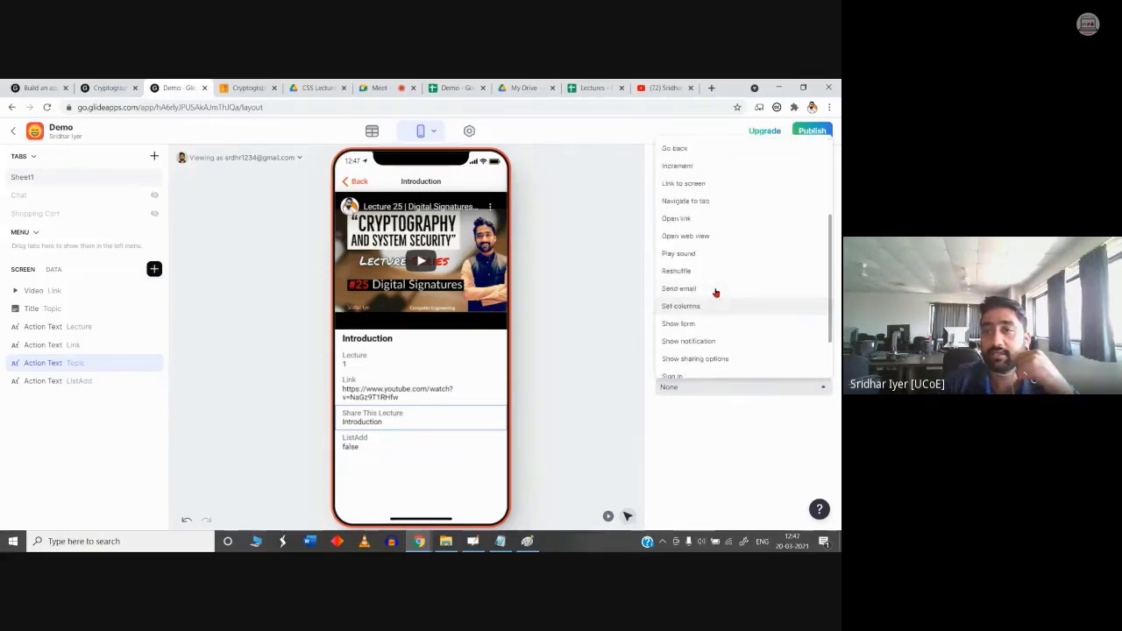
scroll(701, 322, up, 1)
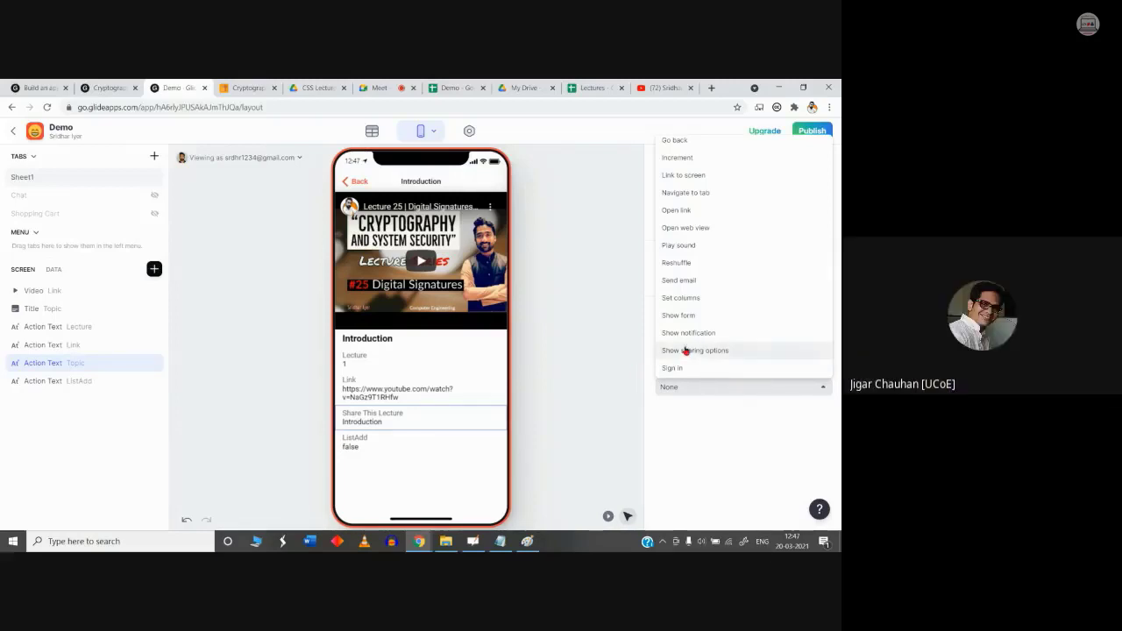
click(378, 84)
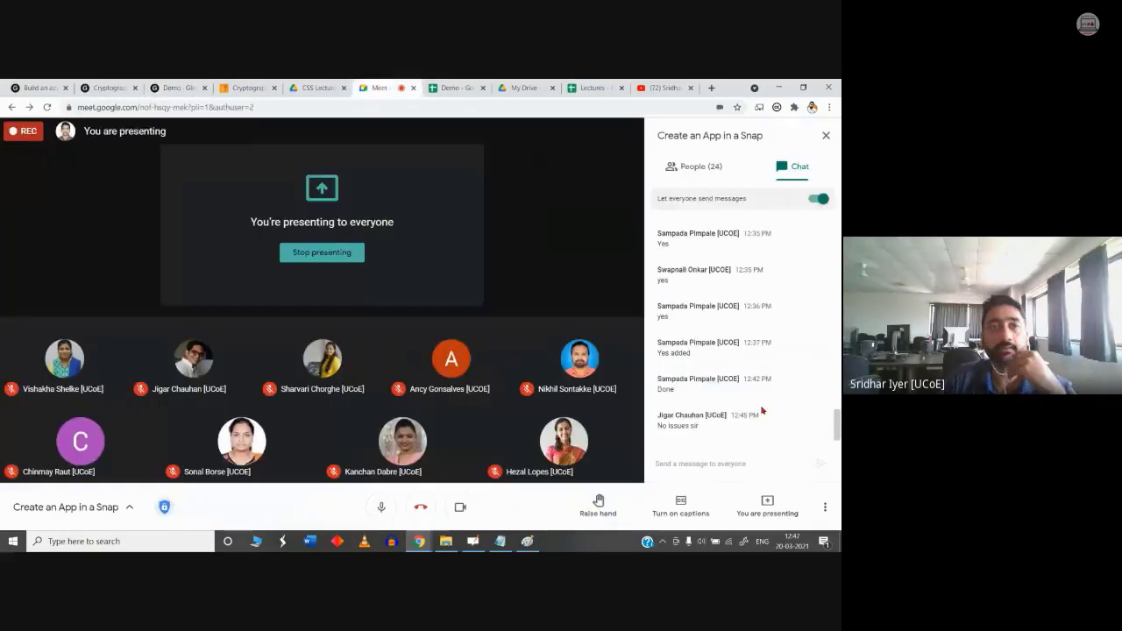
click(178, 86)
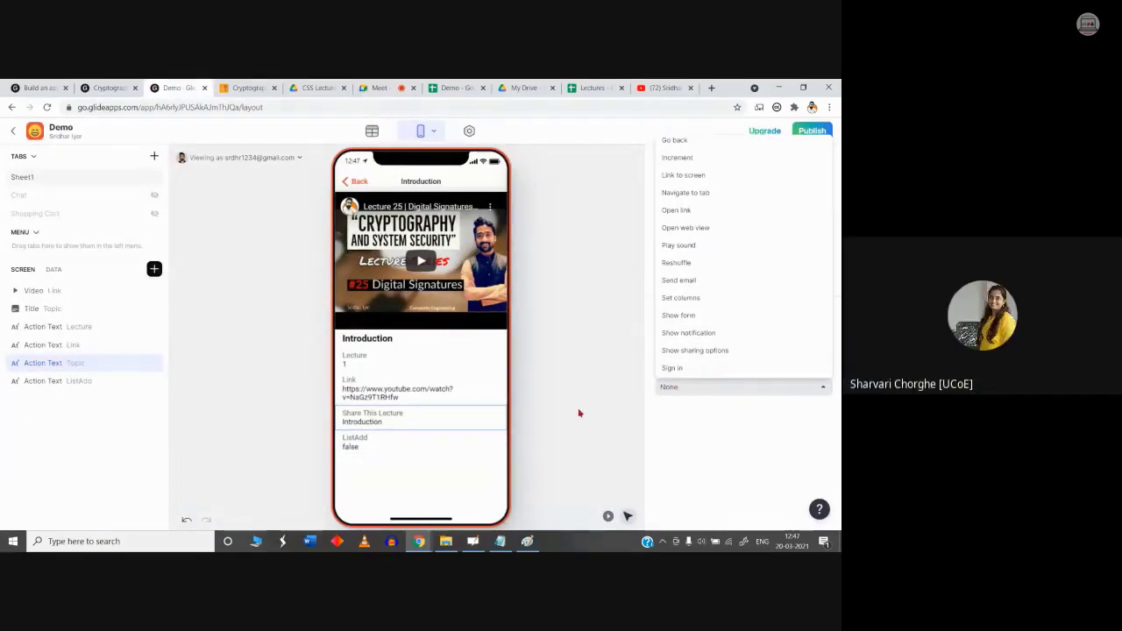
click(483, 483)
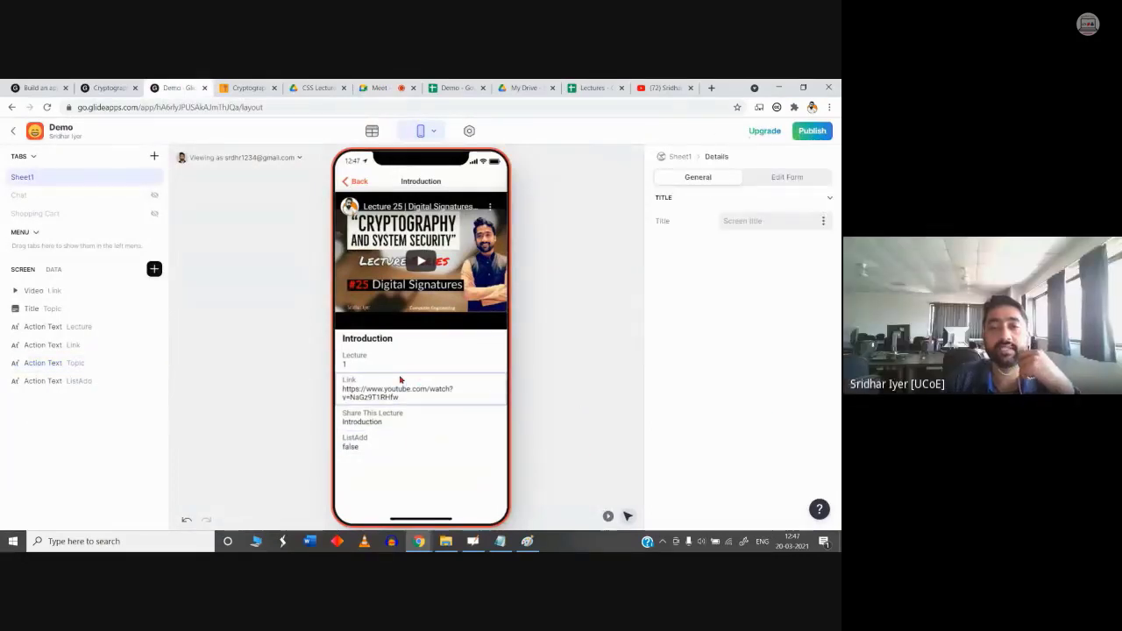
Step: Set the Share This Lecture component's action to Show sharing options with the Sharing column as its data
click(368, 417)
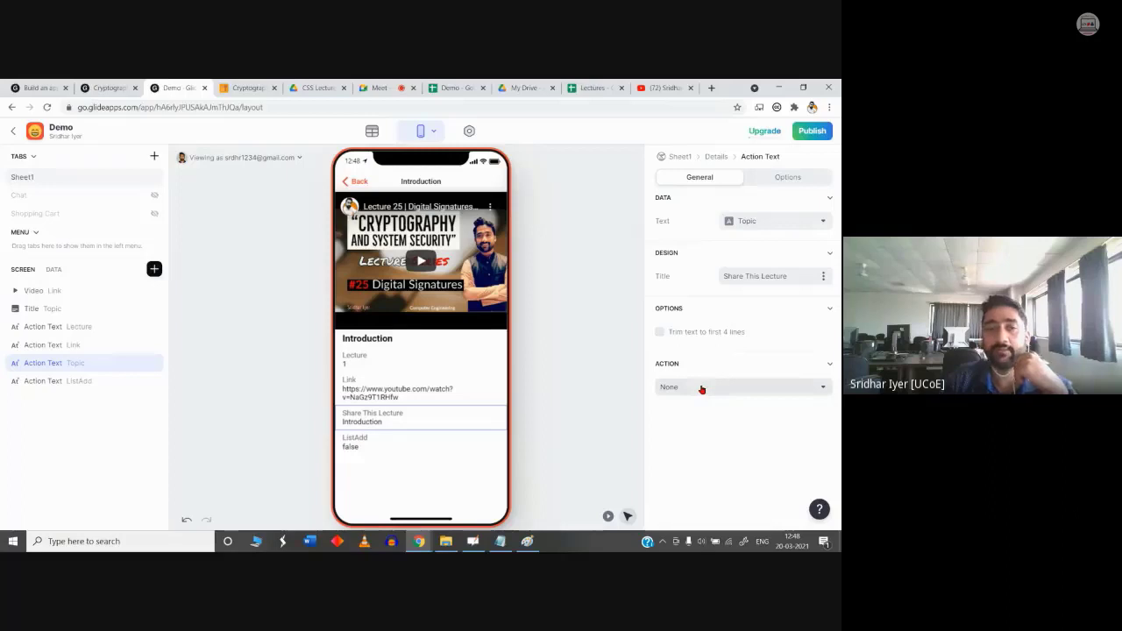
click(735, 389)
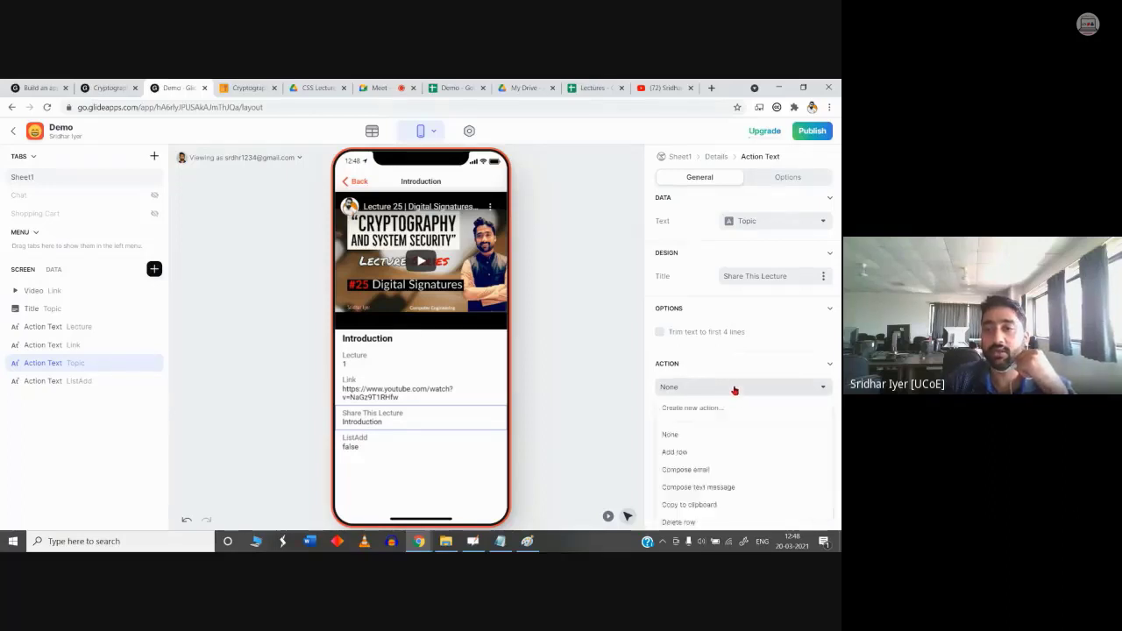
scroll(716, 318, down, 5)
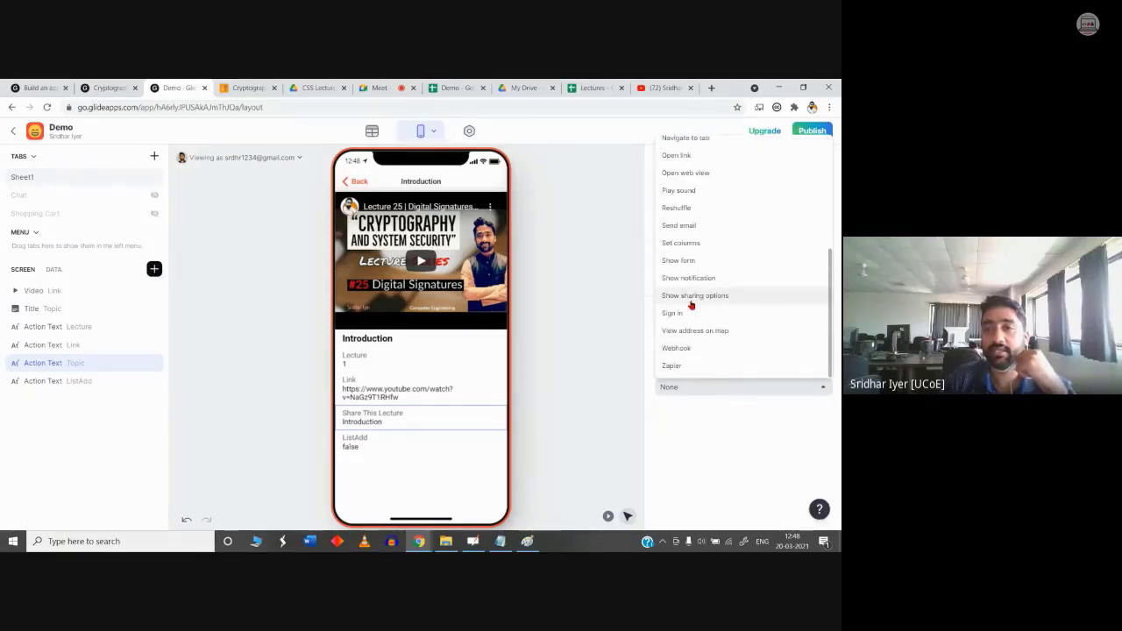
click(709, 298)
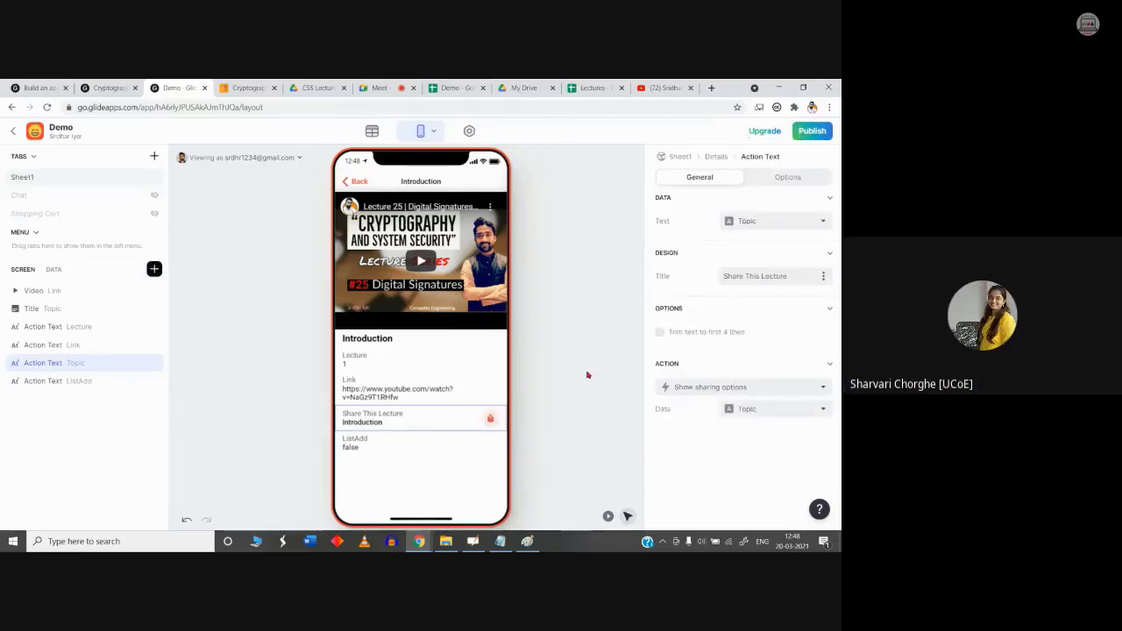
click(773, 410)
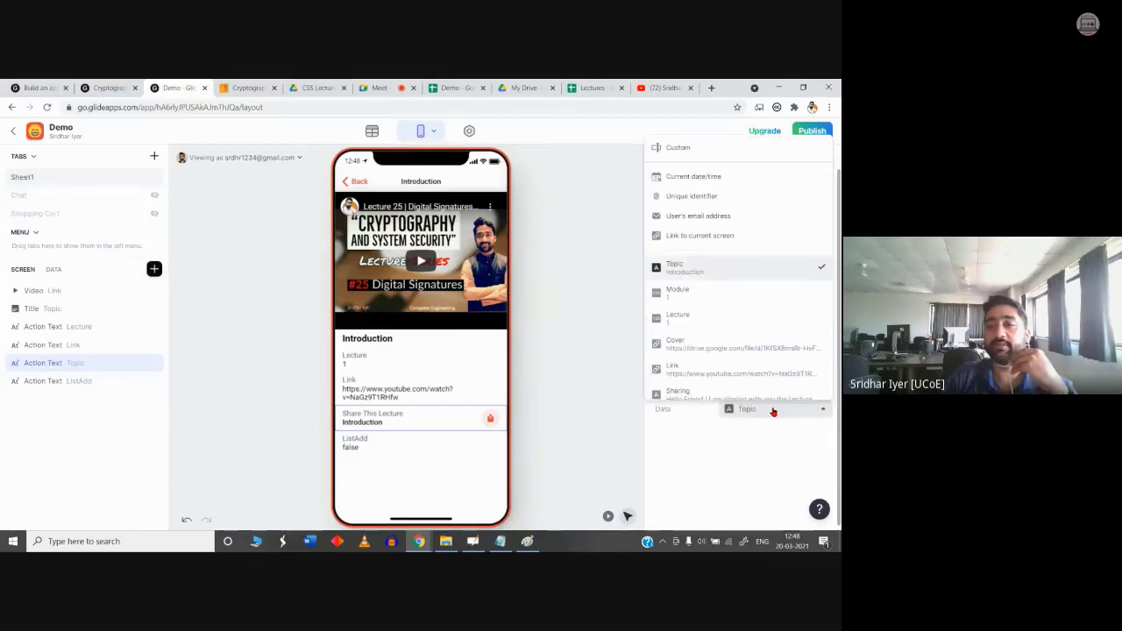
click(692, 388)
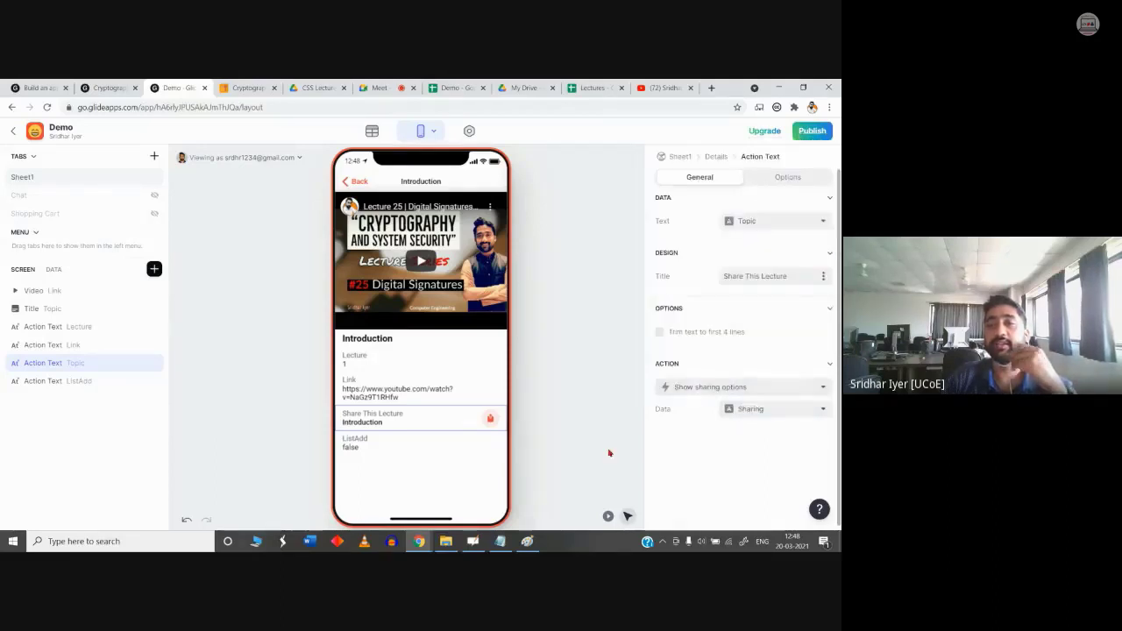
click(555, 431)
Step: Check the Sharing texts in the Demo sheet and compare the Cryptography app's detail components with the Demo app's share and ListAdd entries
click(450, 88)
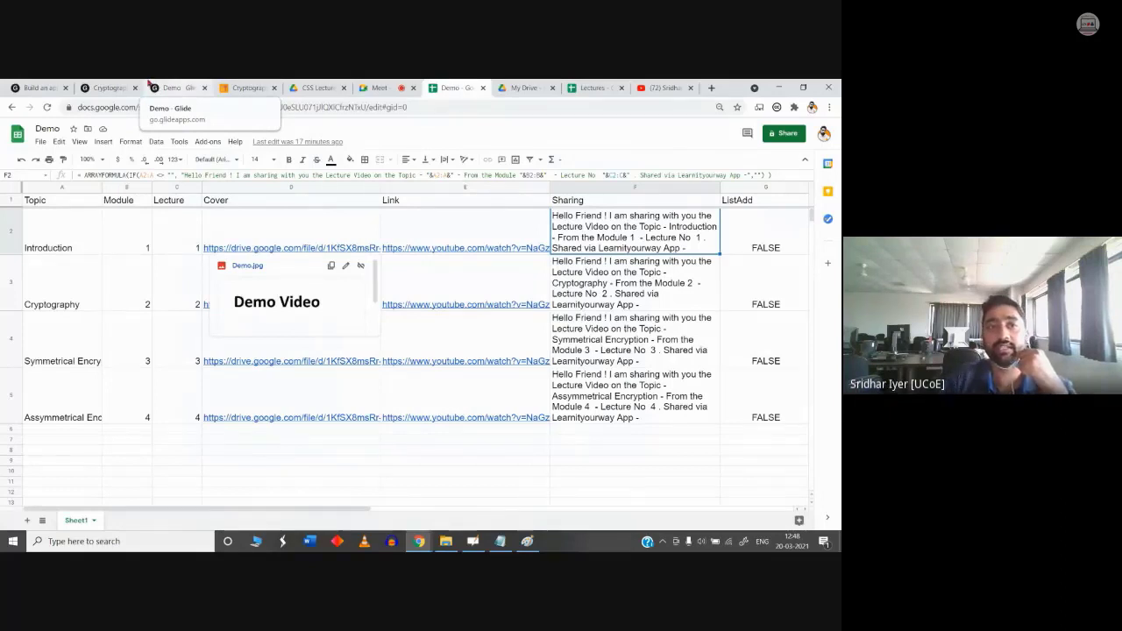
click(111, 86)
click(175, 88)
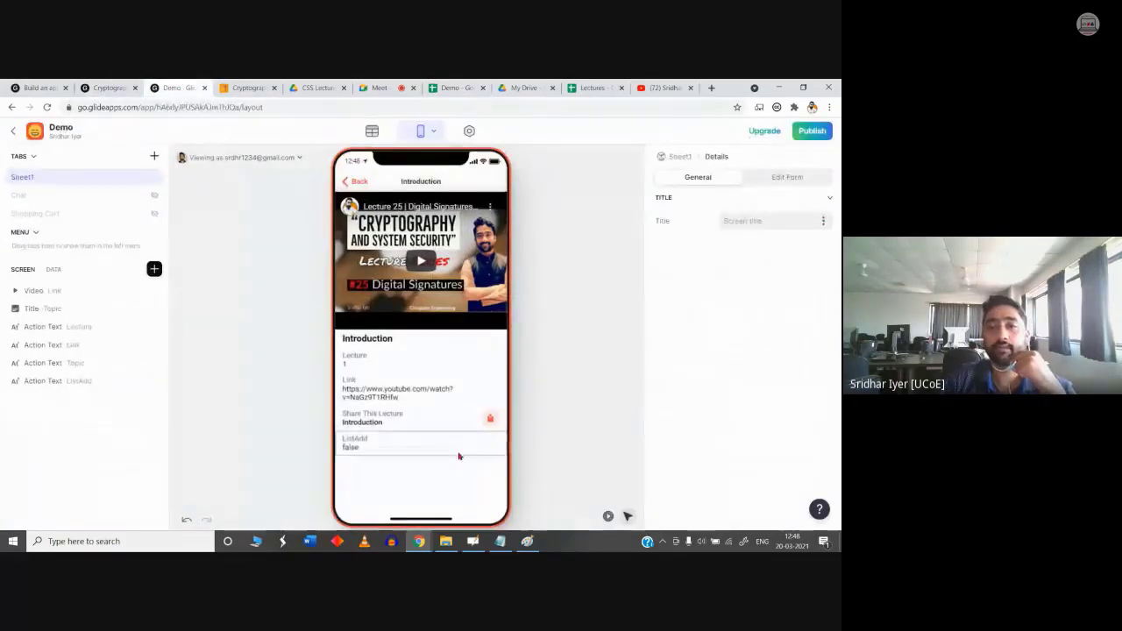
click(428, 444)
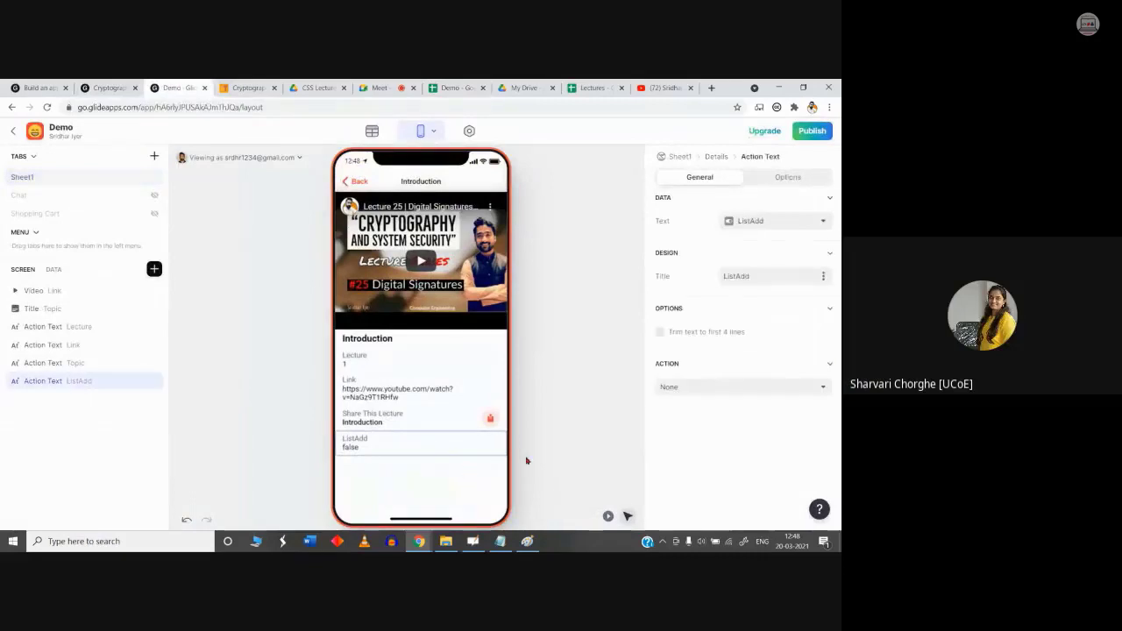
click(111, 88)
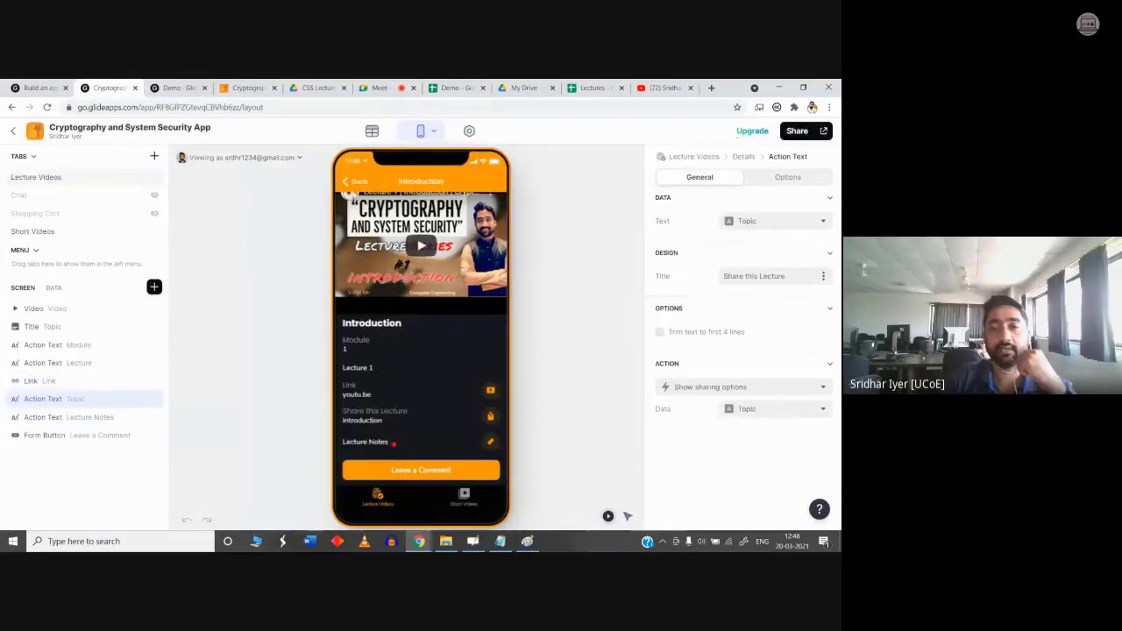
click(176, 87)
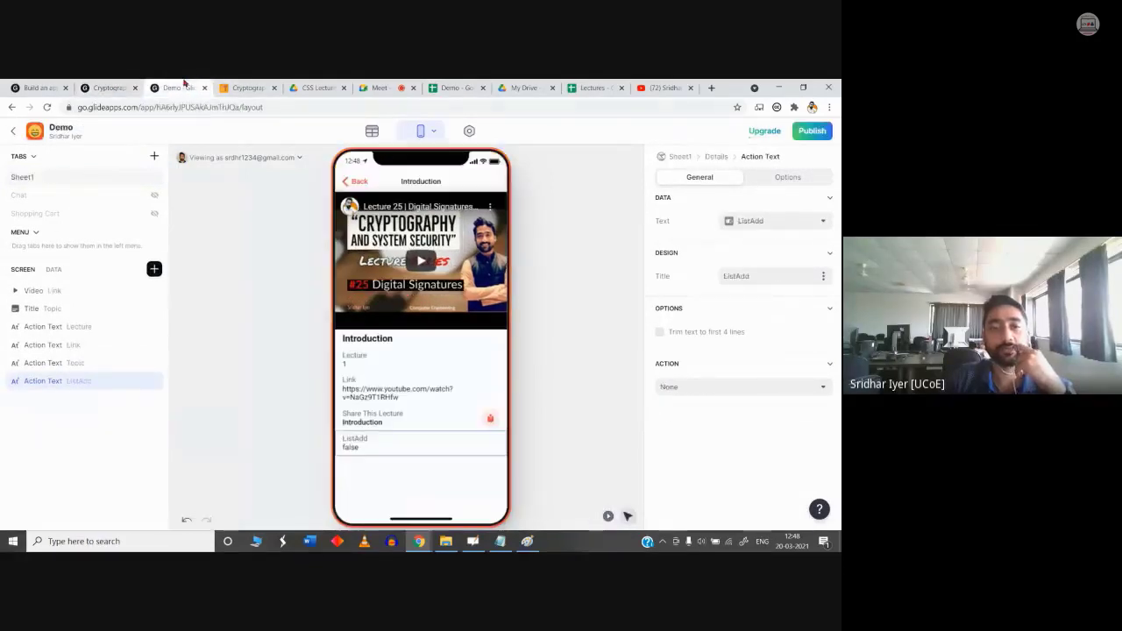
click(364, 417)
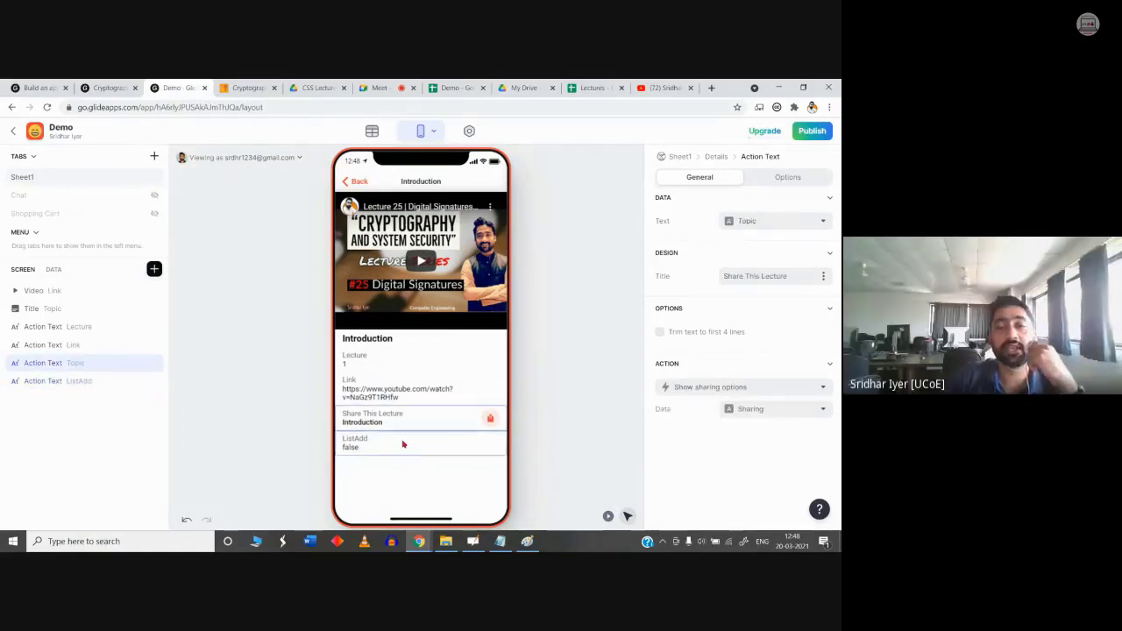
click(407, 445)
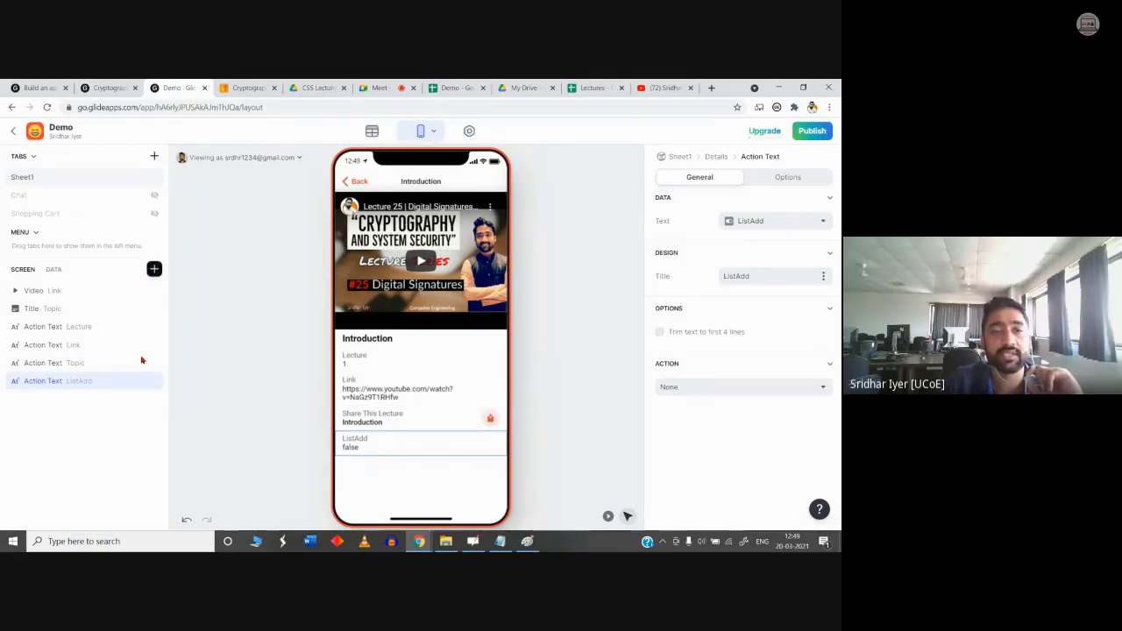
click(154, 270)
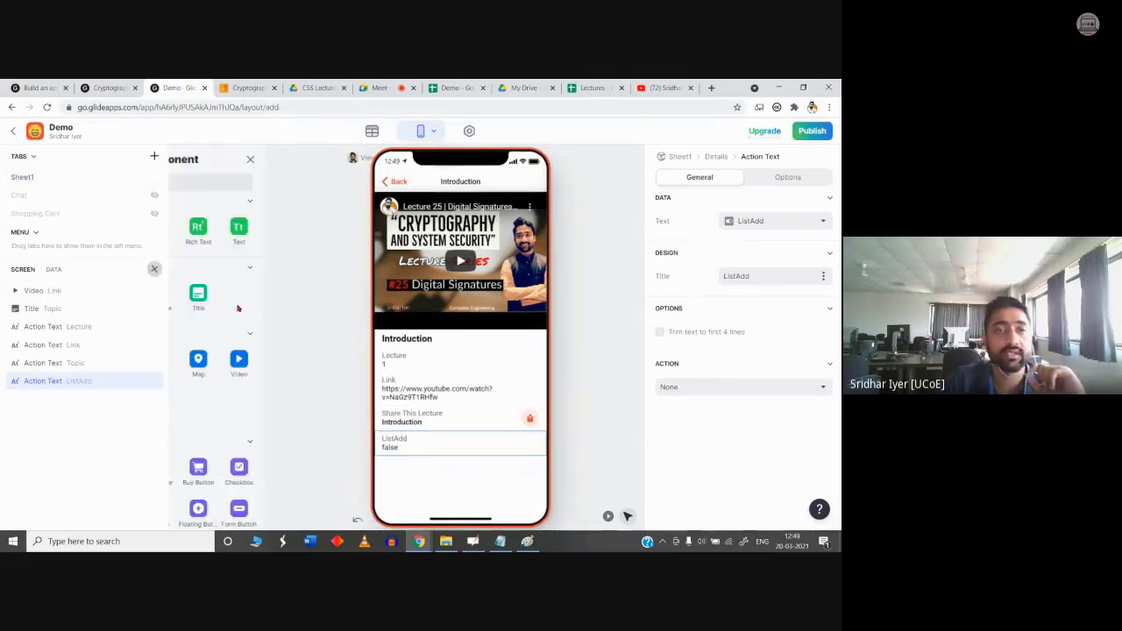
text(switch)
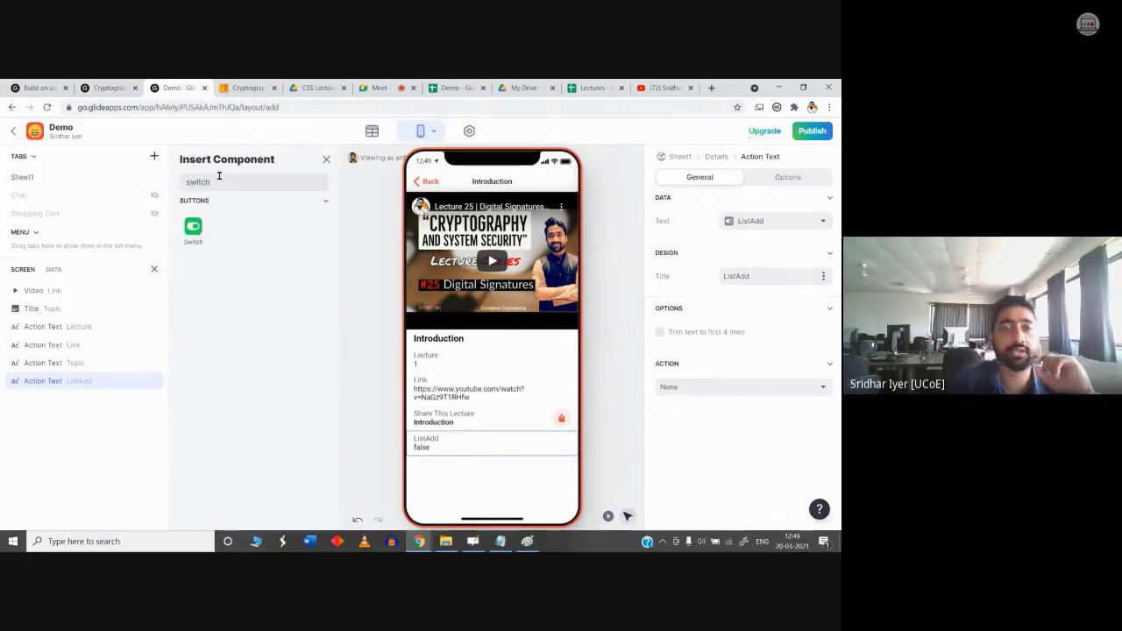
click(325, 159)
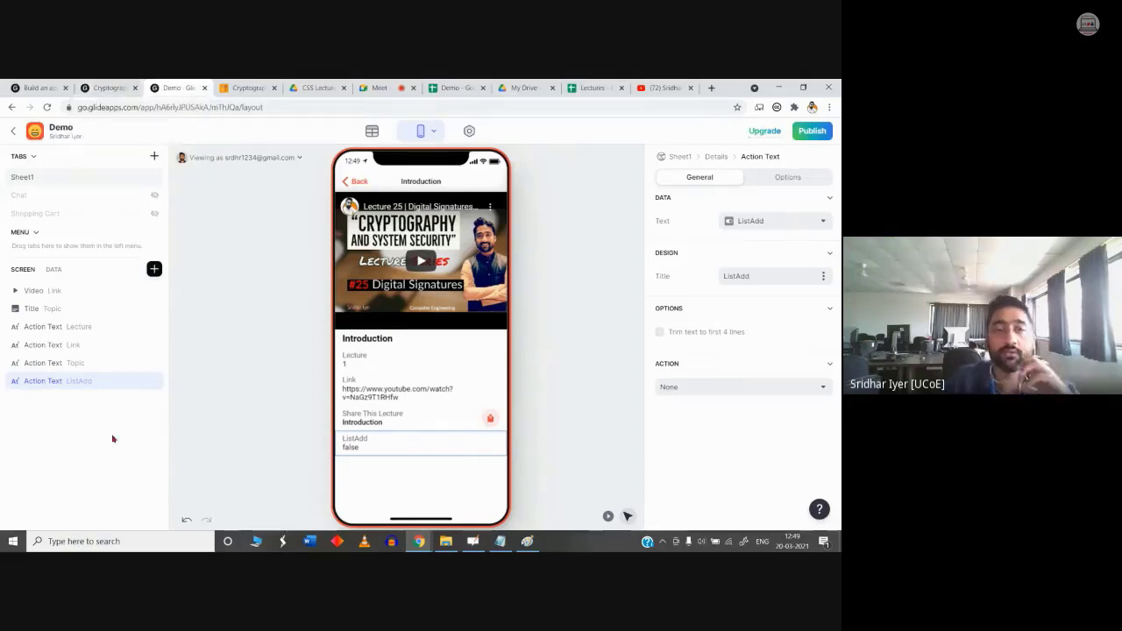
Step: Replace the ListAdd action text on the Demo app's detail screen with a Switch component
click(156, 383)
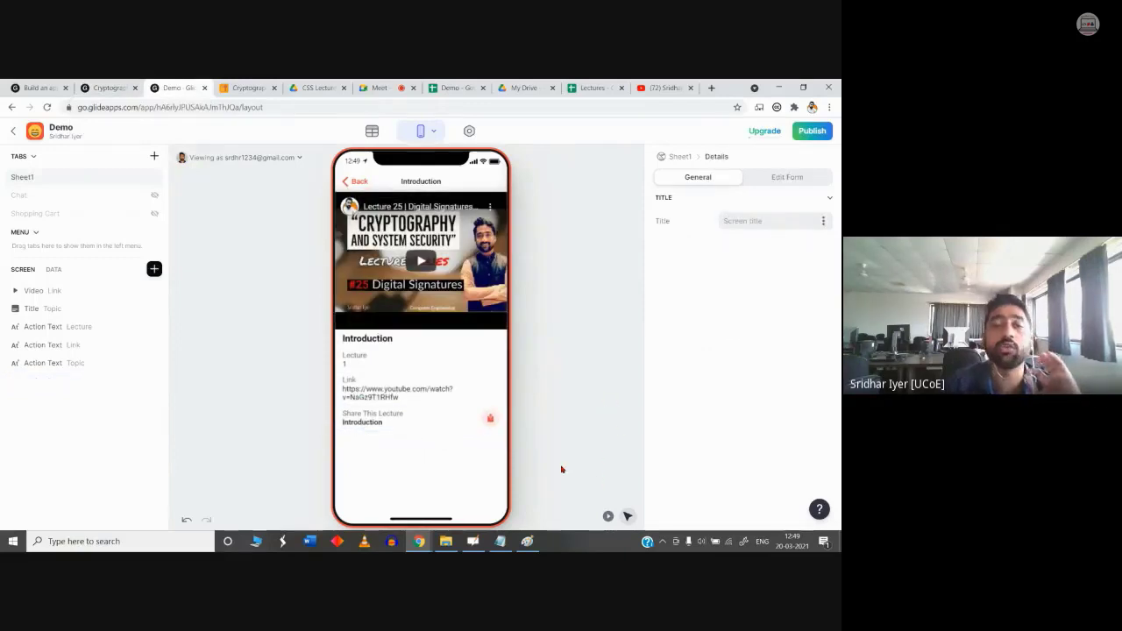
click(155, 269)
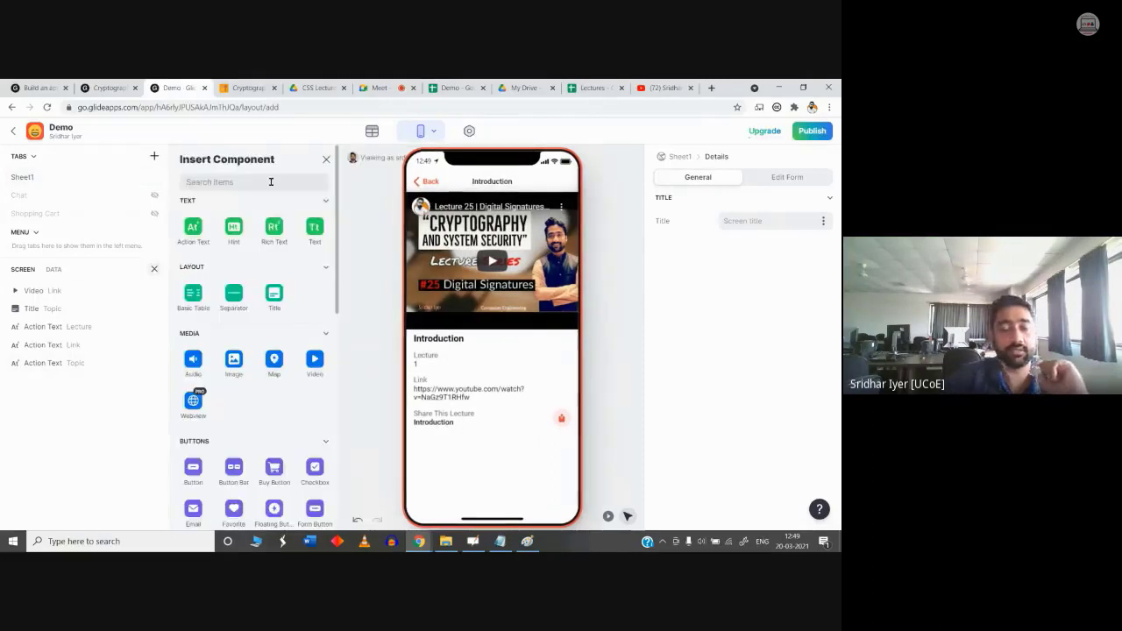
text(switc)
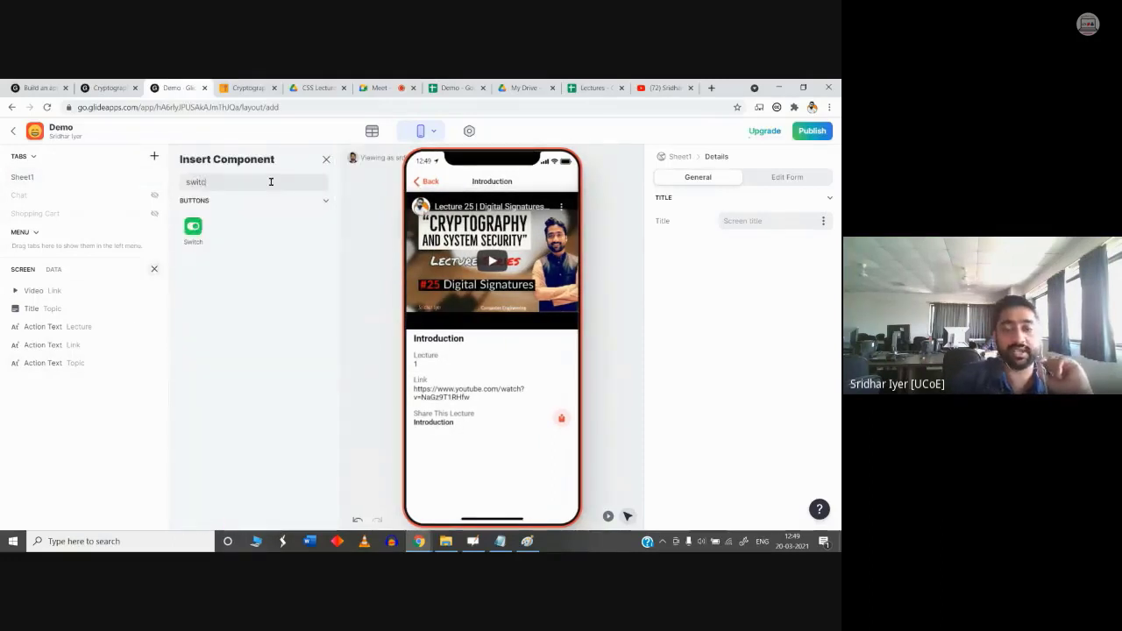
click(193, 227)
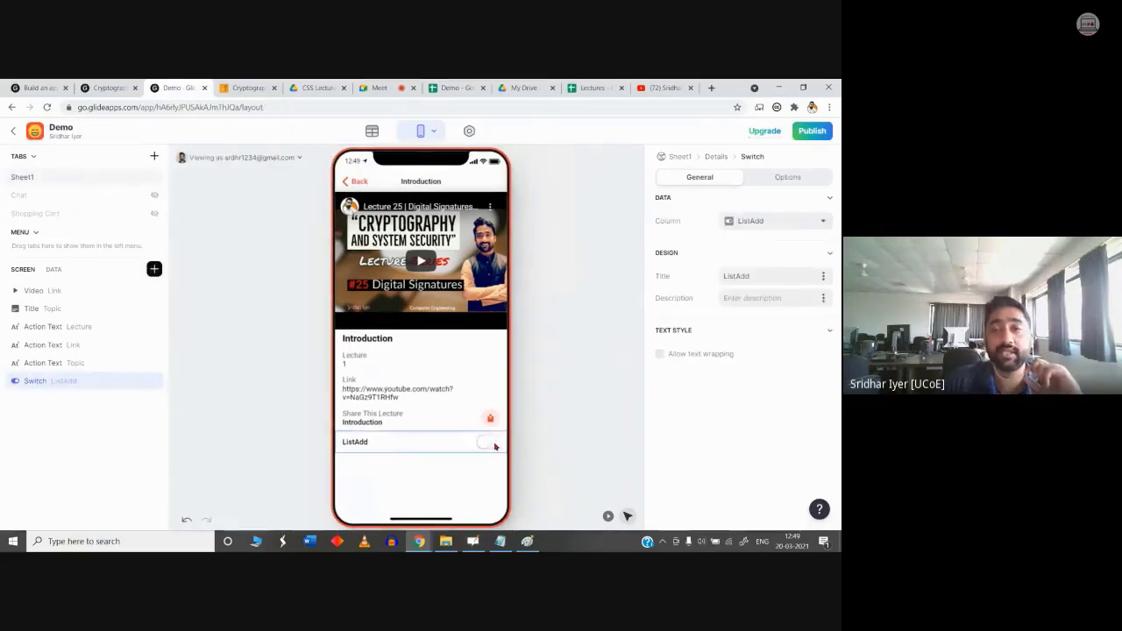
Step: Choose ListAdd as the data column of the switch component
click(760, 223)
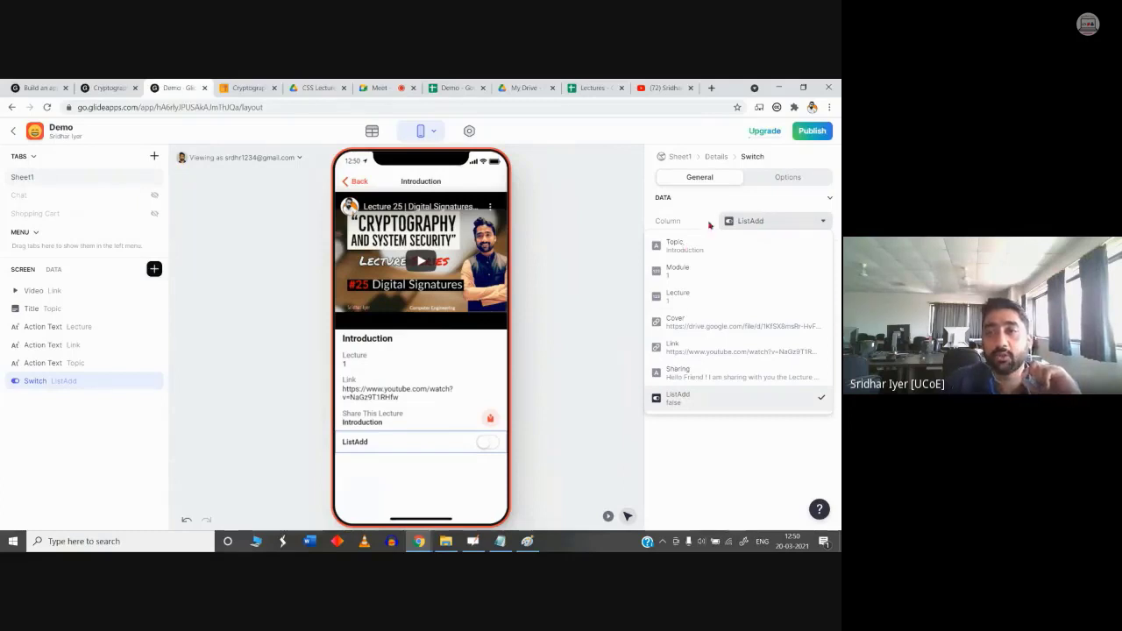
click(672, 388)
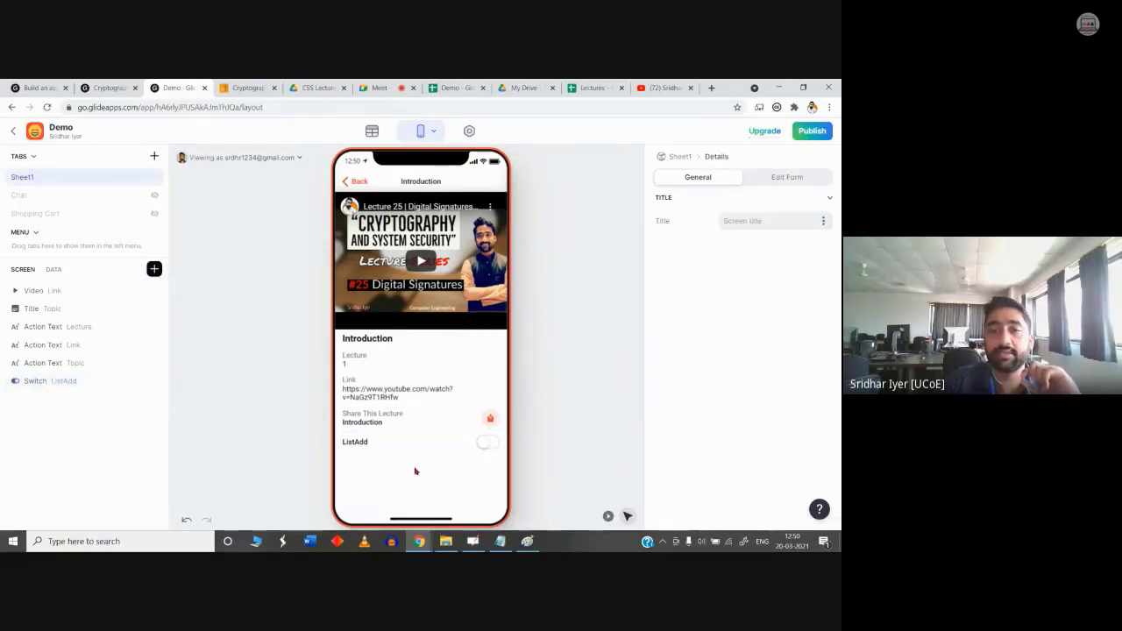
click(371, 449)
click(769, 221)
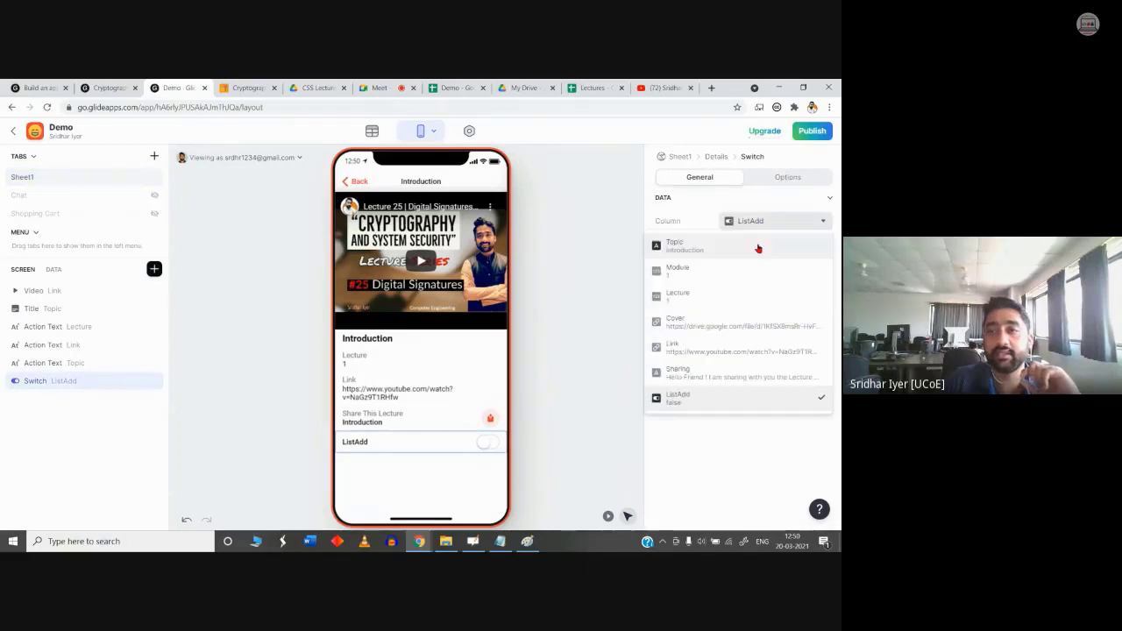
click(707, 401)
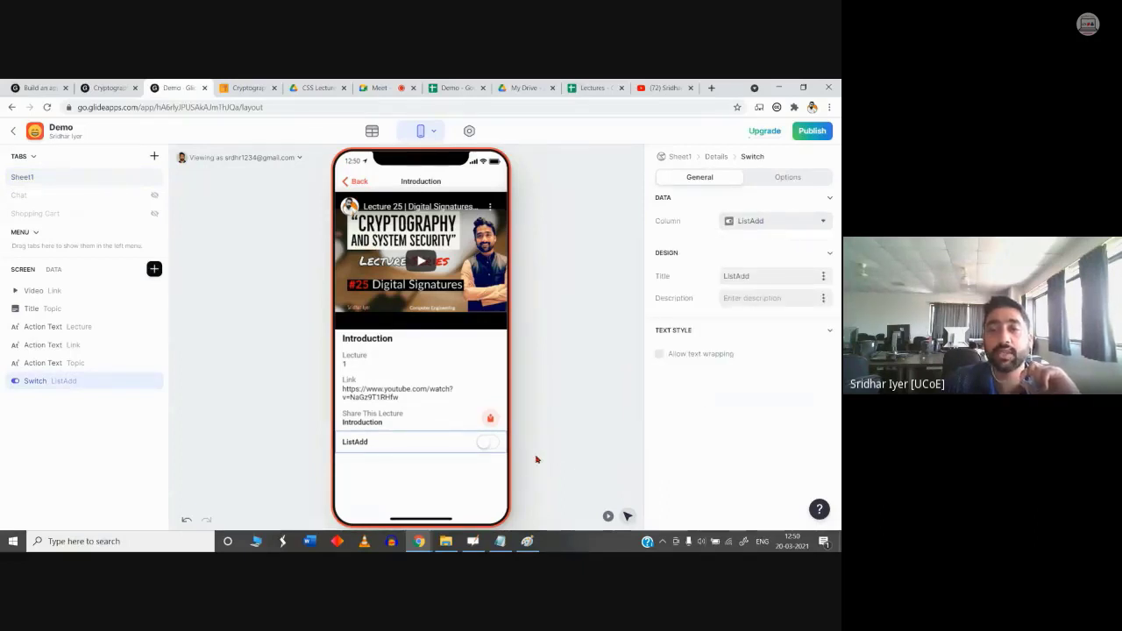
Step: Test the ListAdd switch in the app preview by turning it on and off, and return to select mode
click(487, 443)
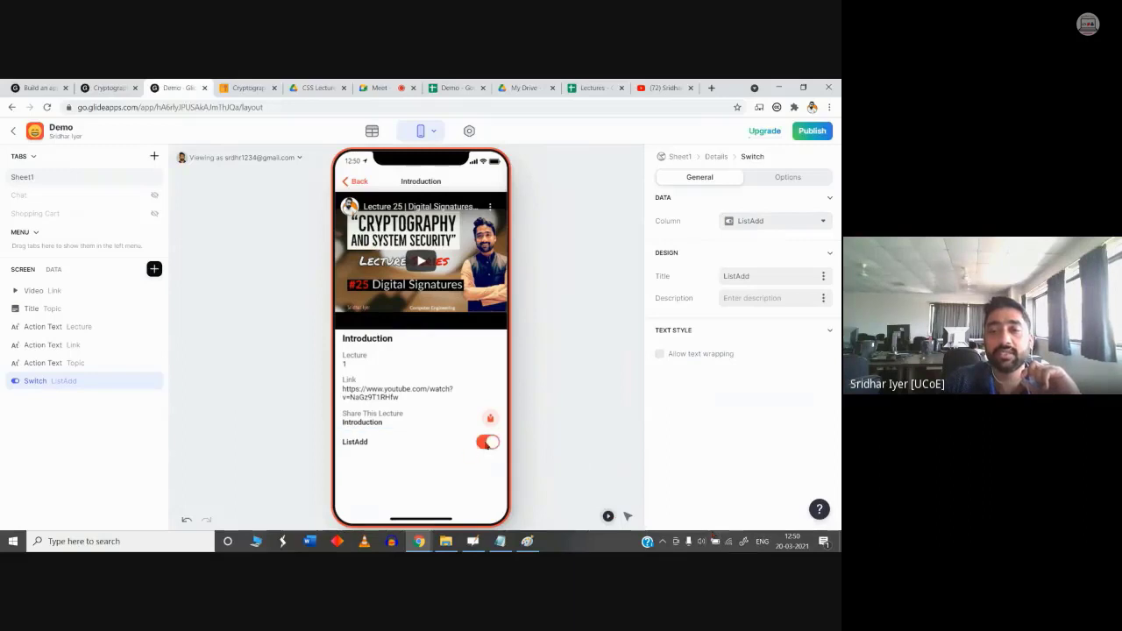
click(487, 445)
click(627, 516)
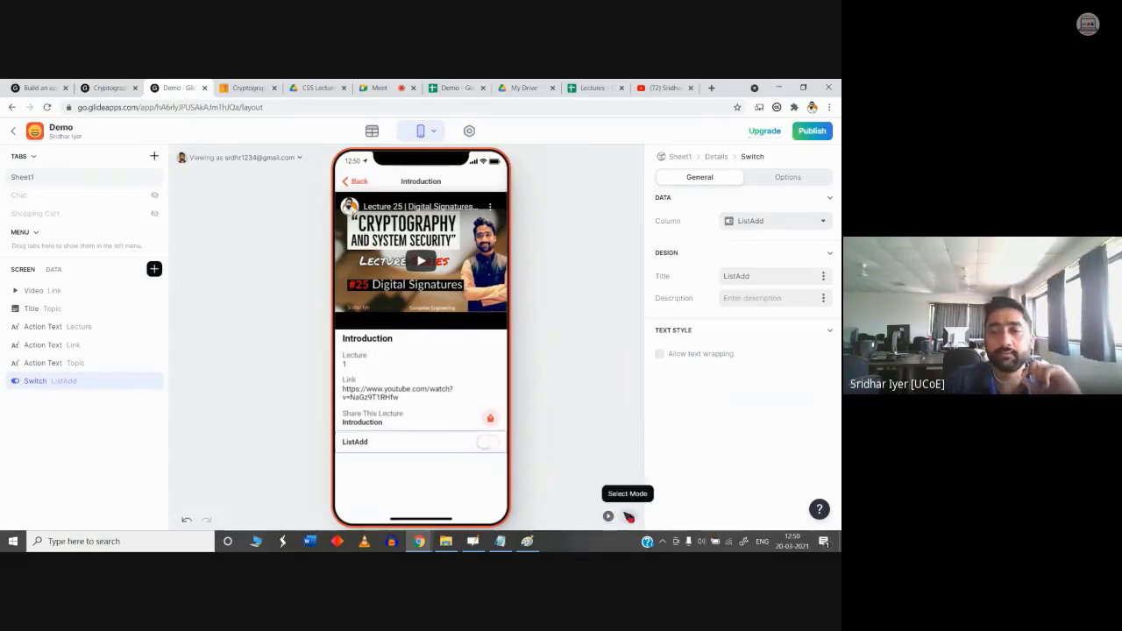
Step: Set the ListAdd switch's title to "Add to My List"
drag(747, 276, 702, 277)
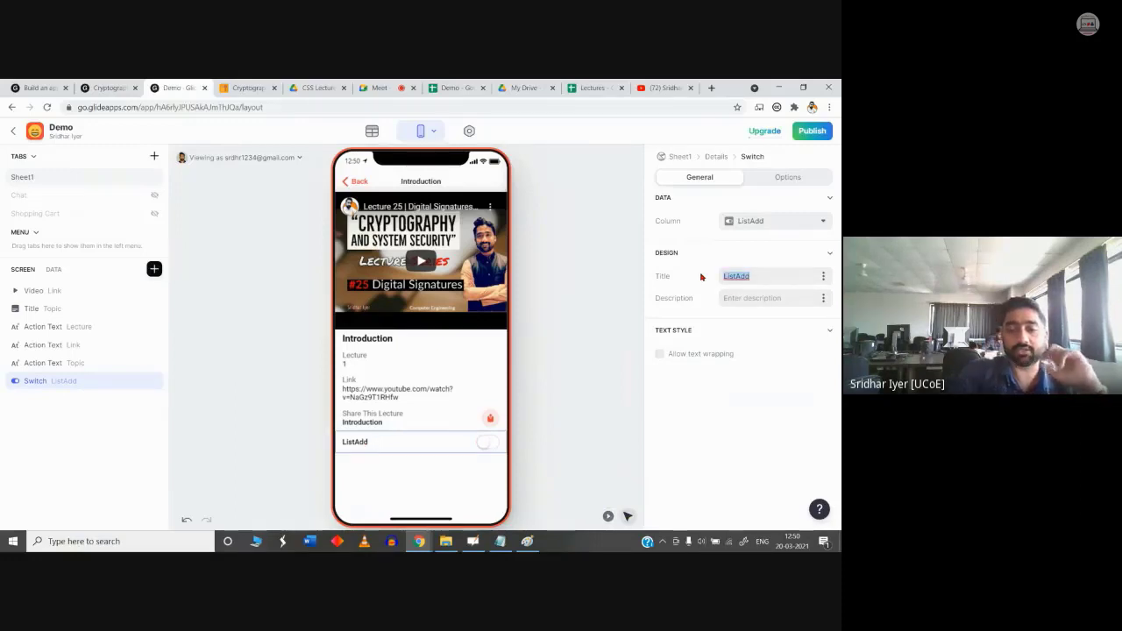
key(BackSpace)
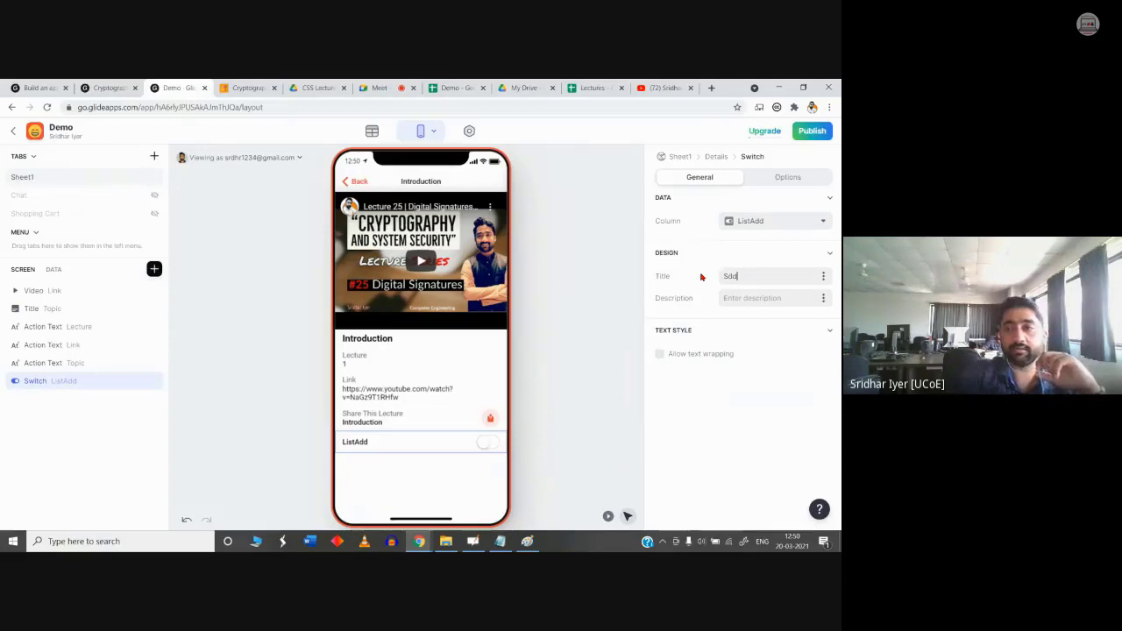
text(Add to)
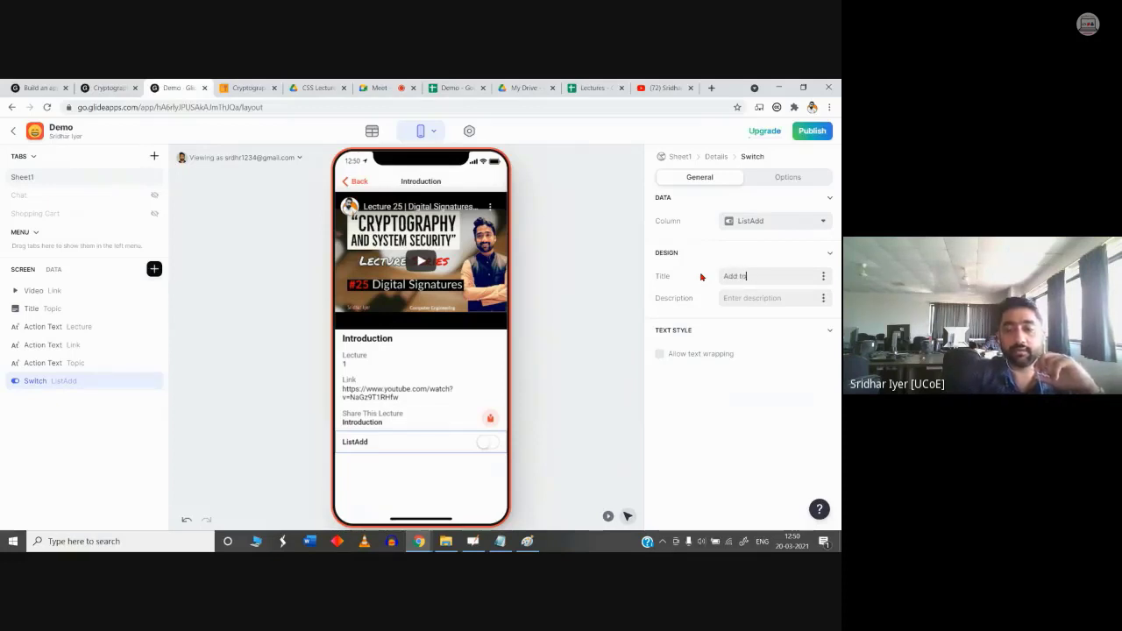
text( My List)
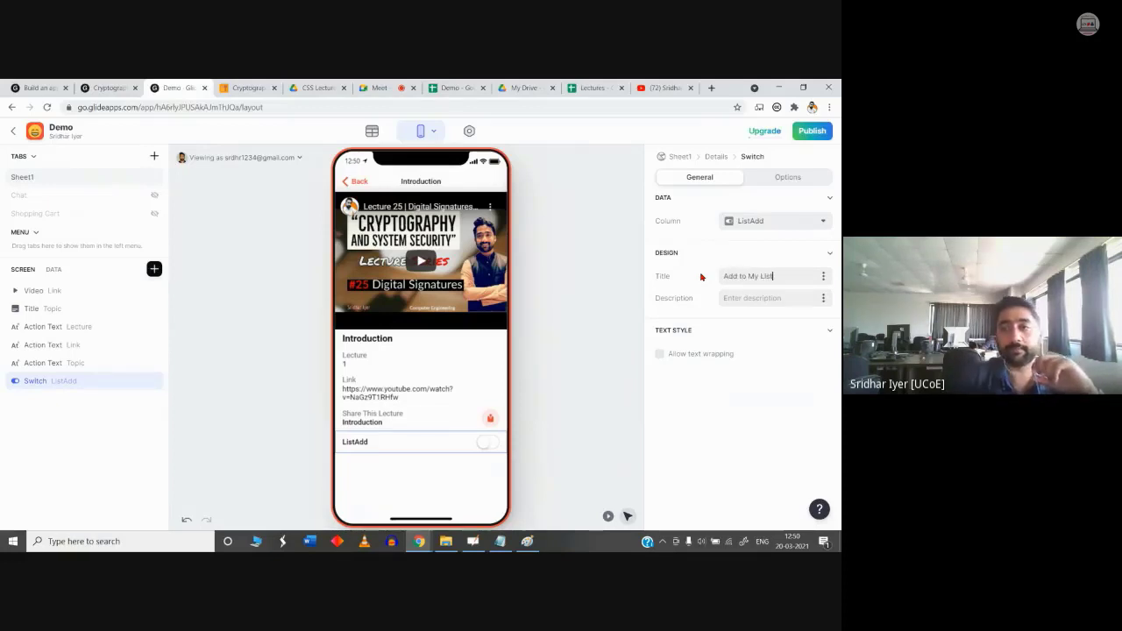
click(255, 85)
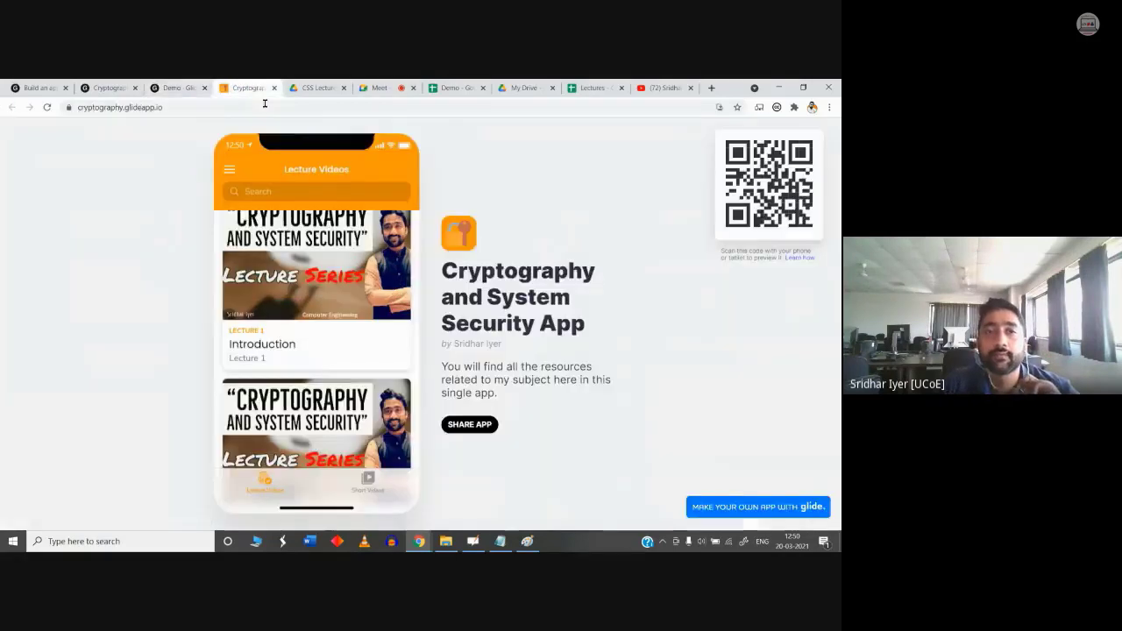
click(176, 88)
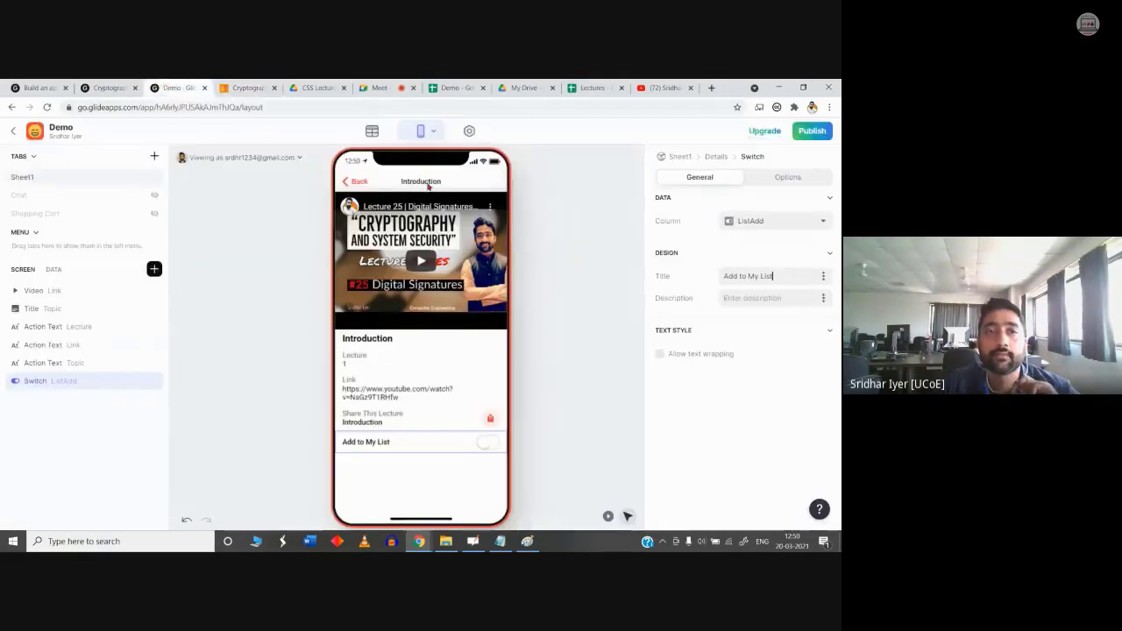
click(382, 88)
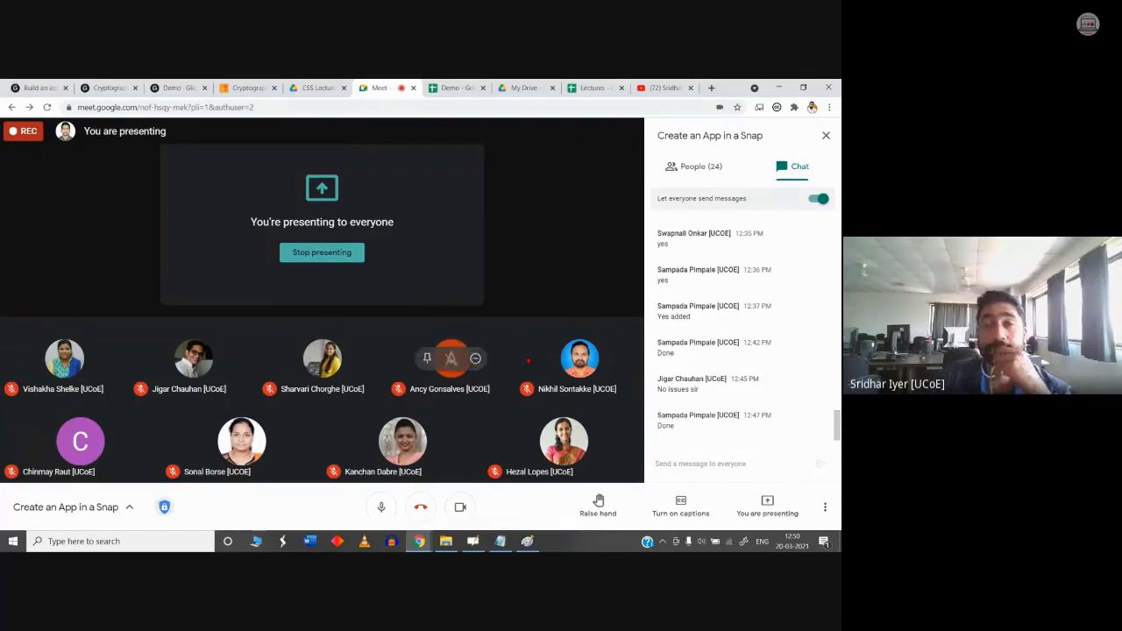
click(175, 86)
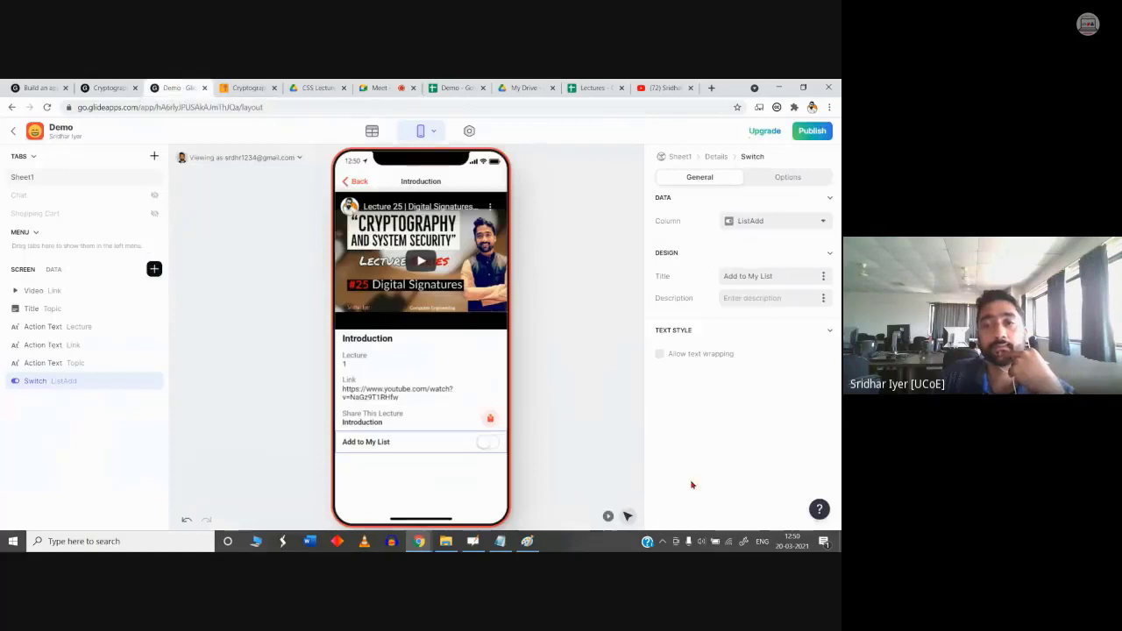
Step: Give the Link action text on the detail screen an Open link action with the Link column as its target
click(551, 474)
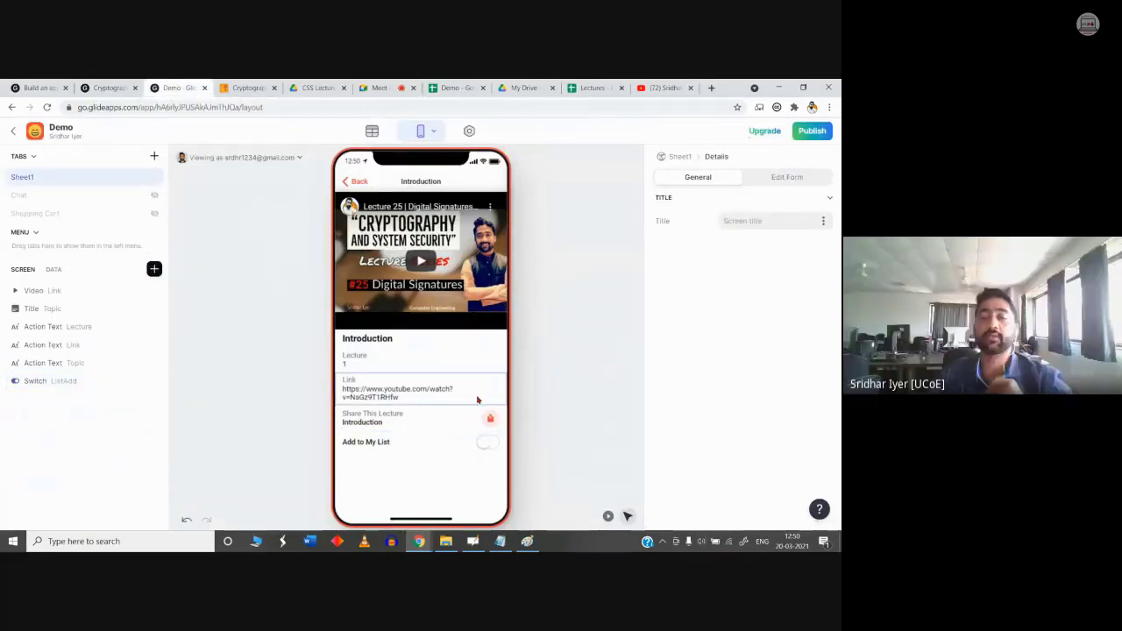
click(477, 400)
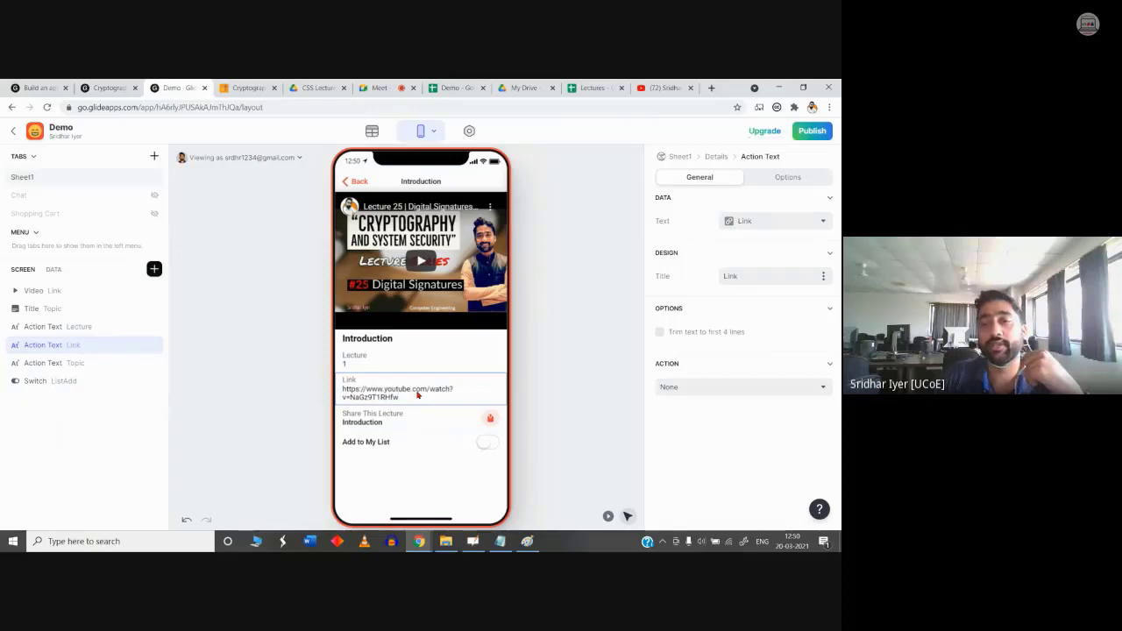
click(722, 387)
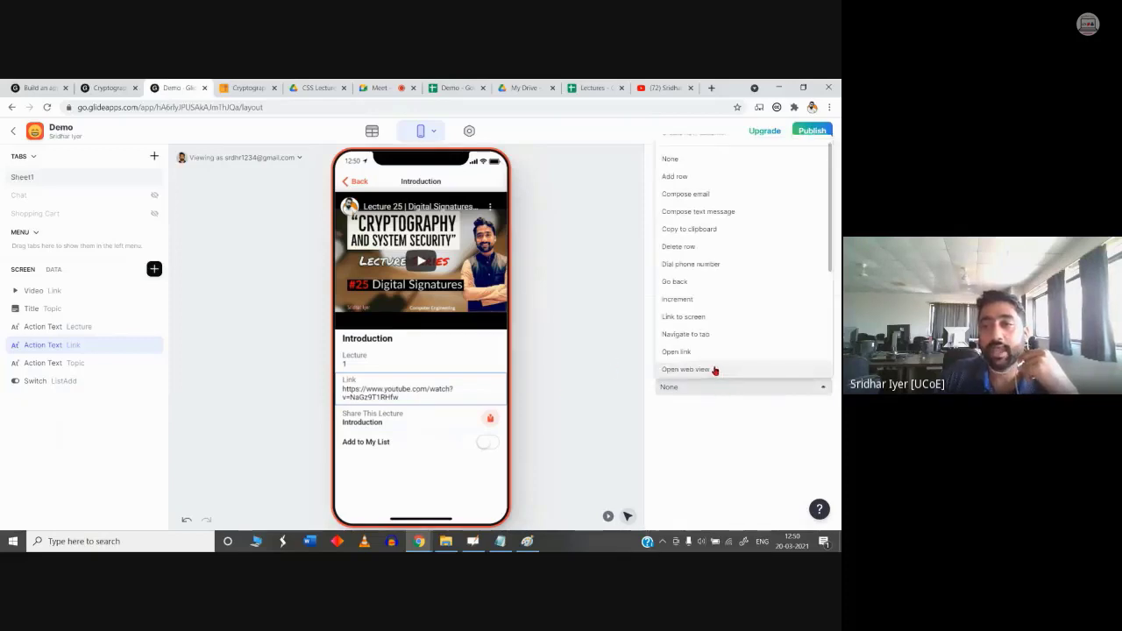
click(708, 352)
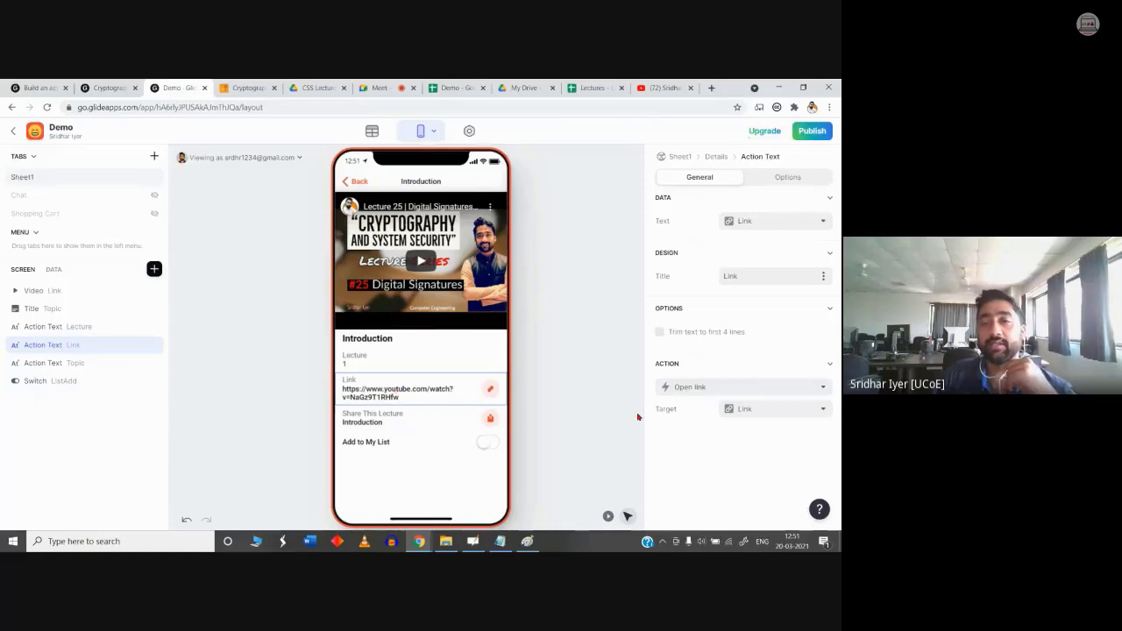
click(755, 391)
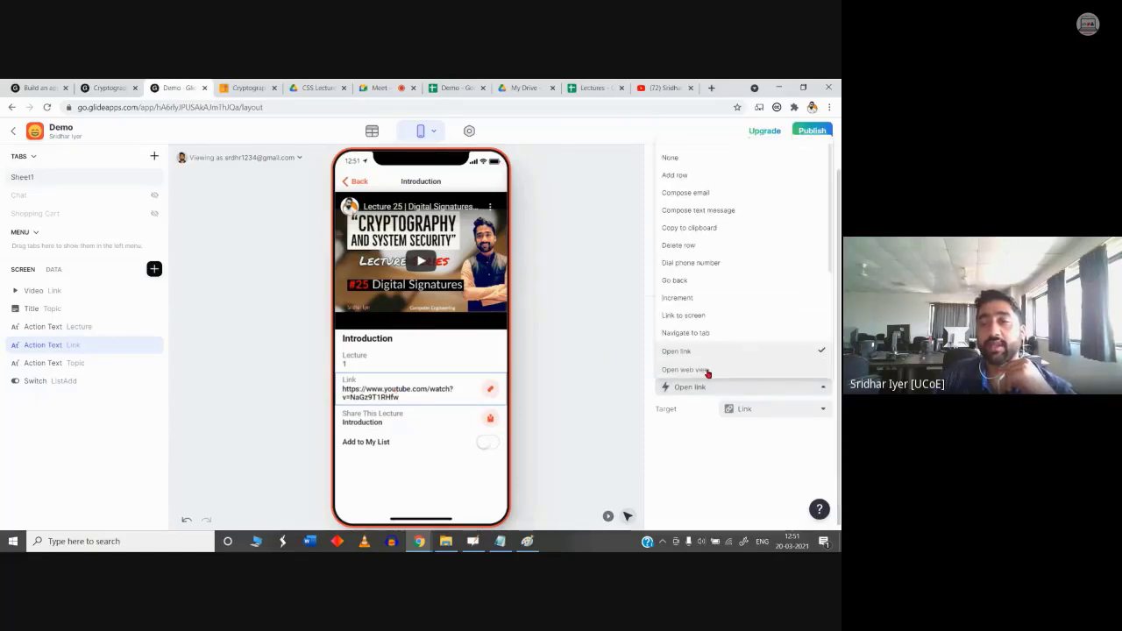
click(690, 352)
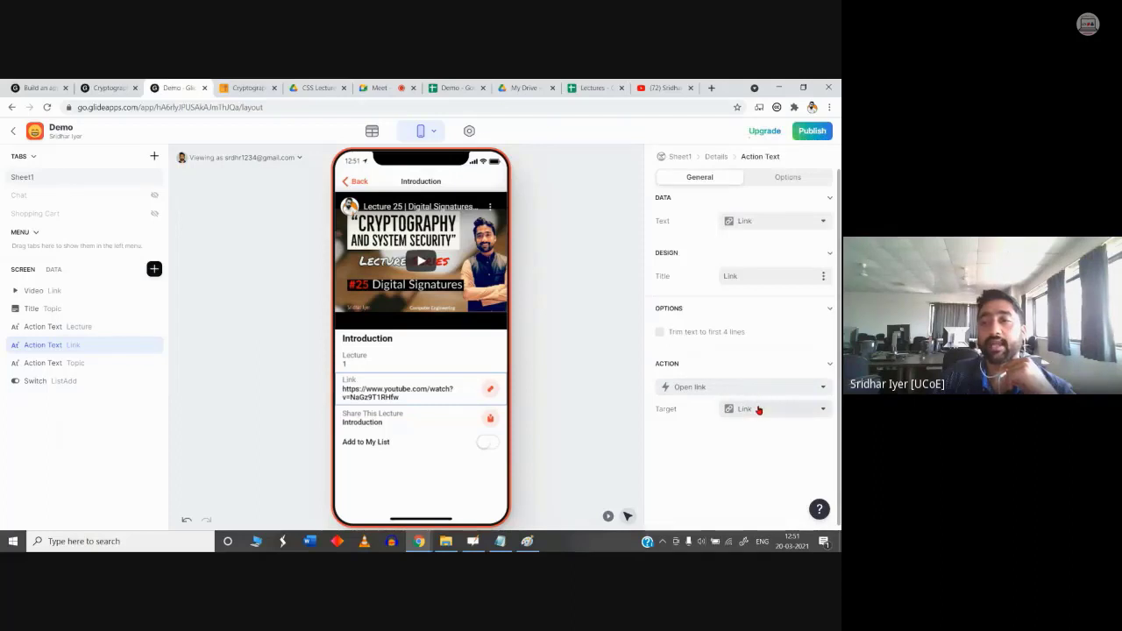
click(758, 410)
click(758, 409)
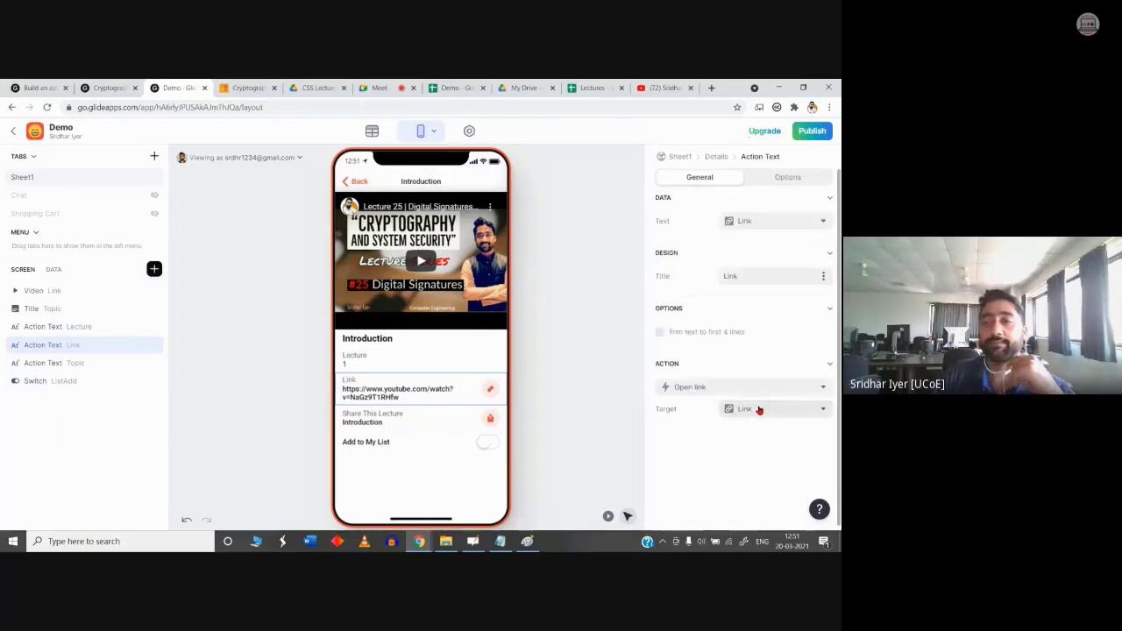
Step: Test the video link in the app preview, close the opened YouTube page and return to select mode
click(611, 517)
click(373, 389)
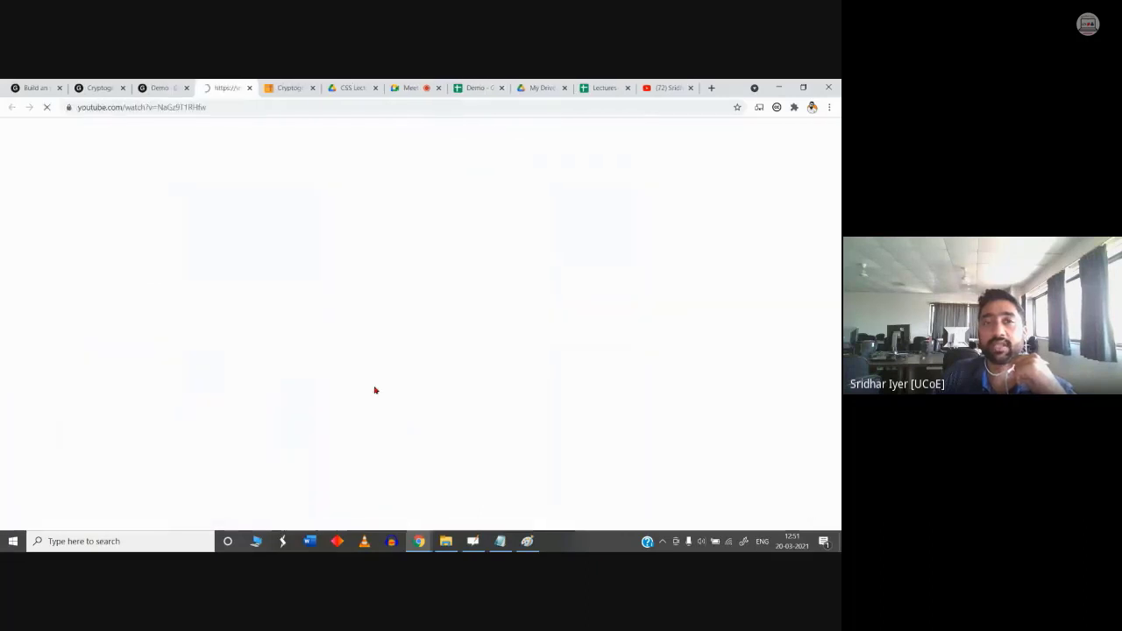
click(249, 89)
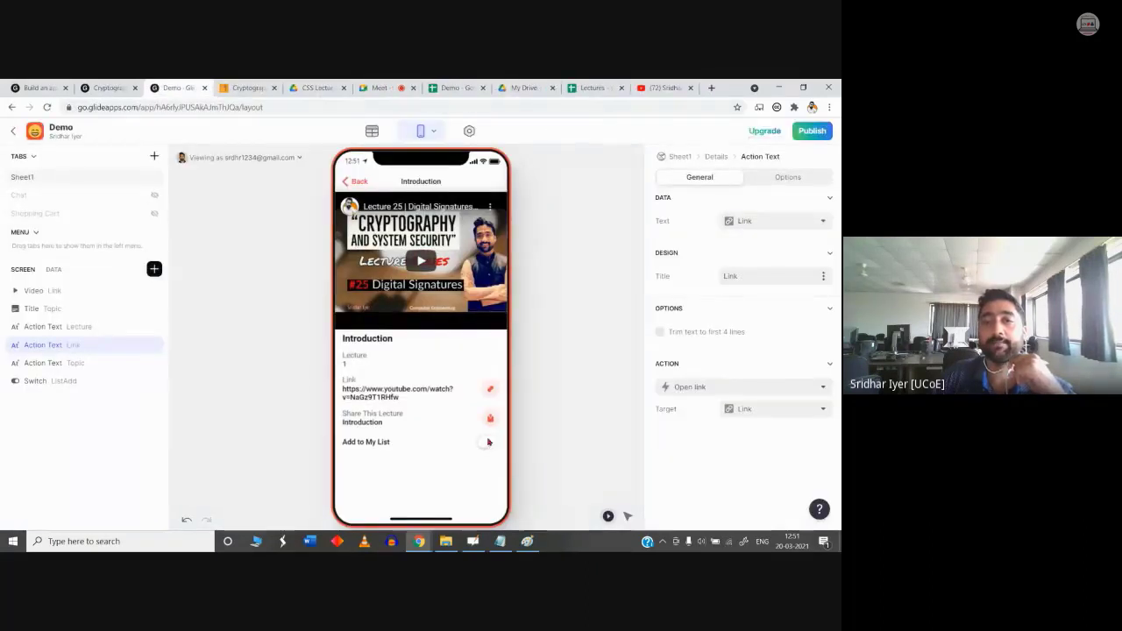
click(627, 516)
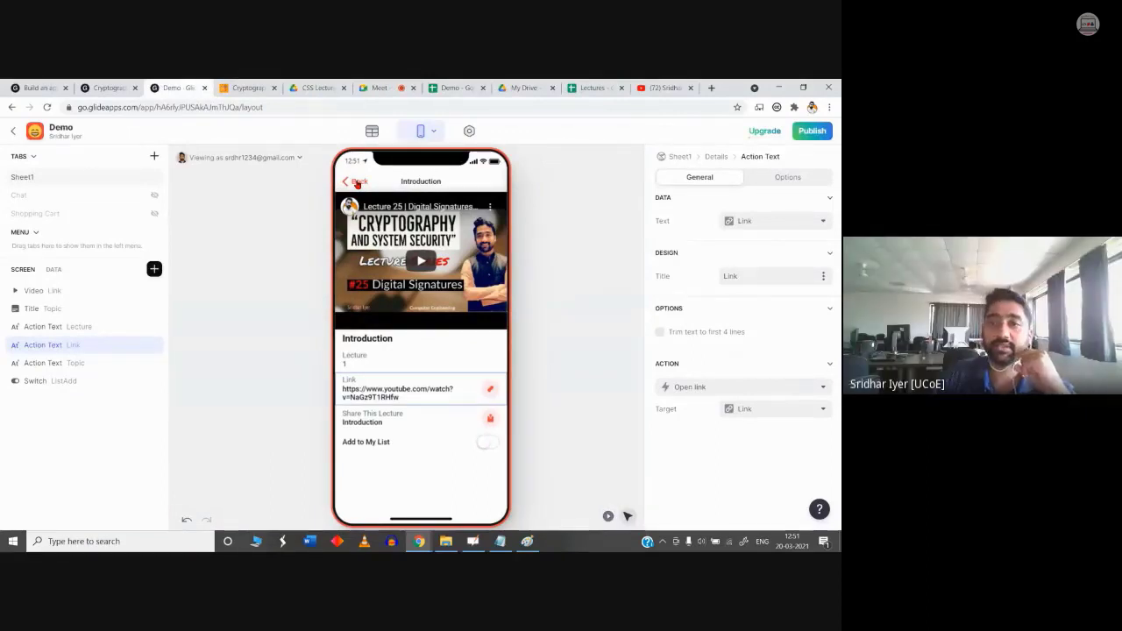
Step: Look over the Demo app's lecture cards and compare them with the Cryptography app's Short Videos tab
click(356, 183)
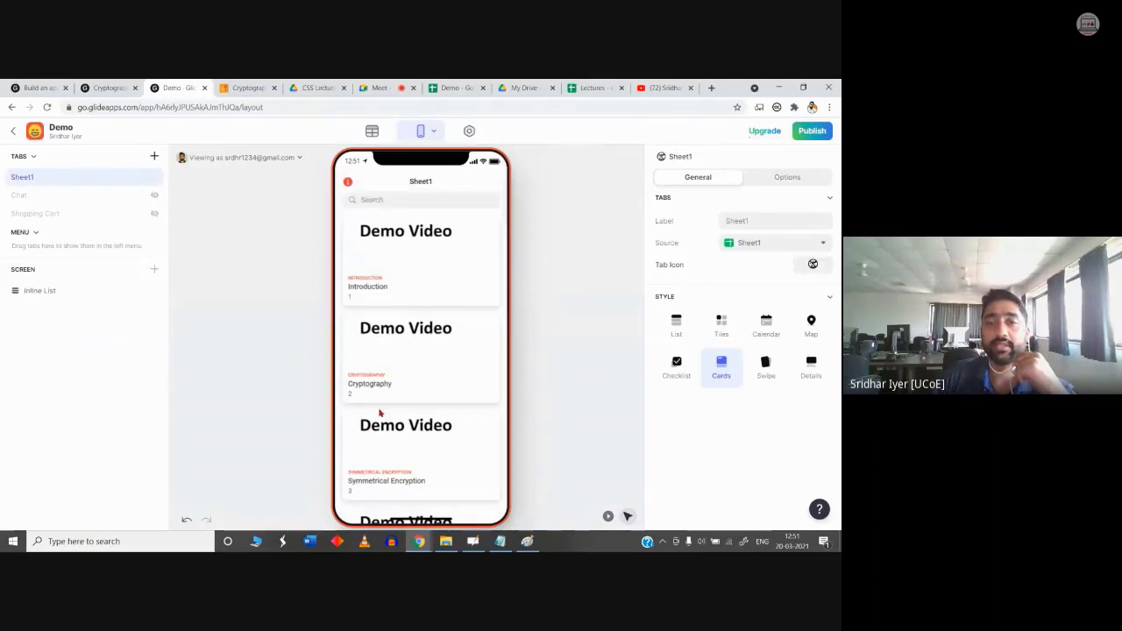
scroll(418, 384, down, 1)
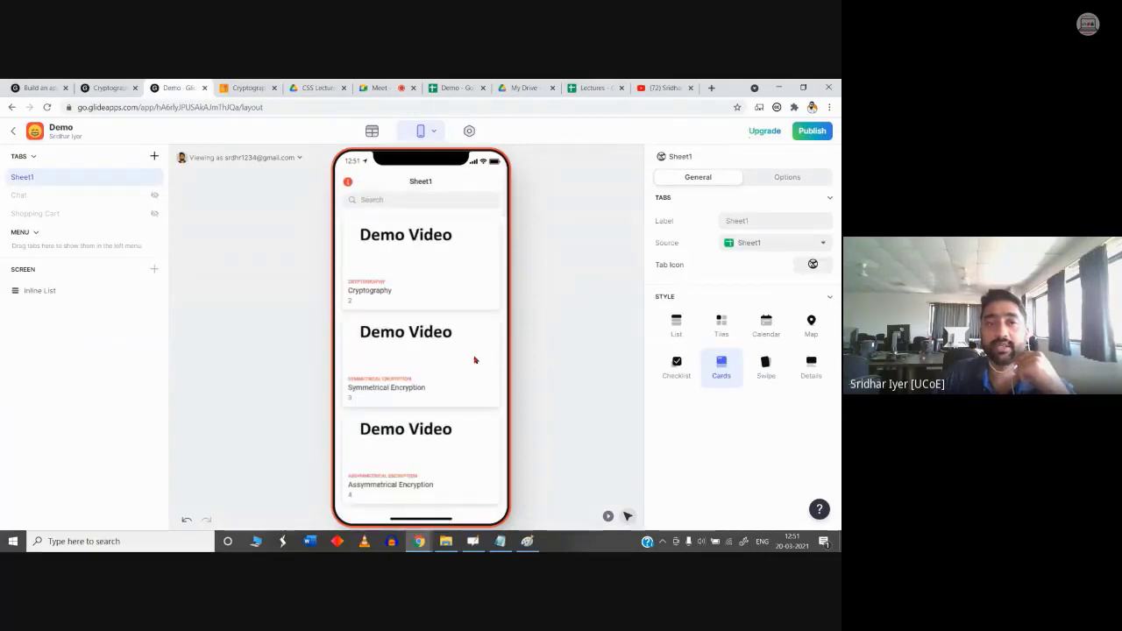
scroll(474, 360, up, 1)
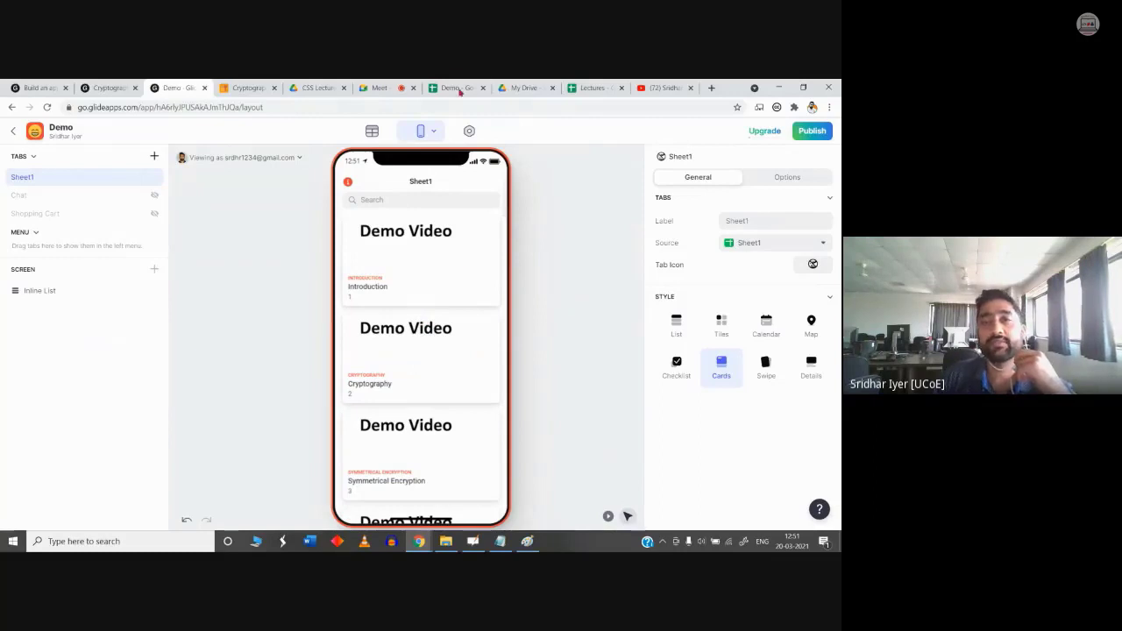
click(104, 86)
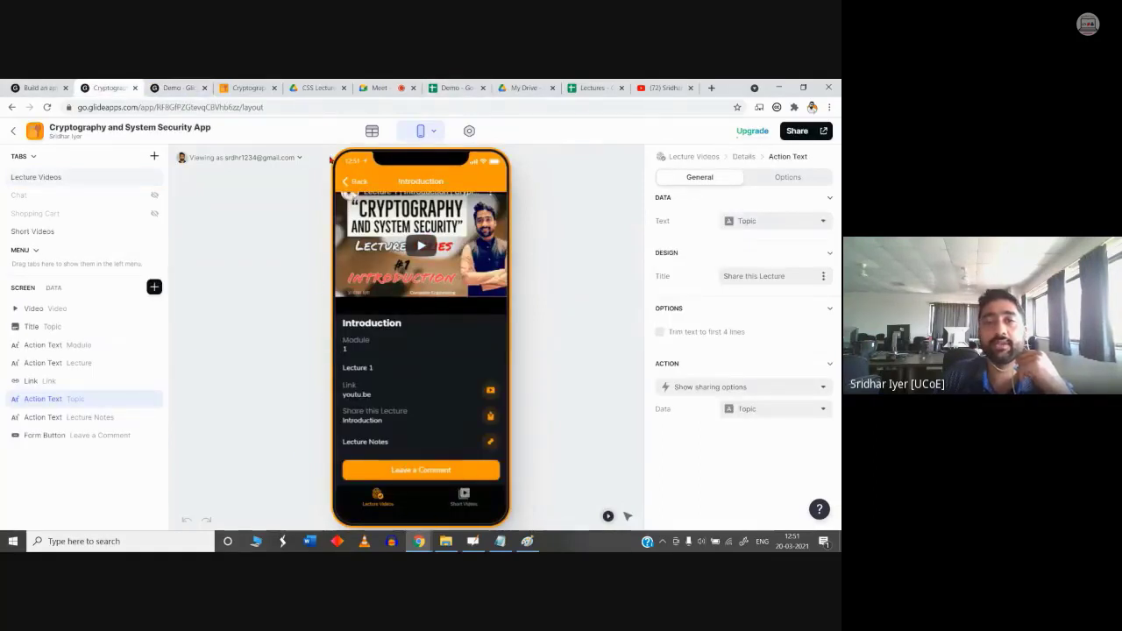
click(346, 181)
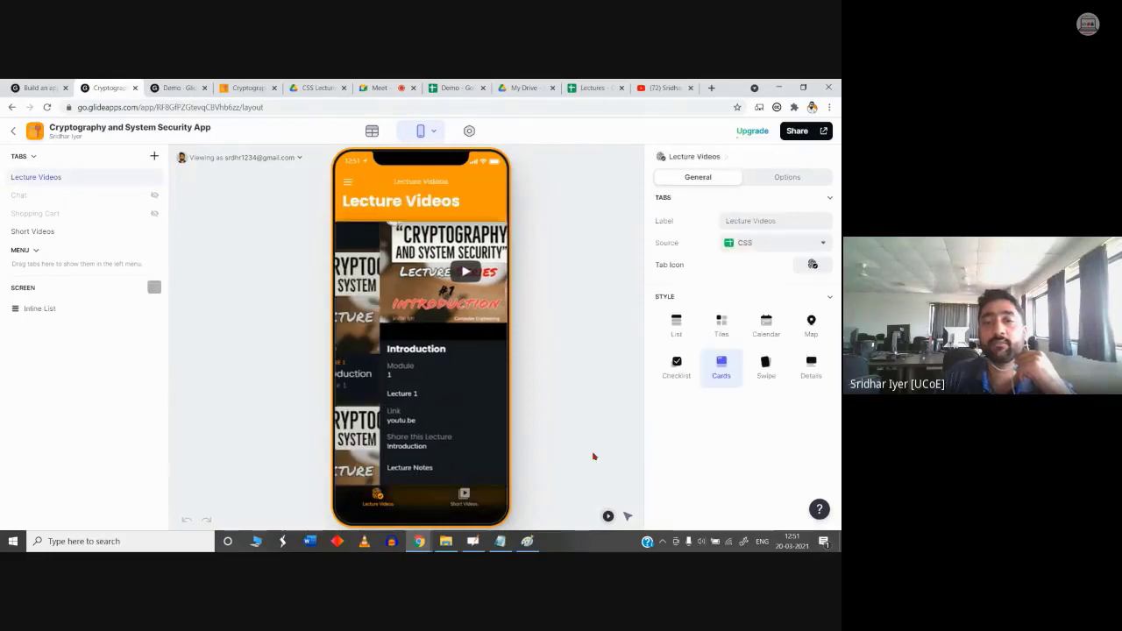
click(470, 504)
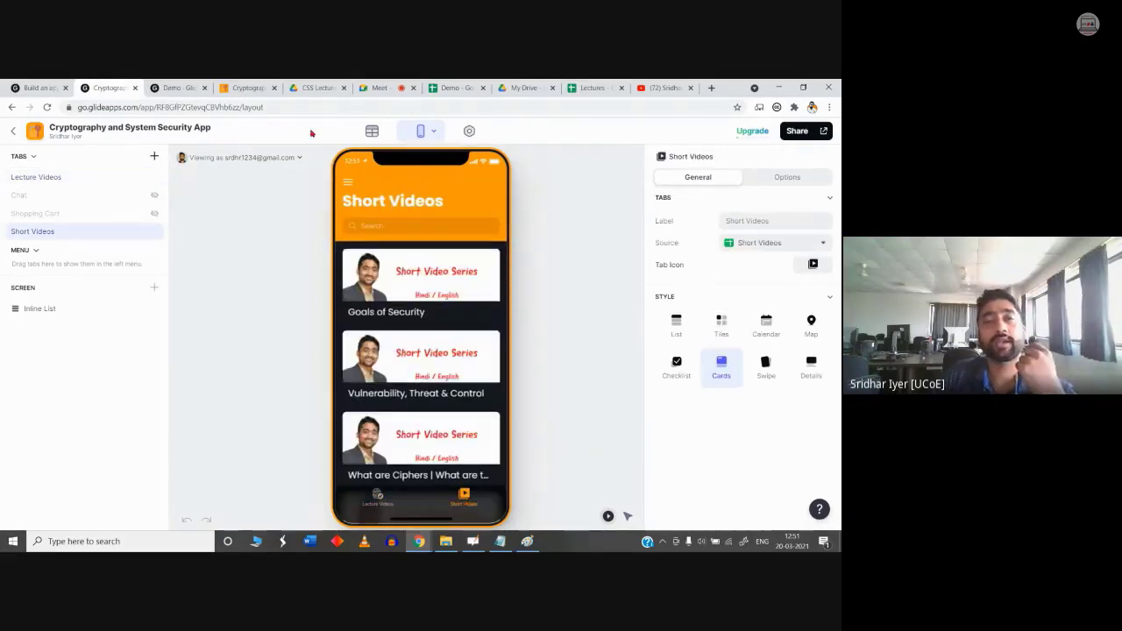
Step: Add a second sheet to the Demo spreadsheet and copy the headers Topic, Module, Lecture, Cover, Link and Sharing from Sheet1 into its first row
click(449, 86)
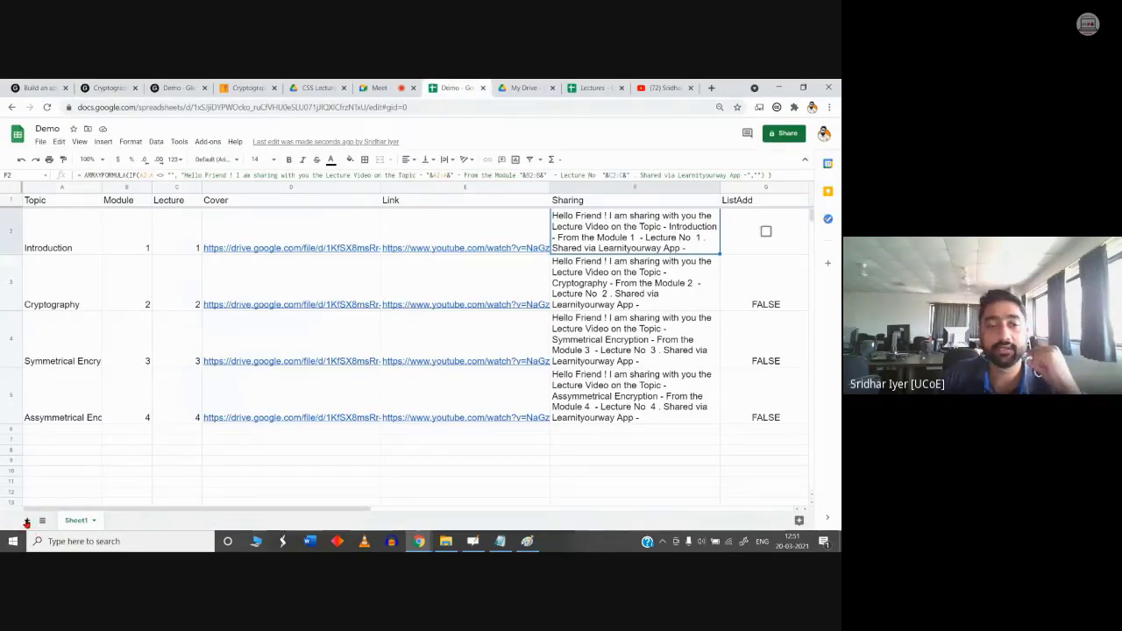
click(26, 520)
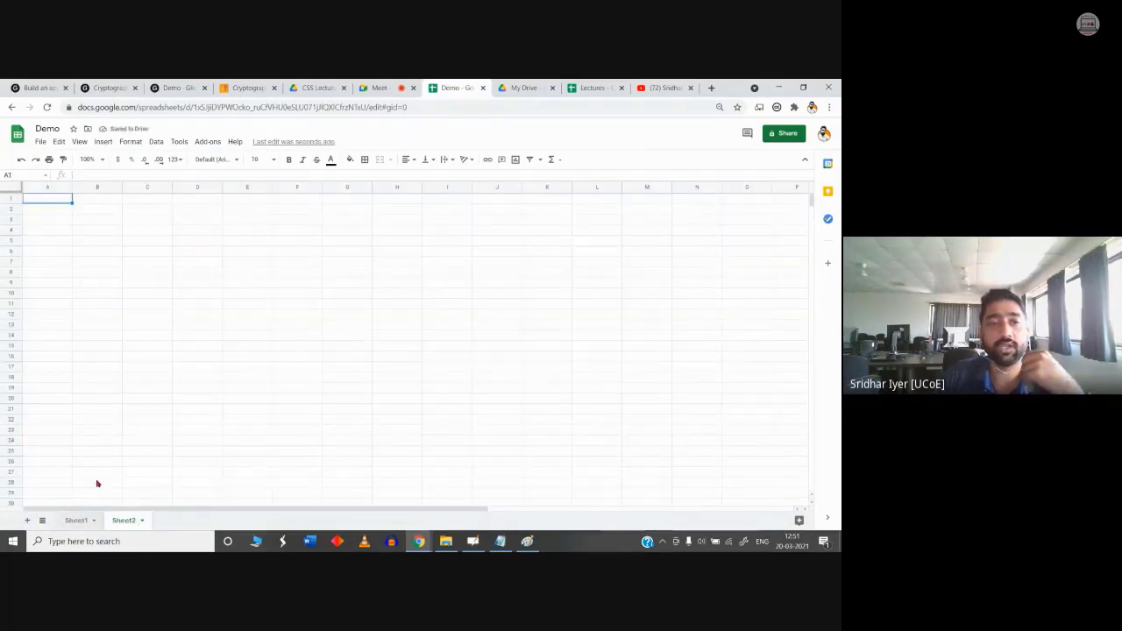
click(76, 521)
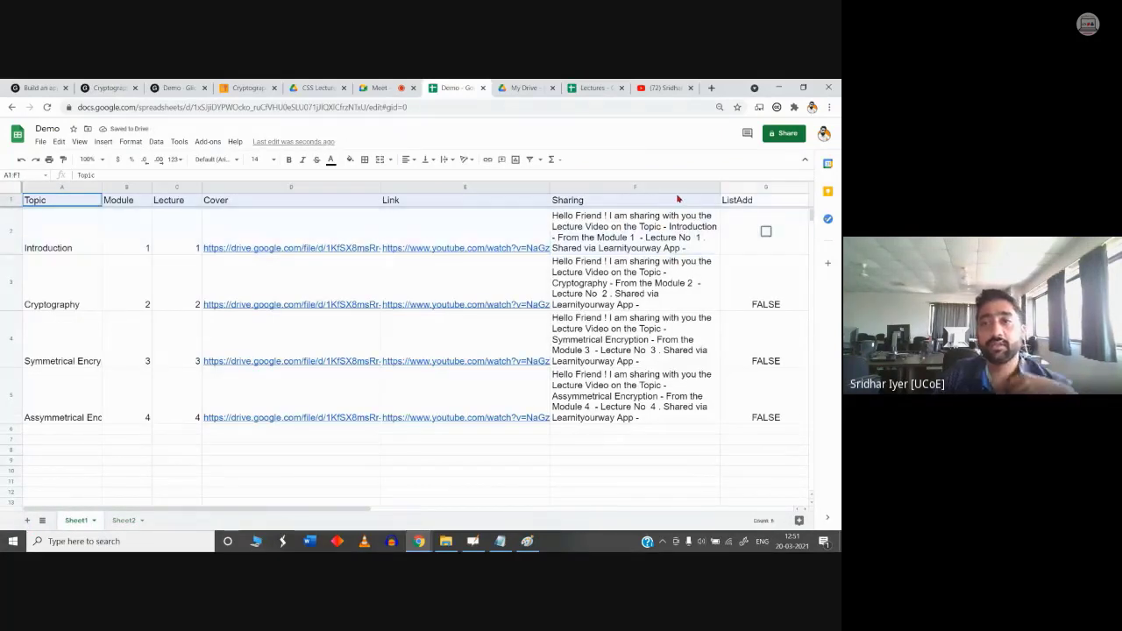
click(124, 521)
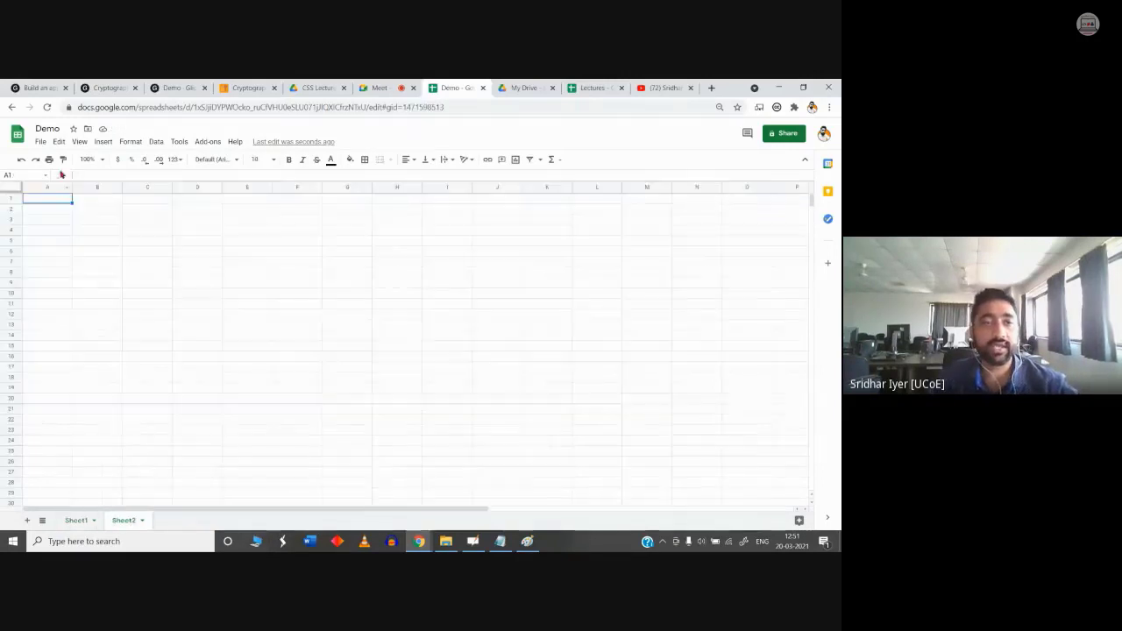
text(Topic	Module	Lecture	Cover	Link	Sharing)
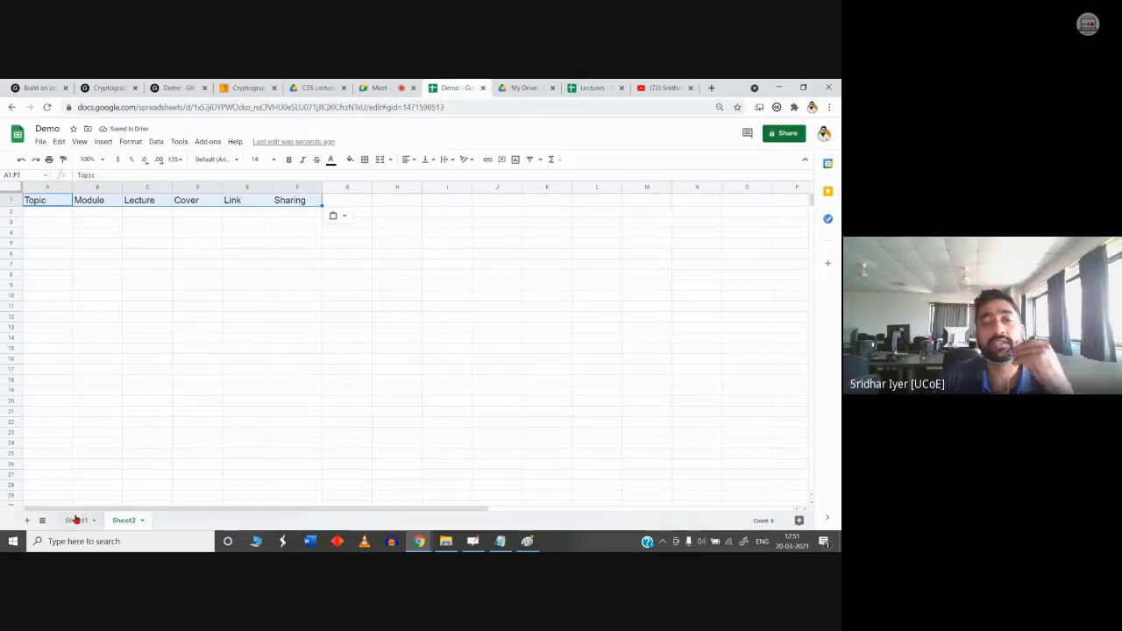
click(76, 520)
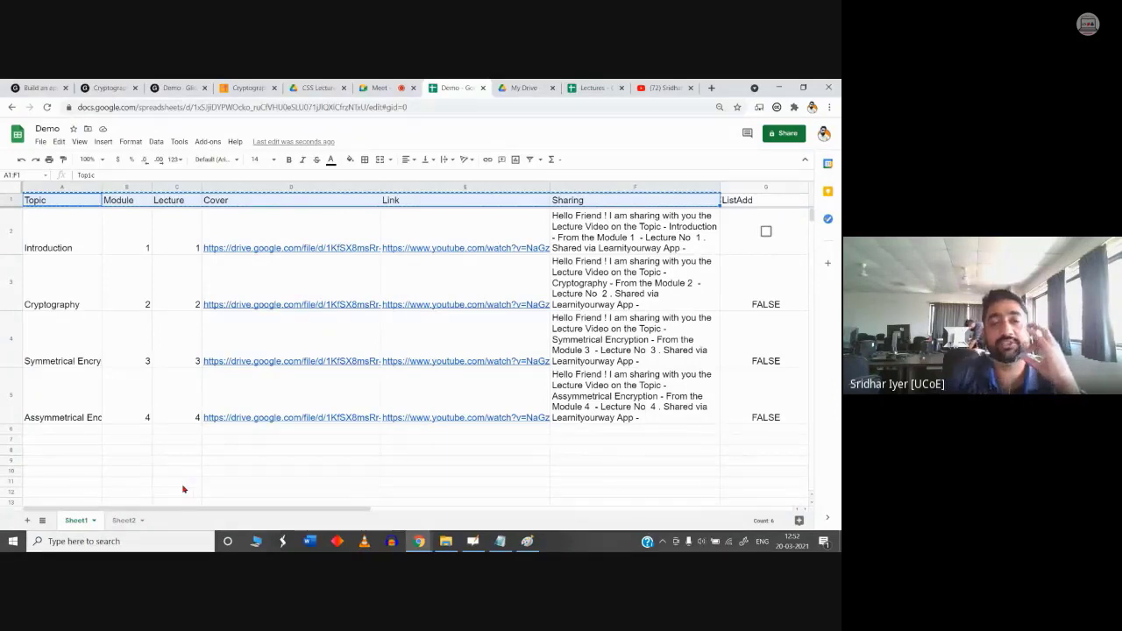
Step: Check the Sheet2 table and its columns in the Demo app's data in Glide, and return to the layout
click(122, 87)
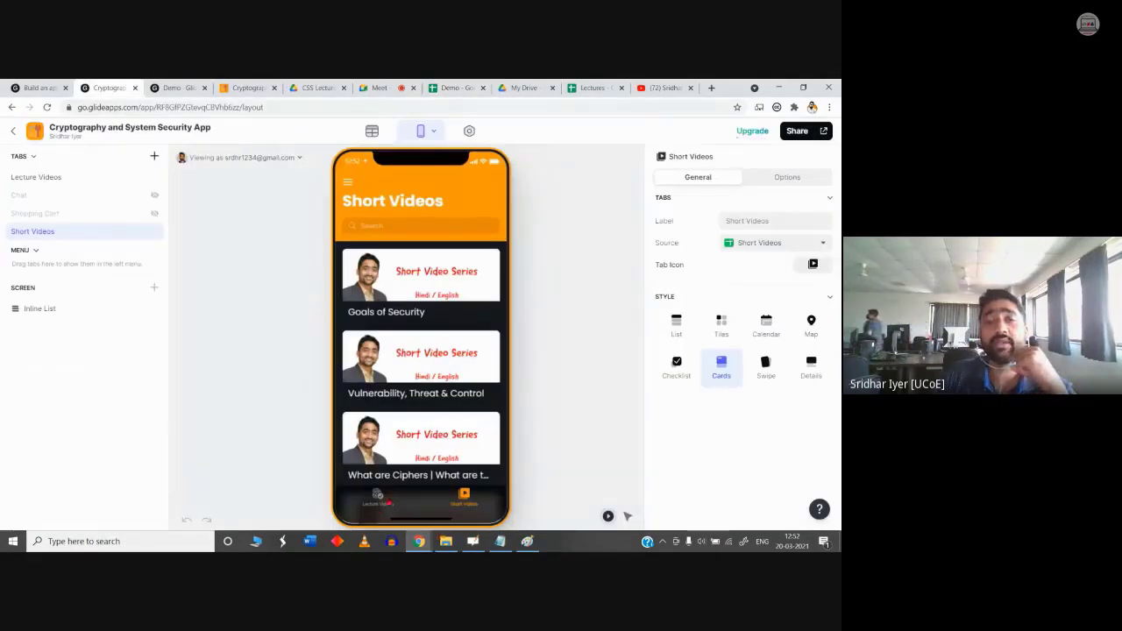
key(ctrl+Tab)
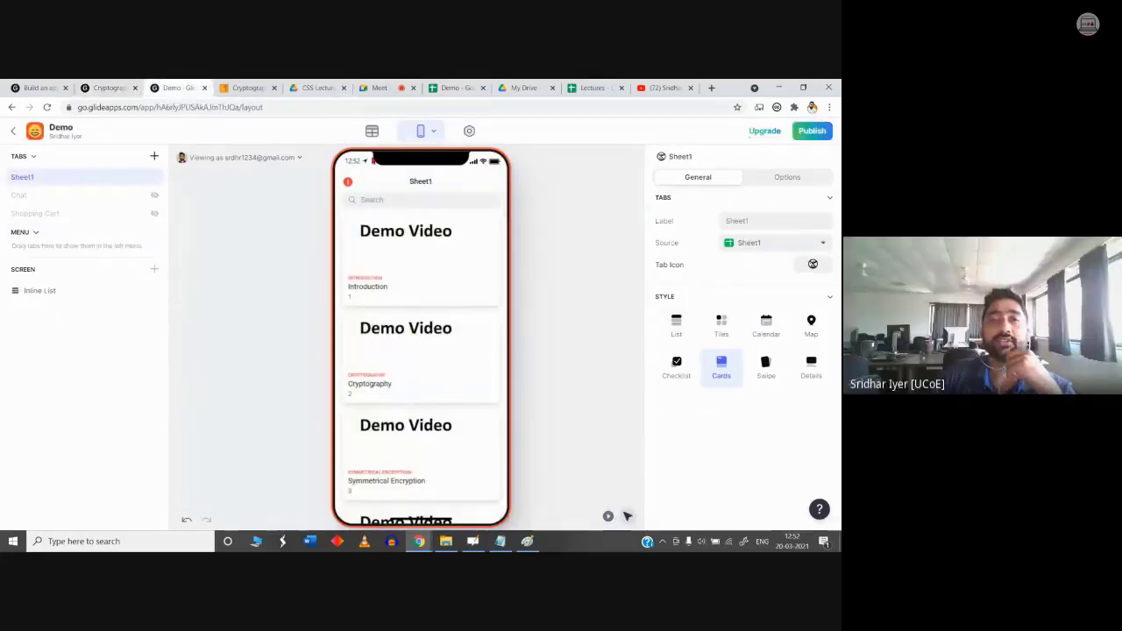
click(371, 131)
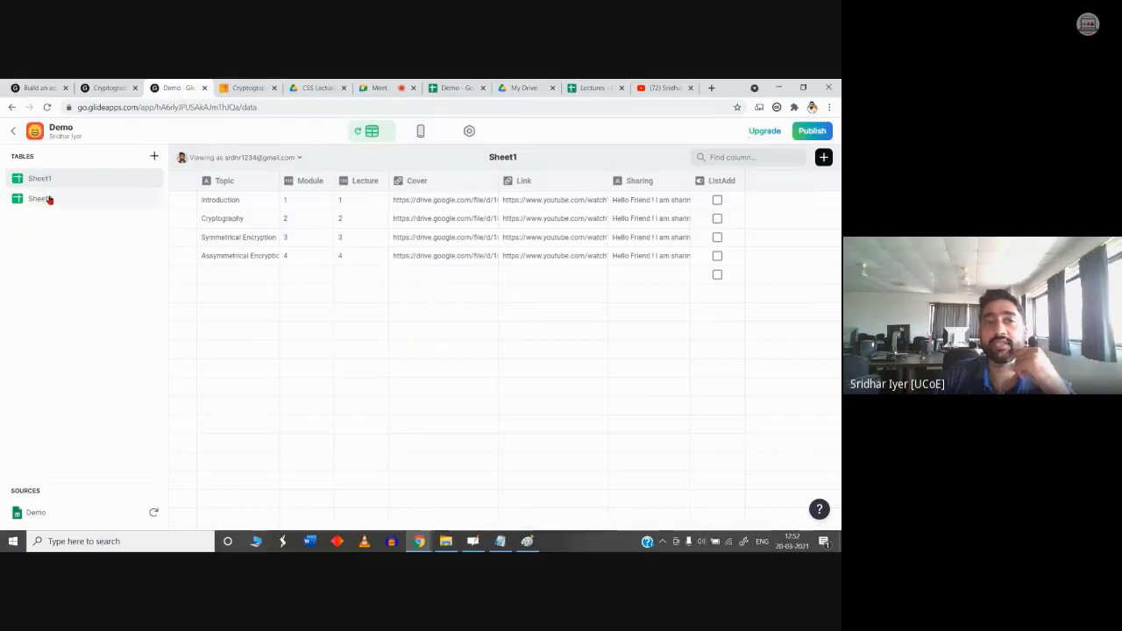
click(48, 200)
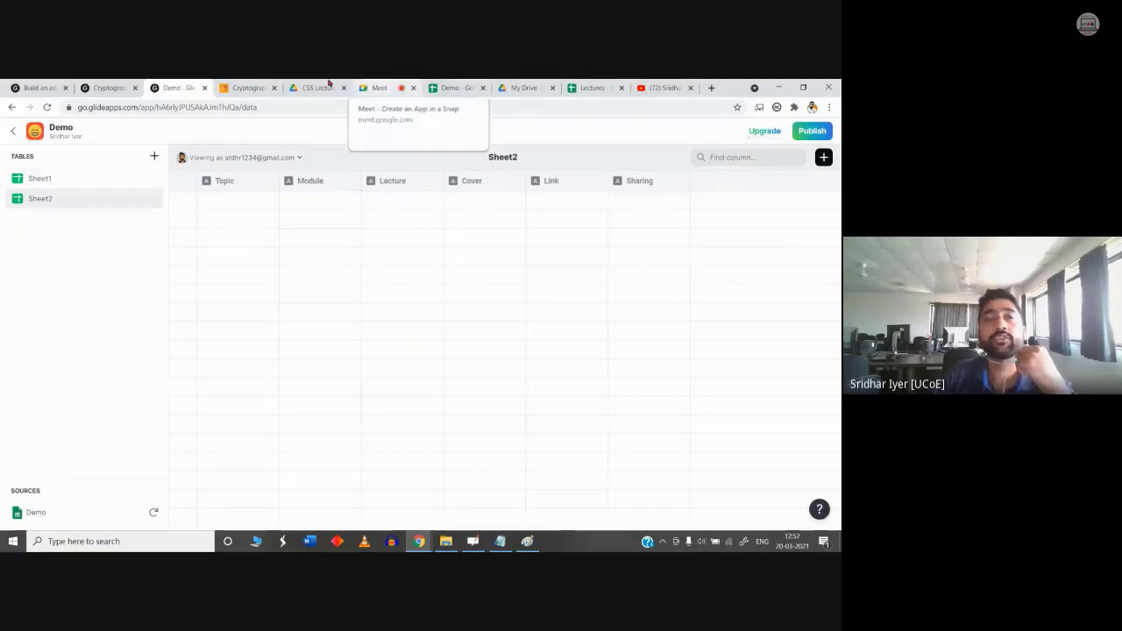
click(421, 131)
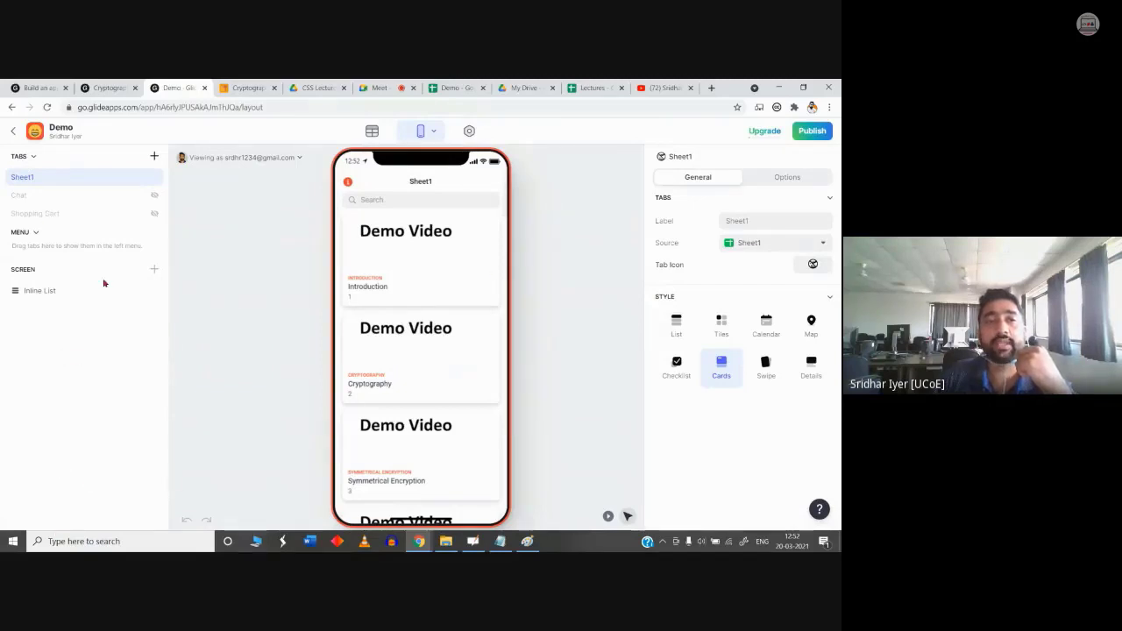
Step: Check the tabs of the Cryptography app and add a new tab to the Demo app
key(F5)
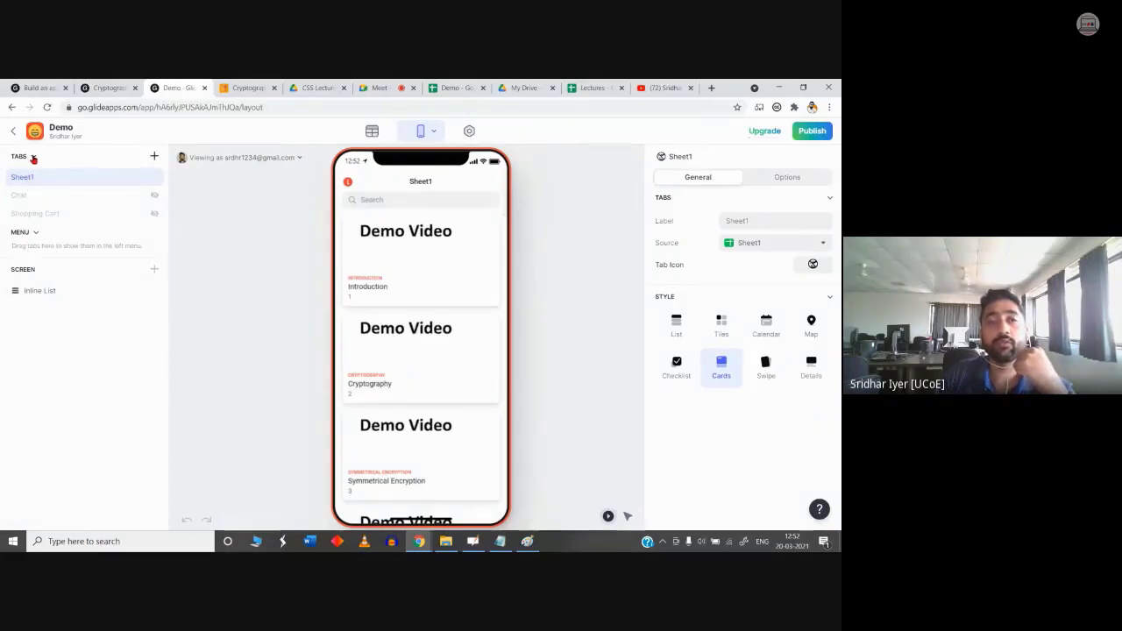
click(107, 88)
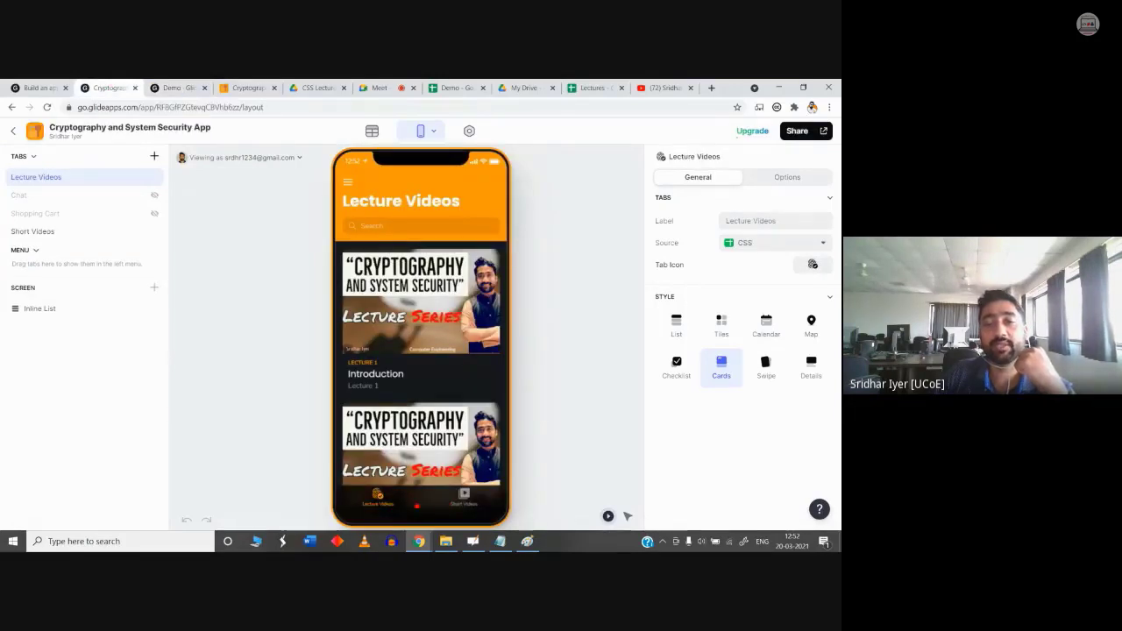
click(181, 86)
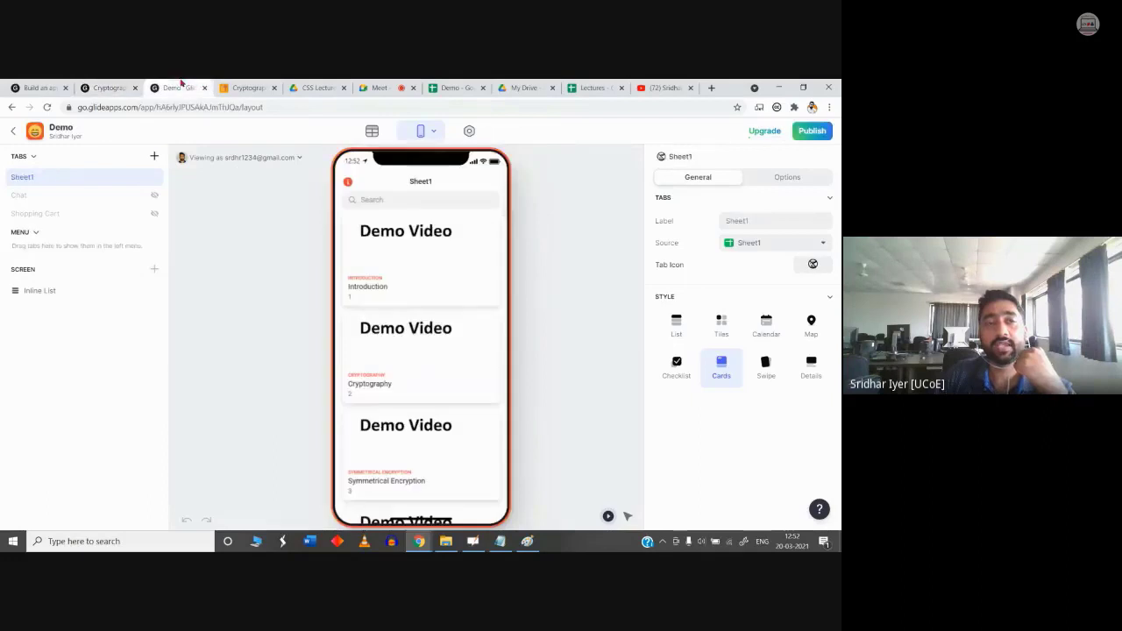
click(155, 156)
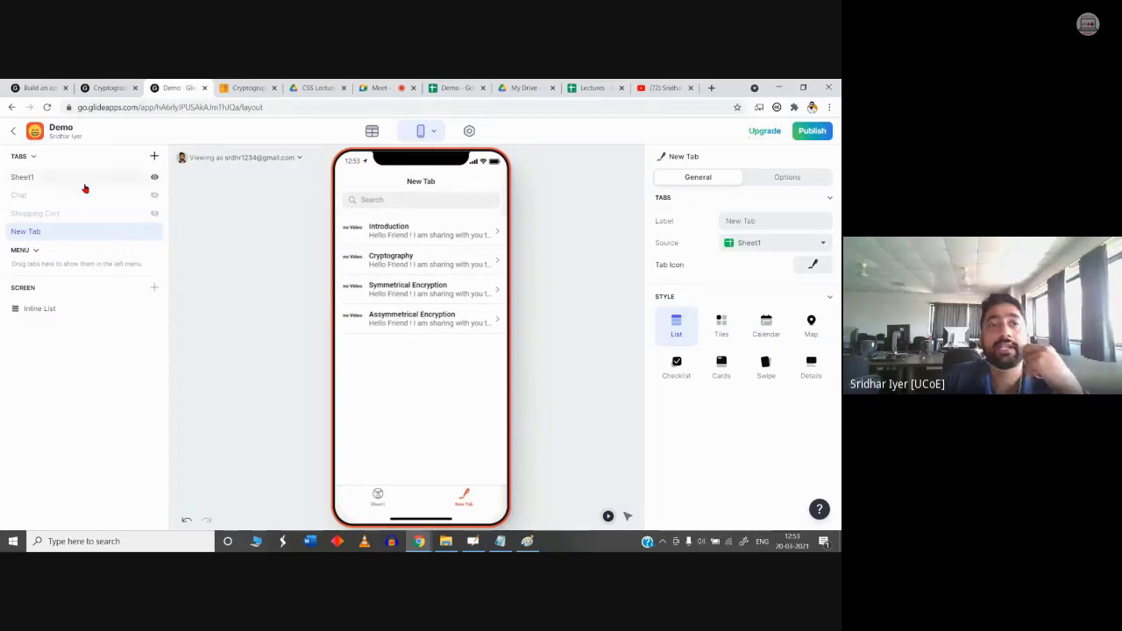
click(34, 157)
click(35, 157)
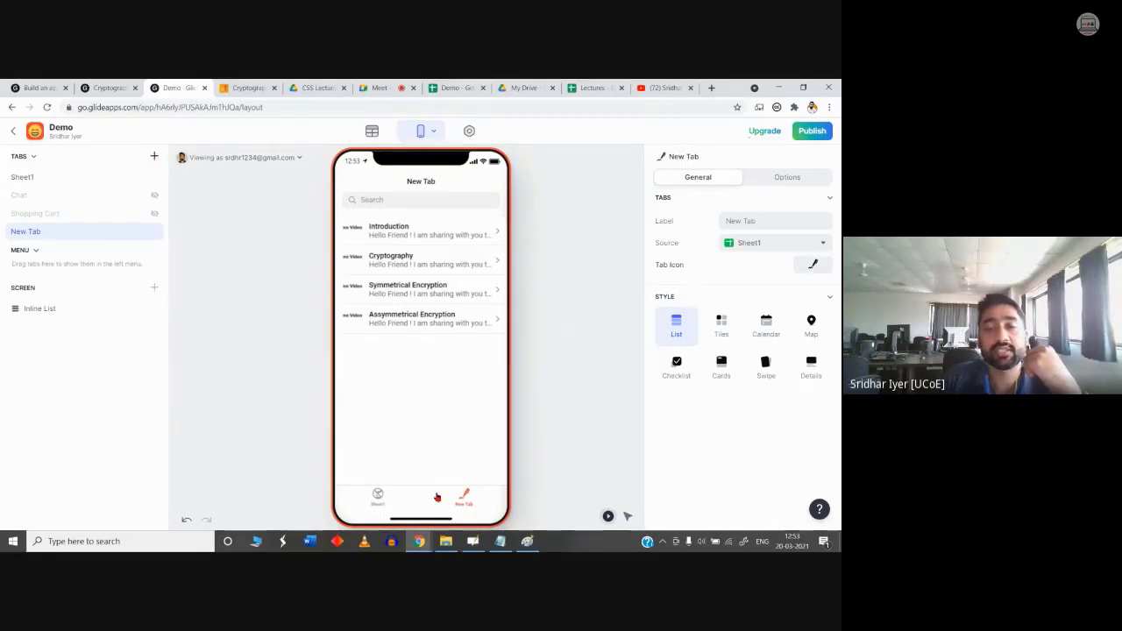
Step: Check the column headers in Sheet1 and Sheet2 of the Demo spreadsheet and return to the Demo app's layout
click(379, 87)
key(ctrl+Tab)
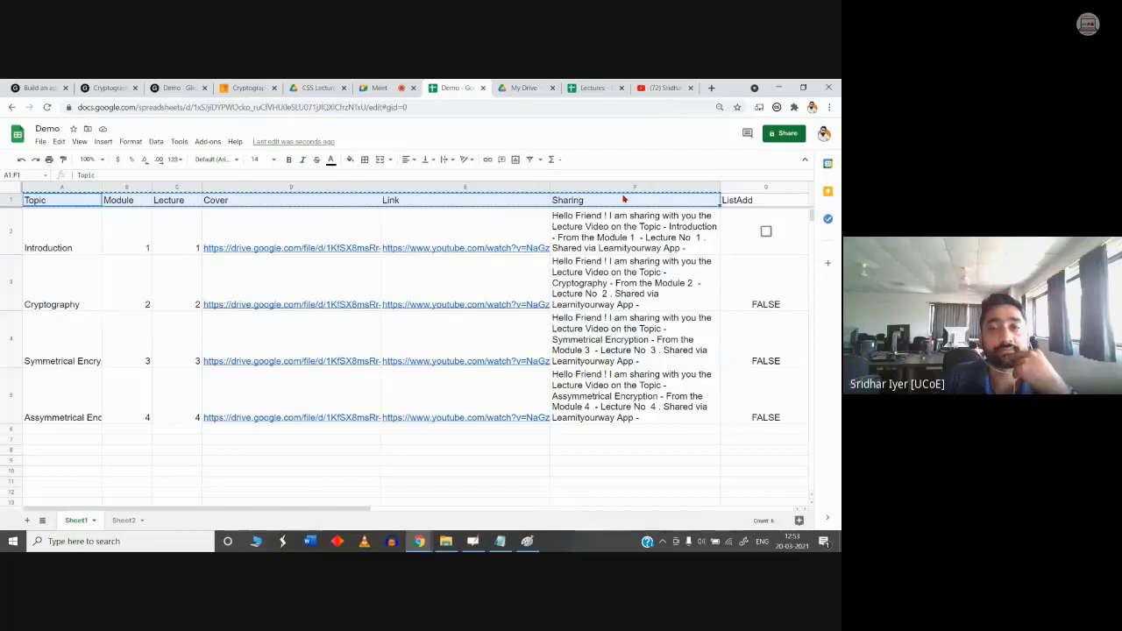
click(122, 521)
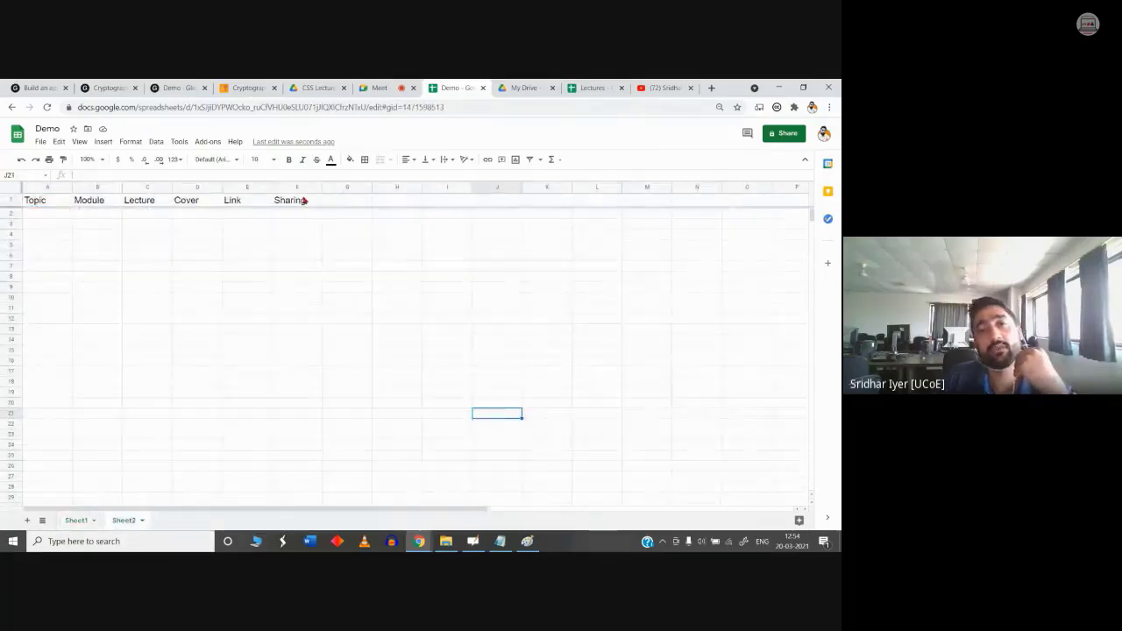
click(174, 85)
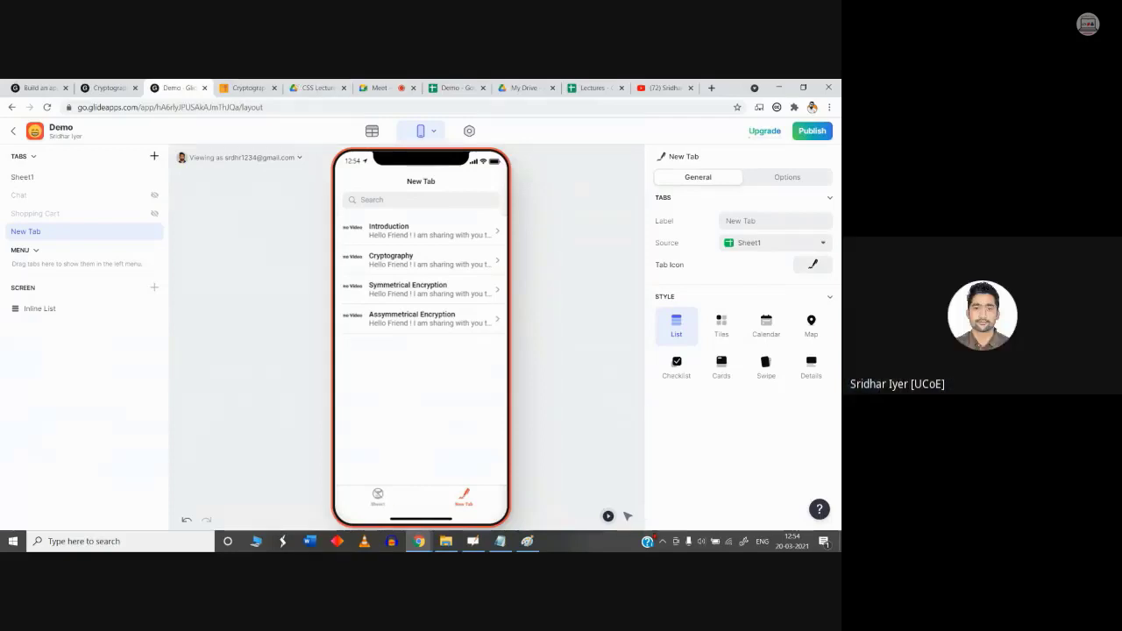
Step: Check the meeting's chat and participant list in Google Meet and return to the Demo app's layout in Glide
click(379, 88)
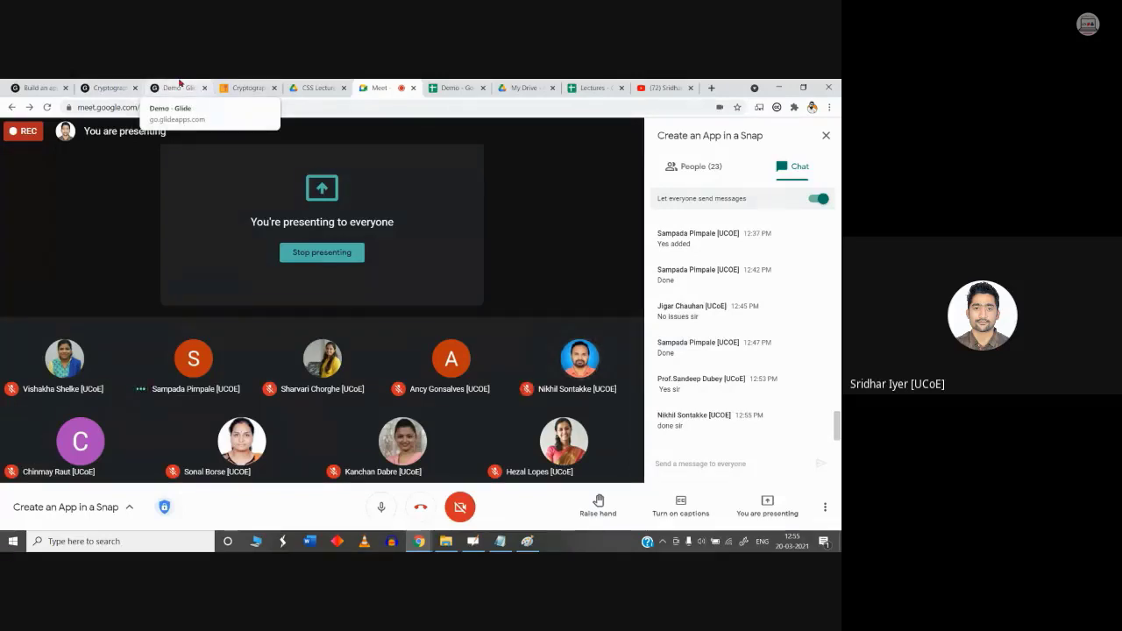
click(179, 83)
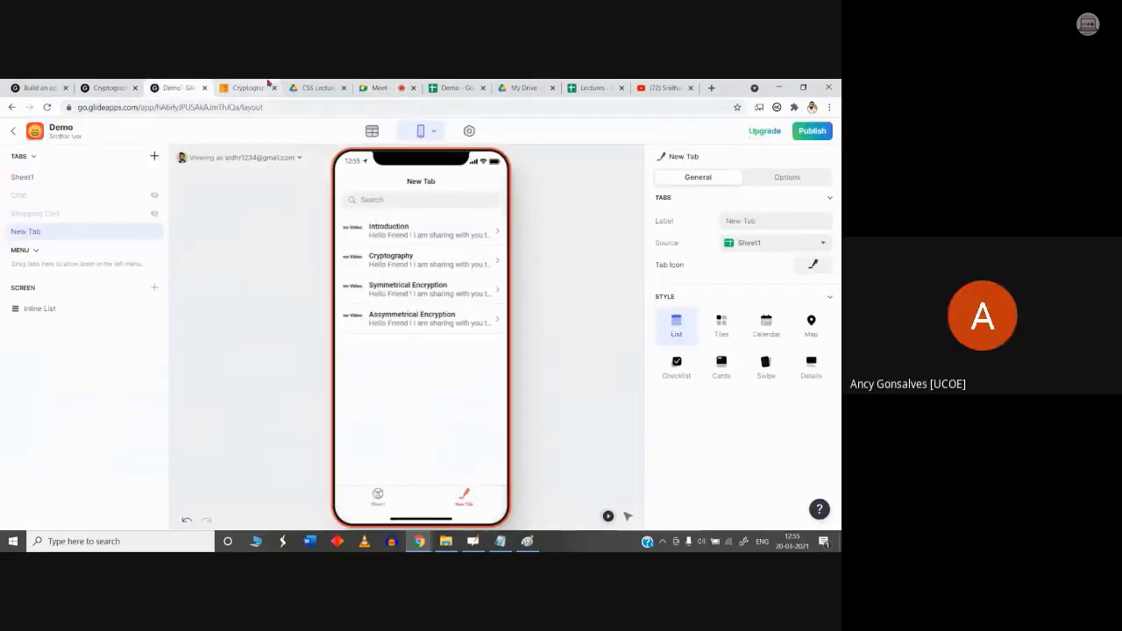
click(379, 88)
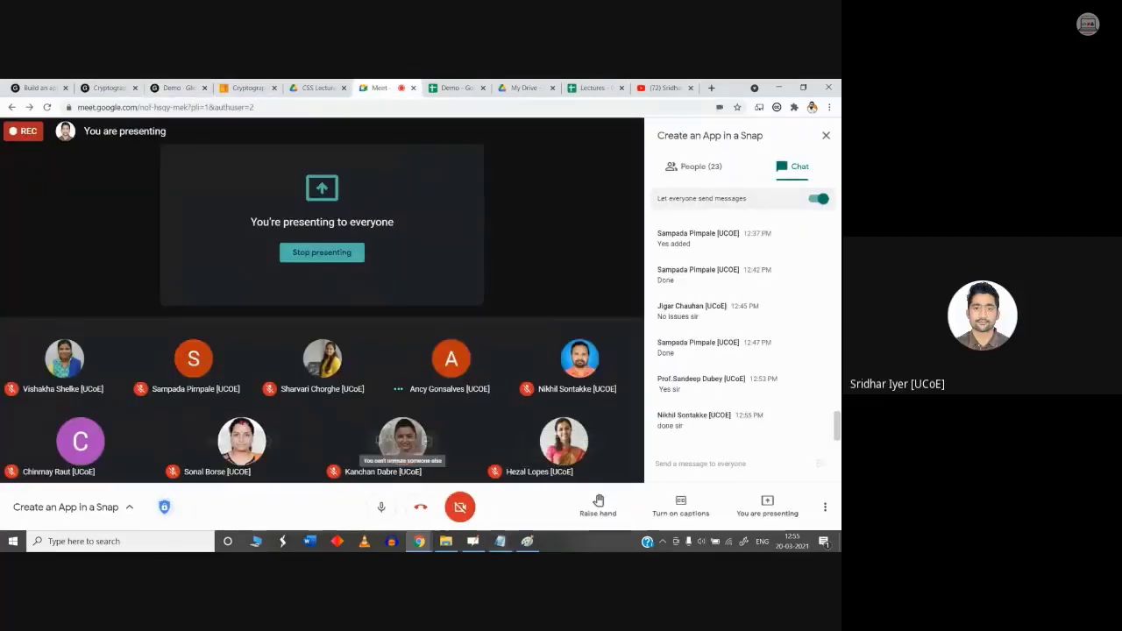
click(701, 165)
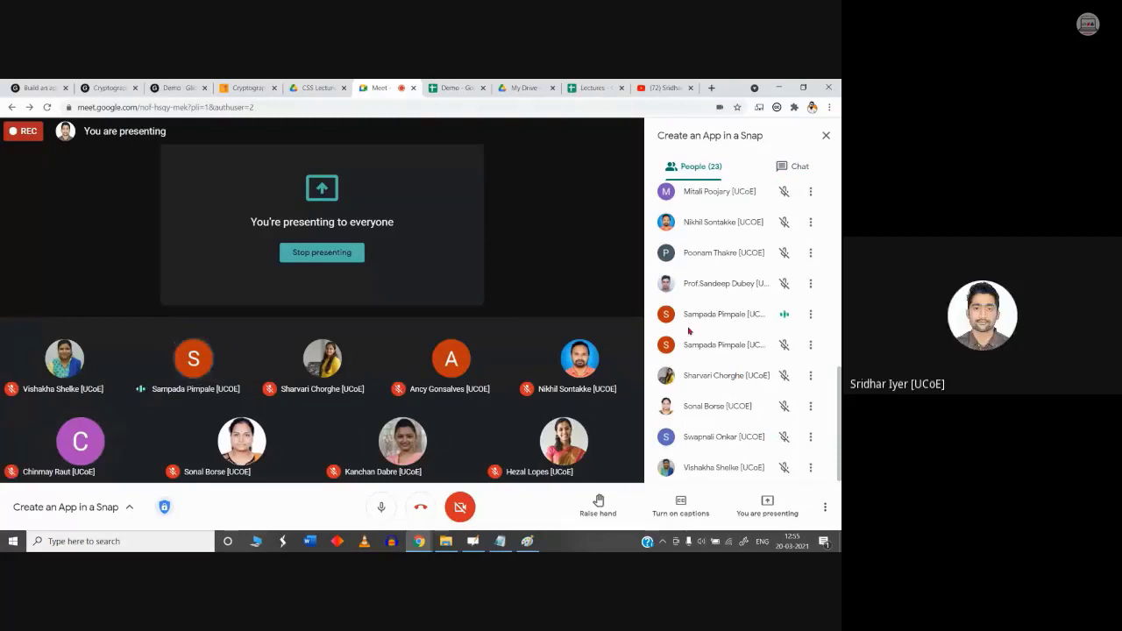
scroll(798, 448, up, 2)
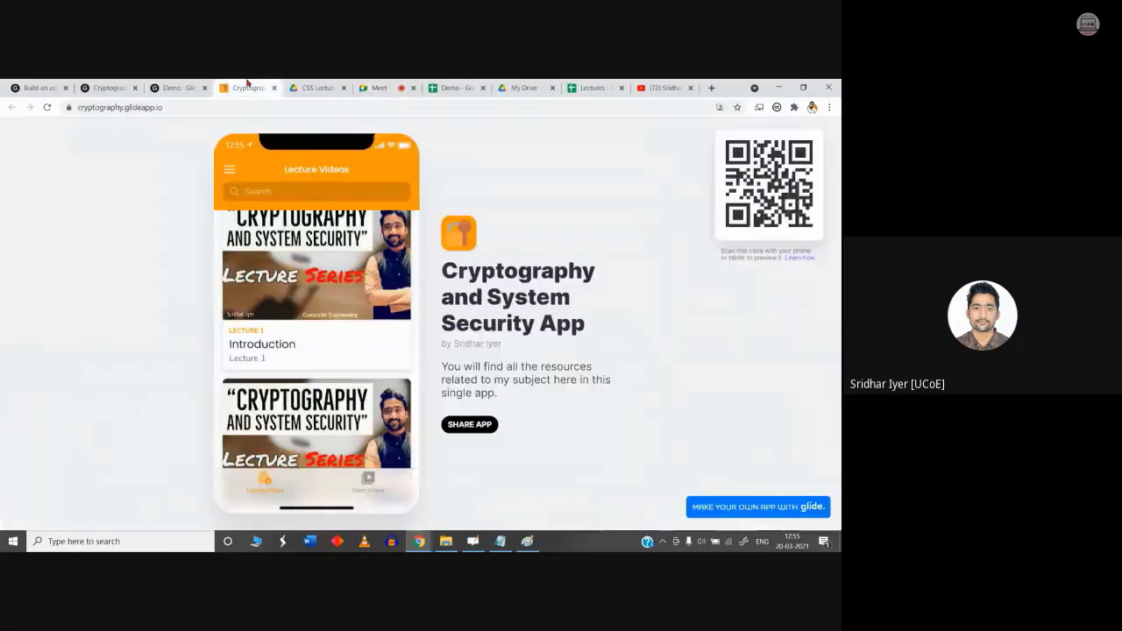
click(248, 88)
click(176, 88)
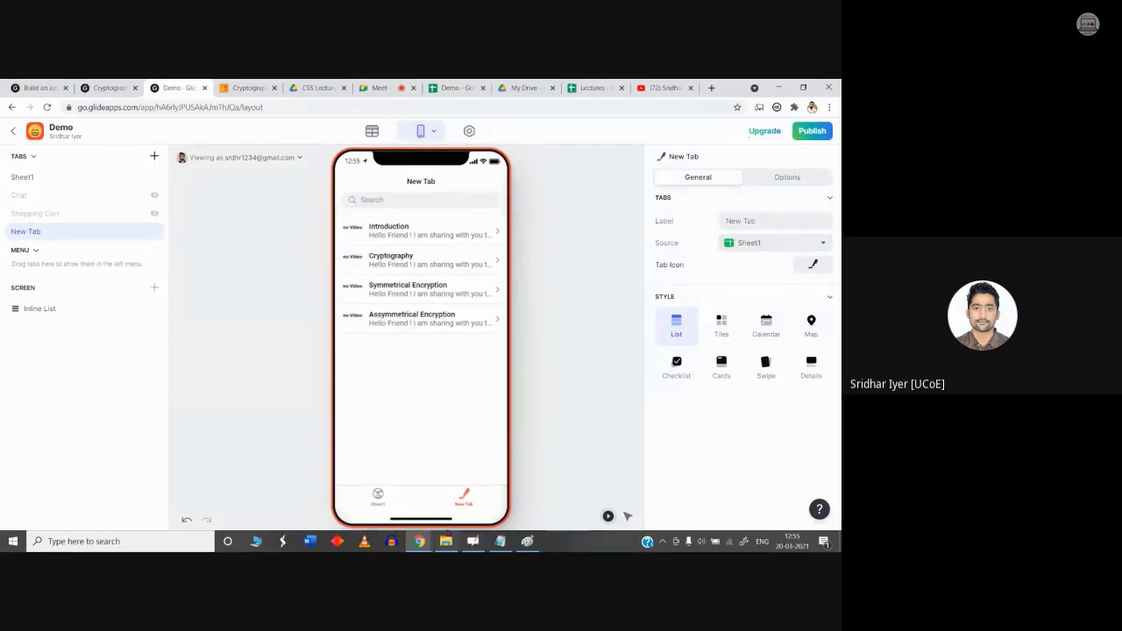
Step: Set the source of the Demo app's new tab to Sheet2
click(775, 245)
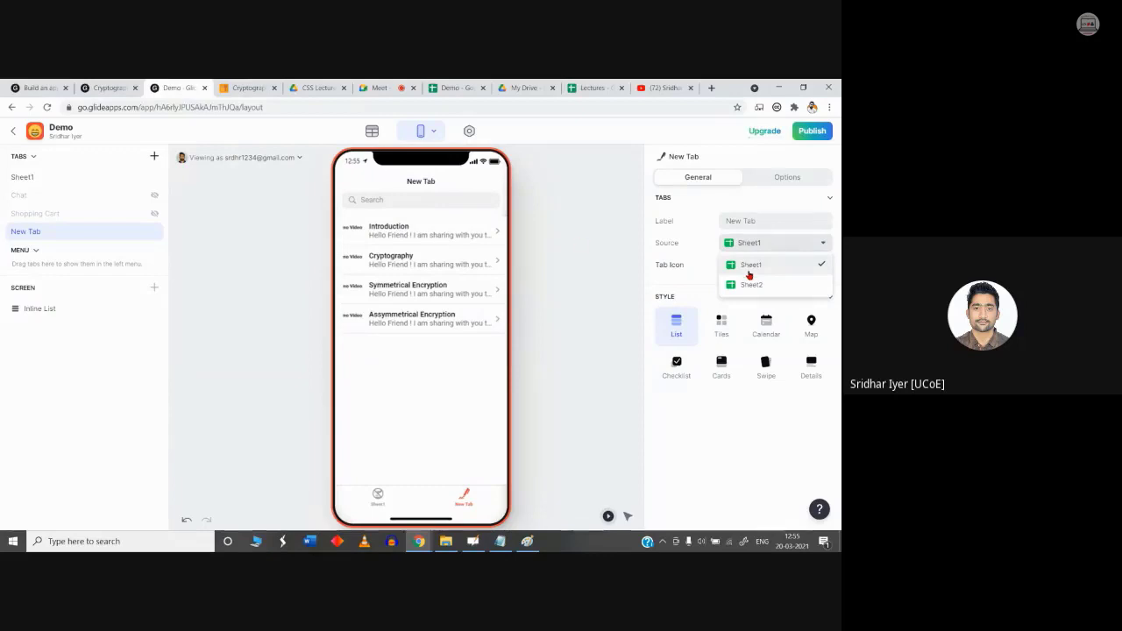
click(593, 354)
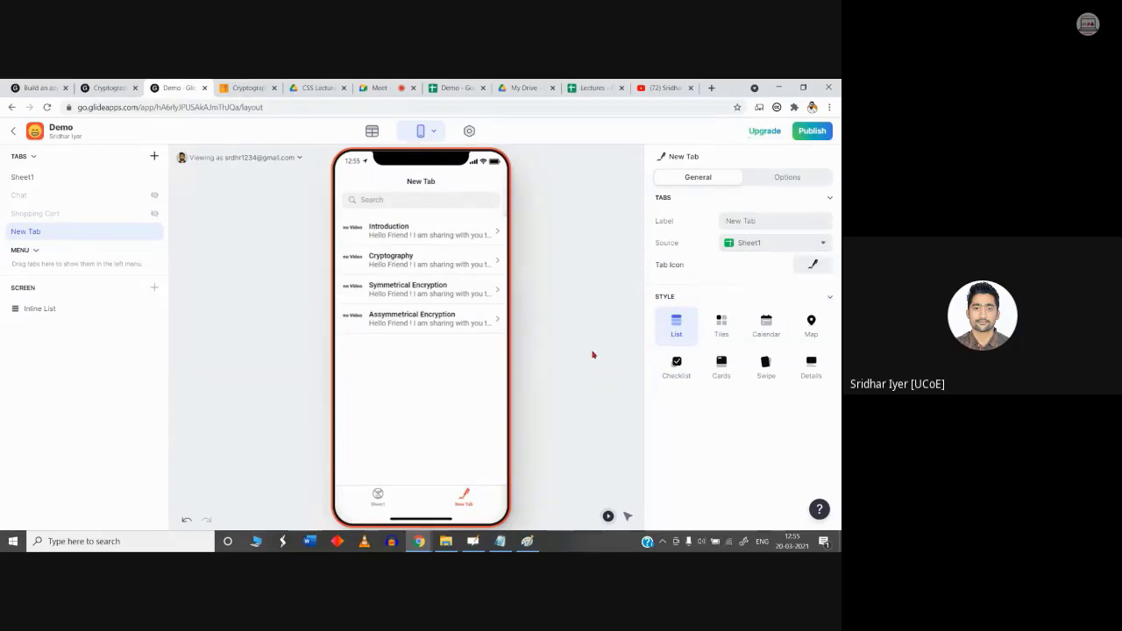
click(747, 245)
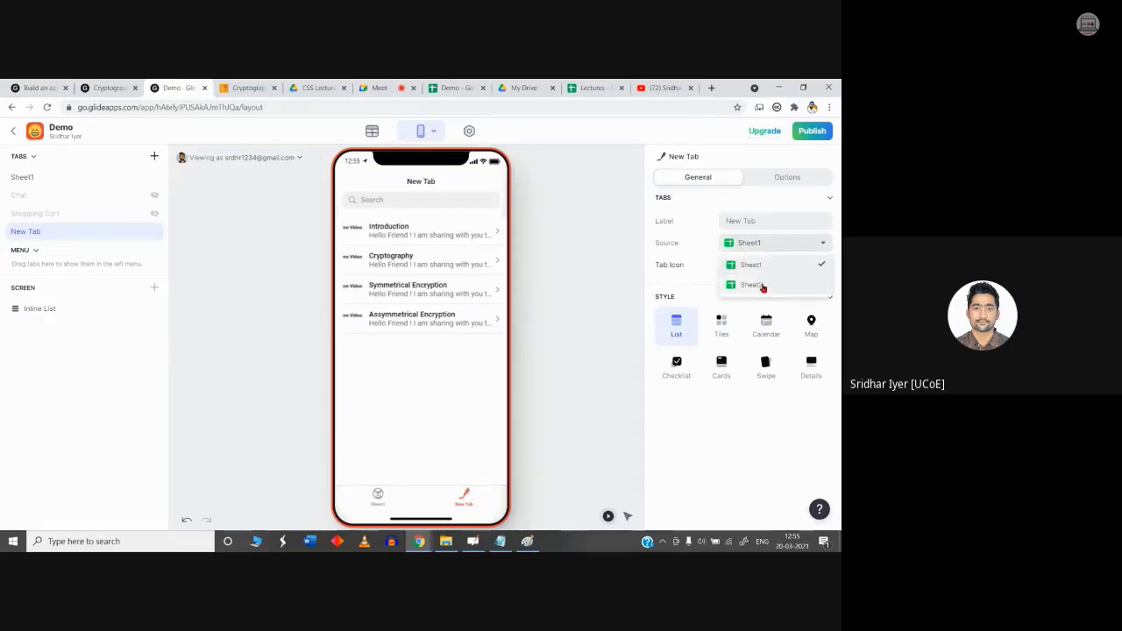
click(751, 285)
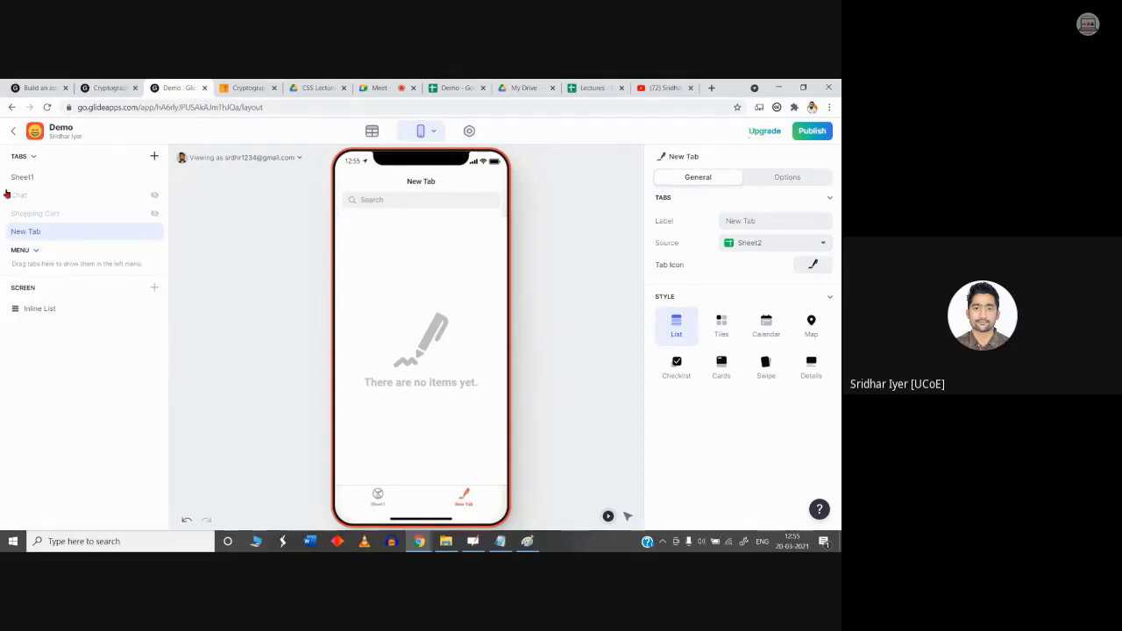
Step: Compare Sheet2 of the Demo spreadsheet with the app's new tab and check the chat in Google Meet
click(454, 88)
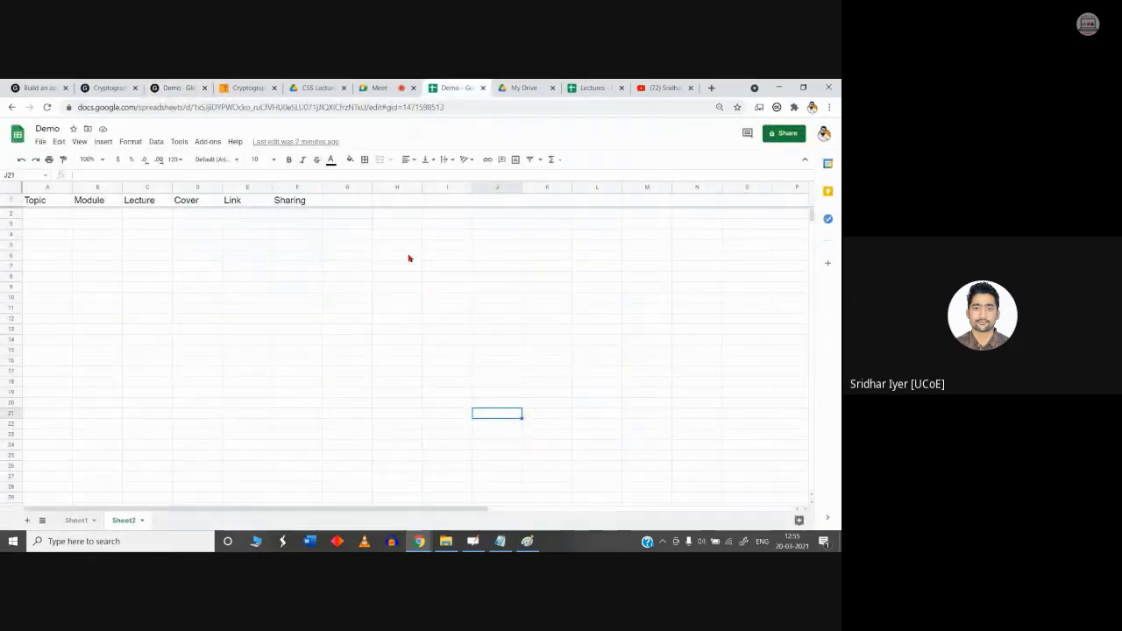
click(178, 88)
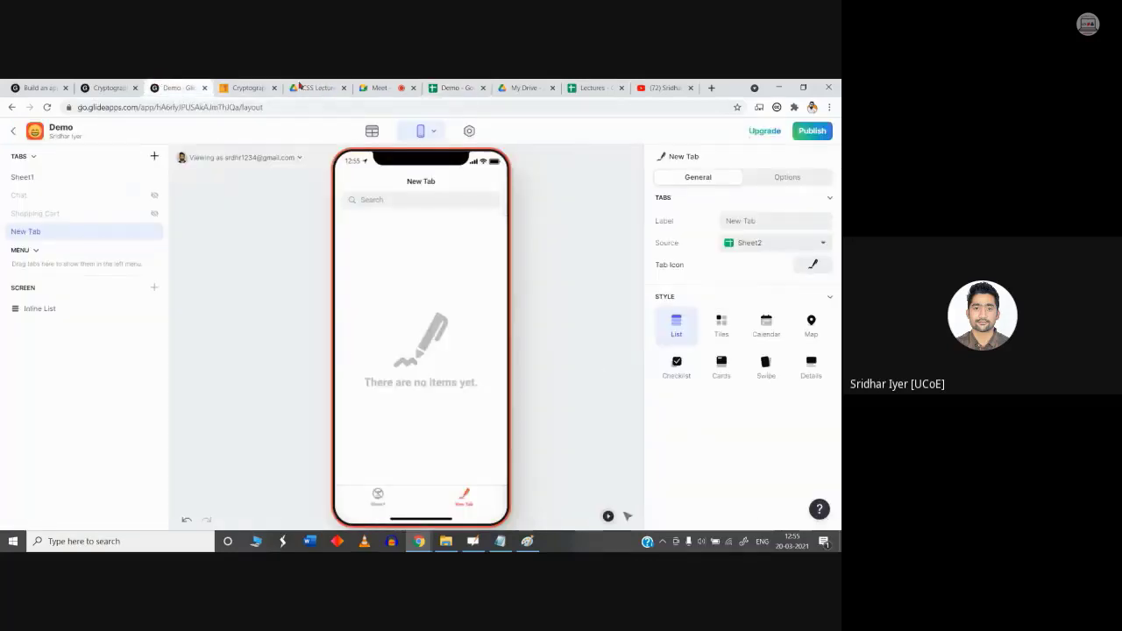
click(378, 88)
click(793, 166)
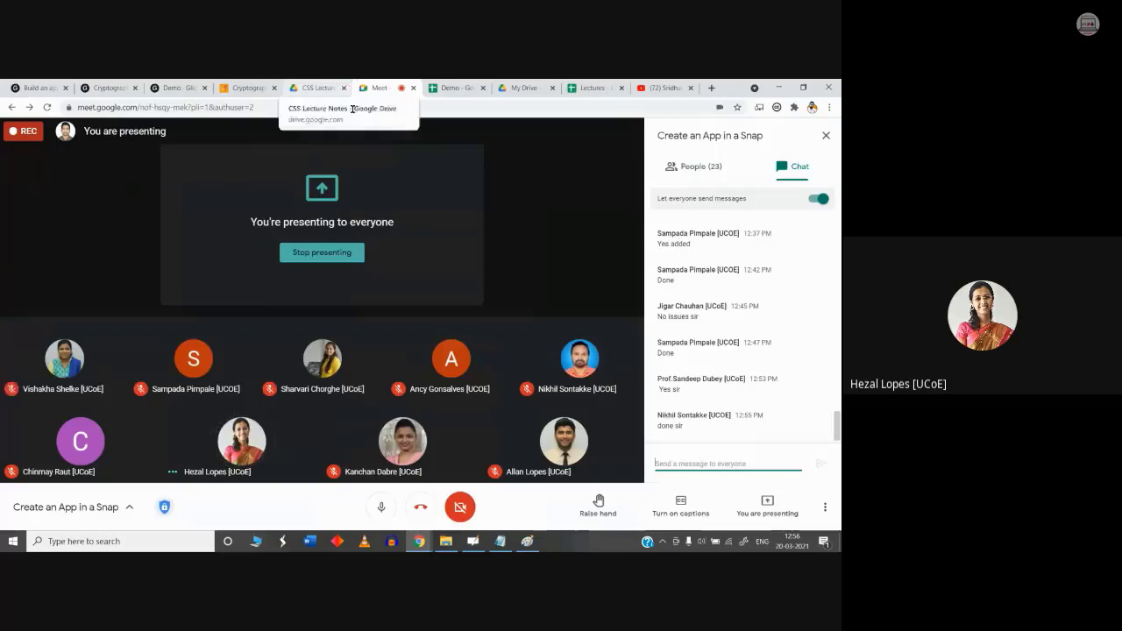
Step: Copy the Introduction row's Topic through Sharing cells from Sheet1 into row 2 of Sheet2 in the Demo spreadsheet, and widen the Sharing column
click(451, 88)
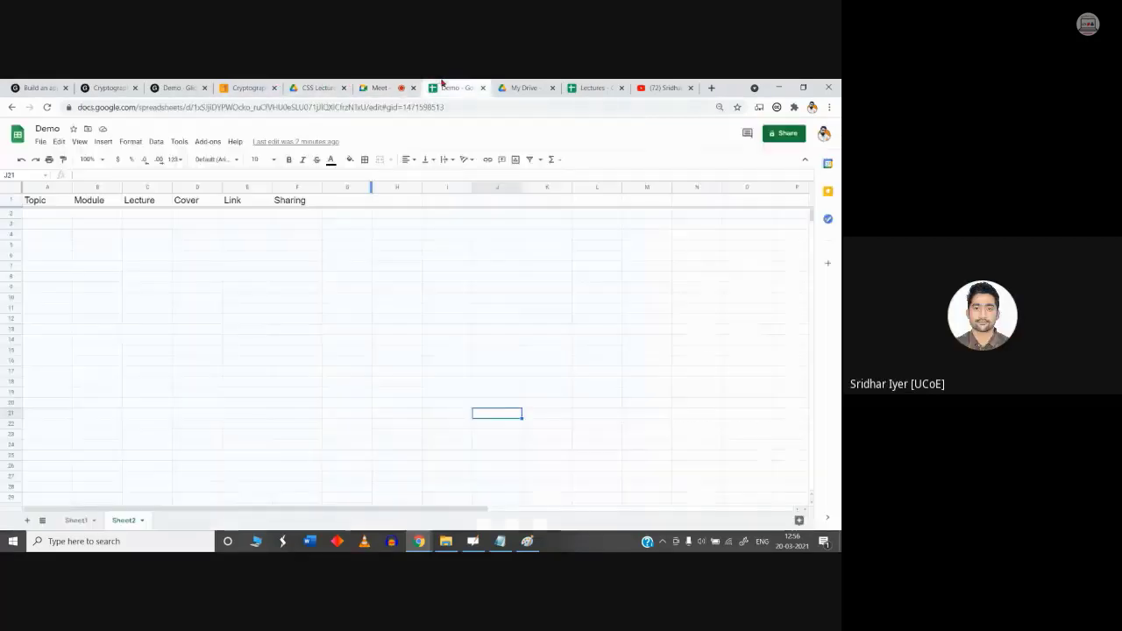
click(76, 521)
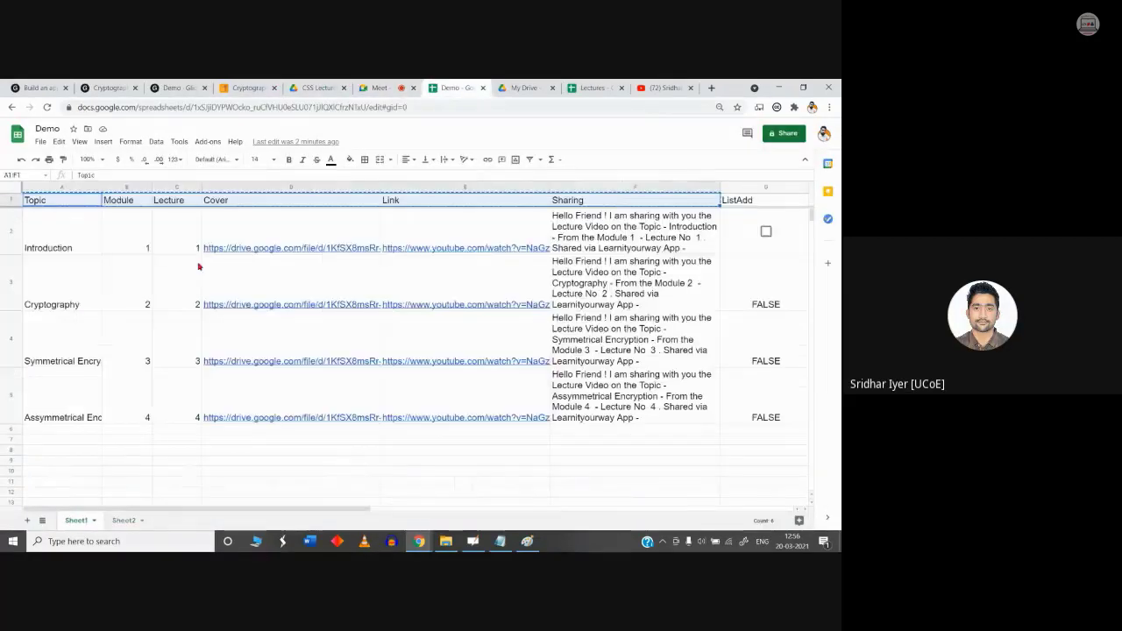
drag(44, 246, 601, 237)
key(Escape)
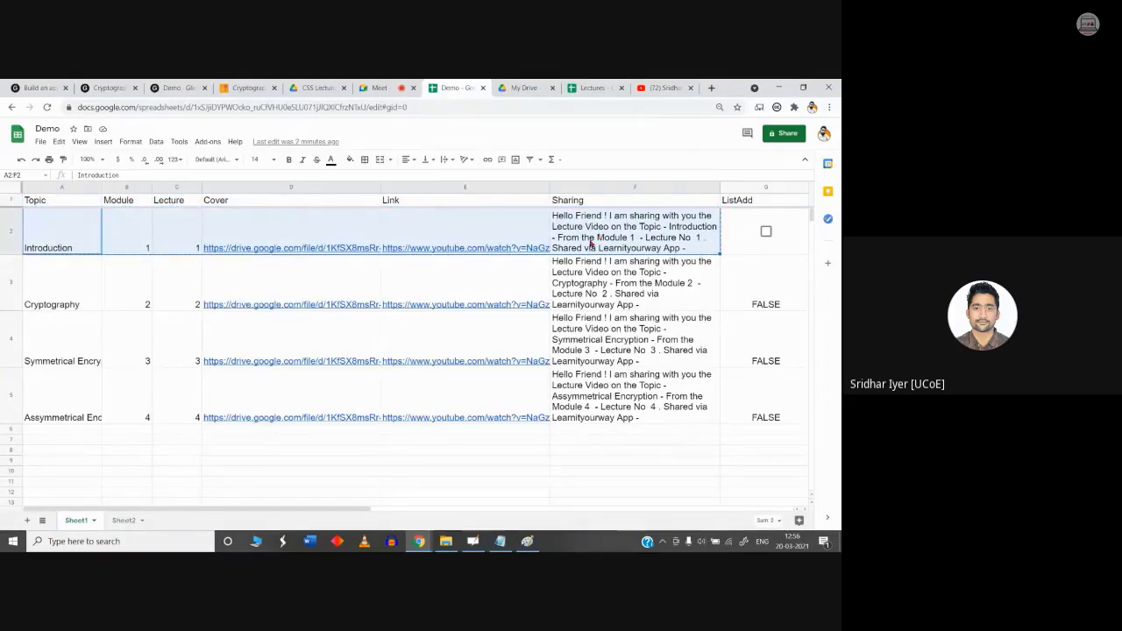
click(127, 520)
click(44, 216)
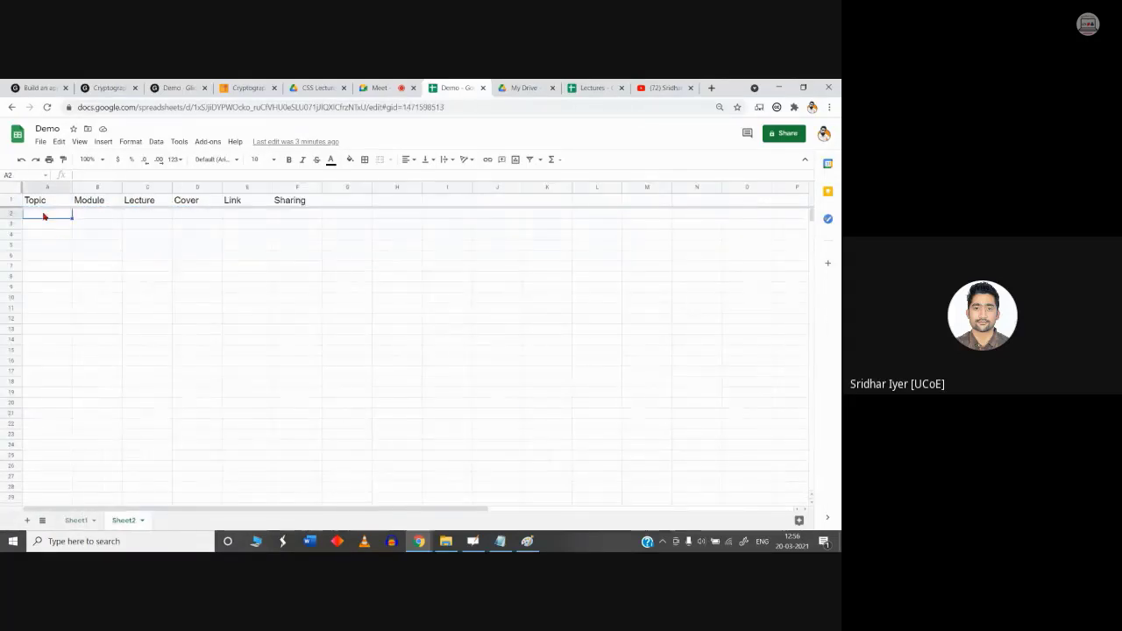
key(ctrl+v)
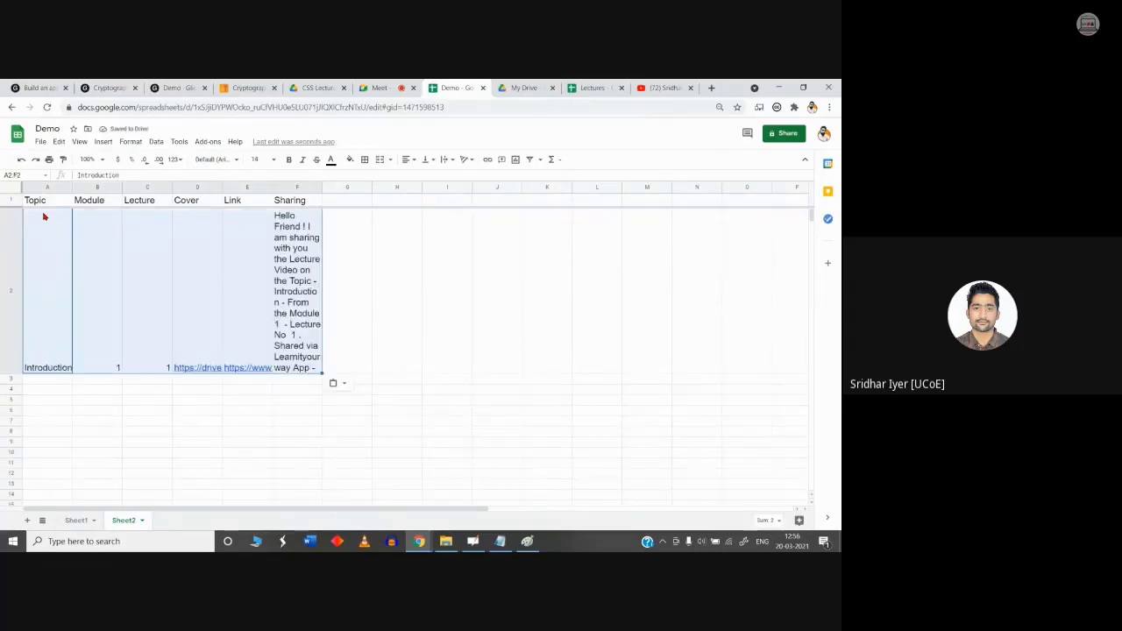
drag(319, 190, 473, 188)
click(356, 348)
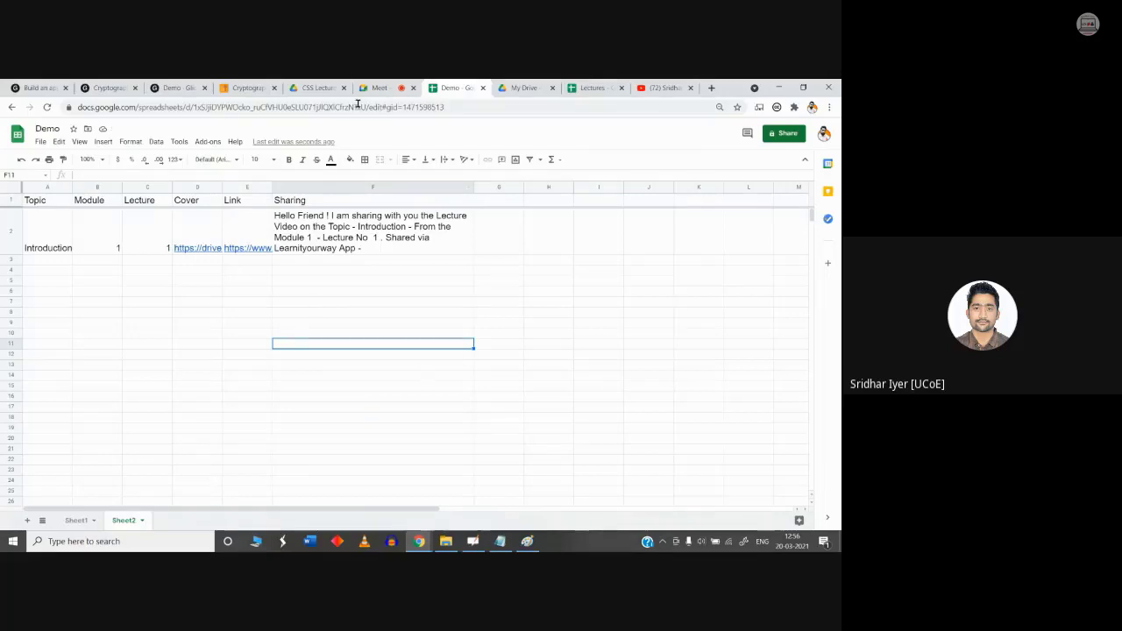
Step: Compare the Demo app's Sheet1 tab with its new Sheet2-based tab in the phone preview
click(178, 87)
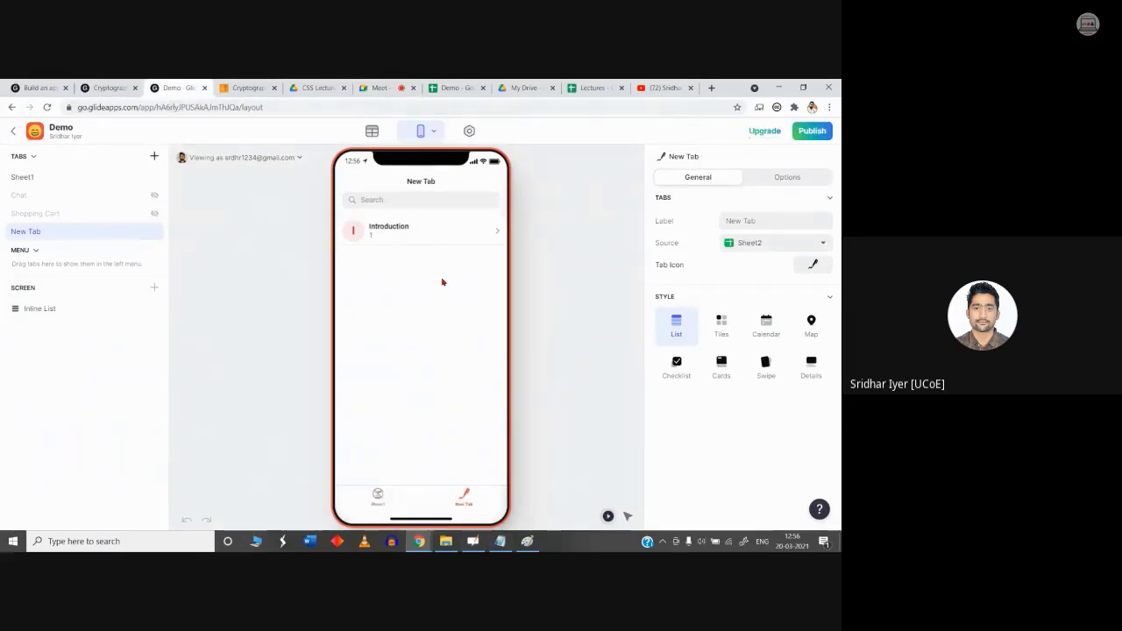
click(378, 495)
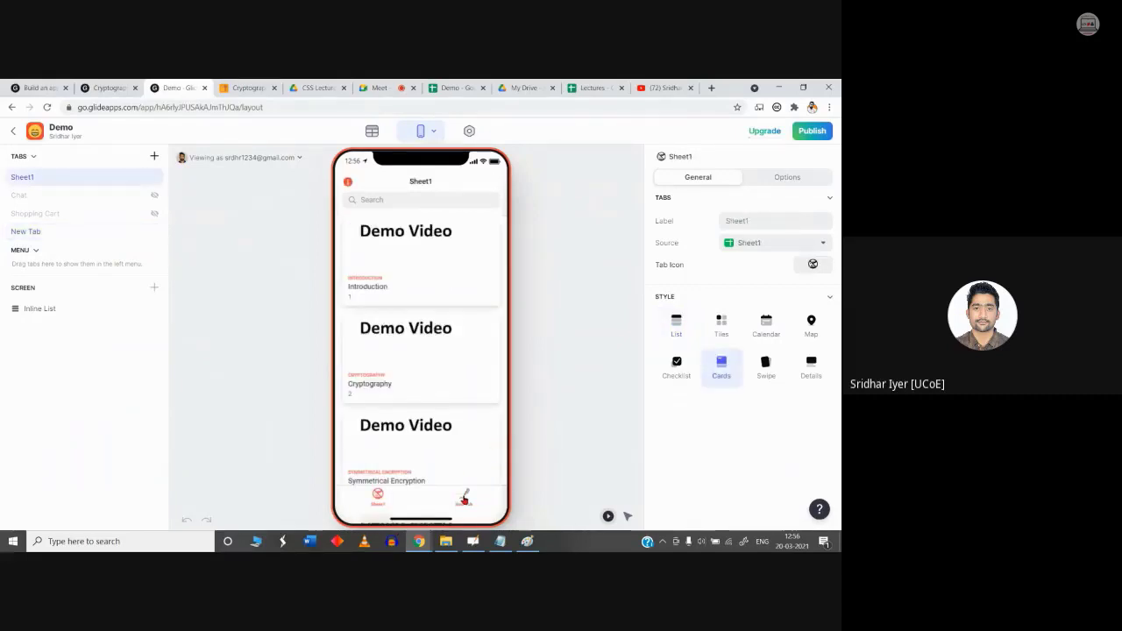
click(464, 498)
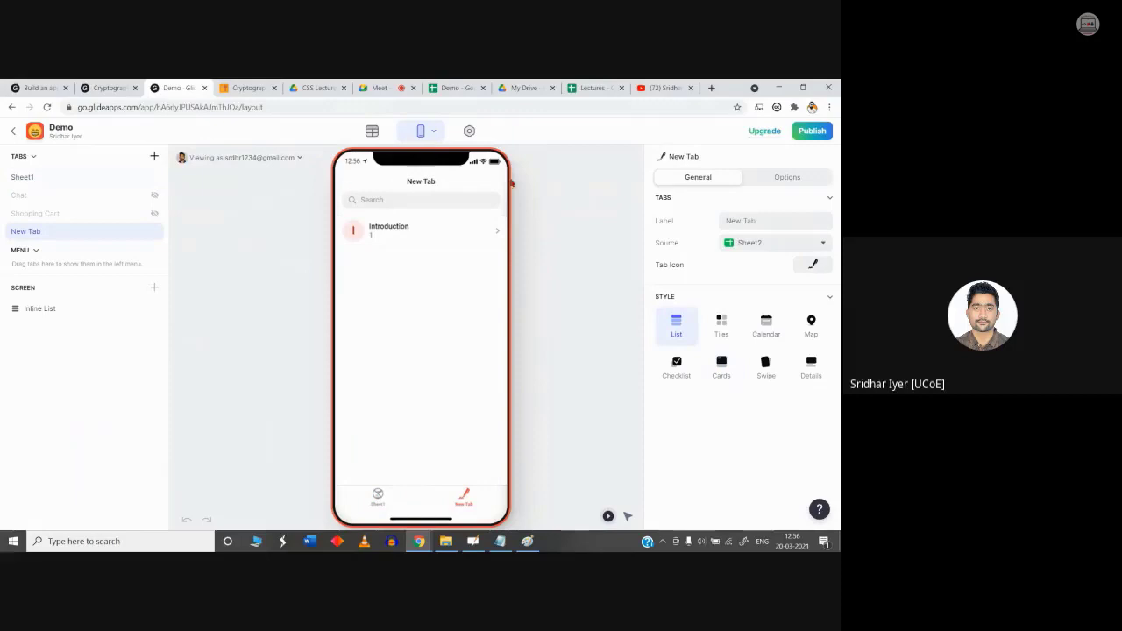
Step: Check the Google Meet chat and the CSS Lecture Notes folder in Drive, and show the published Cryptography and System Security App page
click(377, 84)
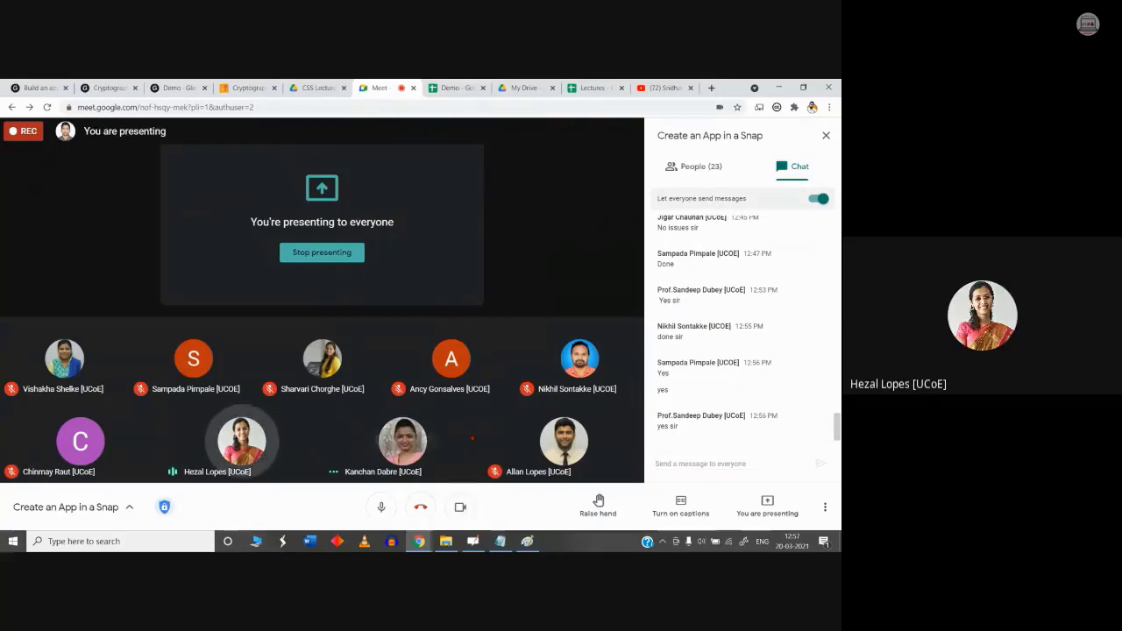
click(451, 88)
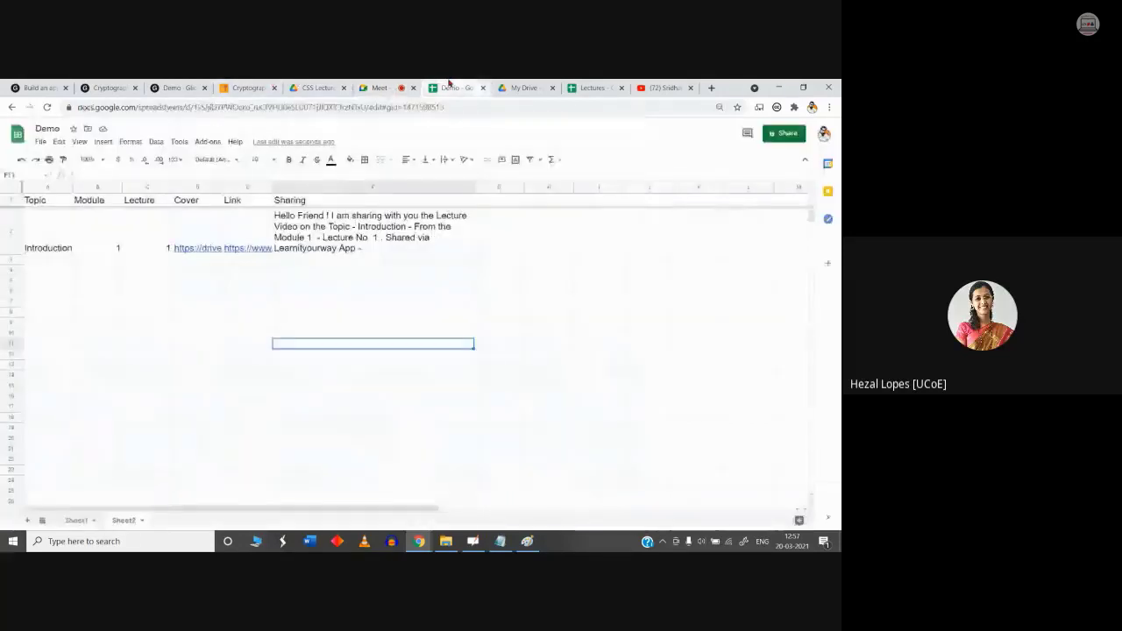
click(384, 88)
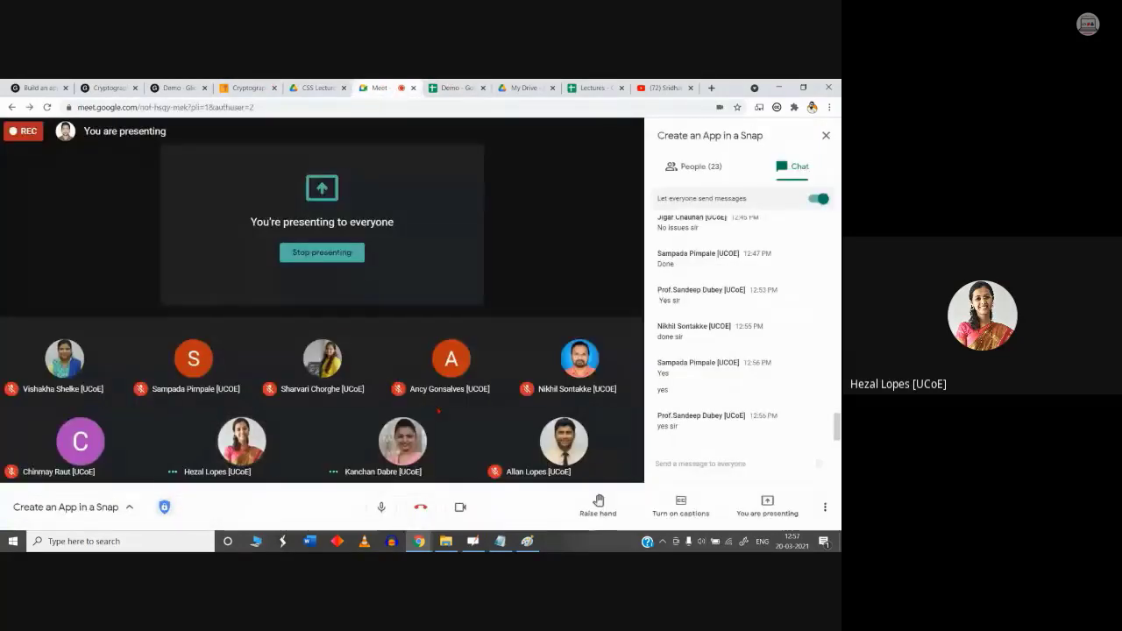
click(318, 87)
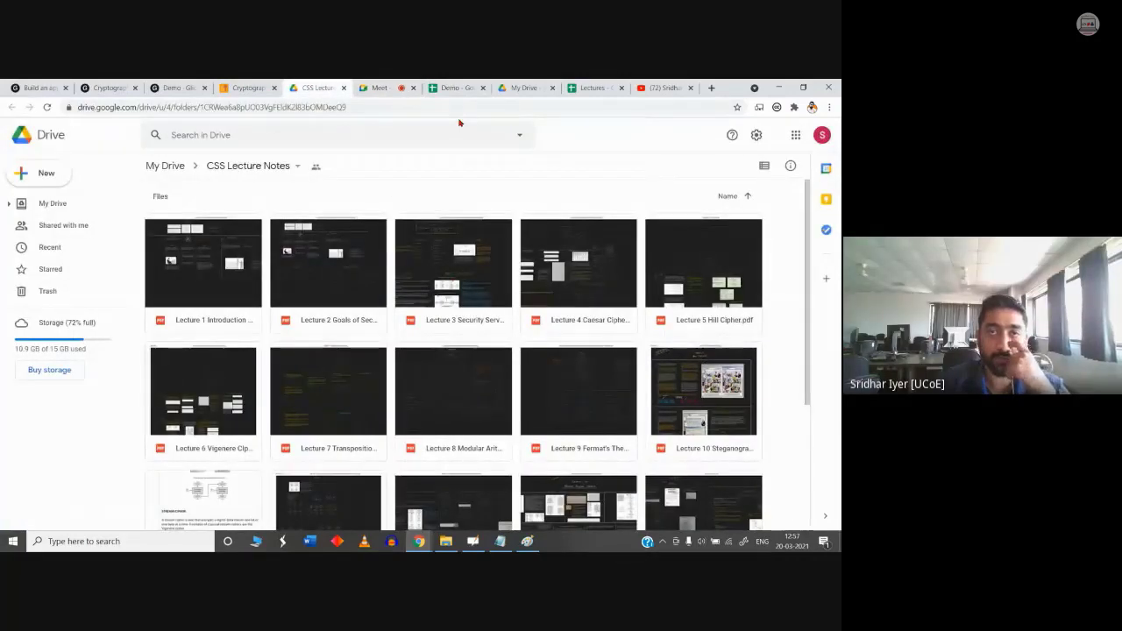
click(237, 85)
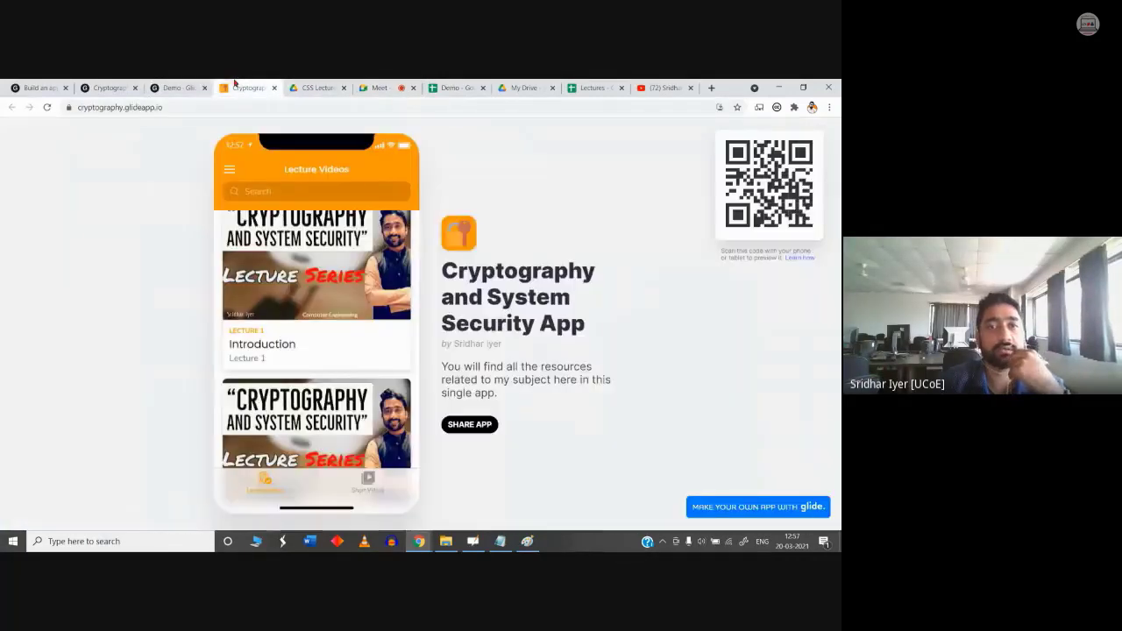
Step: Widen the Link, Cover and Topic columns of Sheet2 in the Demo spreadsheet
click(178, 87)
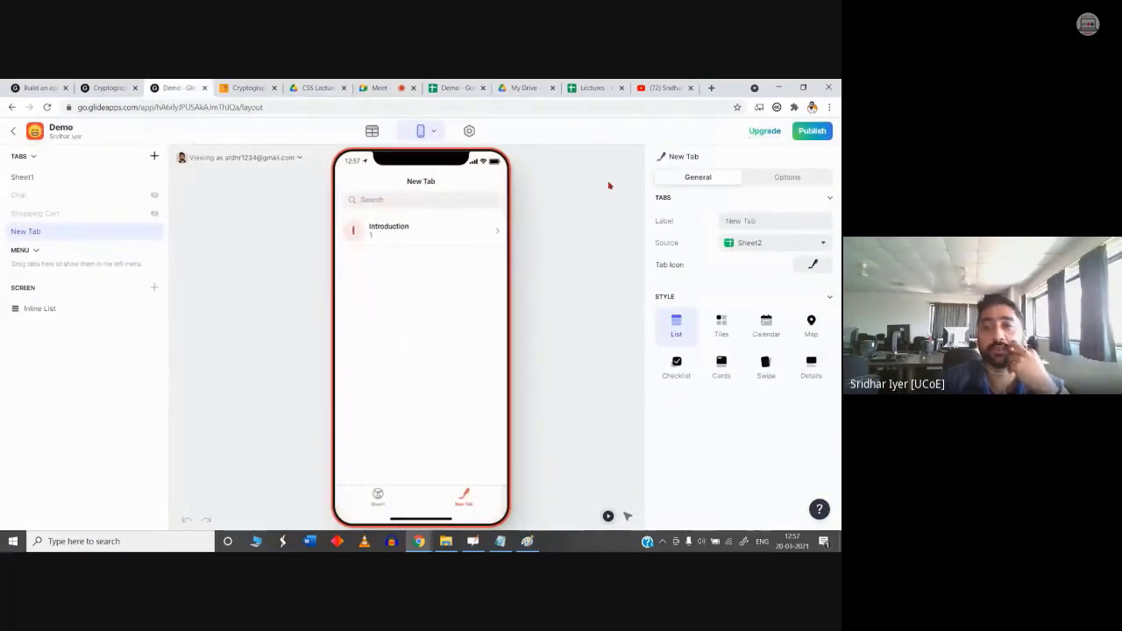
click(454, 88)
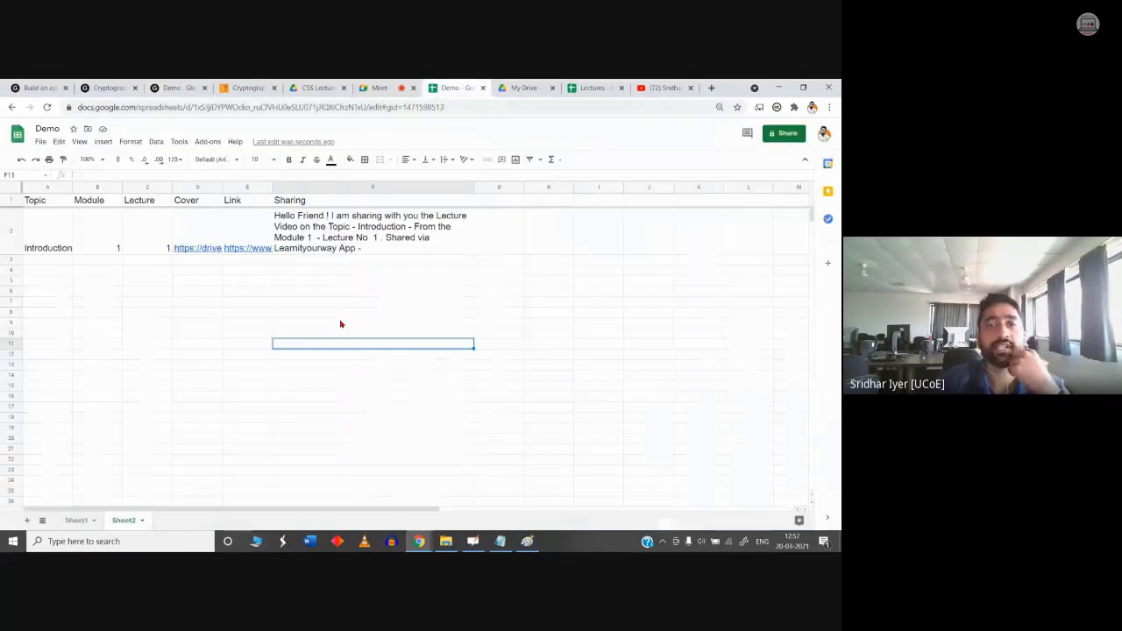
drag(272, 187, 352, 186)
click(224, 187)
click(543, 365)
drag(223, 187, 283, 188)
click(379, 335)
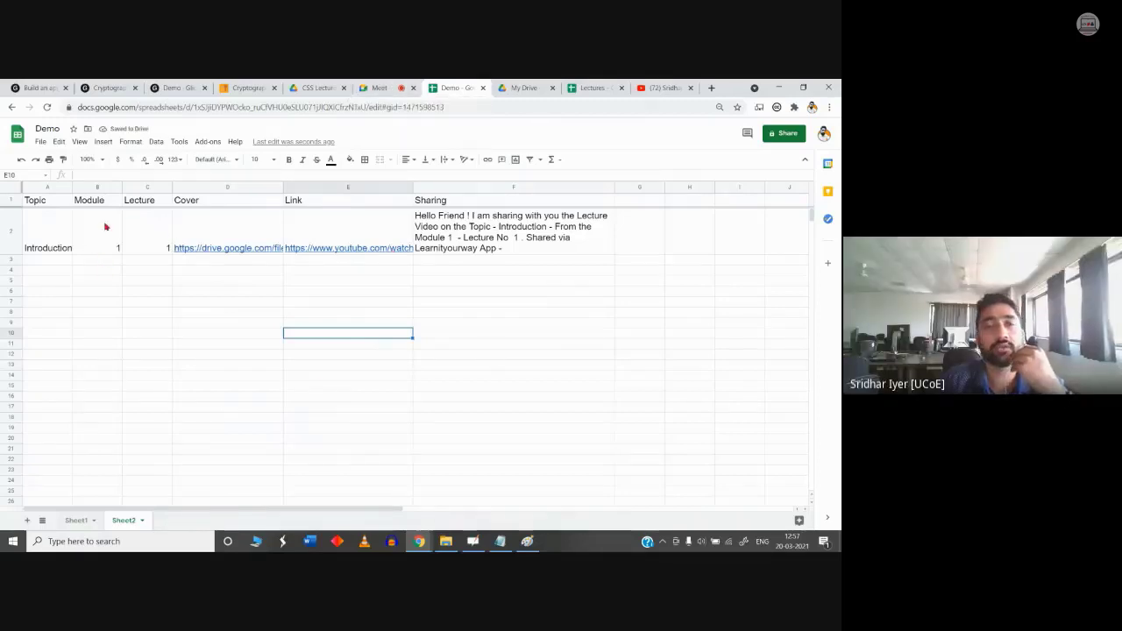
drag(73, 188, 128, 187)
click(544, 232)
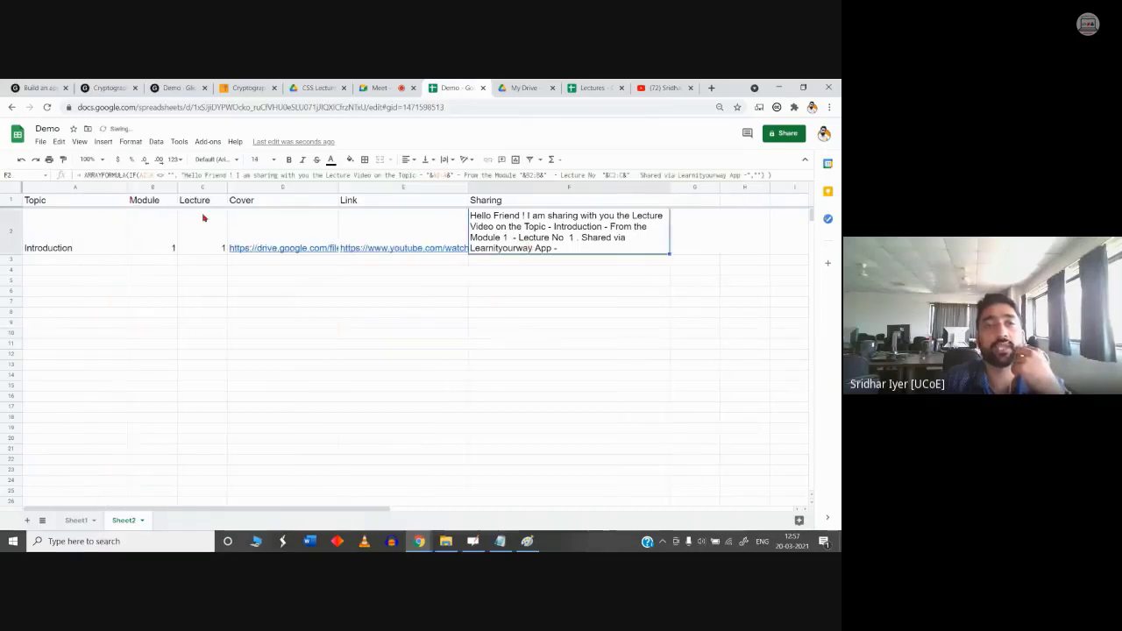
key(Return)
click(474, 426)
Step: Check the Google Meet call and compare the published Cryptography and System Security App with the Demo app in Glide
key(ctrl+shift+Tab)
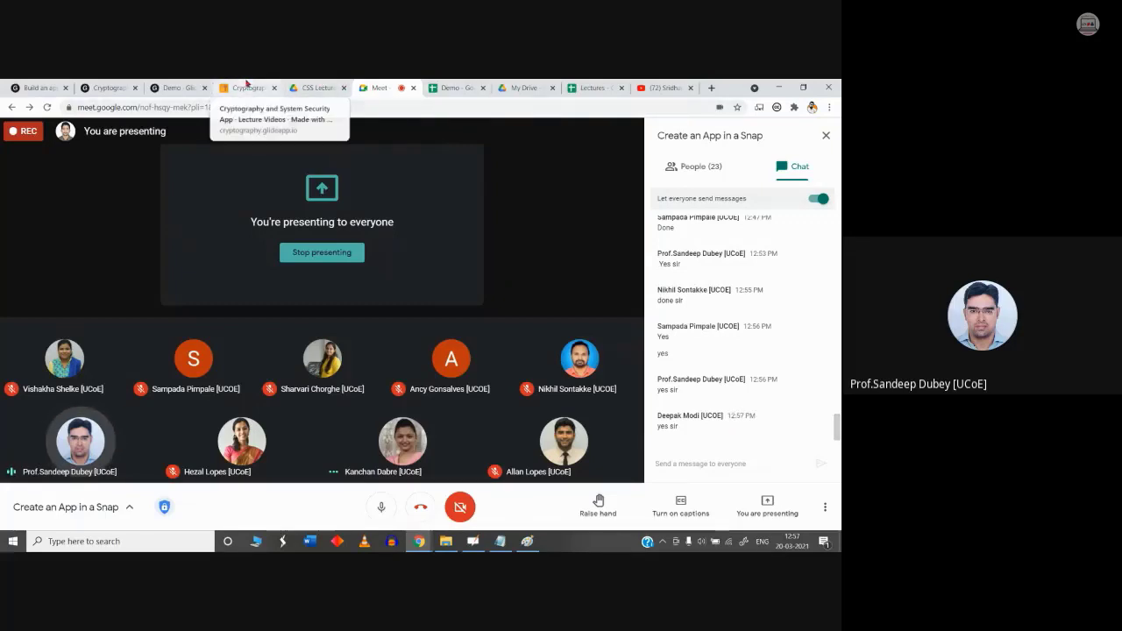
click(246, 87)
click(186, 88)
click(247, 88)
click(192, 89)
Step: Review the components of the Introduction lecture's detail screen under Sheet1 and the Sheet2-based tab, ending on the Google Meet chat
click(378, 496)
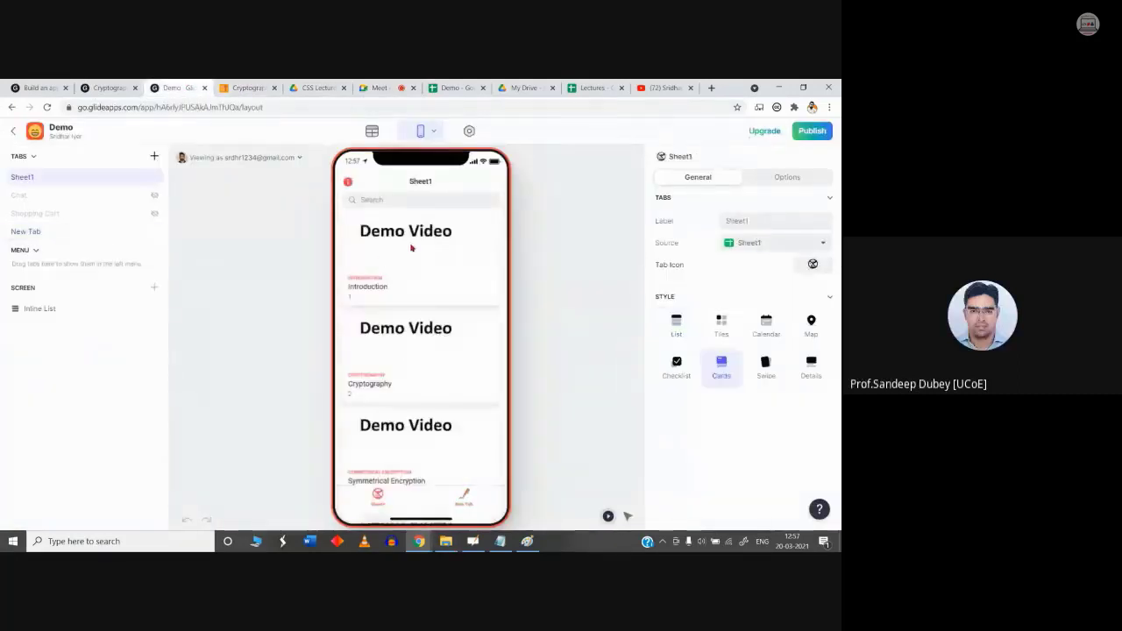
click(411, 248)
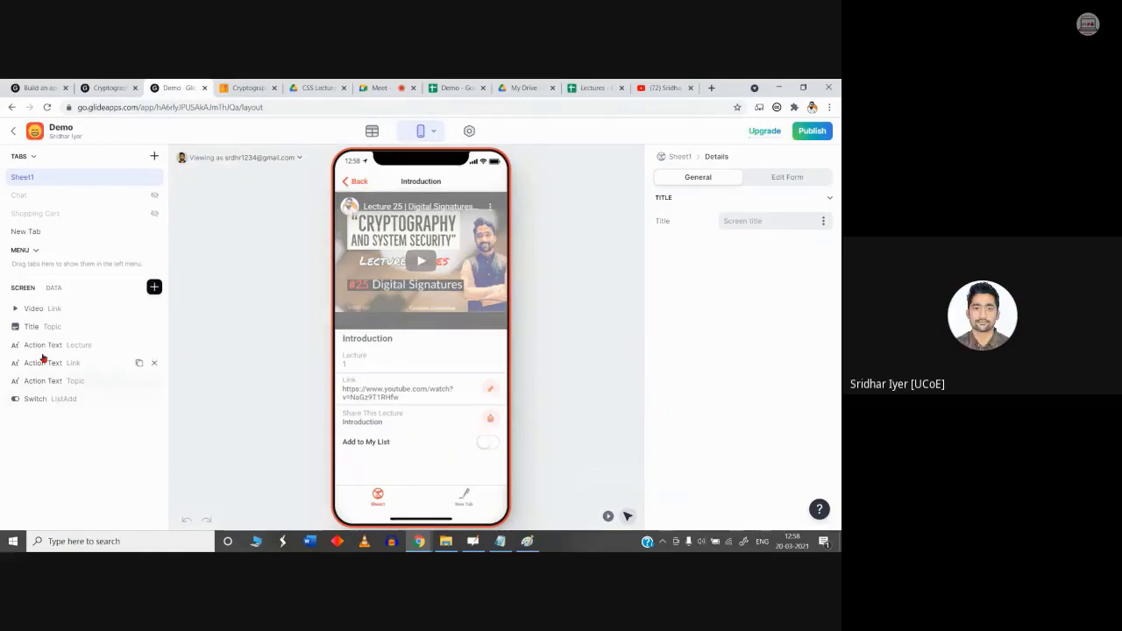
mouse_move(48, 313)
mouse_down()
mouse_move(41, 405)
mouse_move(54, 305)
mouse_move(63, 310)
mouse_up()
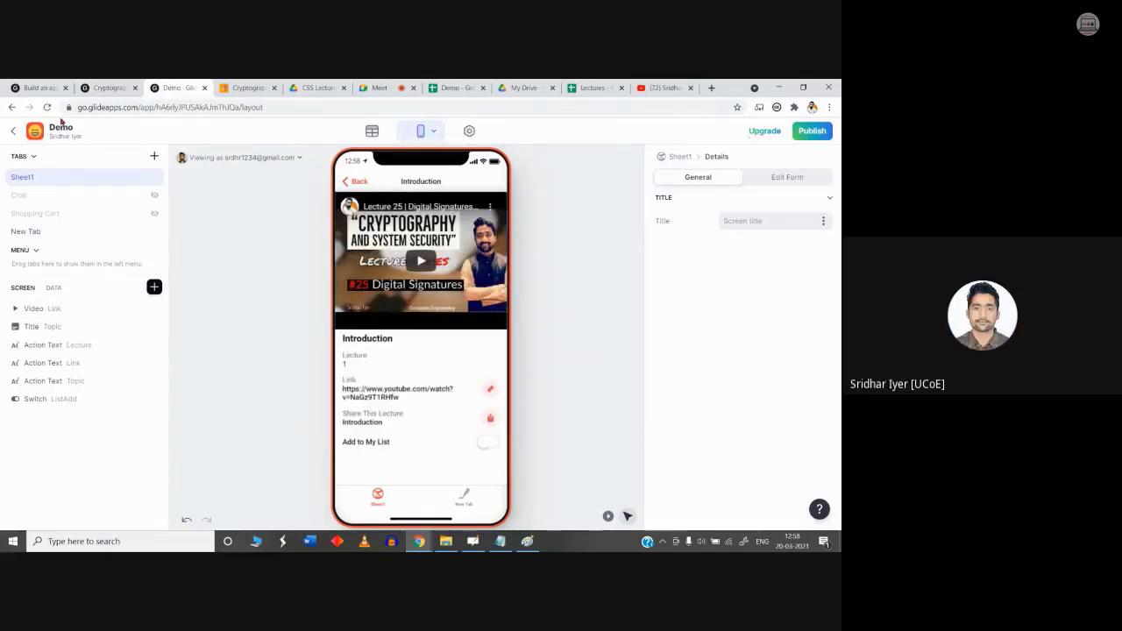
click(355, 181)
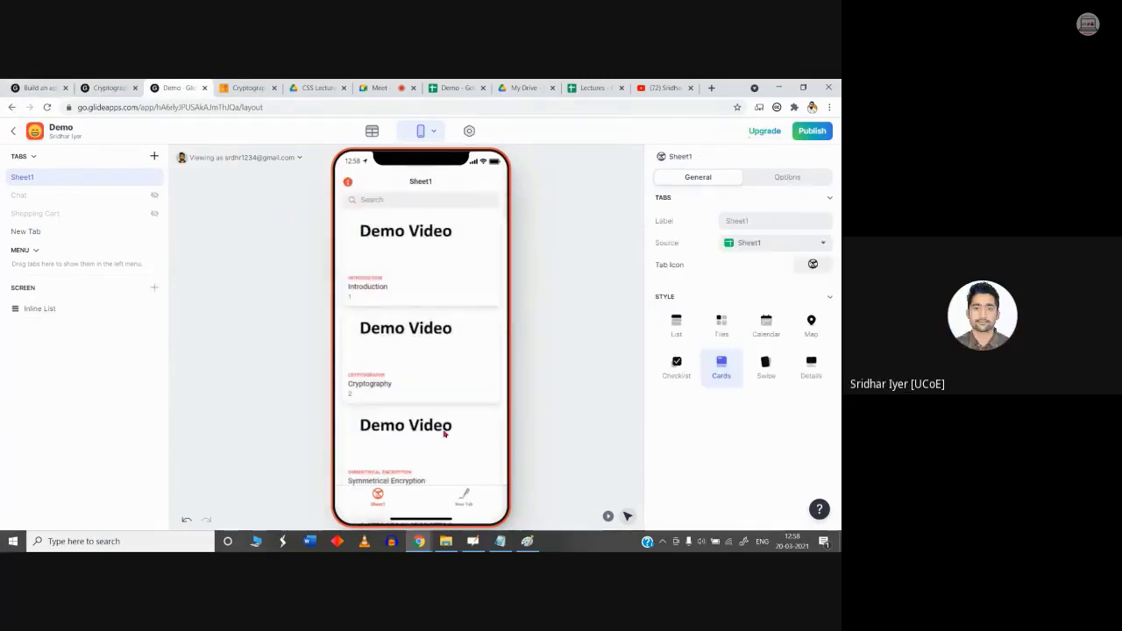
click(464, 497)
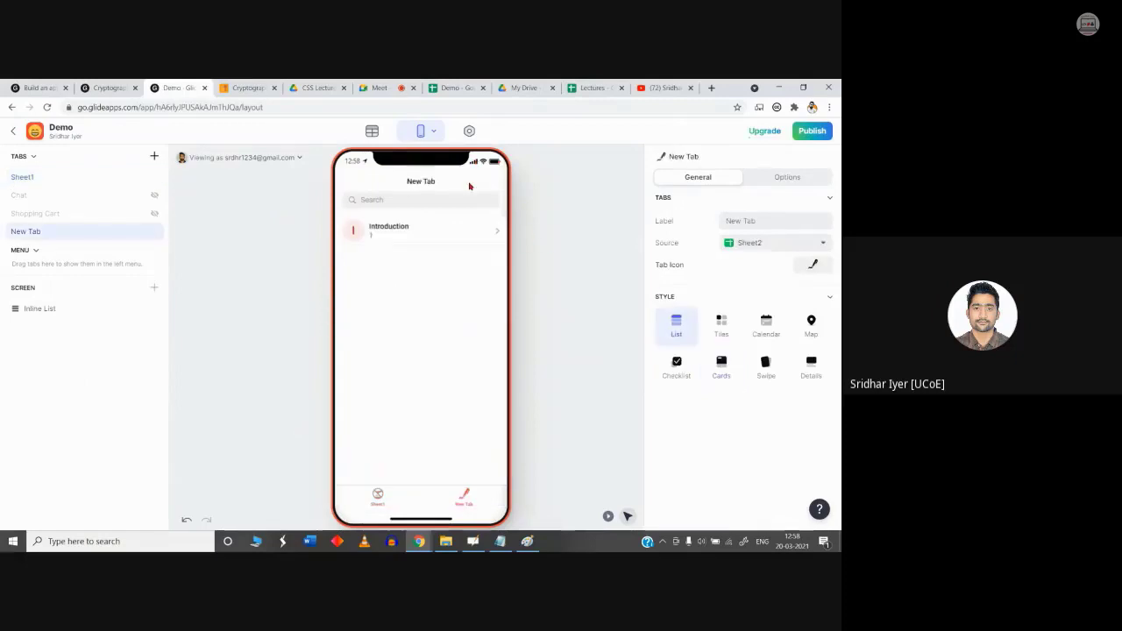
click(376, 88)
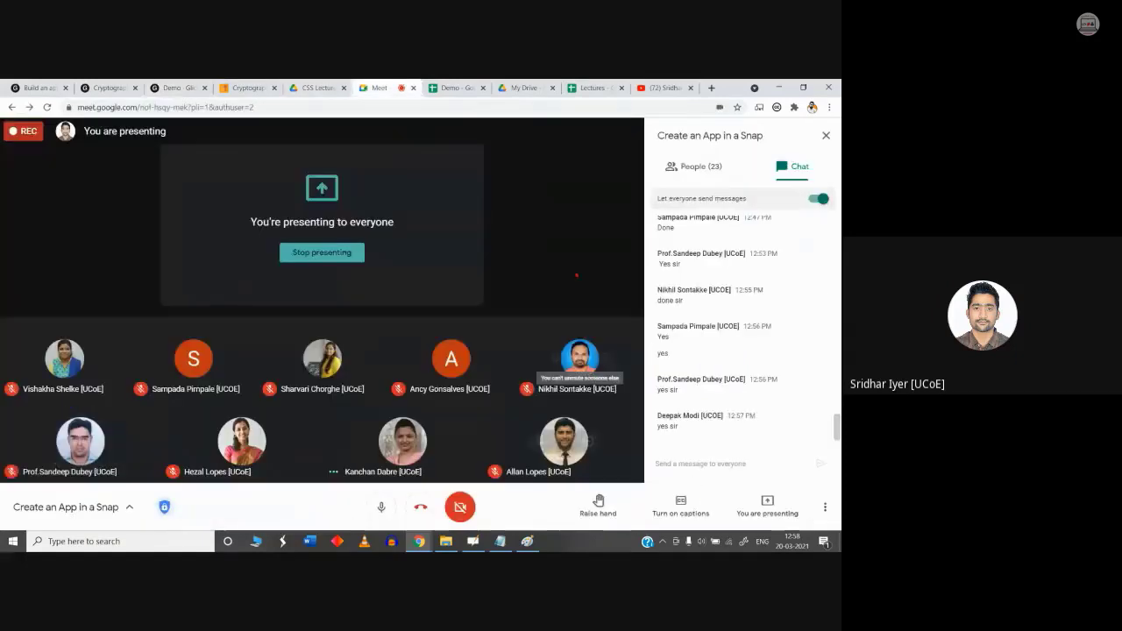